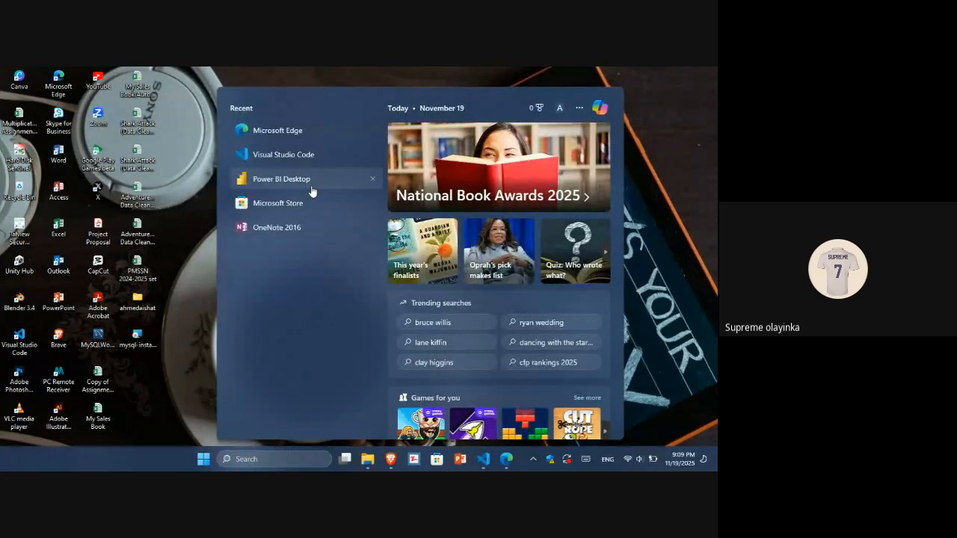
Launch Power BI Desktop, start a blank report, and dismiss the auto-recovery notice choosing to remove the recovered files.
click(311, 187)
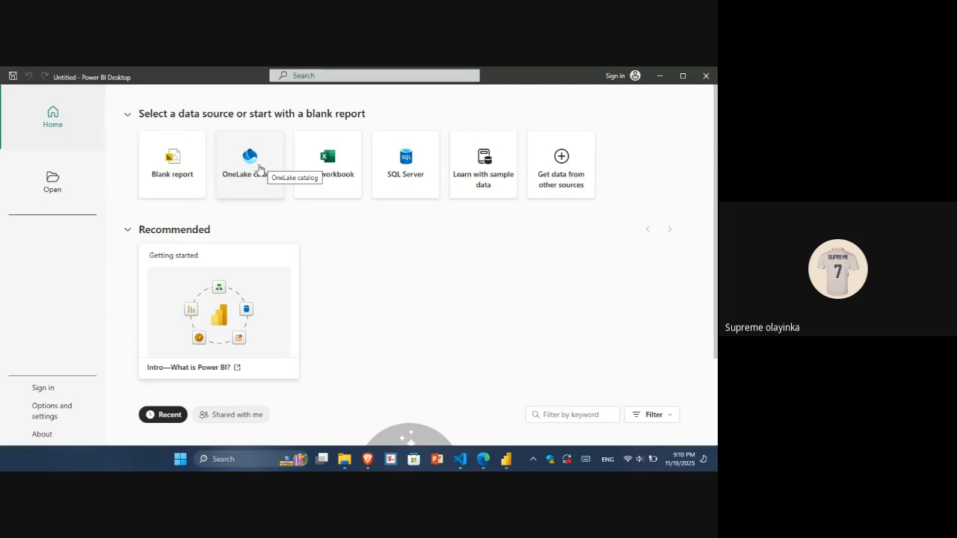
click(173, 176)
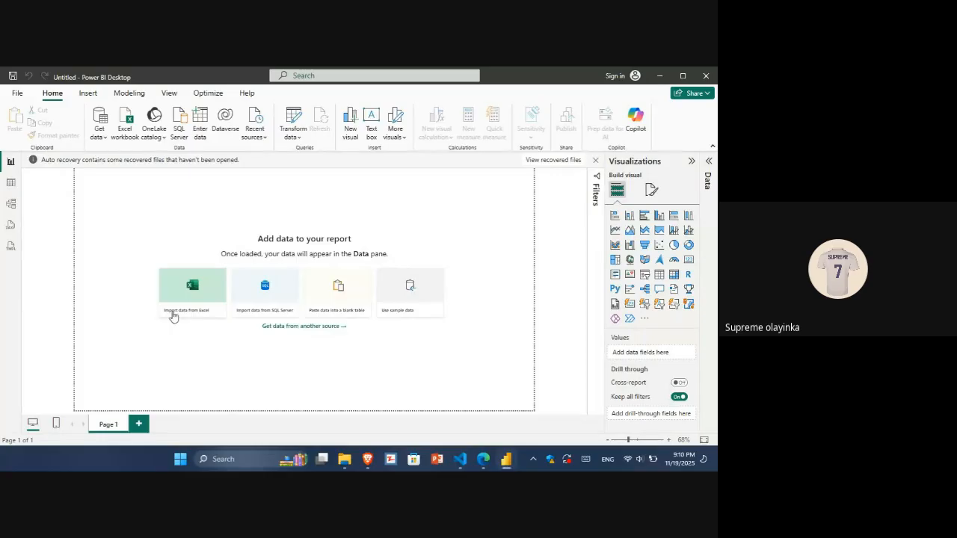
click(595, 160)
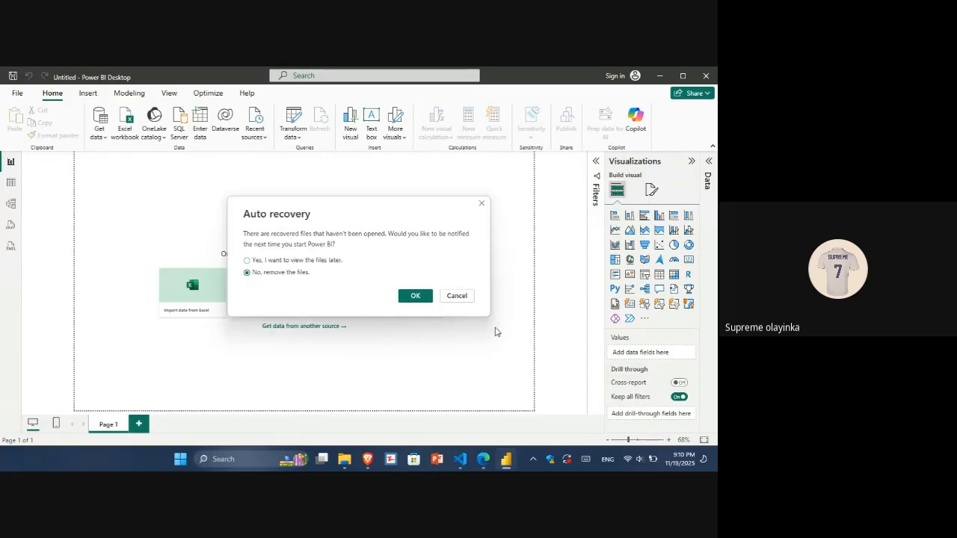
click(415, 296)
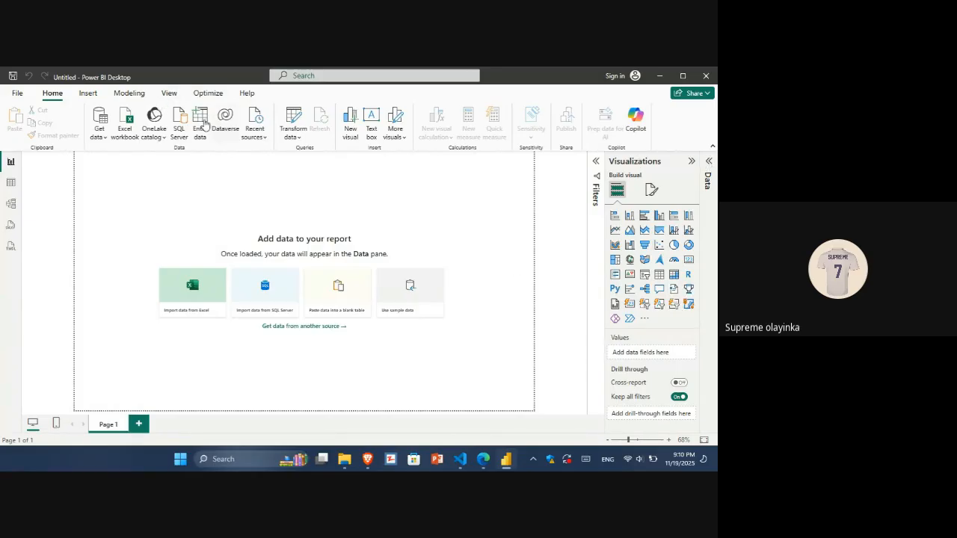
click(169, 94)
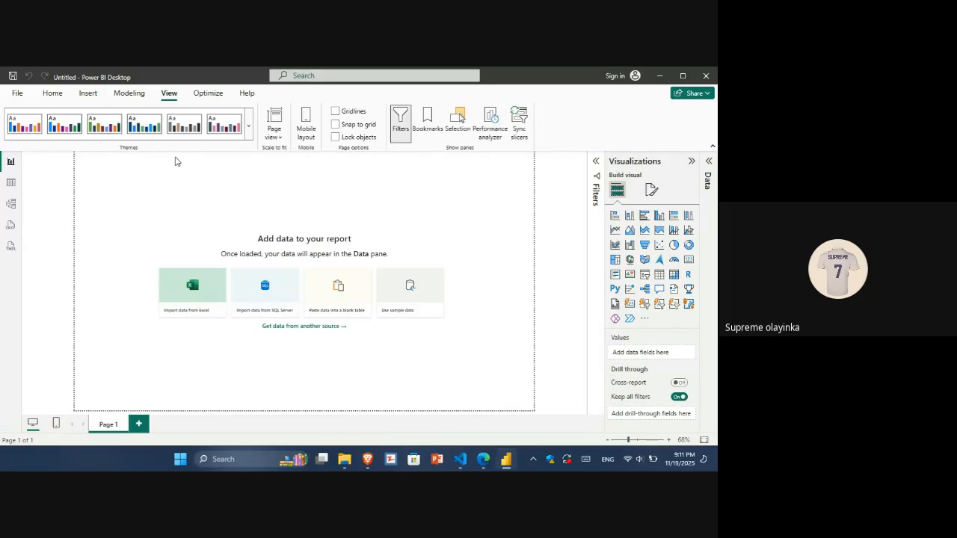
click(50, 98)
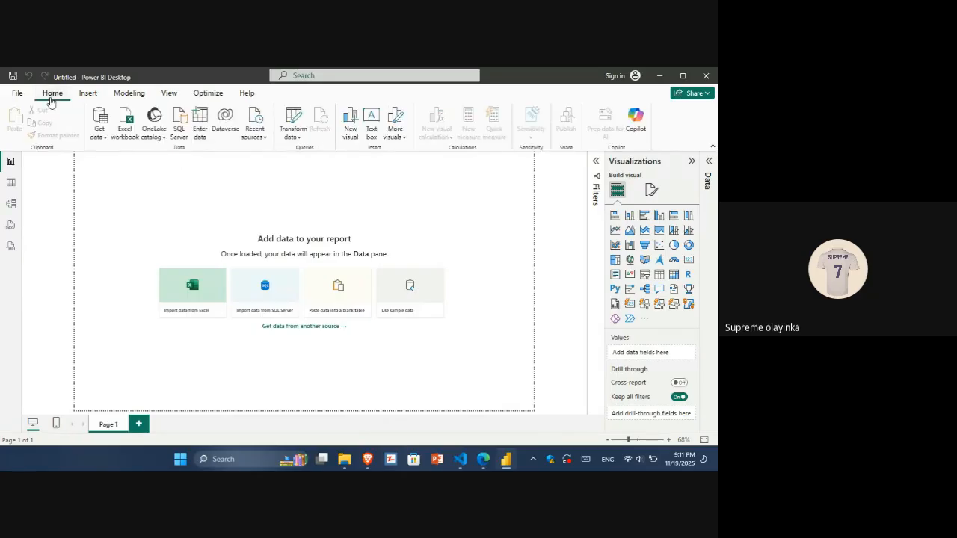
click(105, 141)
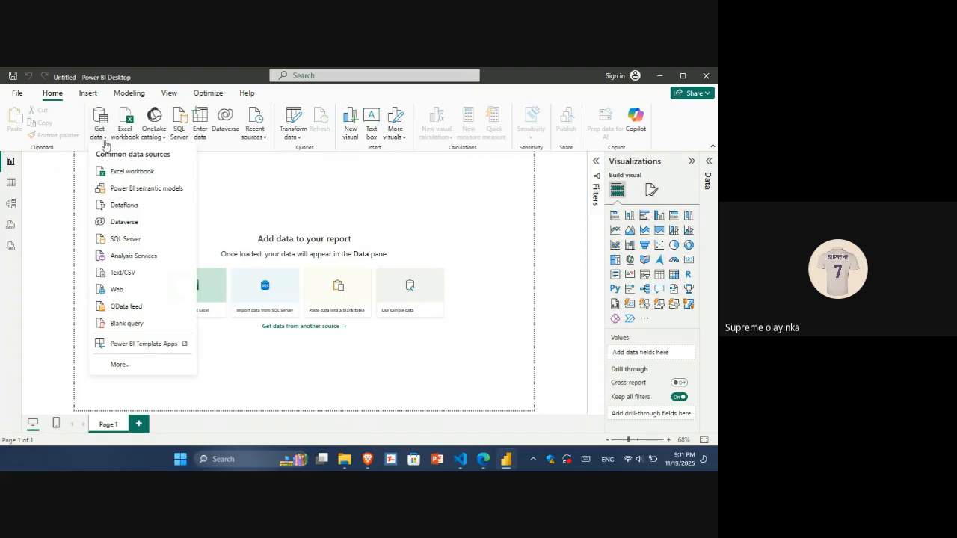
click(48, 96)
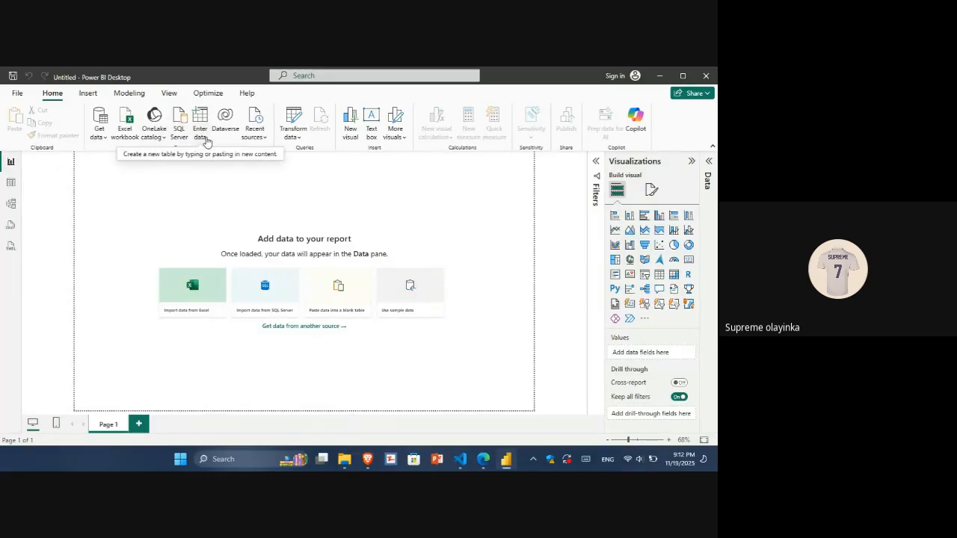
Import the nigerian_fraud_dataset CSV file from Downloads and open it in Power Query to transform the data.
click(102, 138)
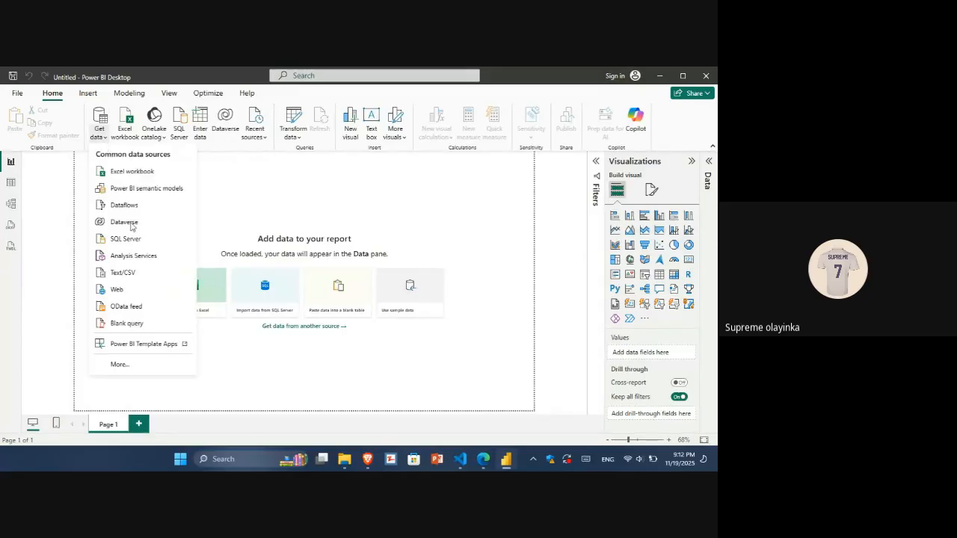
click(134, 274)
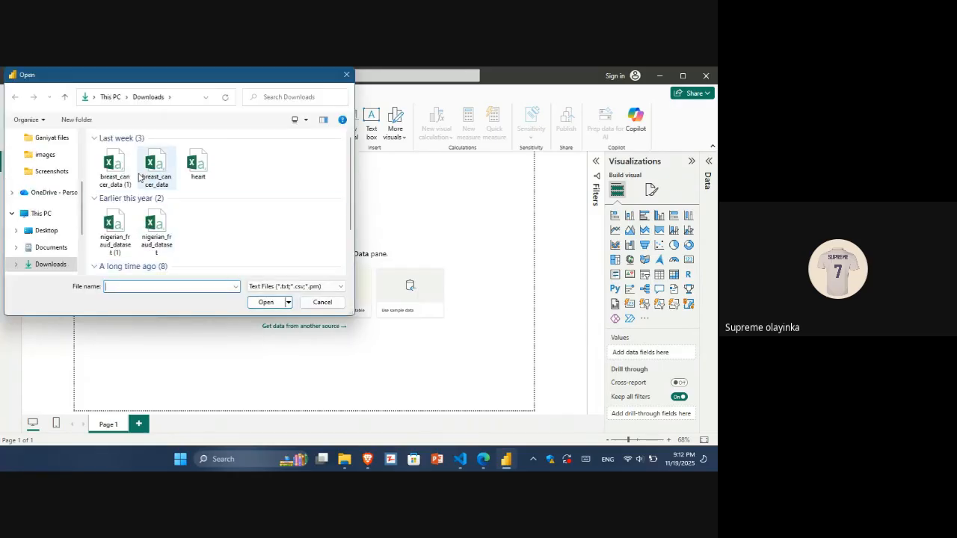
click(163, 238)
double_click(163, 237)
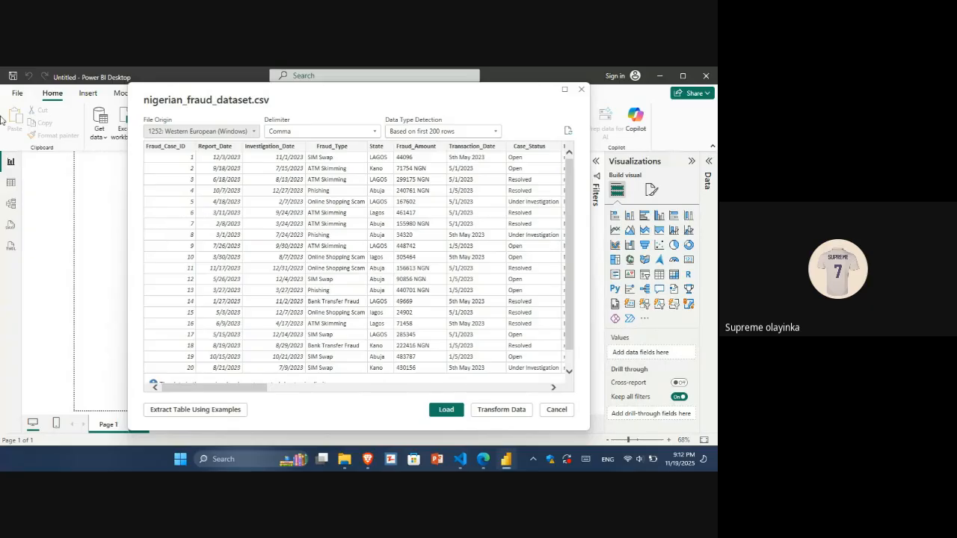
drag(280, 100, 217, 97)
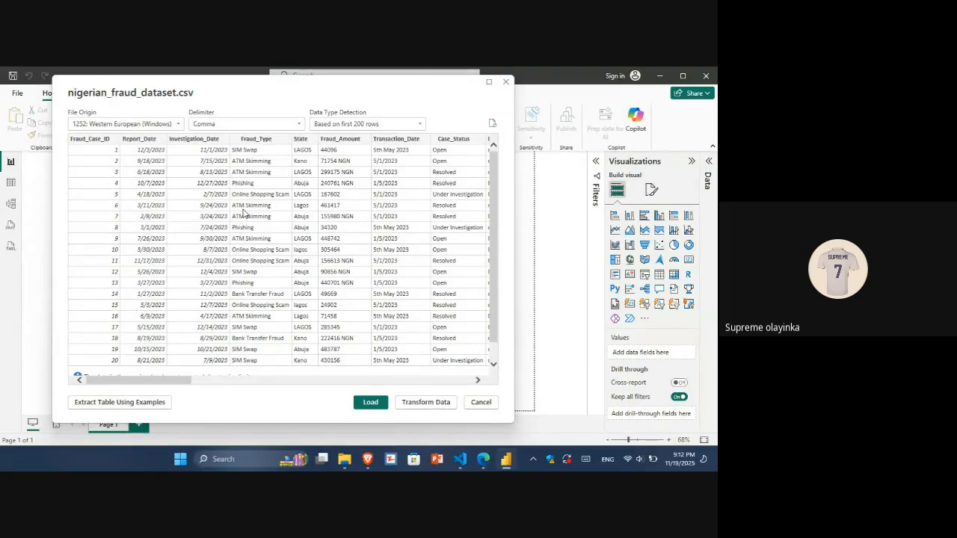
click(426, 402)
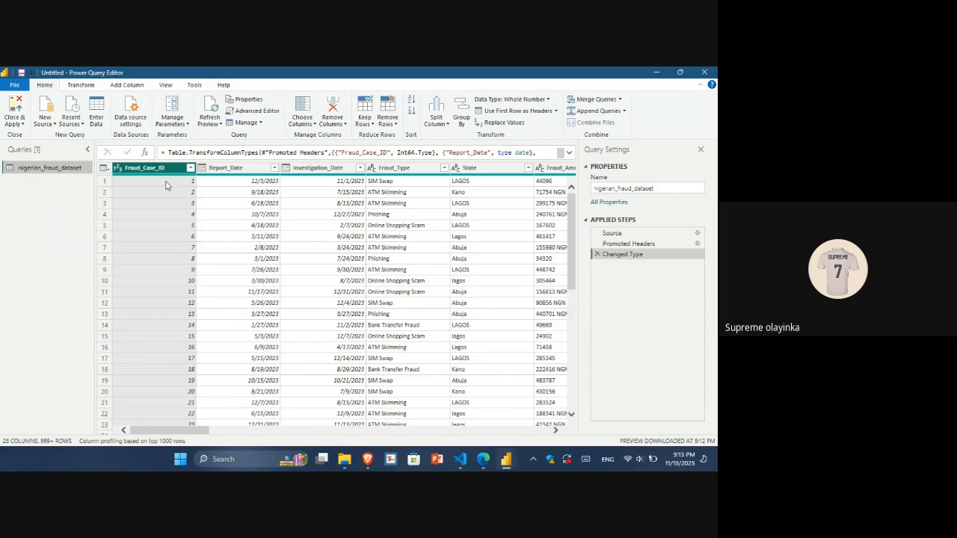
Remove the Fraud_Case_ID column from the query.
mouse_move(153, 178)
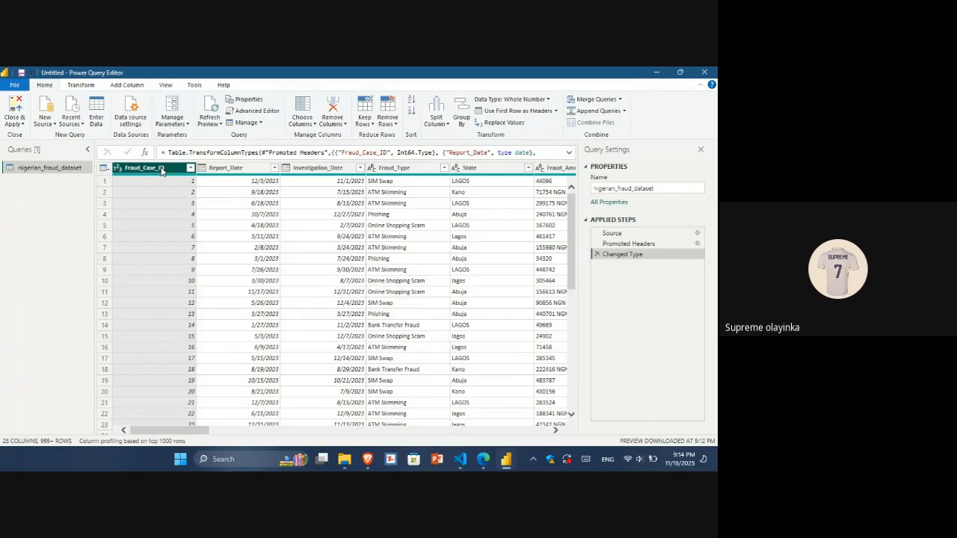
key(Delete)
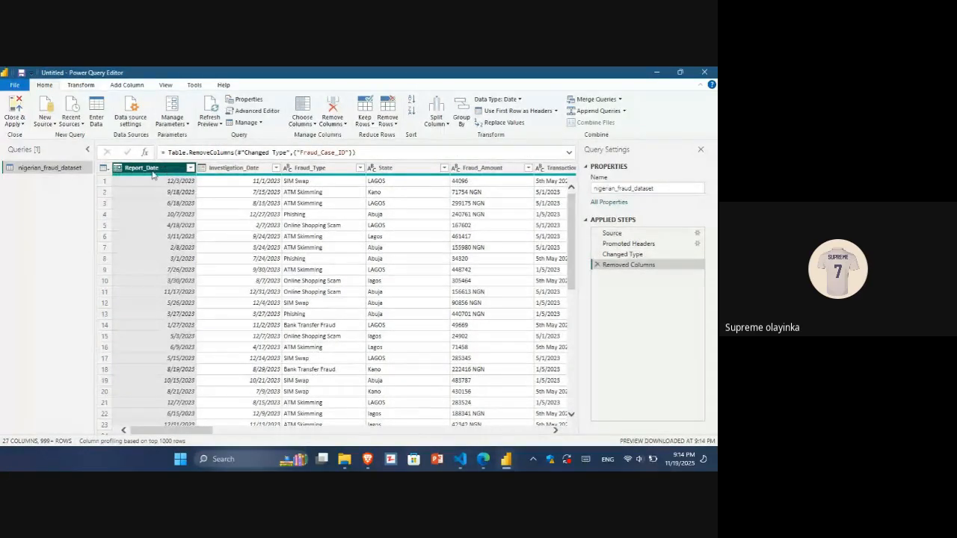
click(154, 174)
click(106, 168)
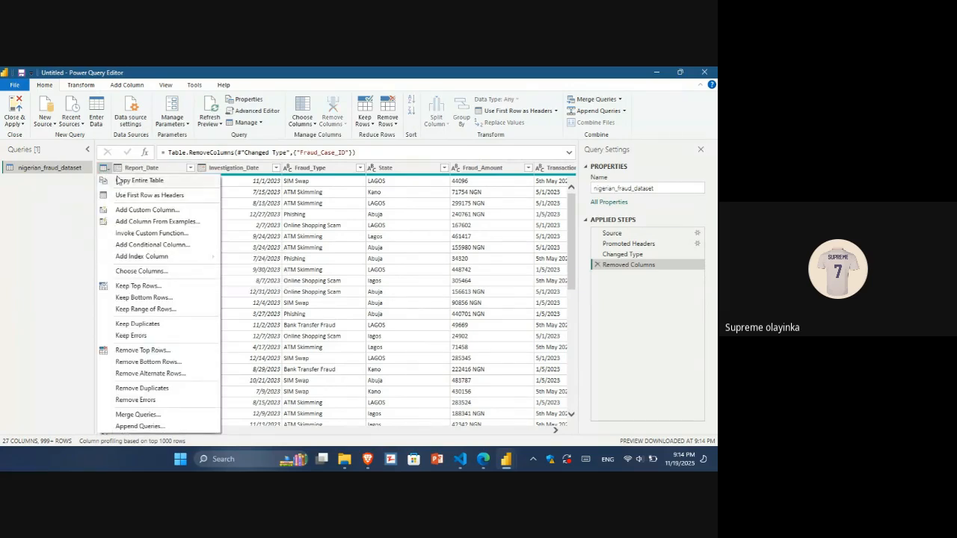
click(53, 207)
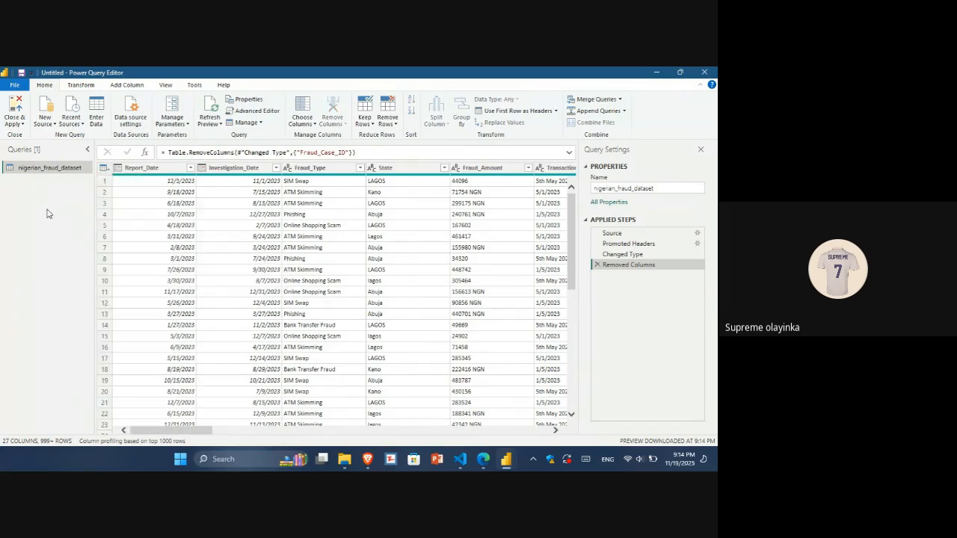
click(118, 168)
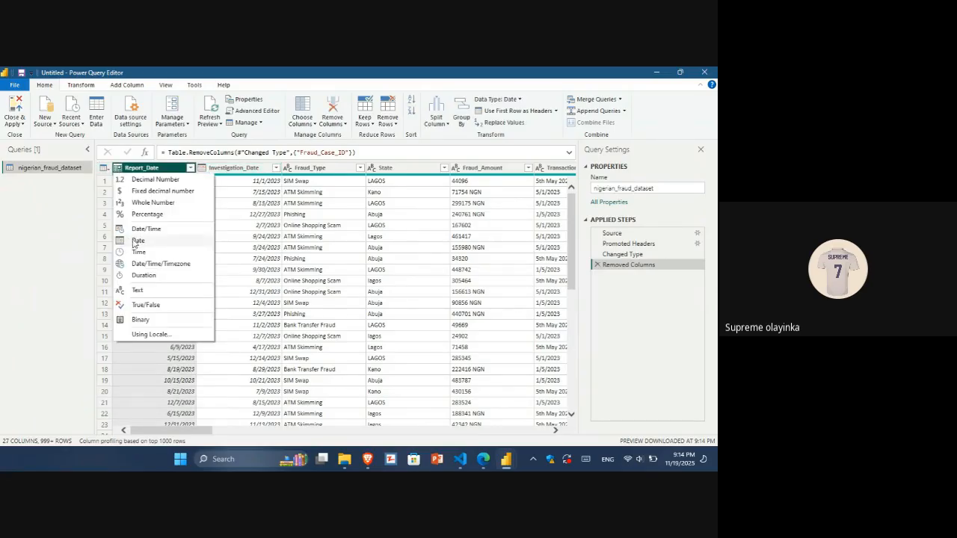
click(13, 260)
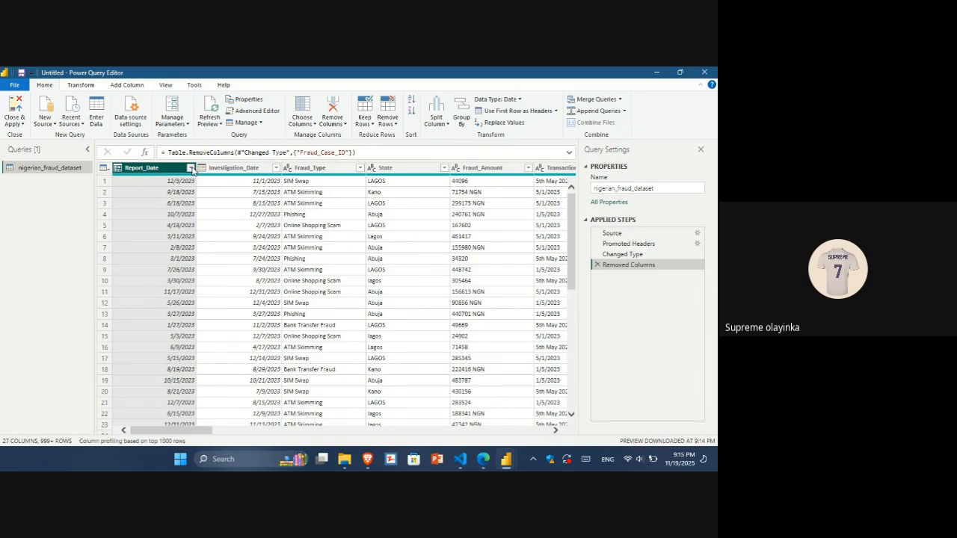
Review the Report_Date filter list, loading all dates, and apply it with every date kept.
click(191, 168)
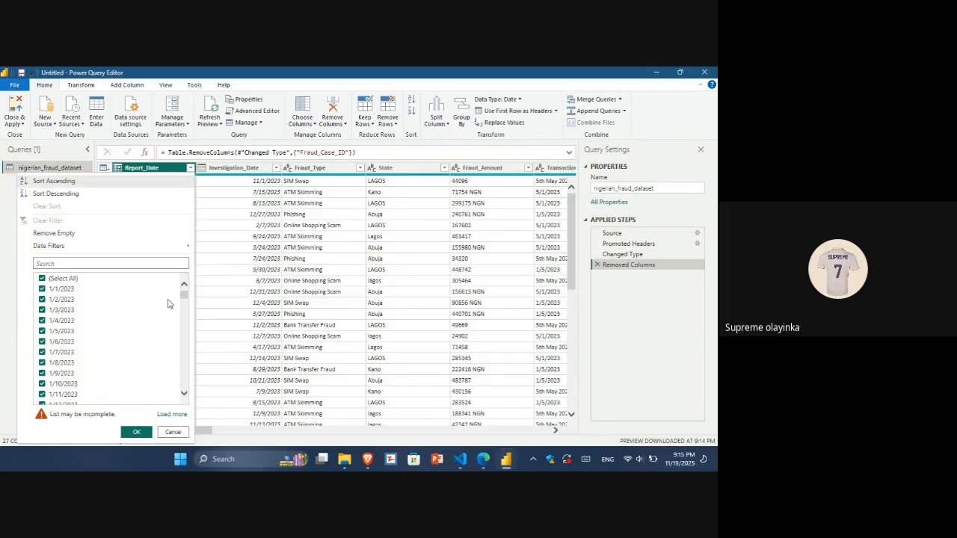
drag(185, 301, 184, 366)
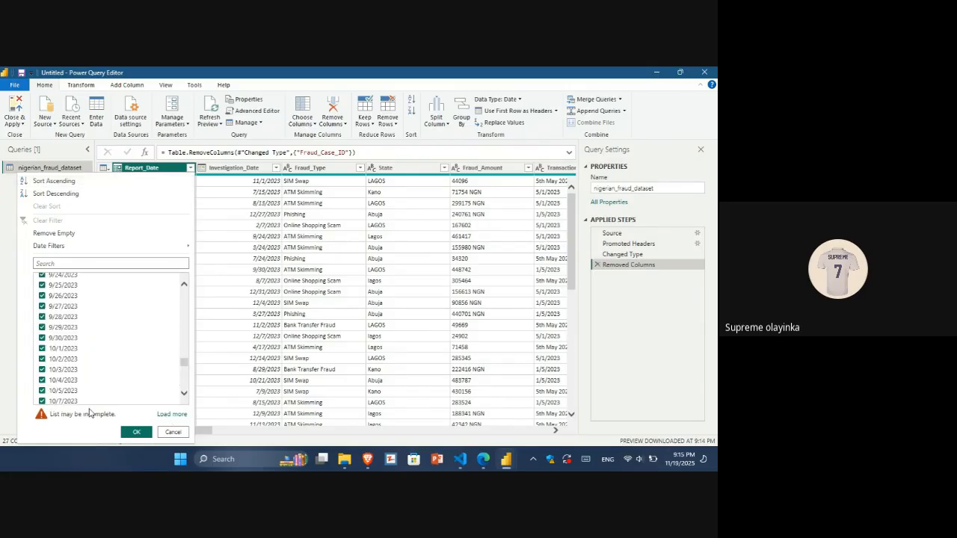
click(173, 414)
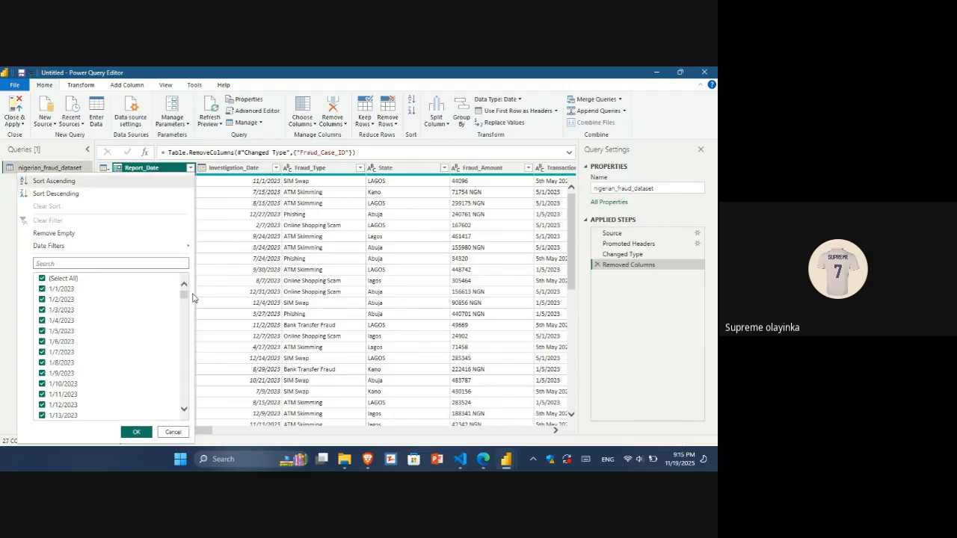
drag(186, 292, 194, 415)
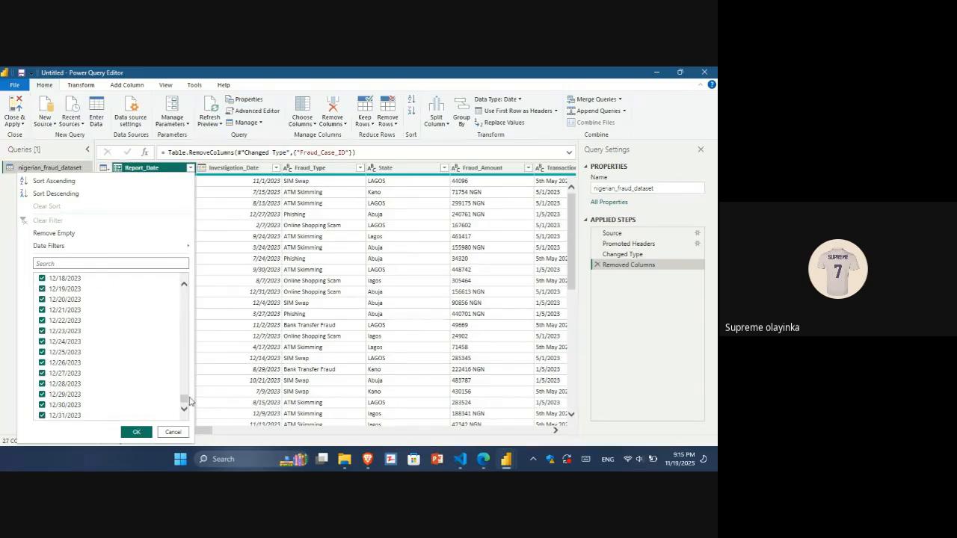
drag(187, 400, 185, 294)
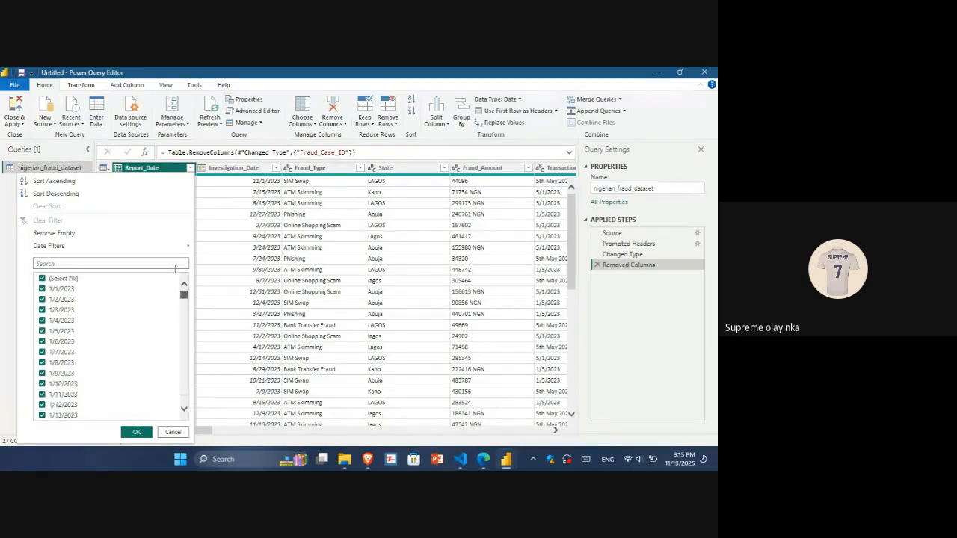
click(137, 433)
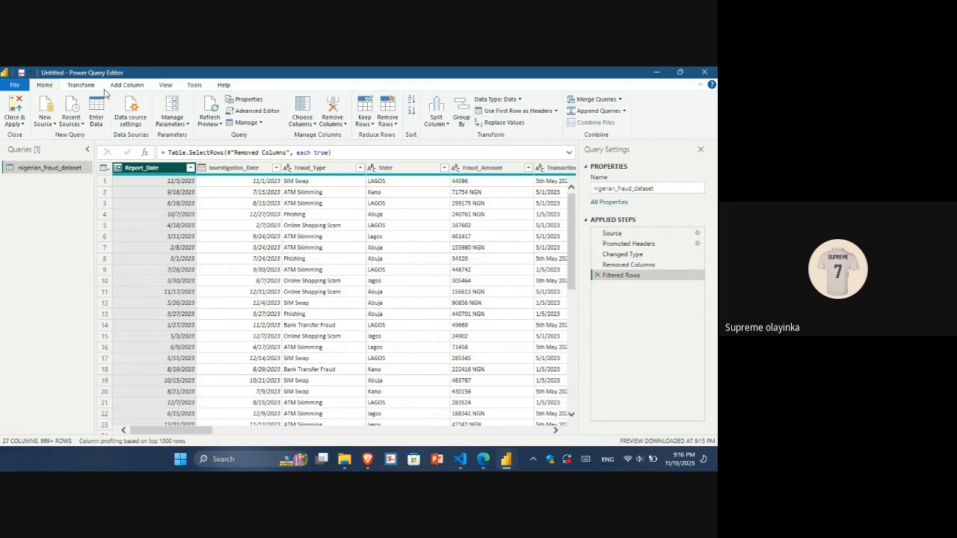
click(79, 86)
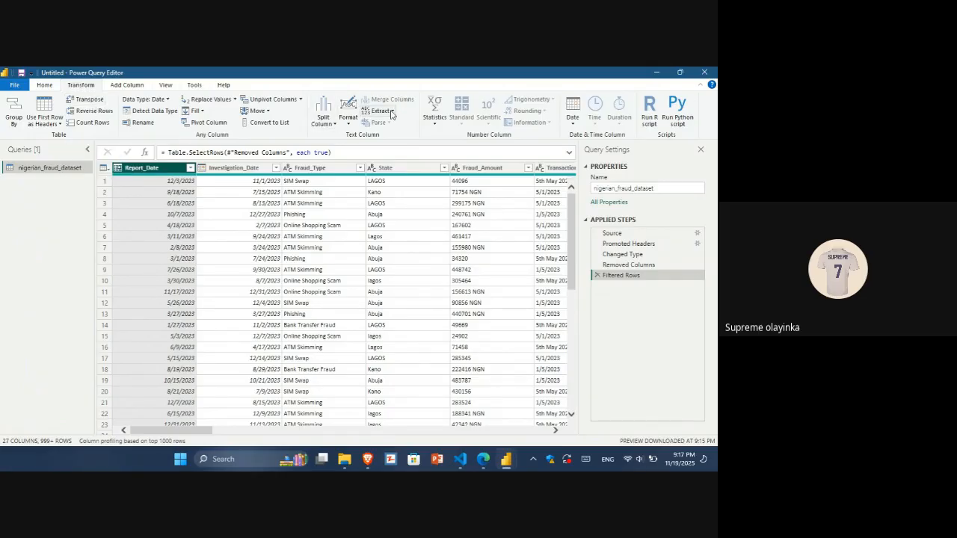
click(391, 114)
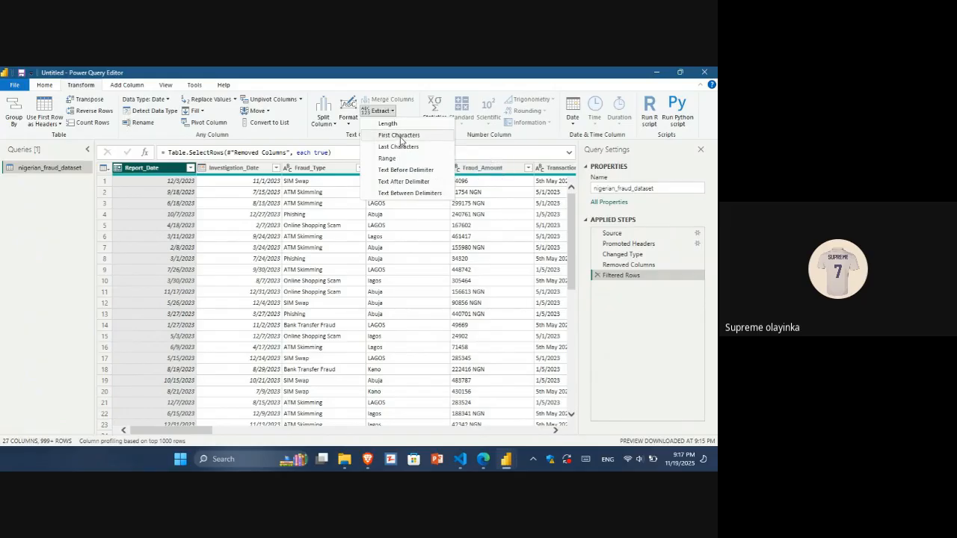
click(400, 137)
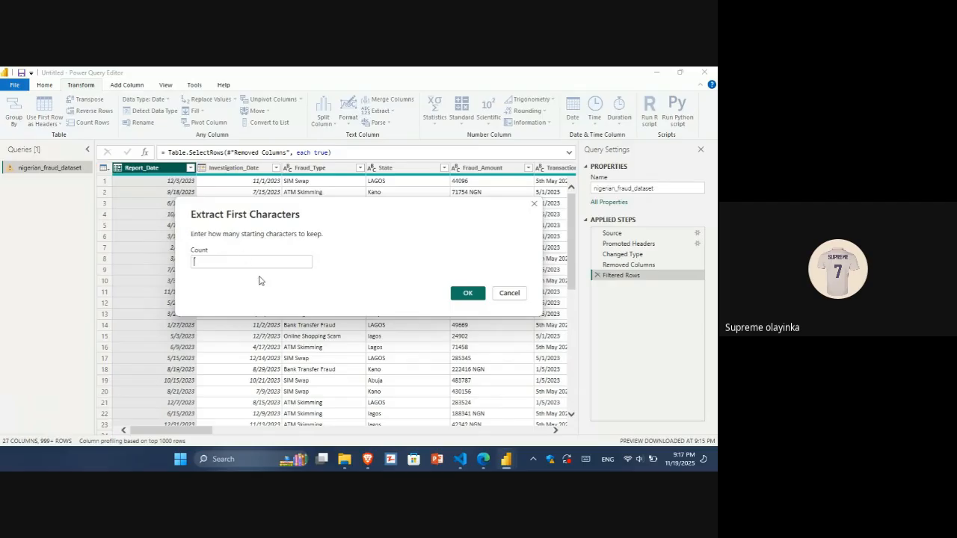
click(509, 294)
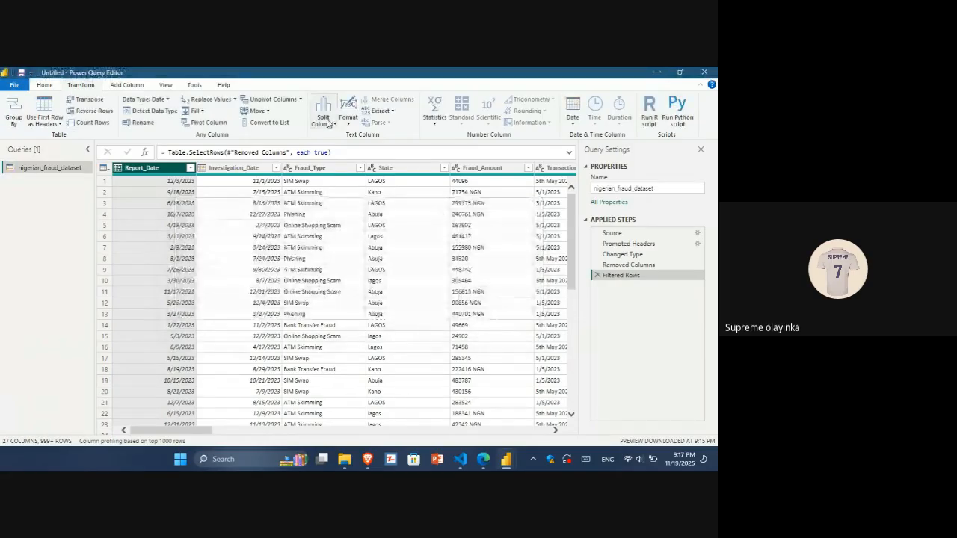
Split the Report_Date column by the custom delimiter / at the left-most delimiter.
click(329, 123)
click(339, 137)
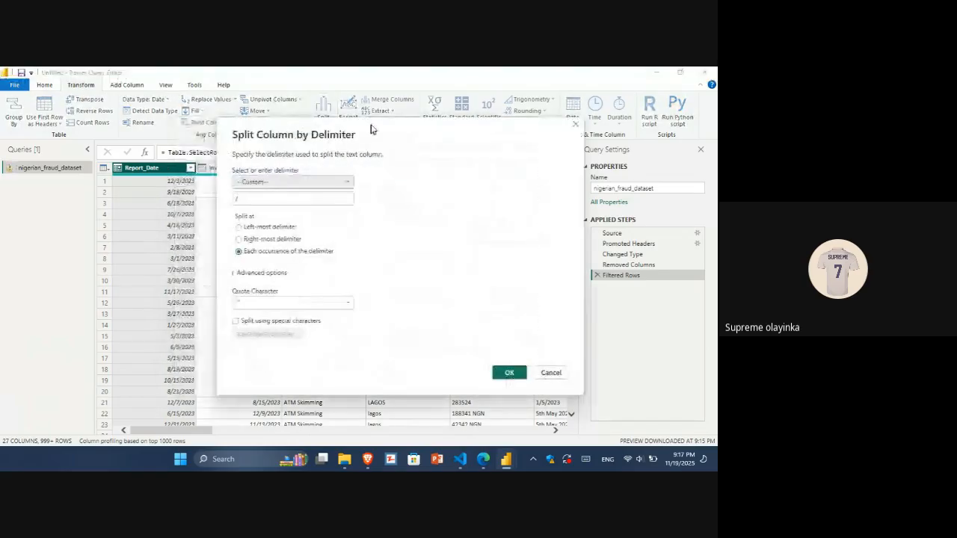
click(336, 186)
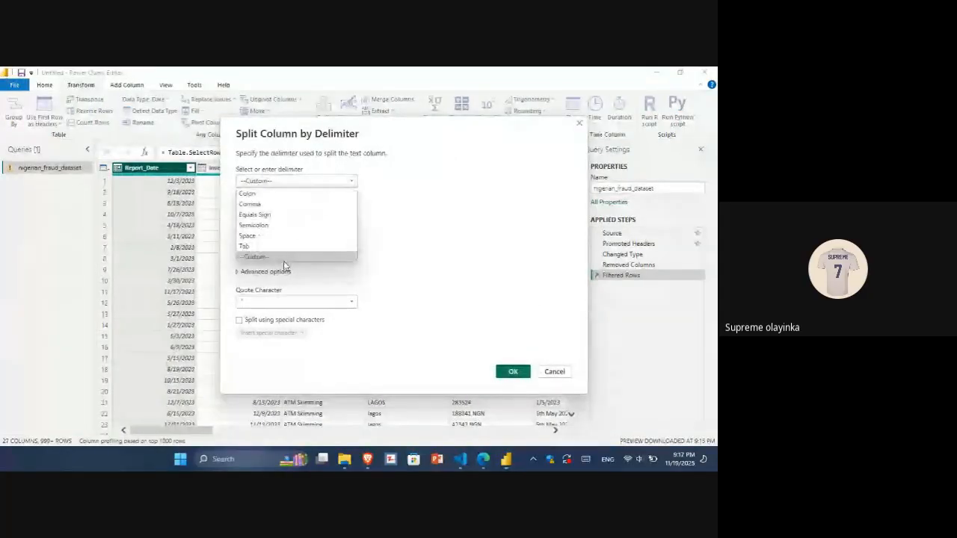
click(285, 258)
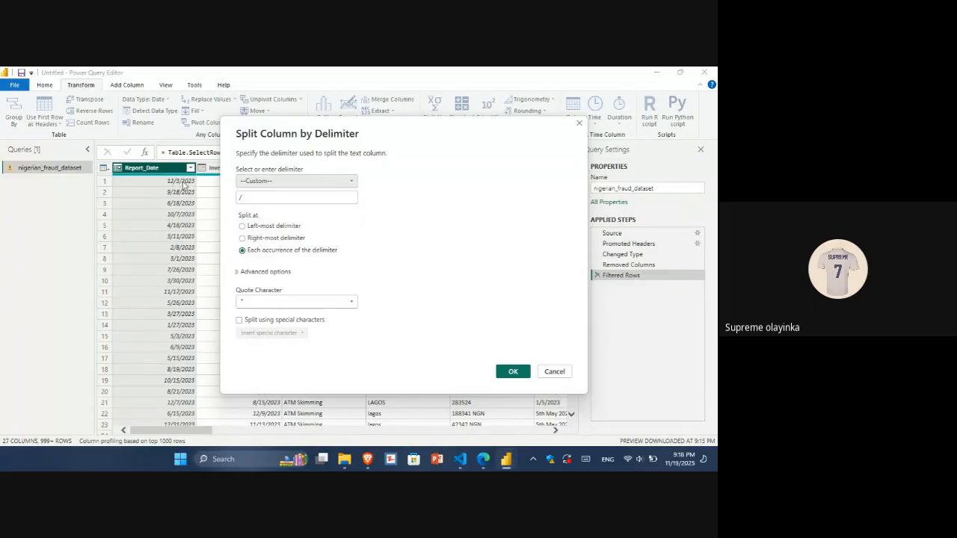
click(242, 227)
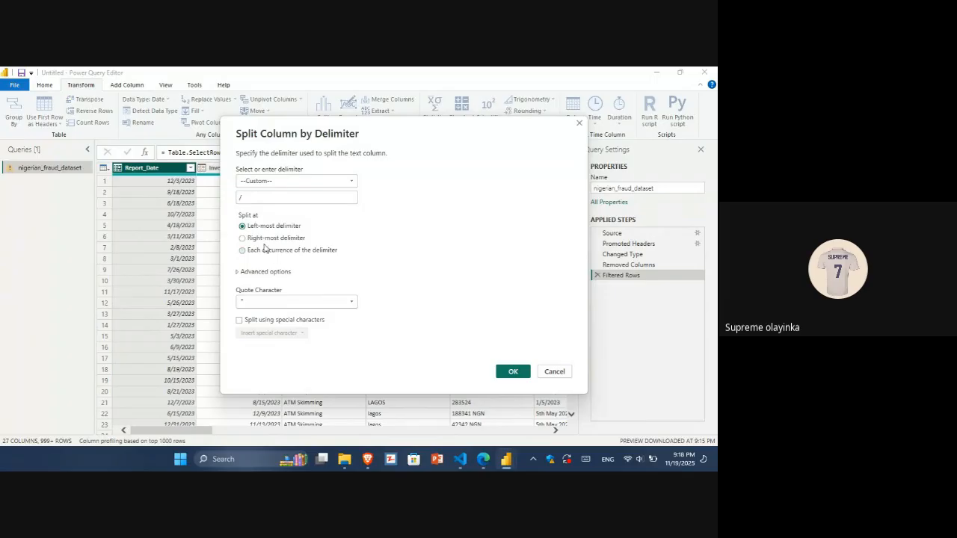
click(513, 372)
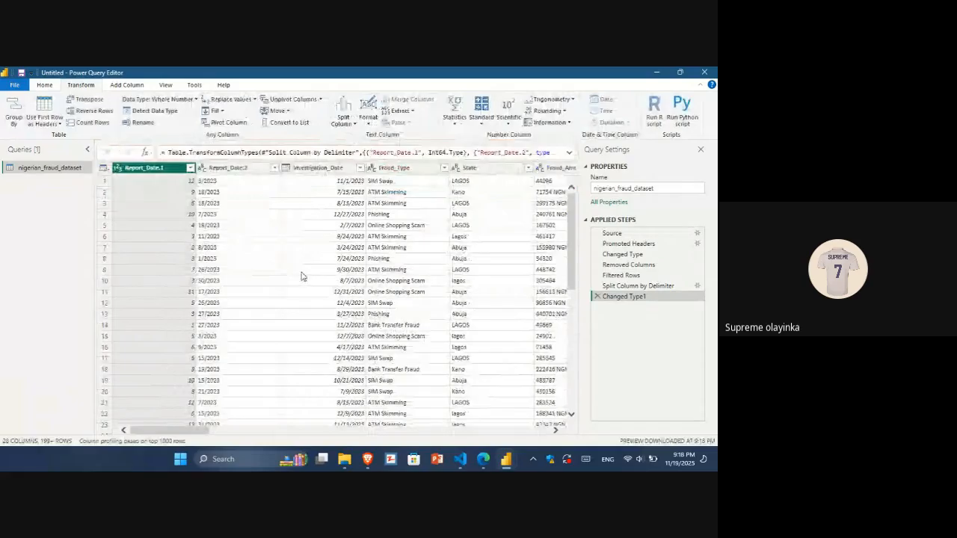
Rename the split Report_Date.1 column as Month.
ctrl+click(246, 169)
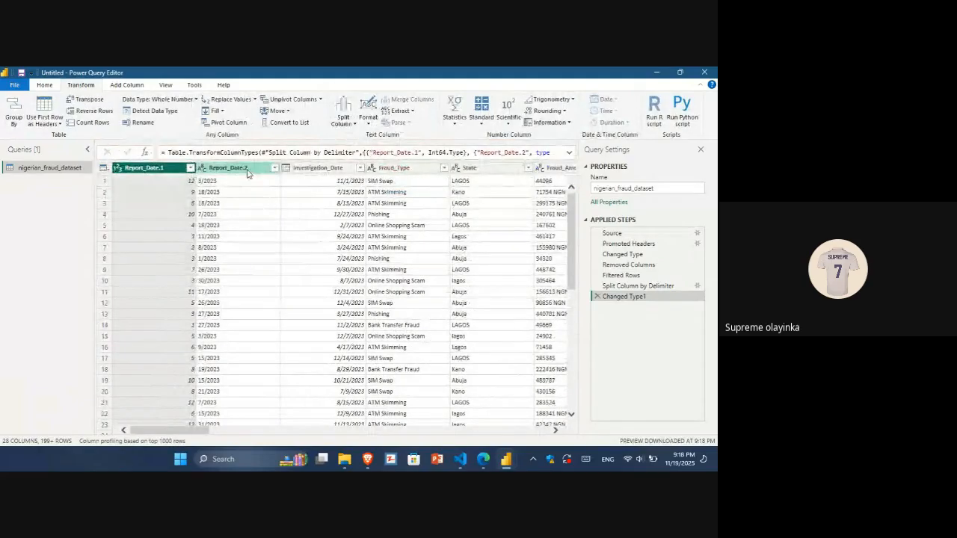
click(142, 168)
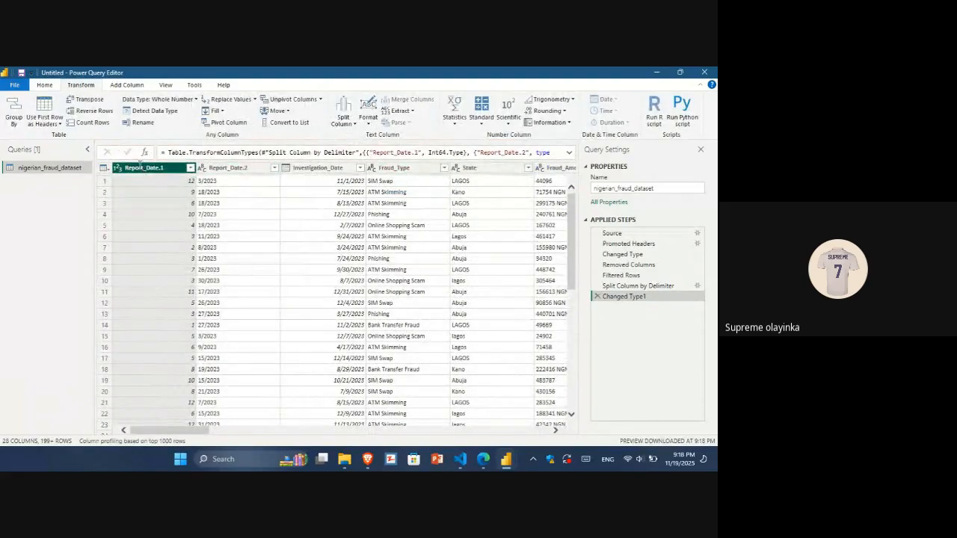
double_click(142, 167)
text(Month)
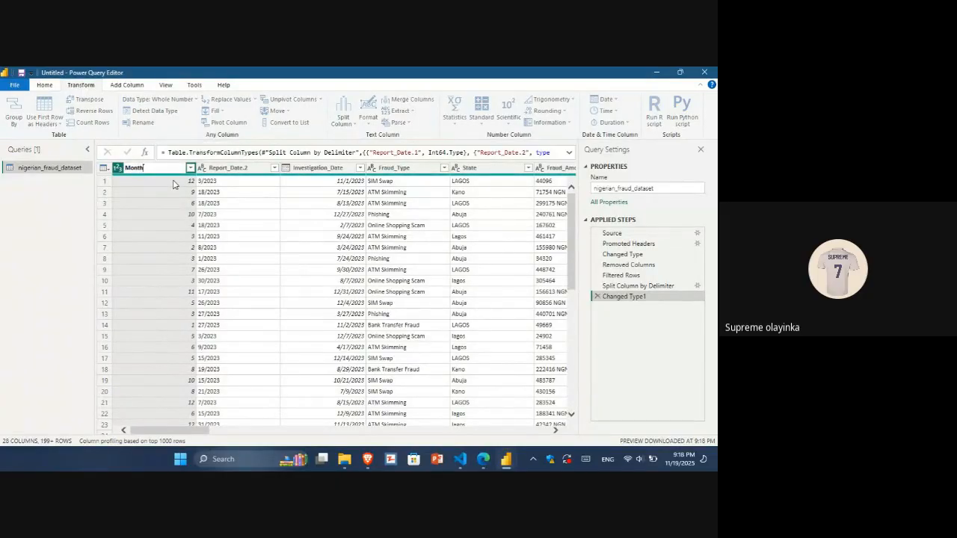
key(Return)
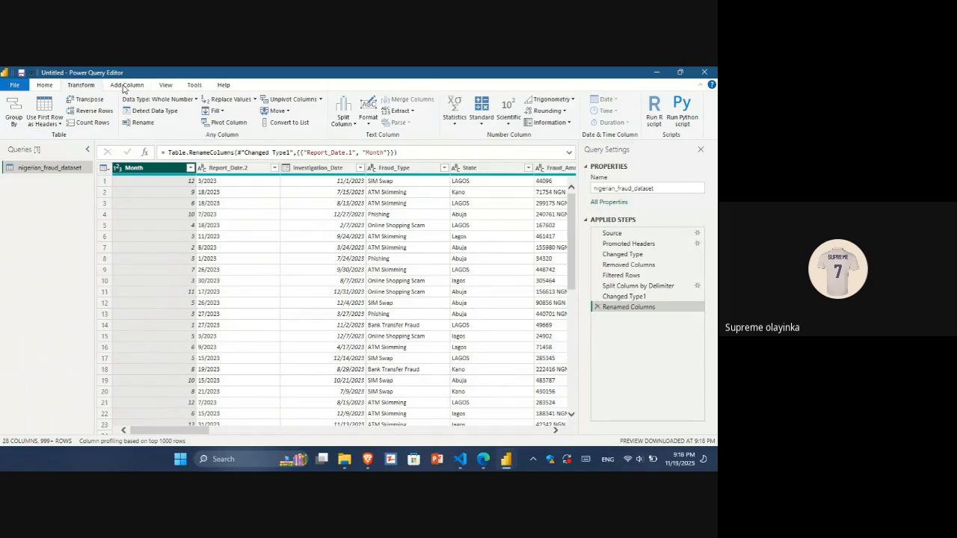
Delete the rename, type change and split-by-delimiter applied steps to restore the original Report_Date column.
click(125, 85)
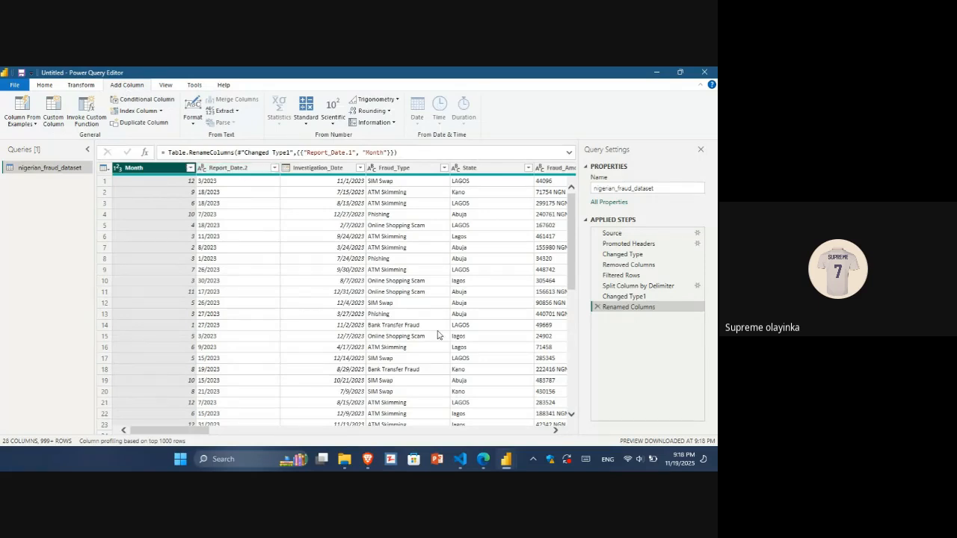
click(597, 308)
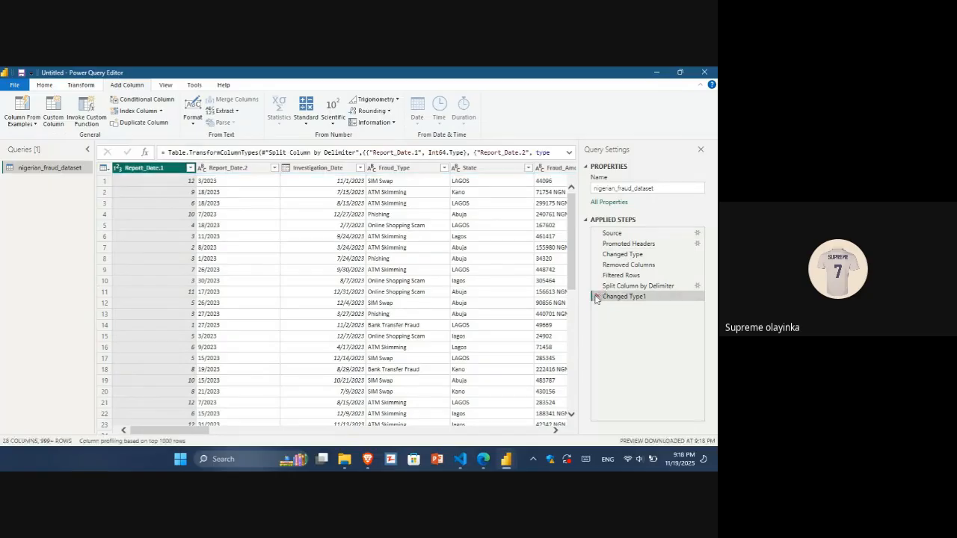
click(597, 296)
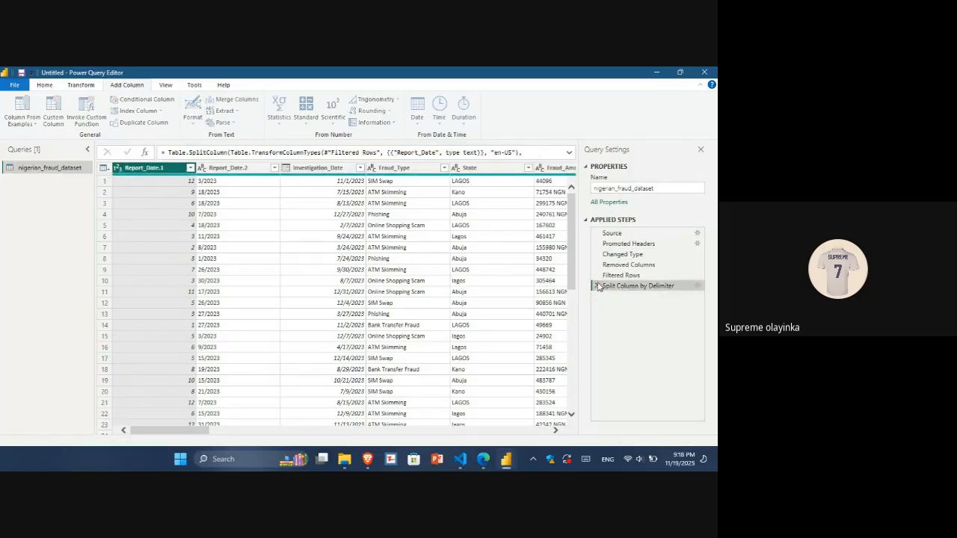
click(598, 286)
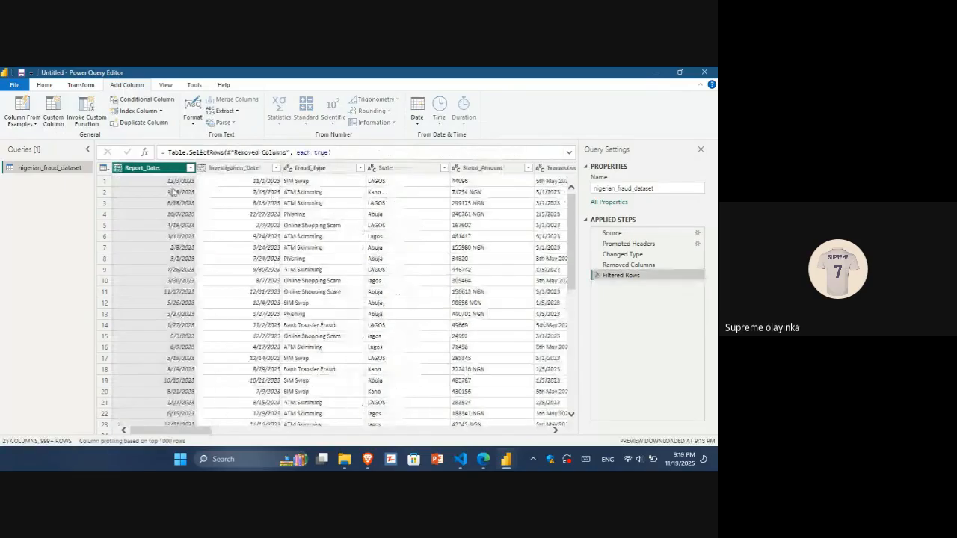
Add a Month column extracted from the Report_Date dates.
click(418, 123)
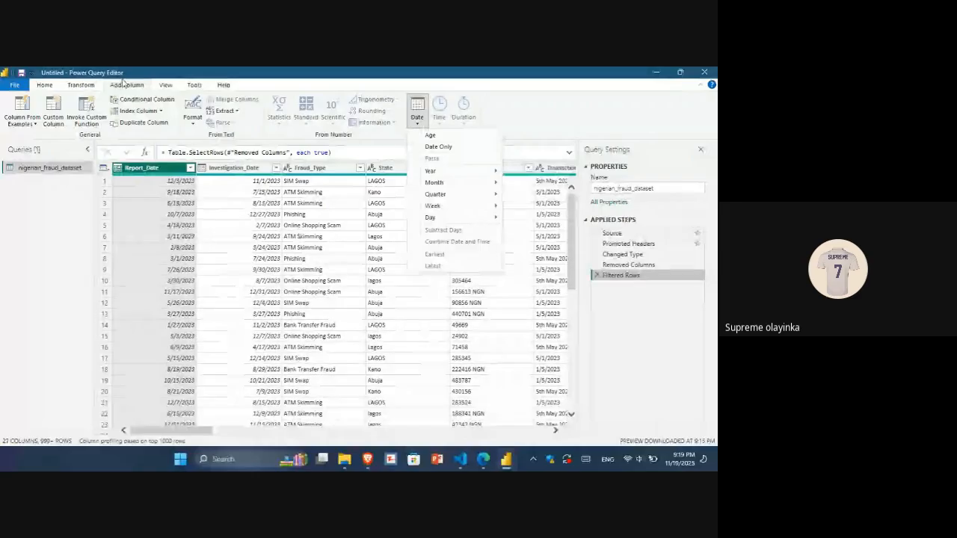
click(417, 119)
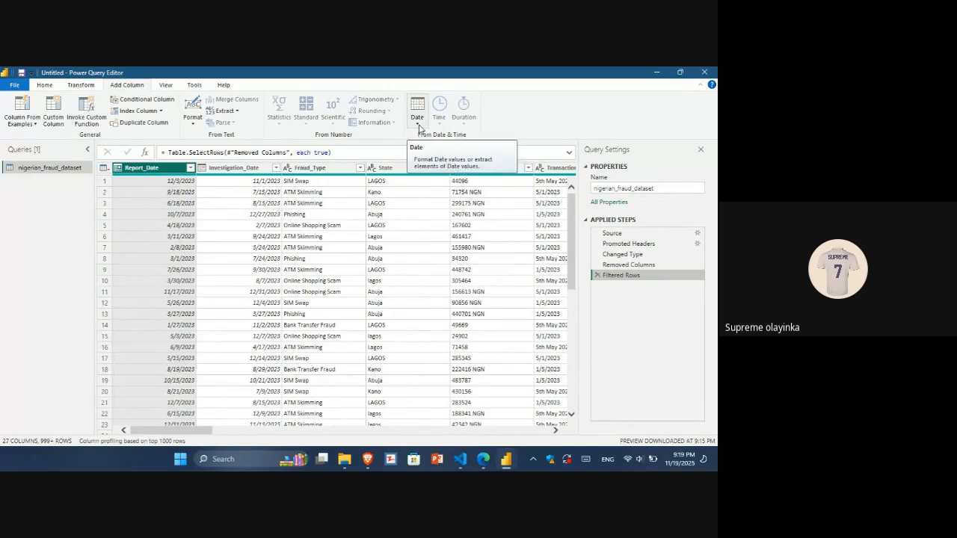
click(420, 126)
mouse_move(452, 184)
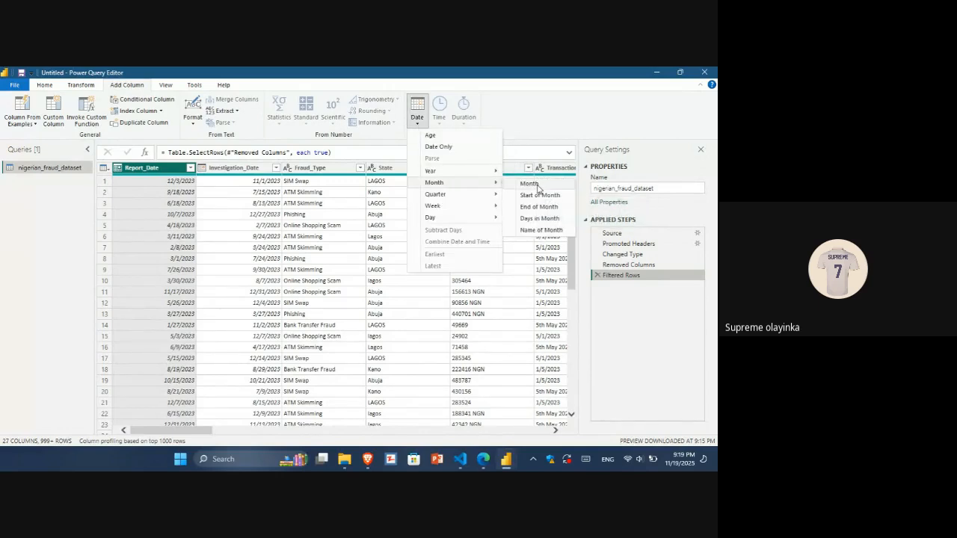
click(537, 184)
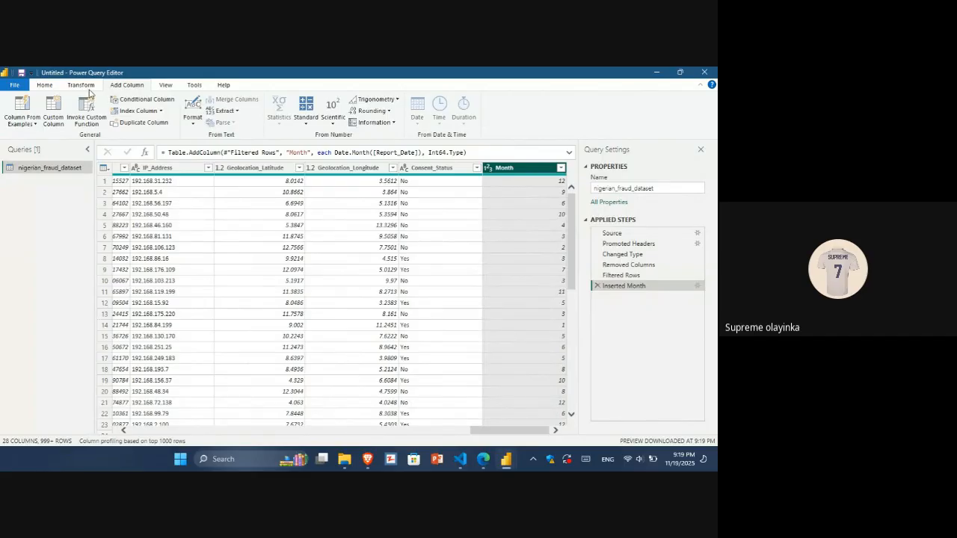
Scroll back through the table and inspect the Report_Date and Investigation_Date columns.
drag(532, 432, 163, 419)
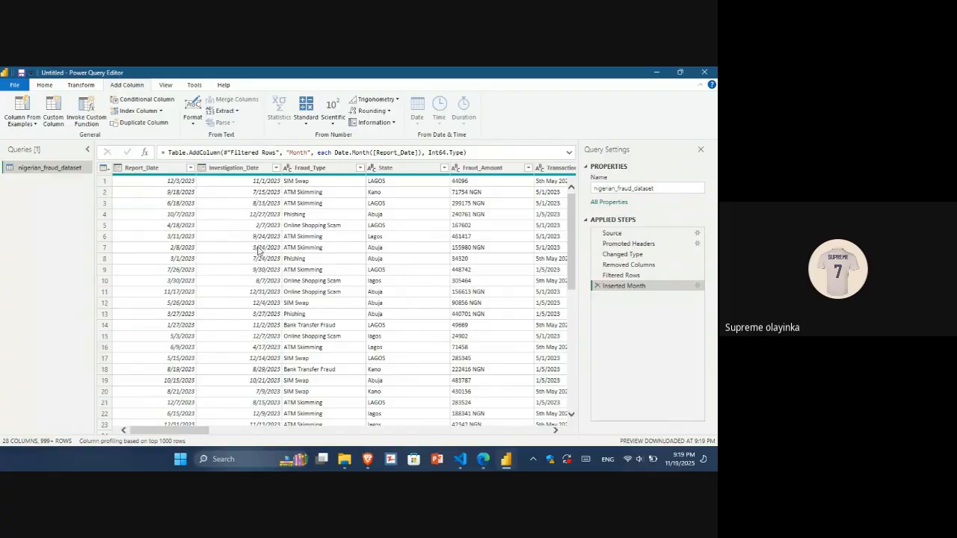
mouse_move(183, 434)
mouse_down()
mouse_move(190, 437)
mouse_move(172, 430)
mouse_up()
click(250, 170)
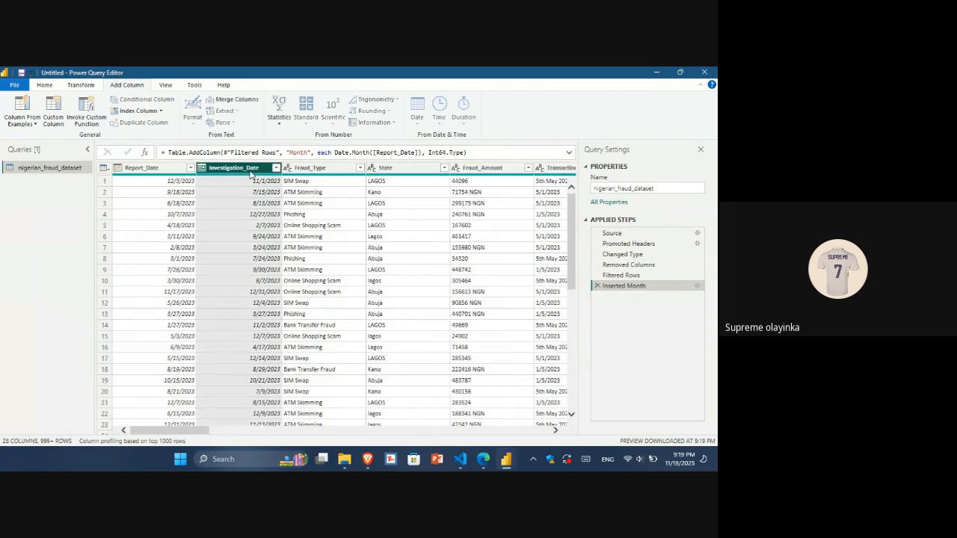
ctrl+click(134, 167)
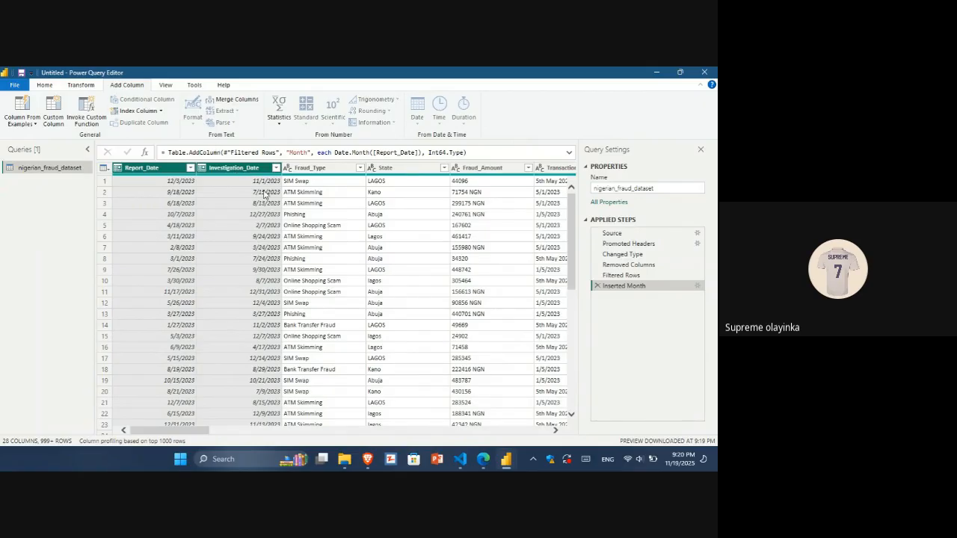
click(239, 168)
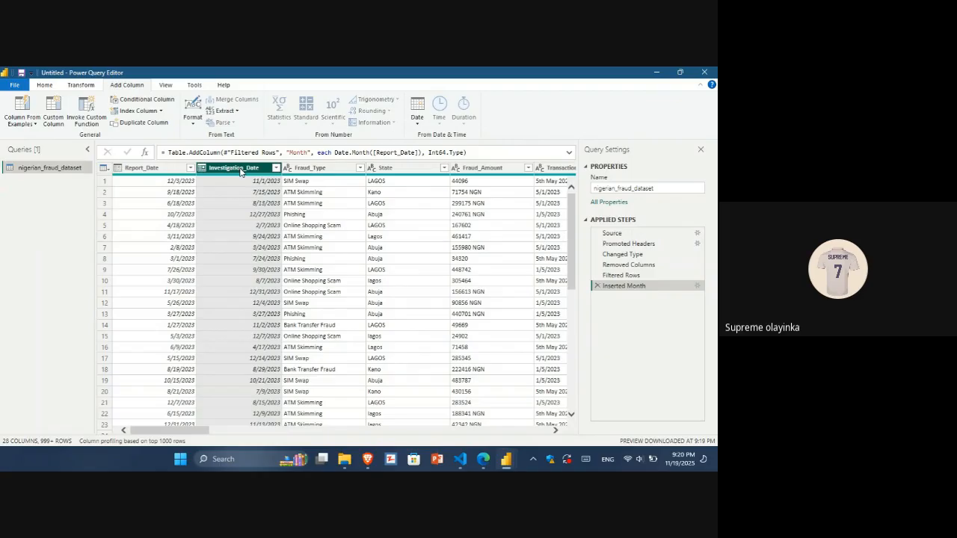
click(431, 249)
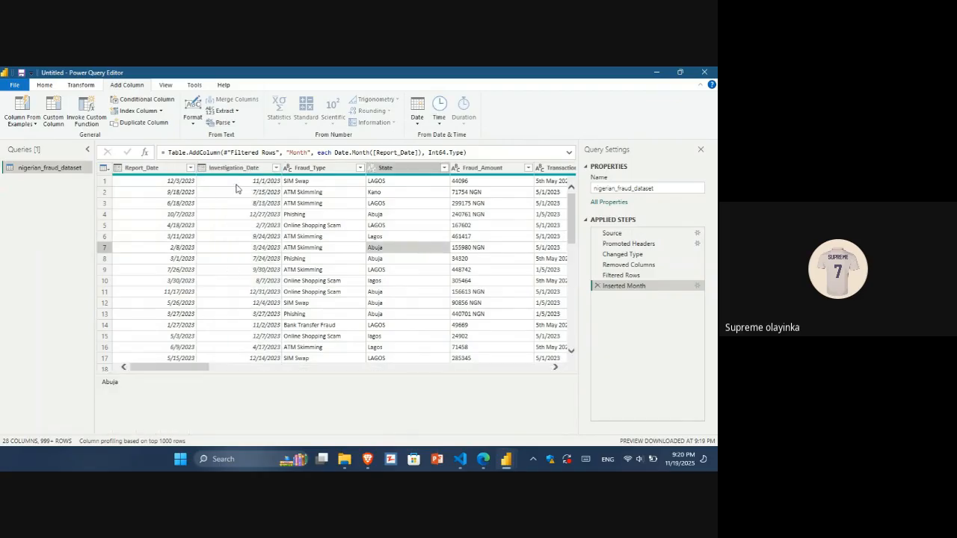
drag(178, 367, 183, 369)
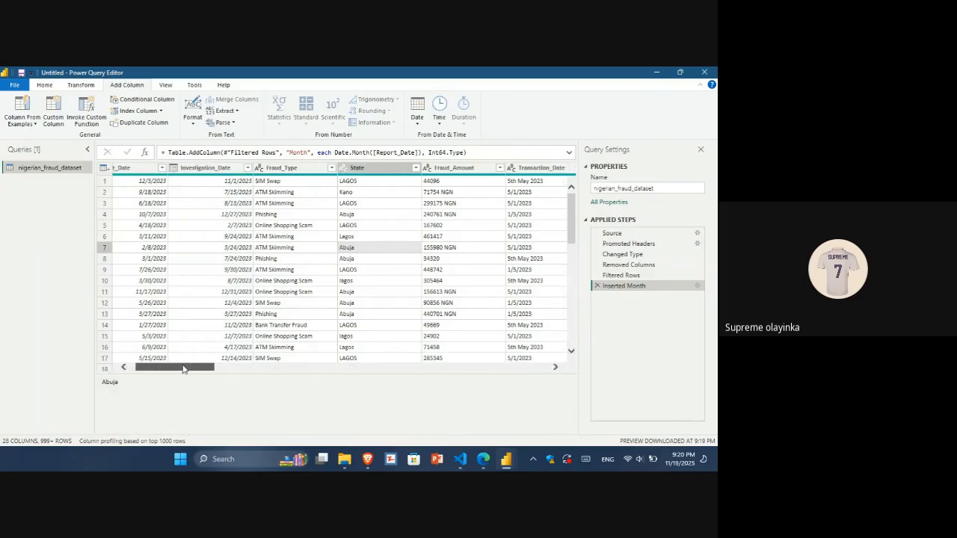
Review the Fraud_Type filter list, loading all values, and apply it with every value kept.
click(331, 168)
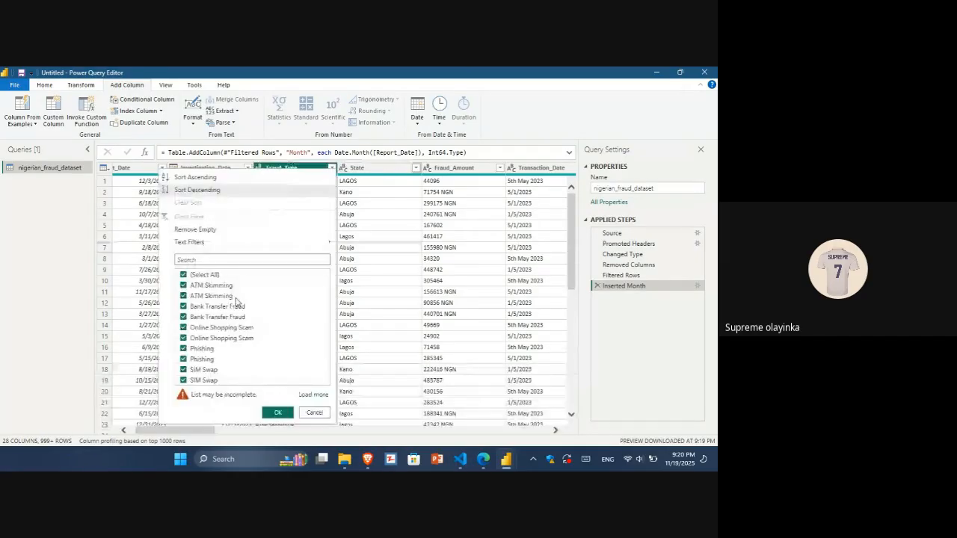
click(316, 396)
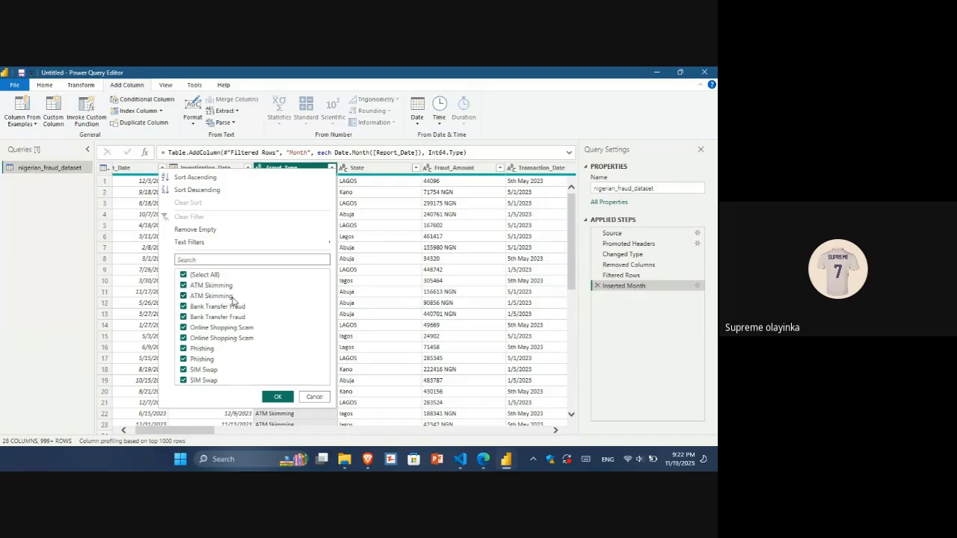
click(277, 396)
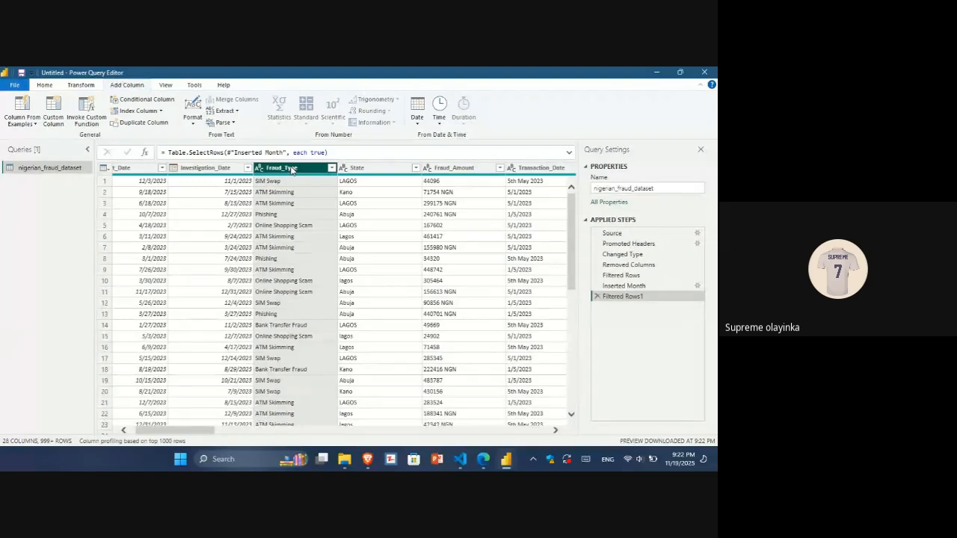
Trim leading and trailing whitespace from the Fraud_Type column values.
click(44, 85)
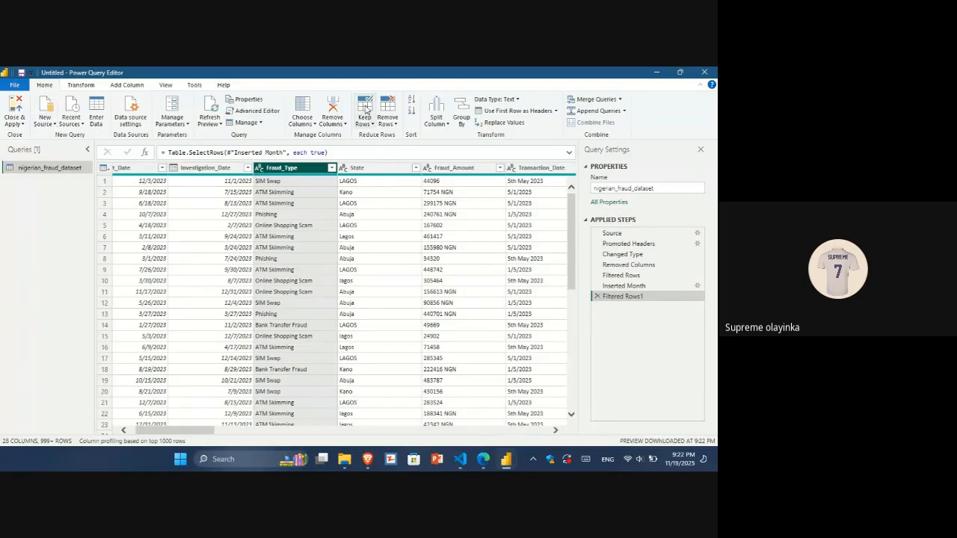
click(76, 85)
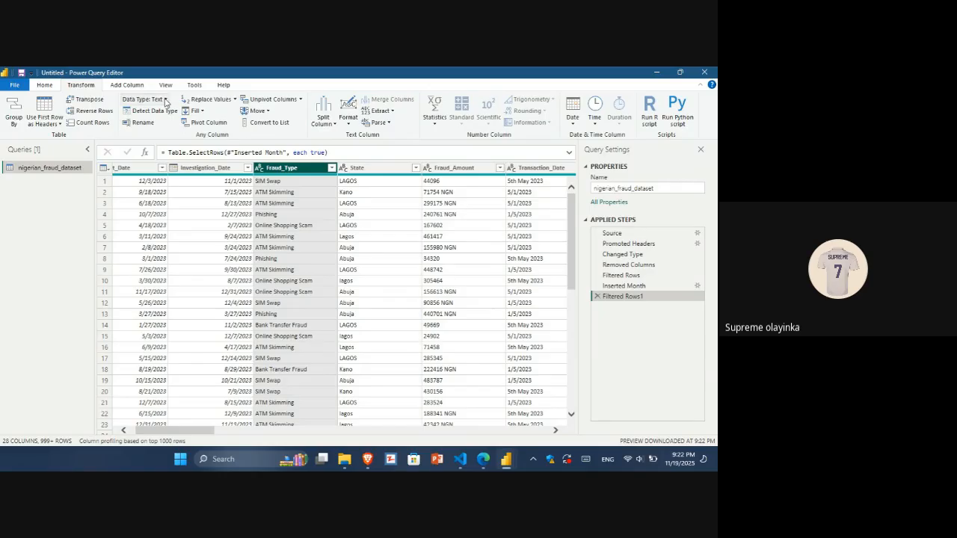
click(202, 111)
click(202, 111)
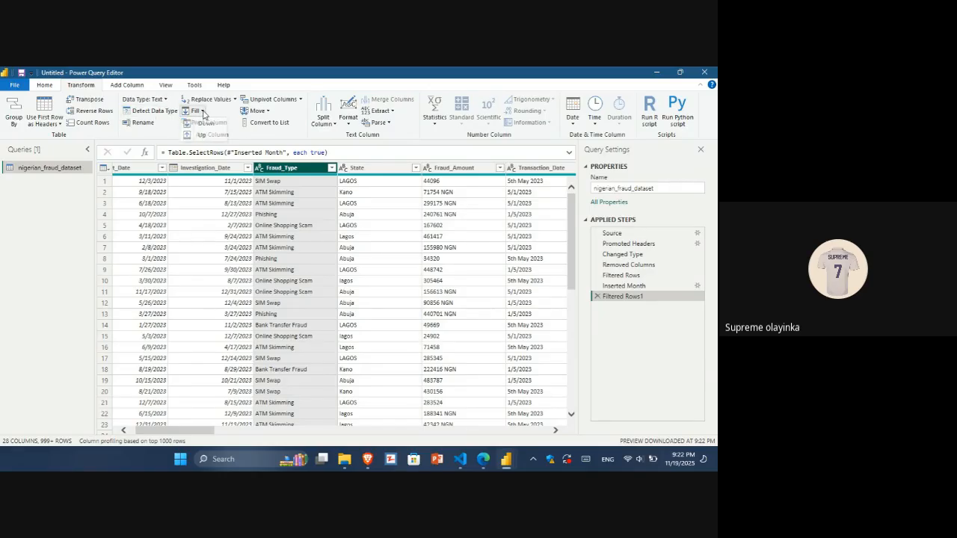
click(271, 112)
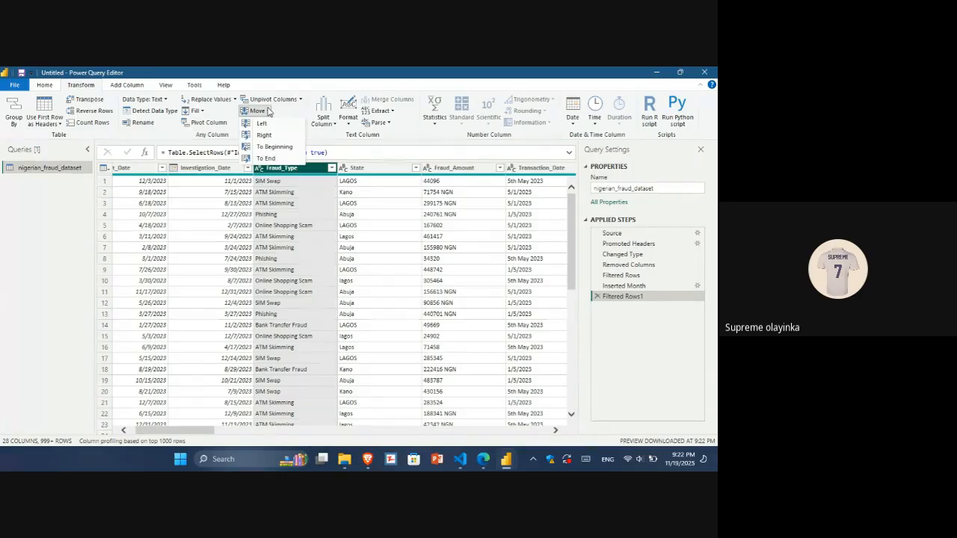
click(271, 112)
click(301, 100)
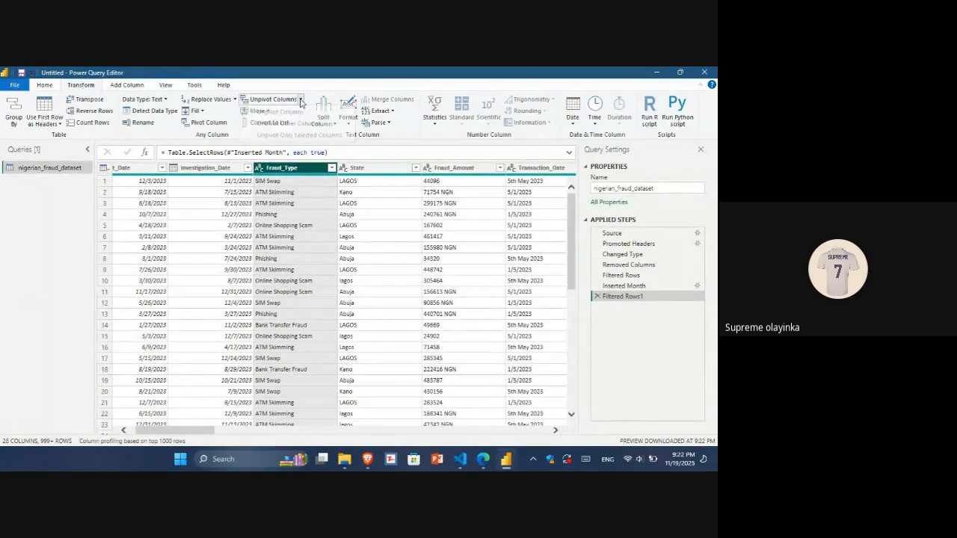
click(347, 121)
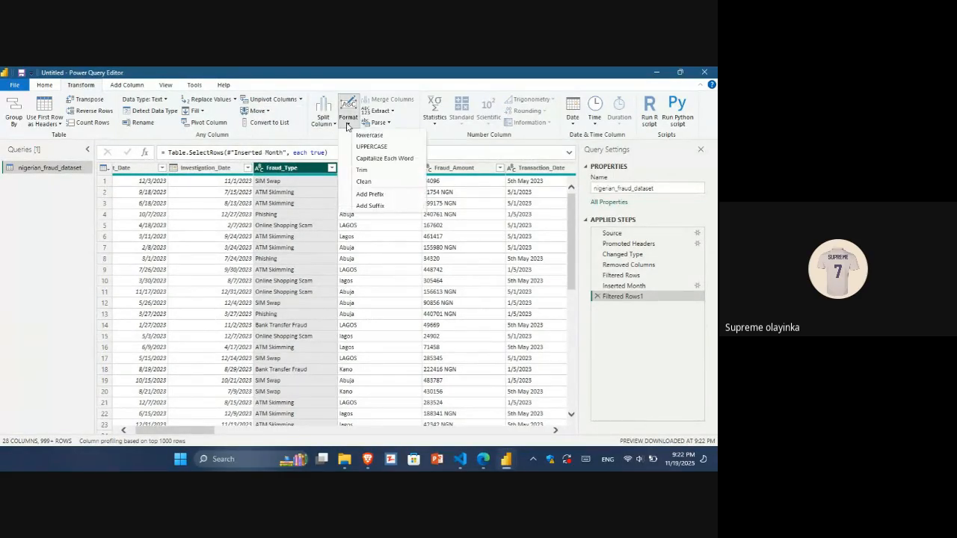
click(379, 170)
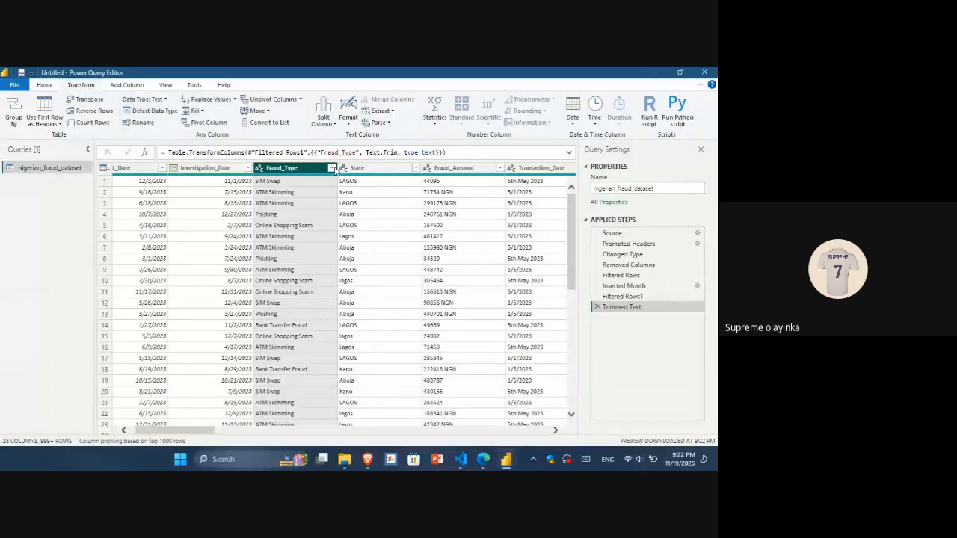
Open the Fraud_Type filter list and load all values to check the trimmed entries.
click(332, 167)
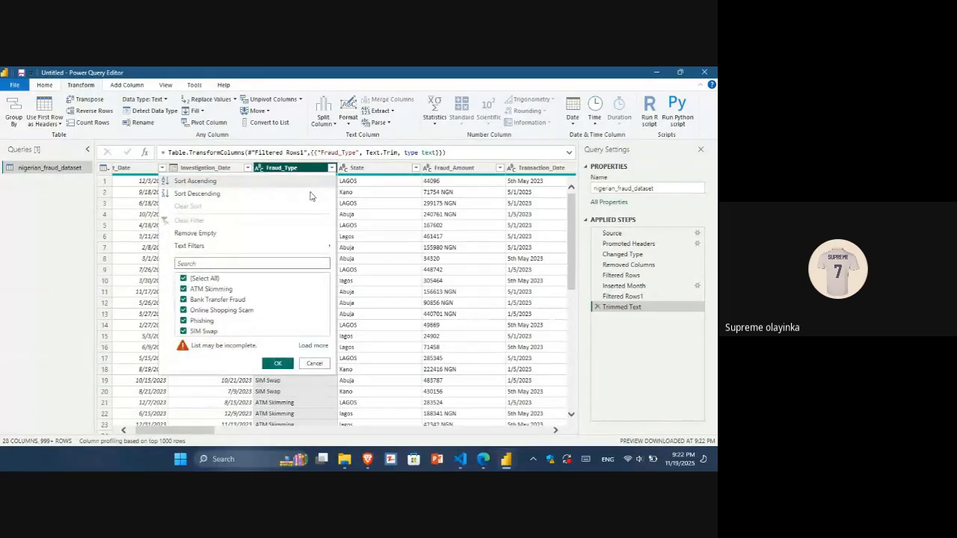
click(311, 347)
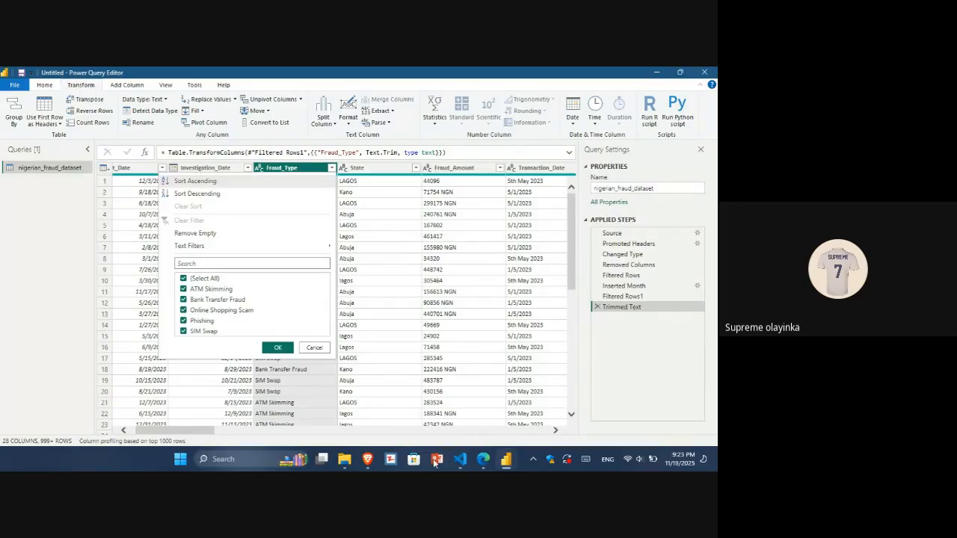
Switch to Word and open a blank document.
mouse_move(496, 466)
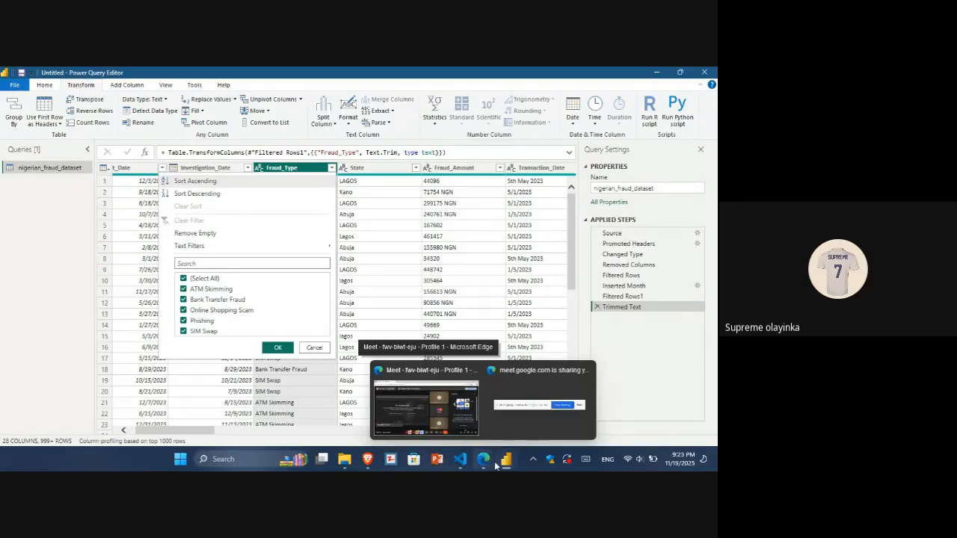
click(494, 462)
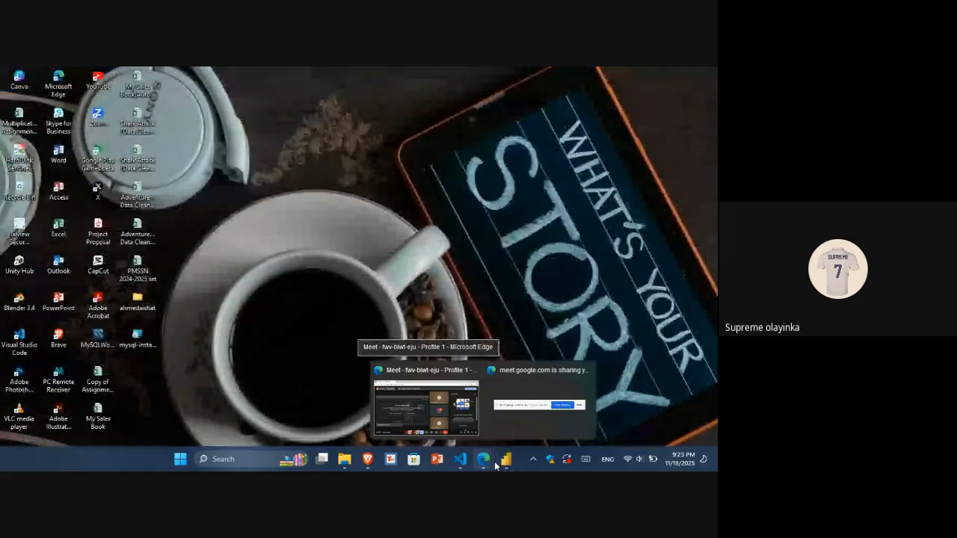
key(super)
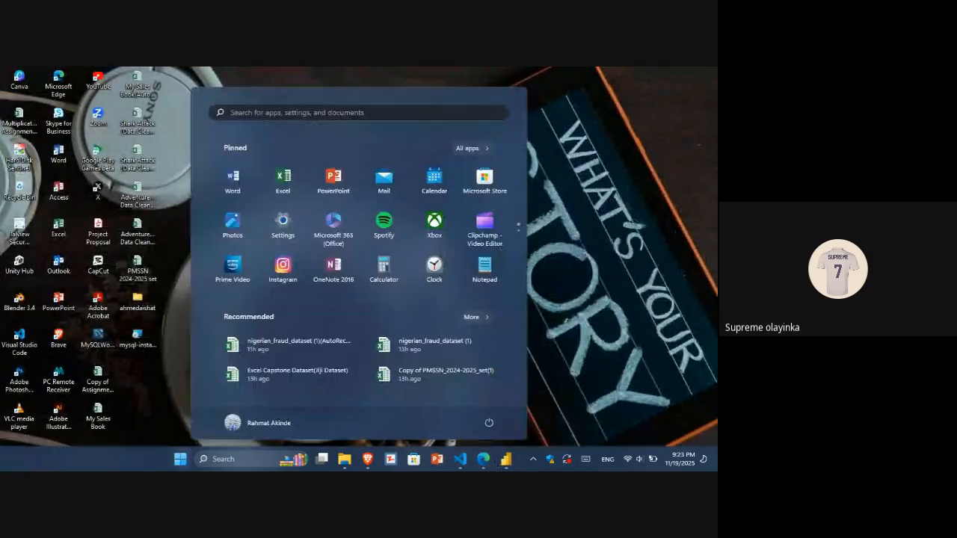
key(super)
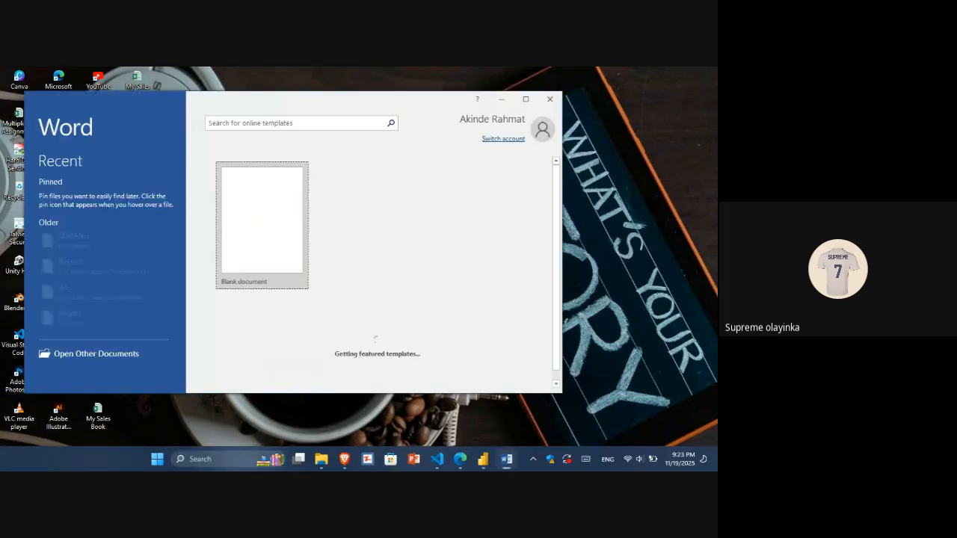
click(271, 246)
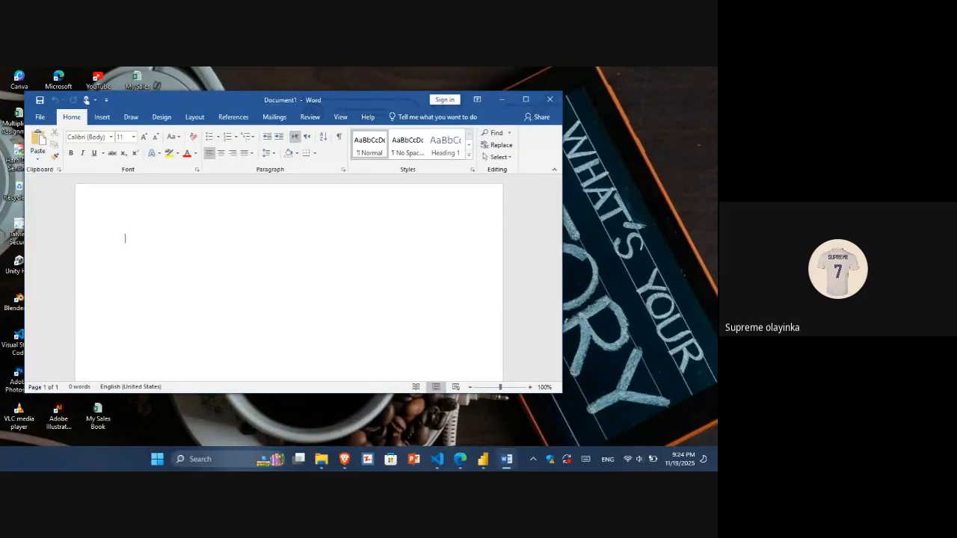
Type the word Sweeping on two lines of the blank document, correcting the misspellings.
text(swpp)
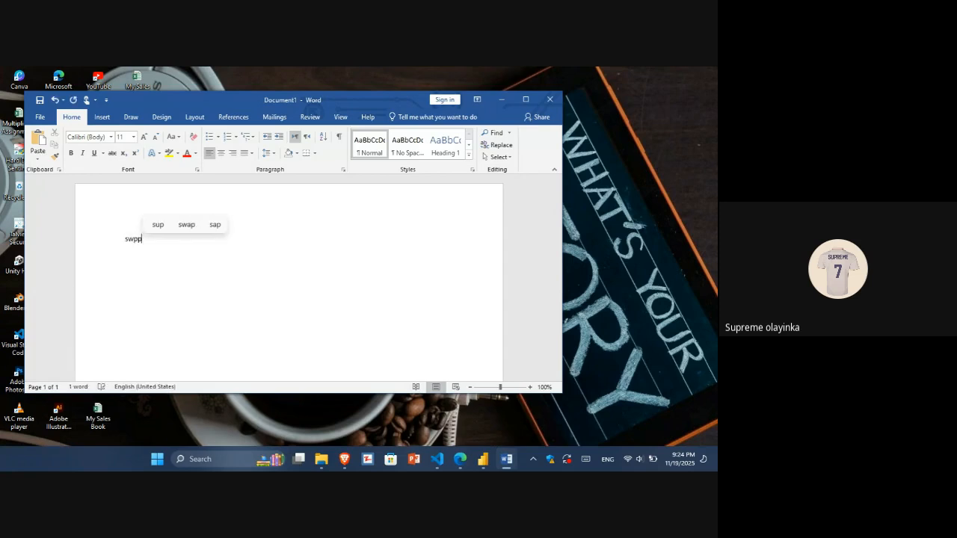
key(BackSpace)
key(BackSpace)
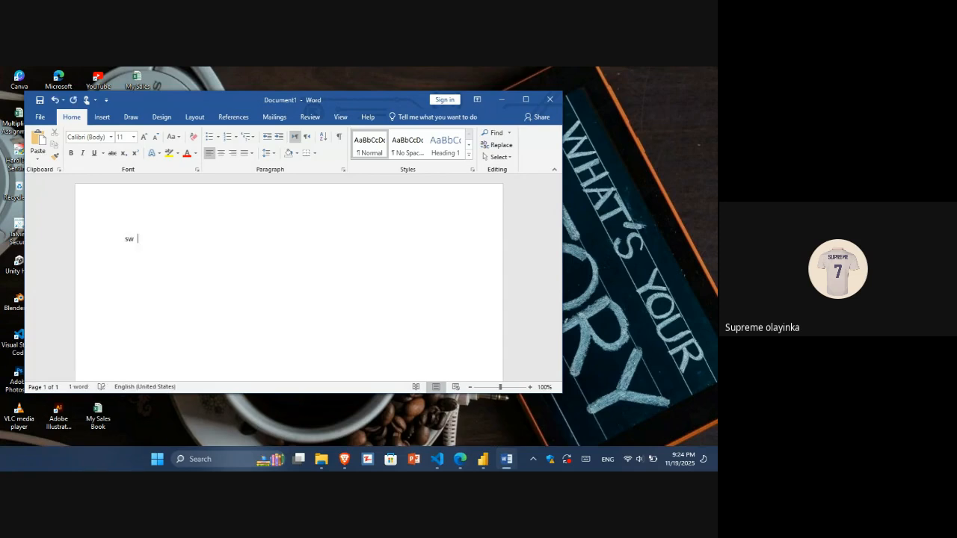
text(i)
key(BackSpace)
text(eeping)
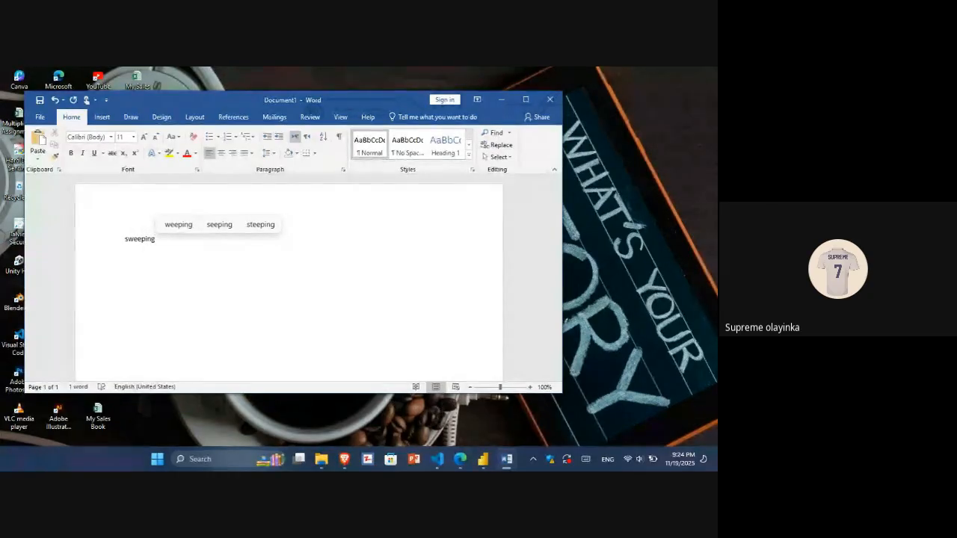
key(Return)
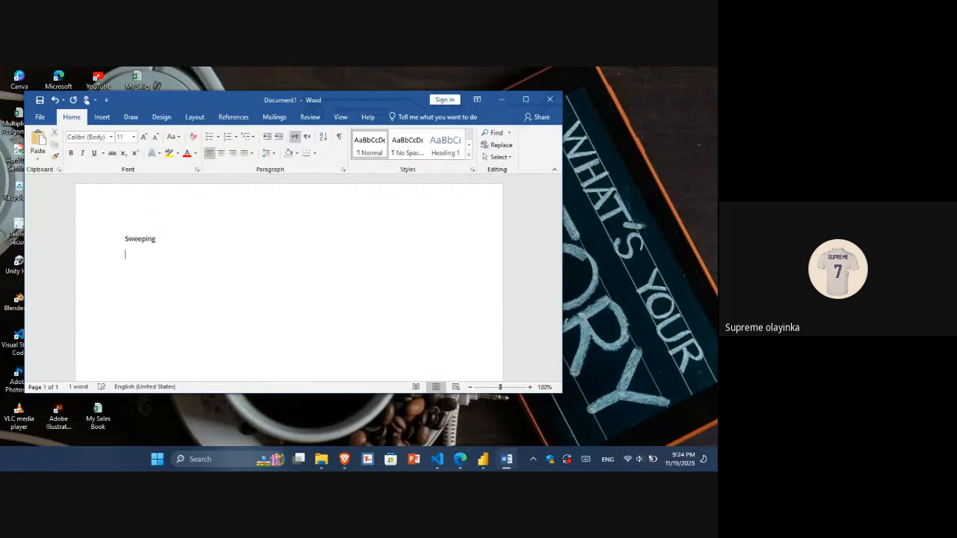
text(sweping)
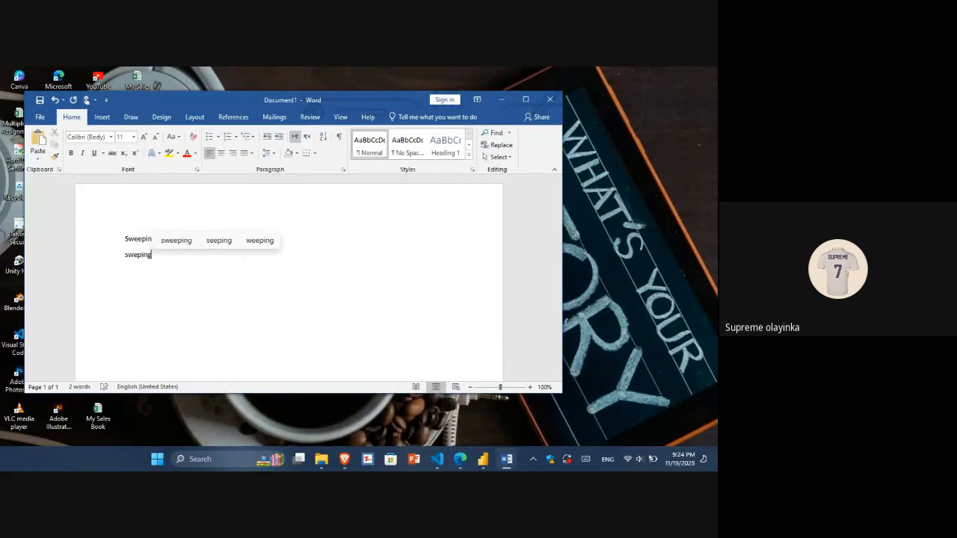
key(Left)
key(Left)
key(Left)
key(Left)
text(e)
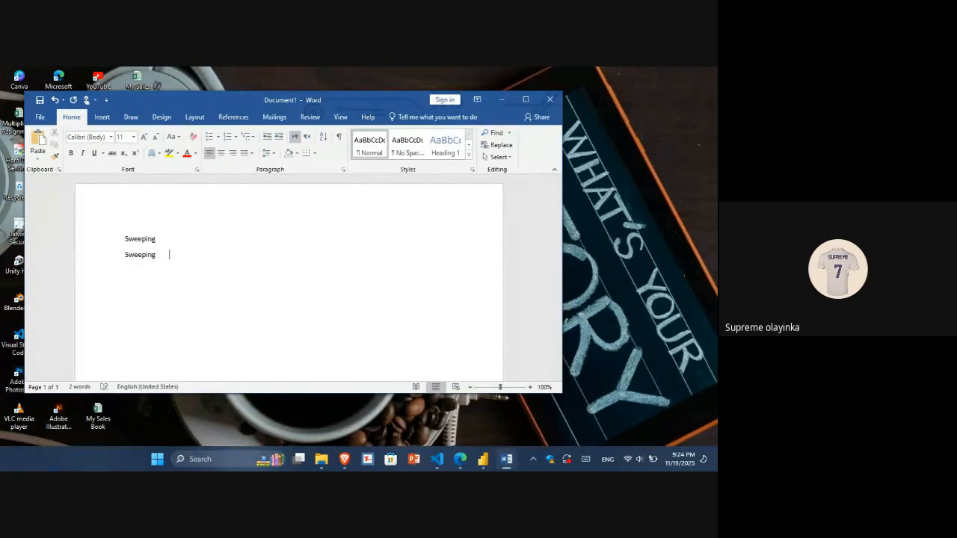
Select the first Sweeping and close the document without saving.
click(111, 277)
click(137, 289)
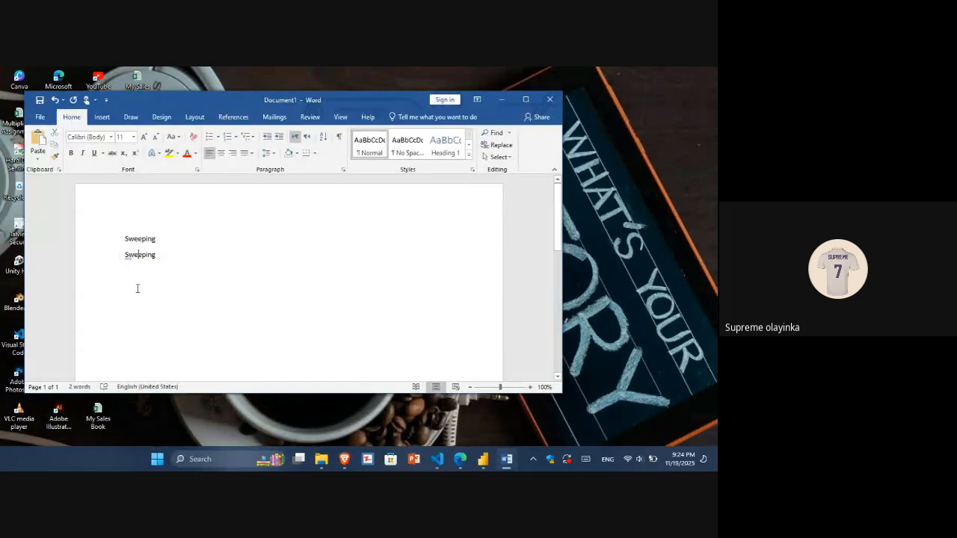
drag(124, 239, 154, 241)
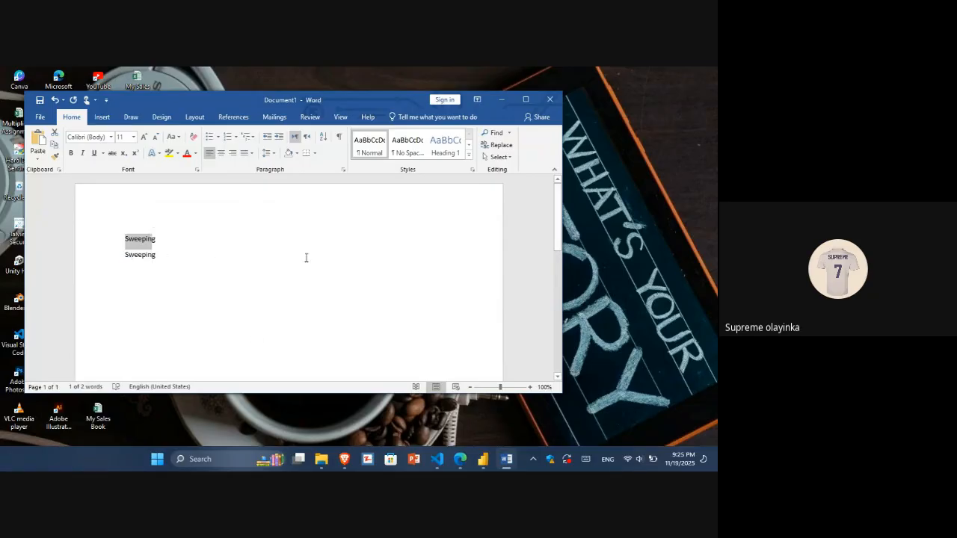
click(548, 101)
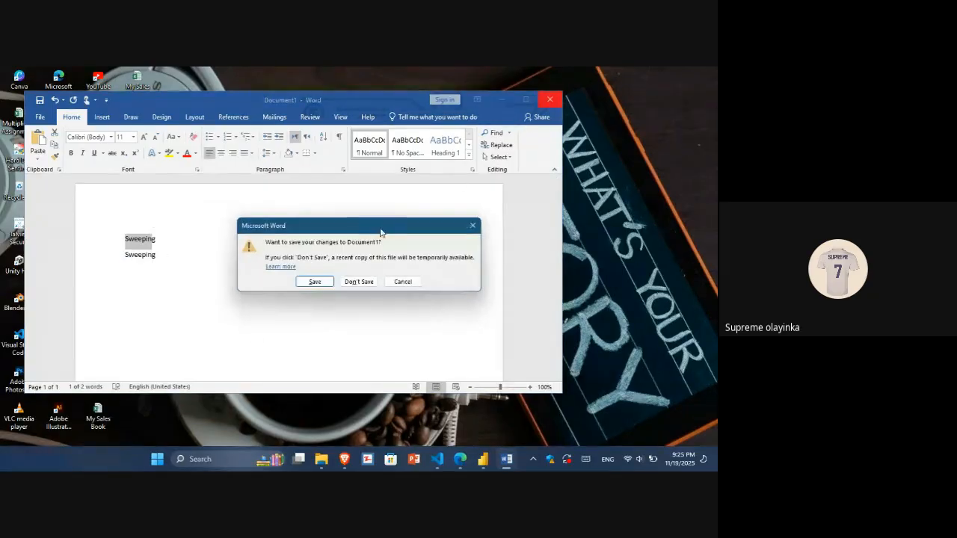
click(358, 282)
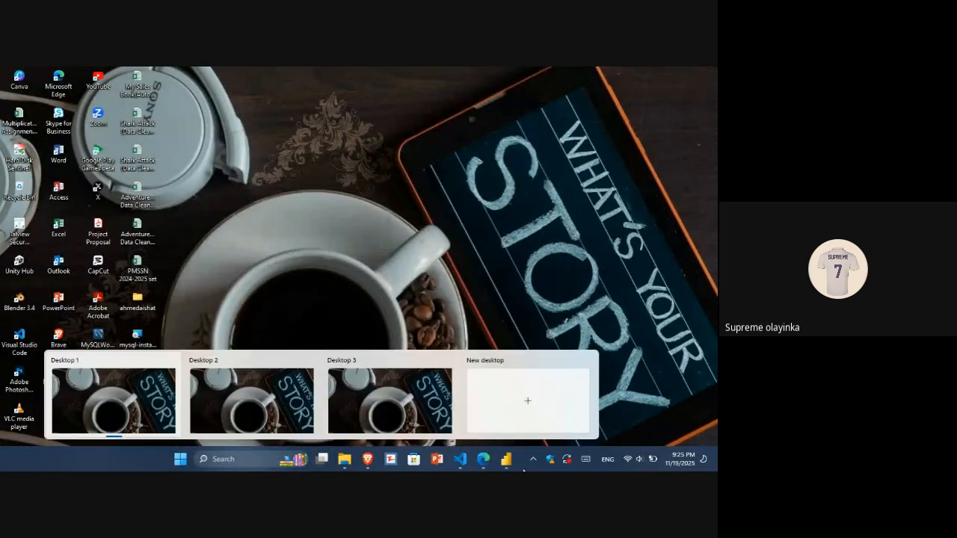
Return to the Power Query Editor and apply the Fraud_Type filter with every value kept.
mouse_move(513, 464)
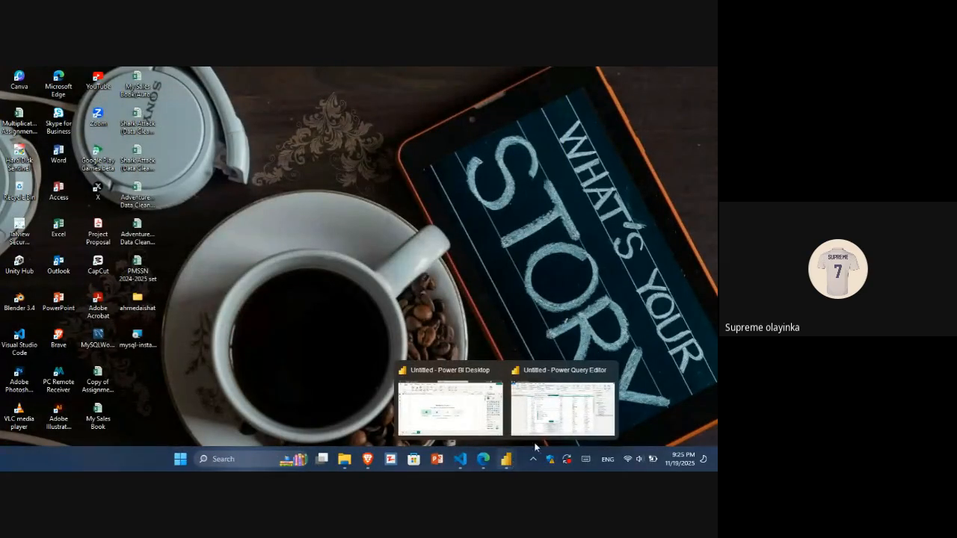
click(554, 426)
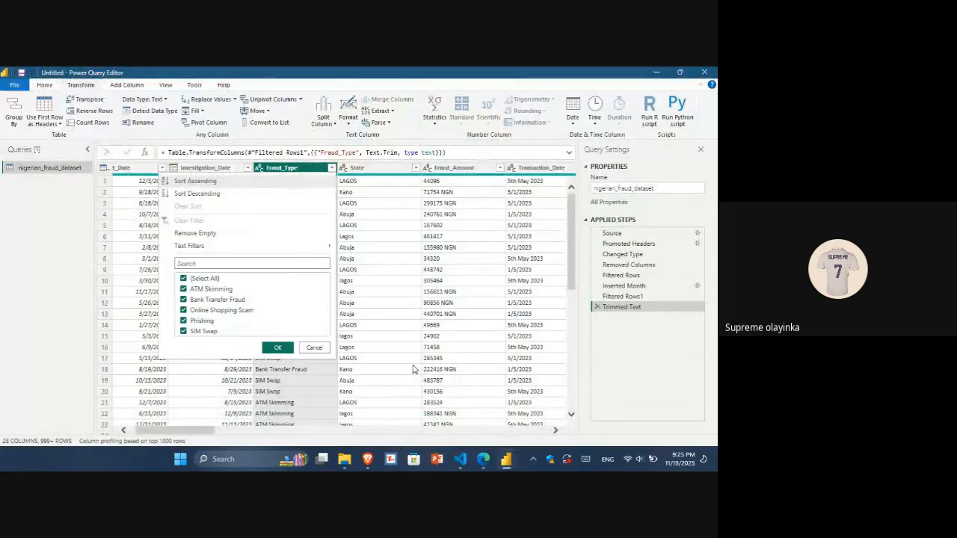
click(278, 349)
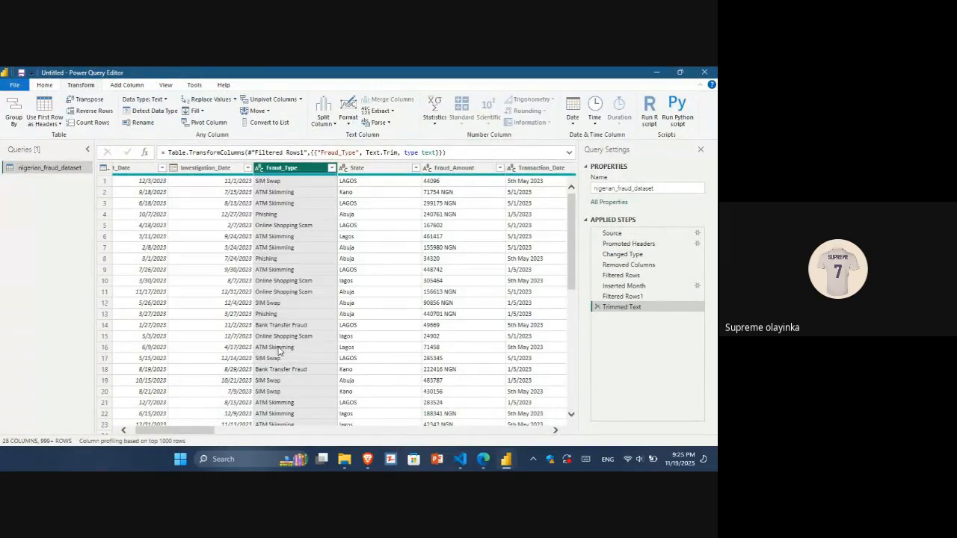
Review the State filter list, loading all values, and apply it with every value kept.
click(415, 169)
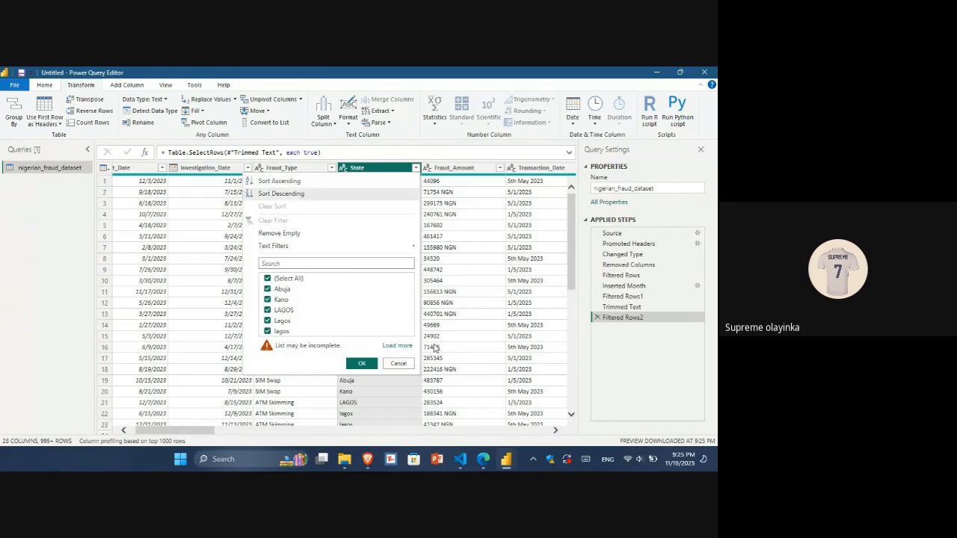
click(392, 348)
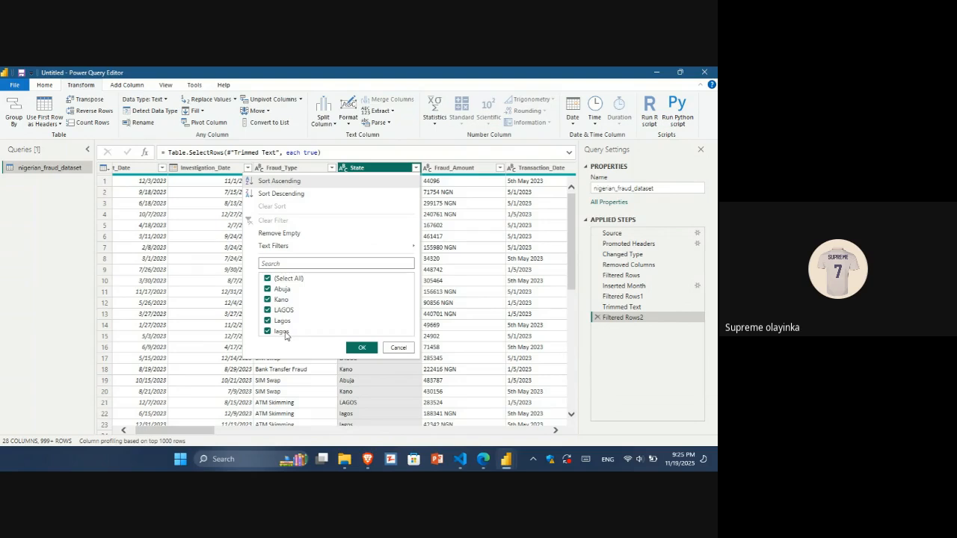
click(361, 349)
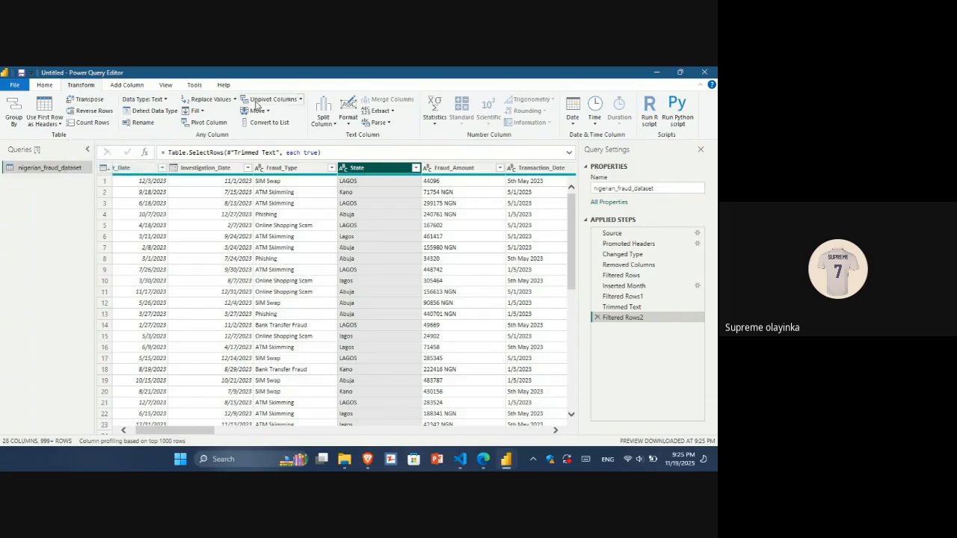
Replace the value LAGOS with Lagos in the State column.
click(212, 101)
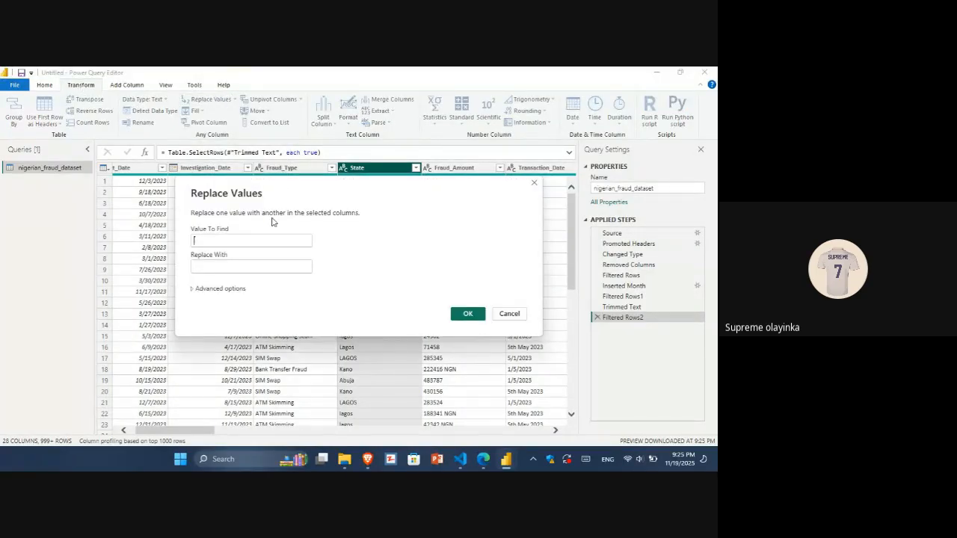
click(243, 241)
text(LAGOS)
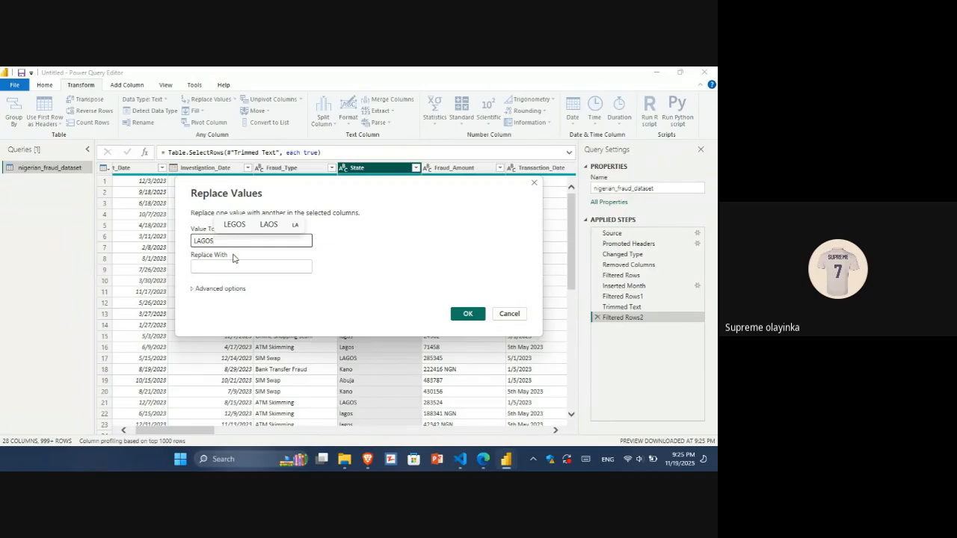
click(195, 268)
text(Lagos)
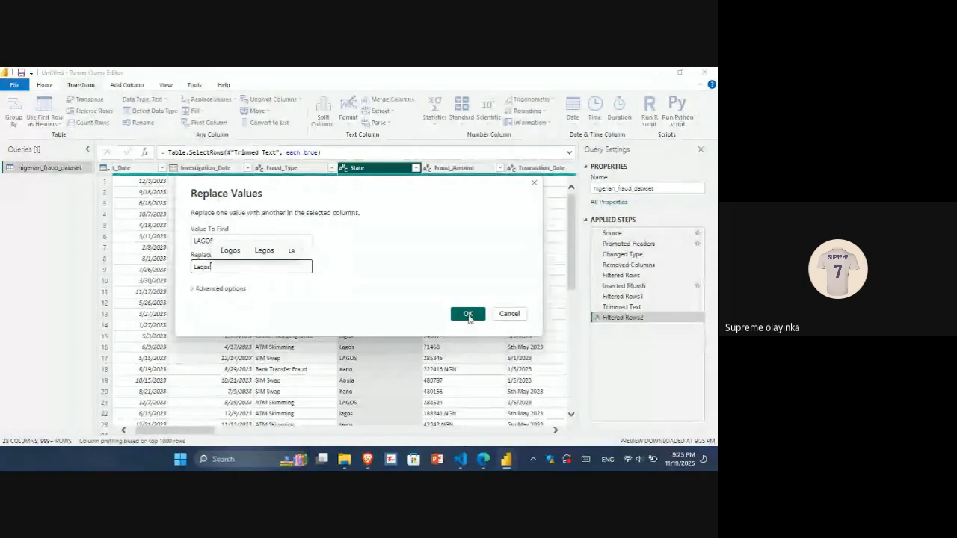
click(467, 314)
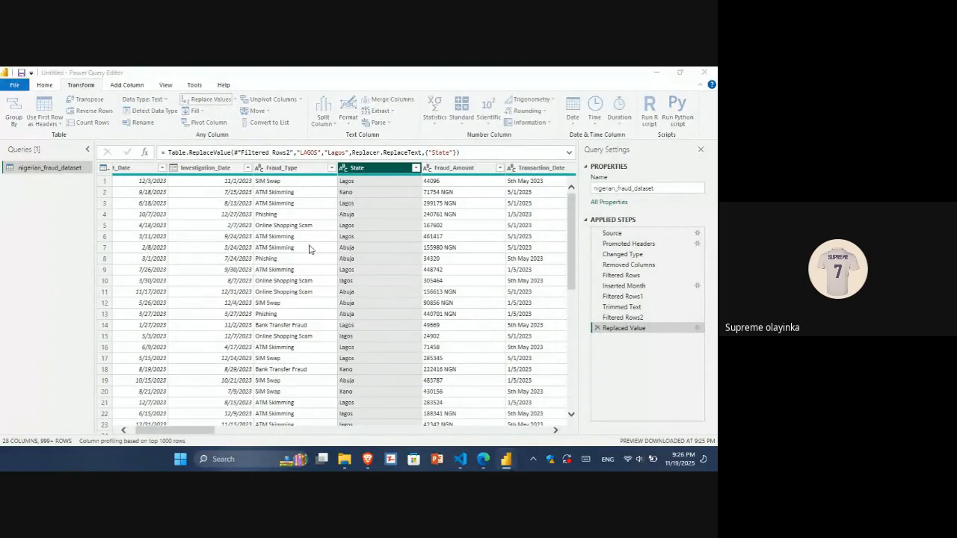
Replace the value lagos with Lagos in the State column.
text(lagos)
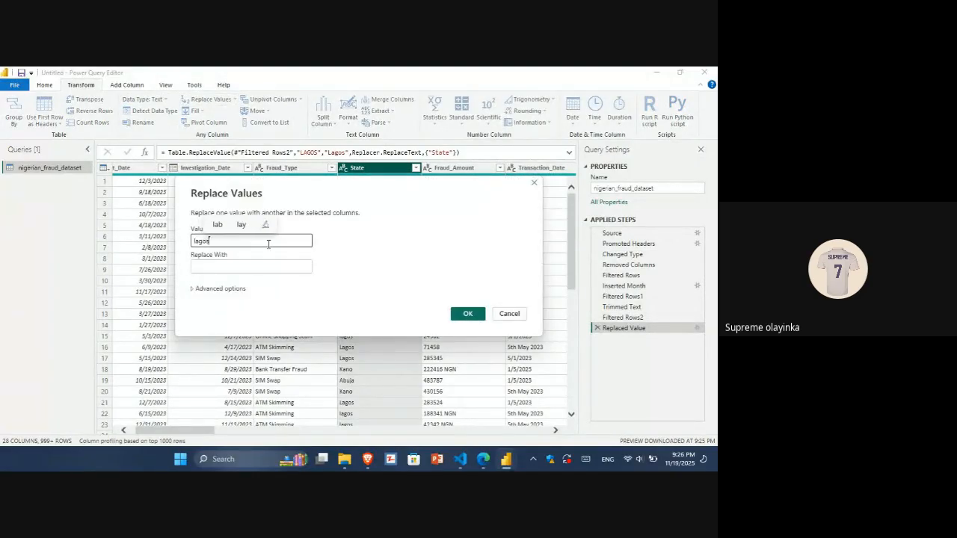
click(232, 267)
text(Lagos)
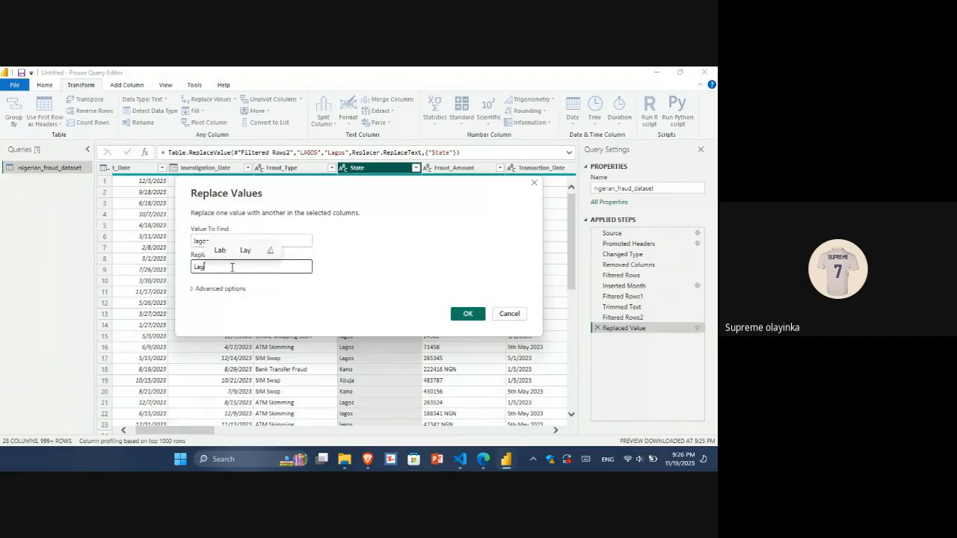
click(467, 314)
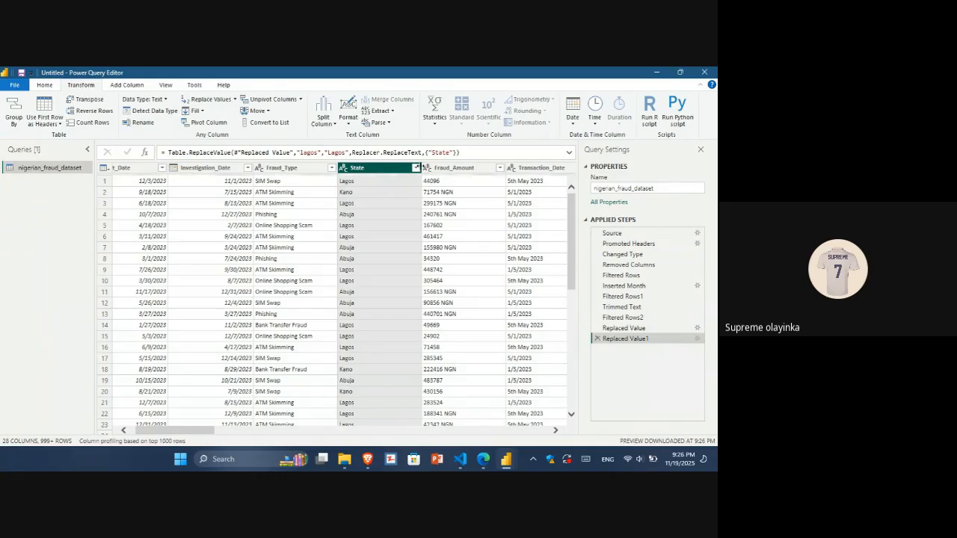
Check the State and Fraud_Amount filter lists, applying each with every value kept.
click(416, 167)
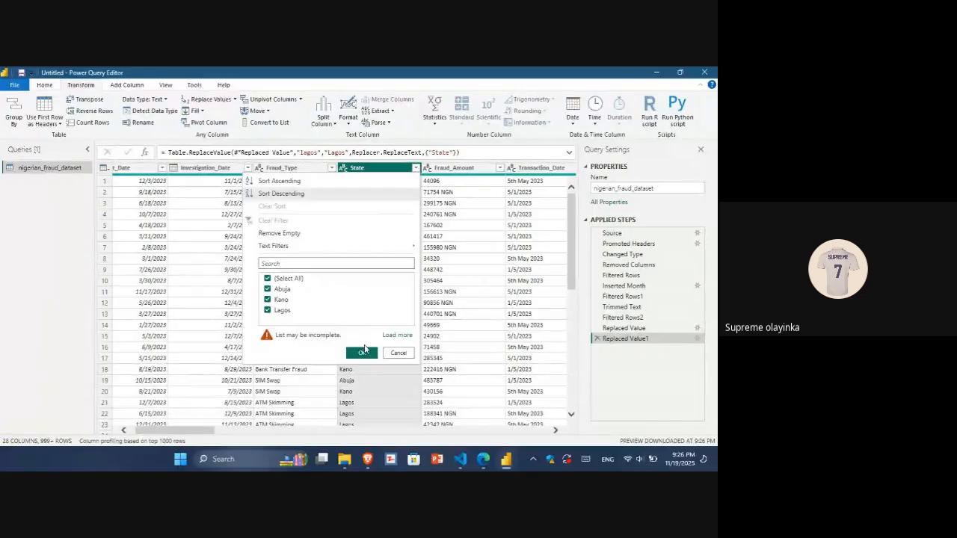
click(365, 356)
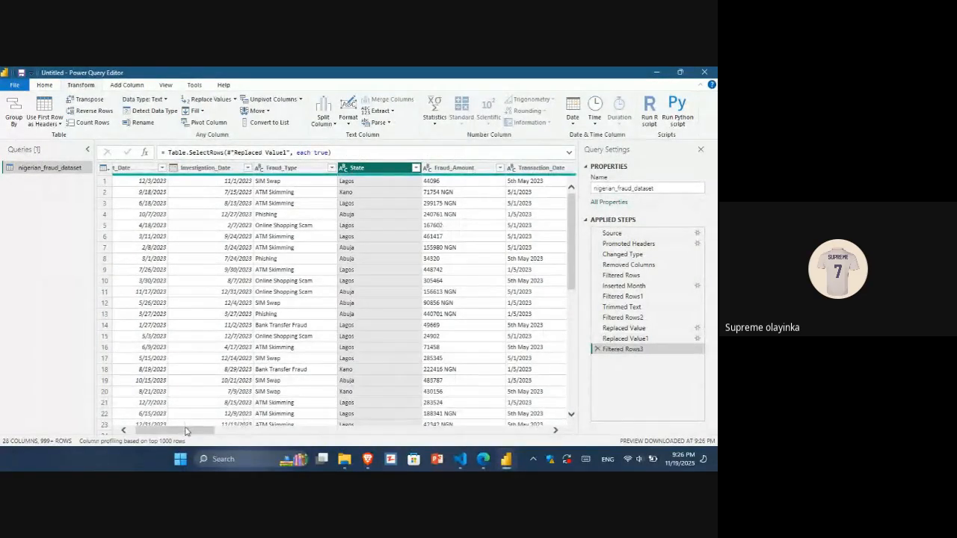
drag(188, 430, 221, 433)
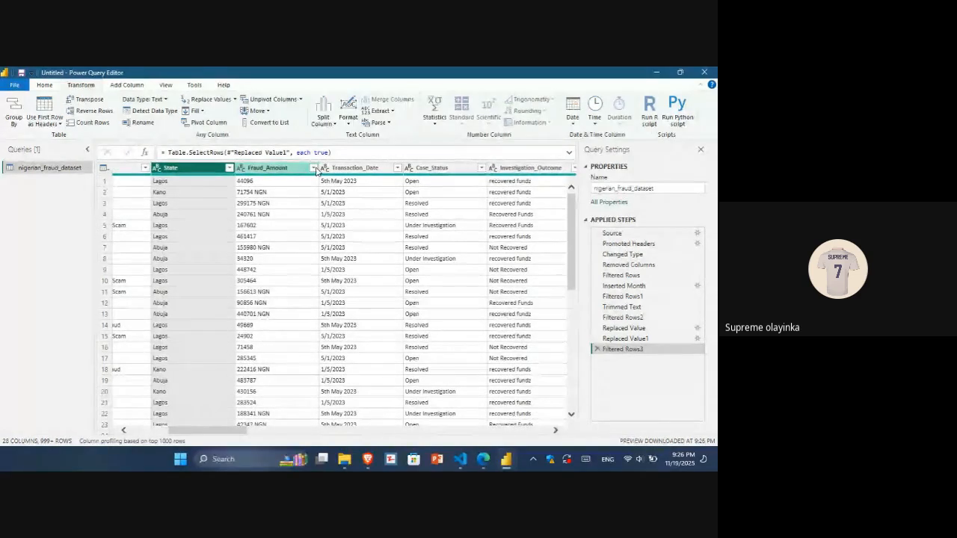
click(314, 167)
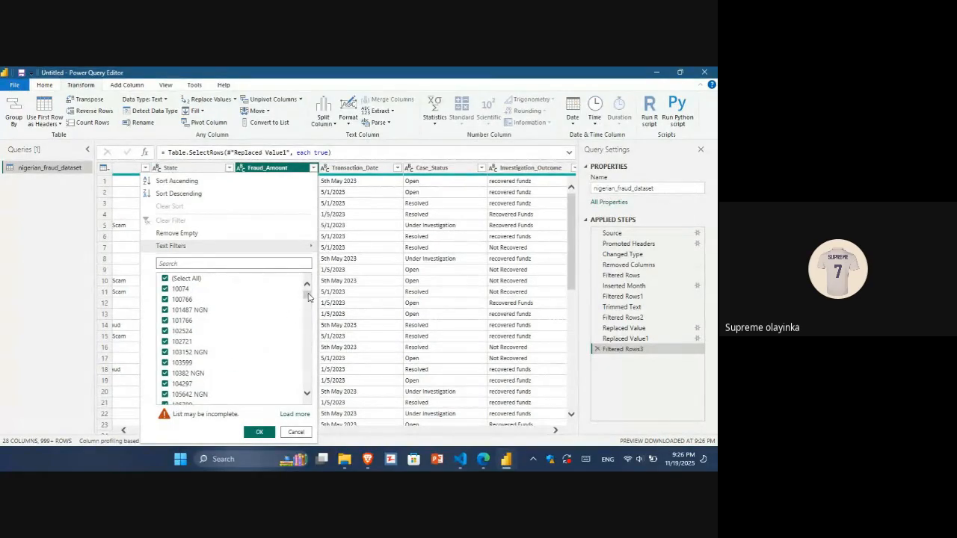
mouse_move(307, 296)
mouse_down()
mouse_move(307, 310)
mouse_move(311, 280)
mouse_up()
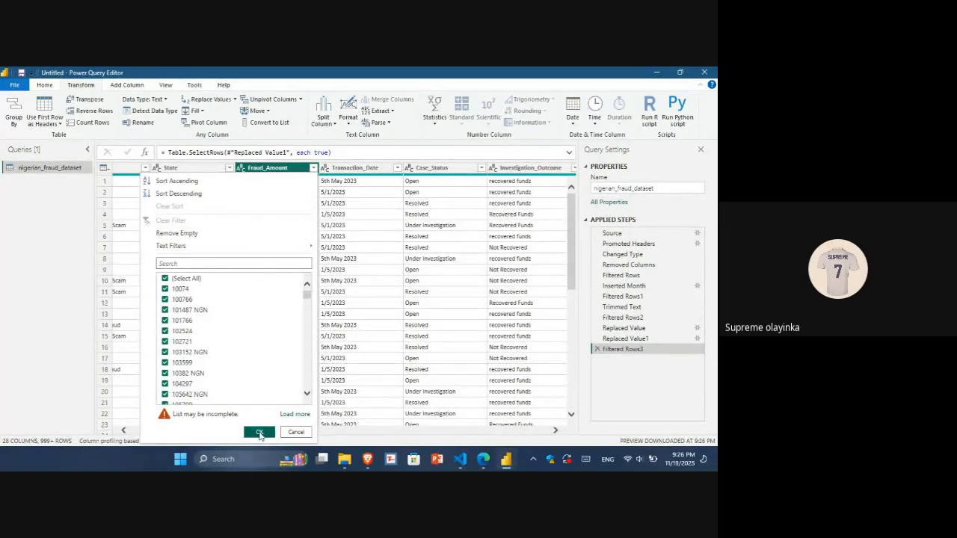
click(258, 433)
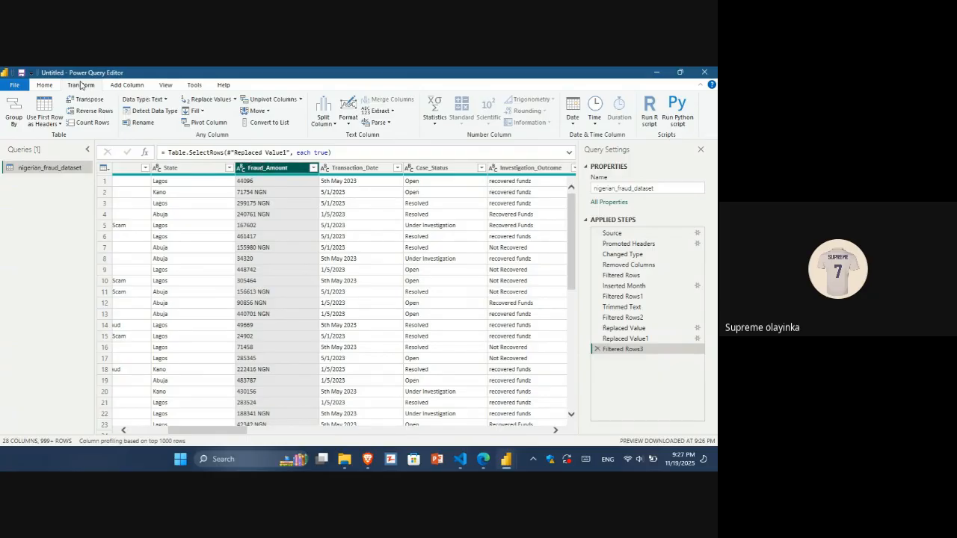
Split the Fraud_Amount column by a space at the left-most delimiter and delete the Fraud_Amount.2 column.
click(333, 123)
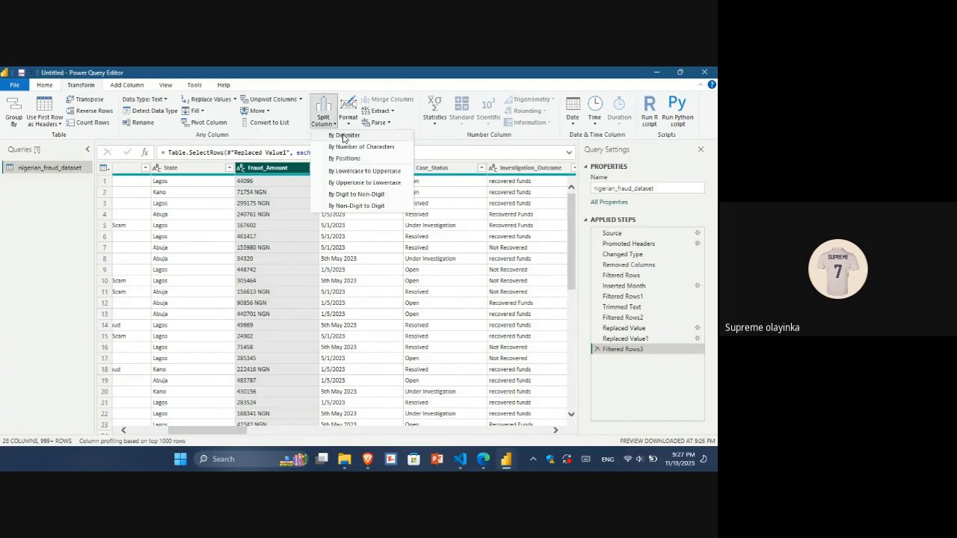
click(344, 136)
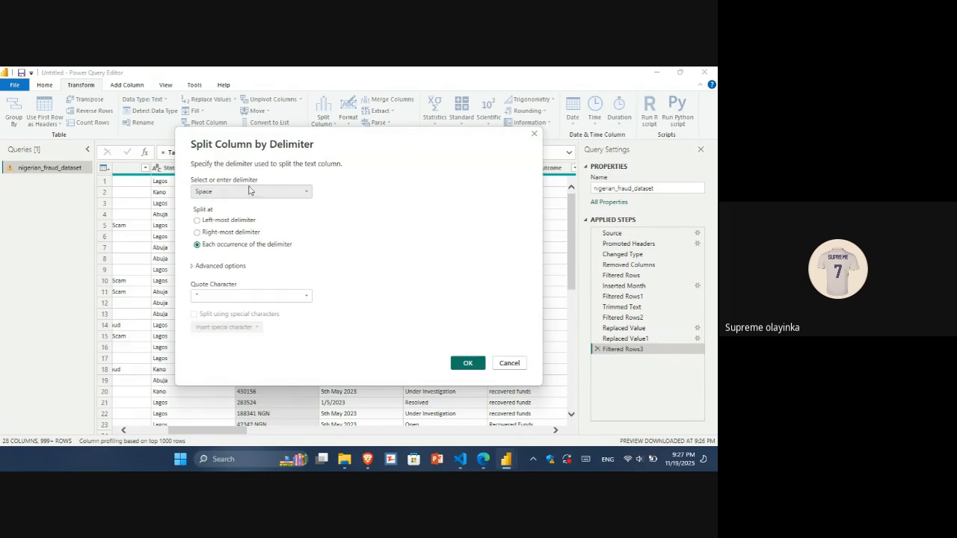
click(204, 222)
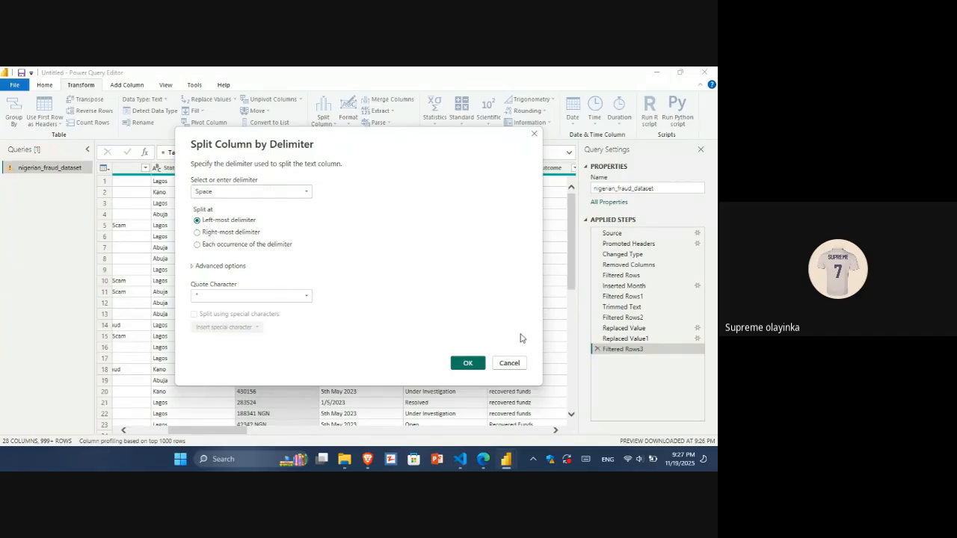
click(467, 364)
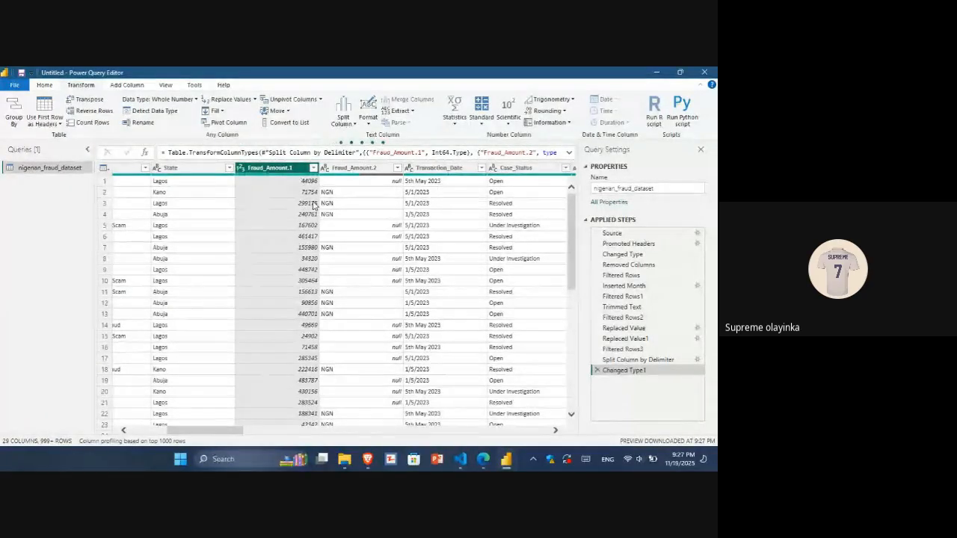
click(348, 169)
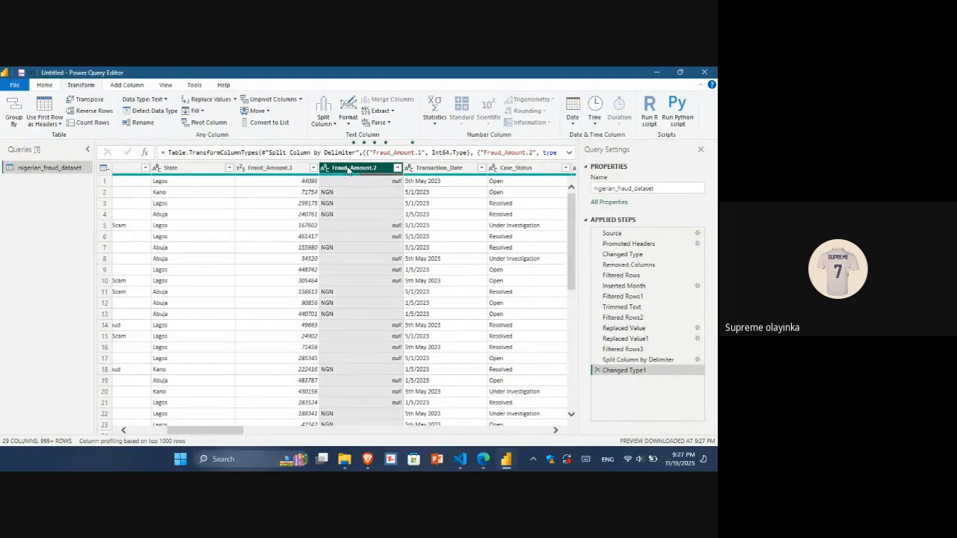
key(Delete)
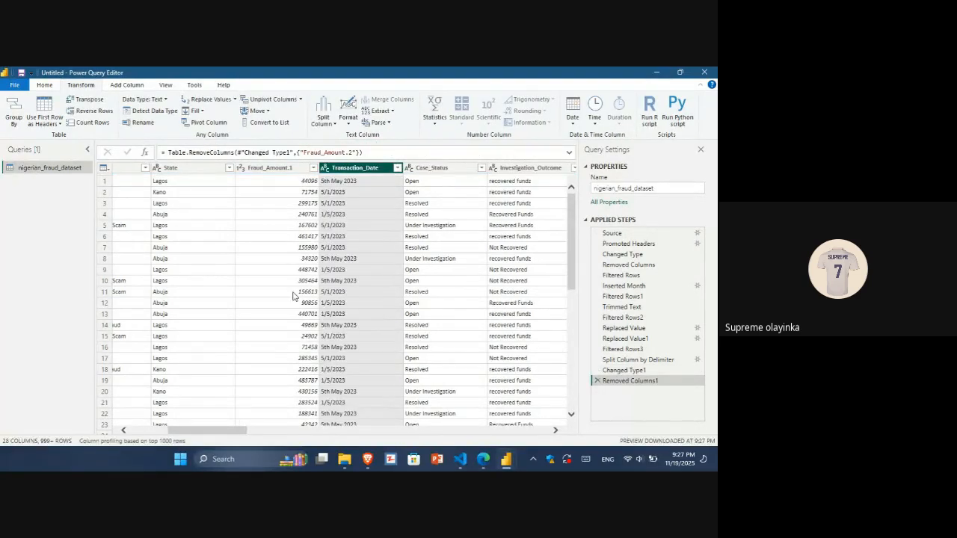
Check the Transaction_Date filter list, loading all its values, and apply it with every value kept.
click(398, 168)
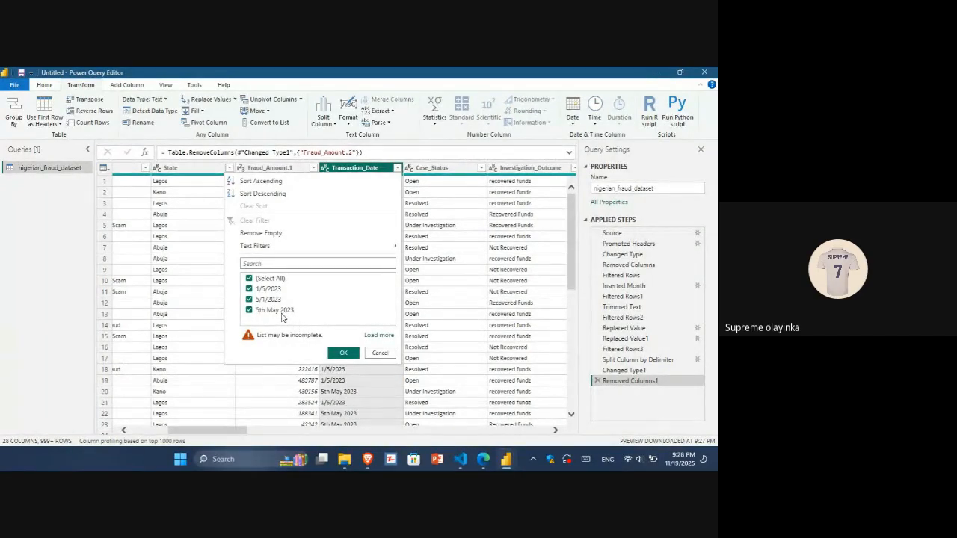
click(386, 335)
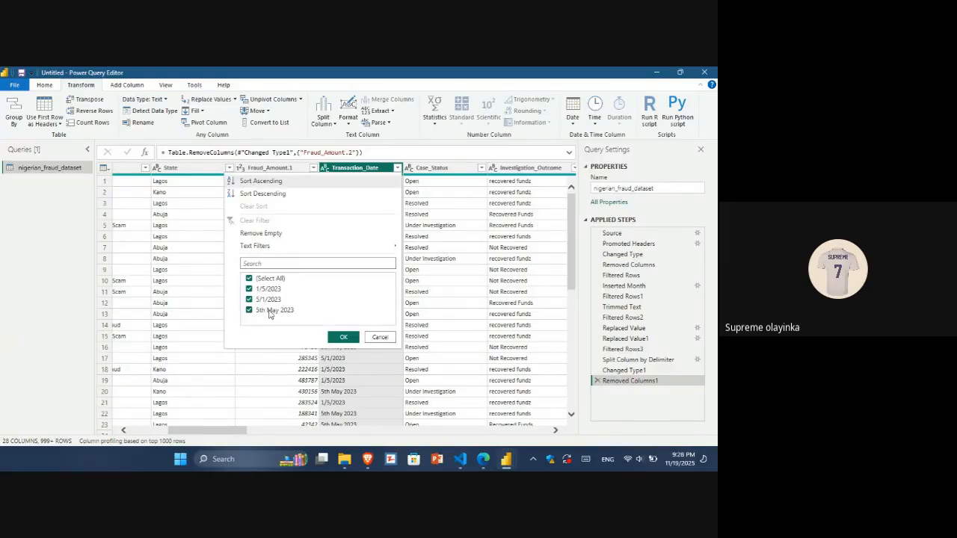
click(346, 337)
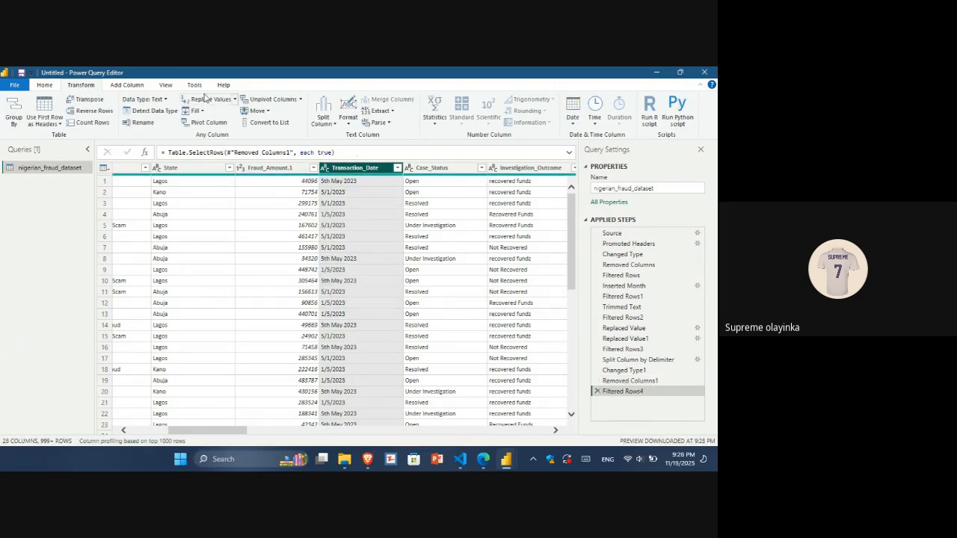
Replace the value 5th May 2023 with 5/5/2023 in the Transaction_Date column.
click(211, 99)
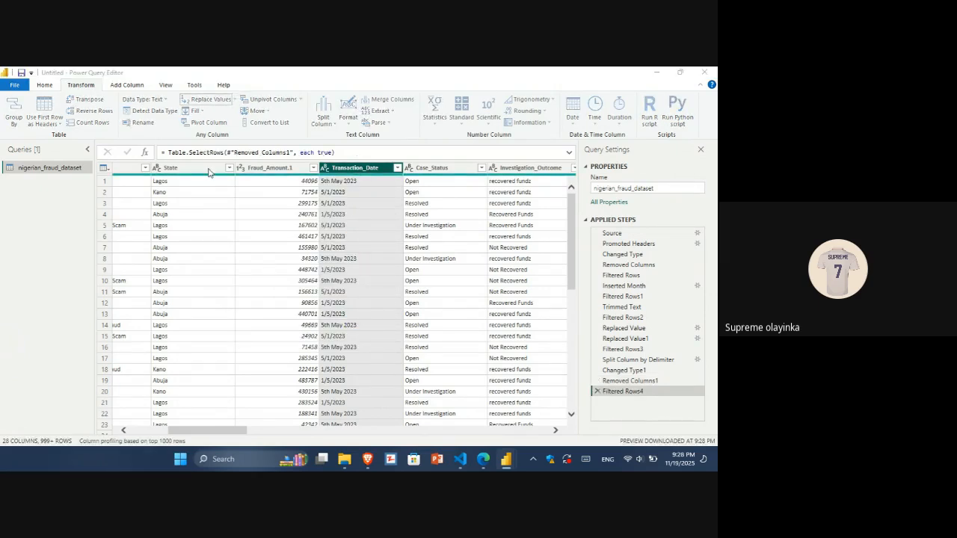
drag(356, 187, 332, 159)
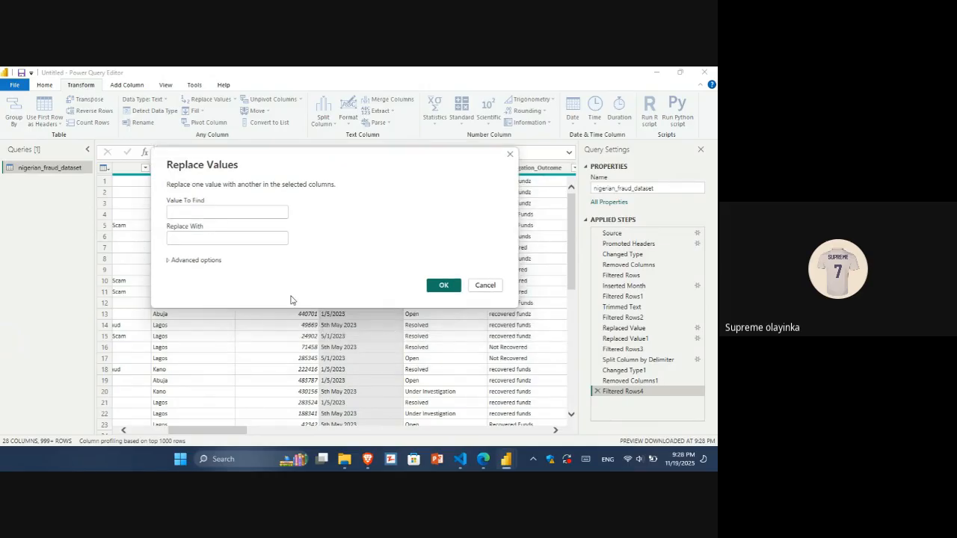
text(5th )
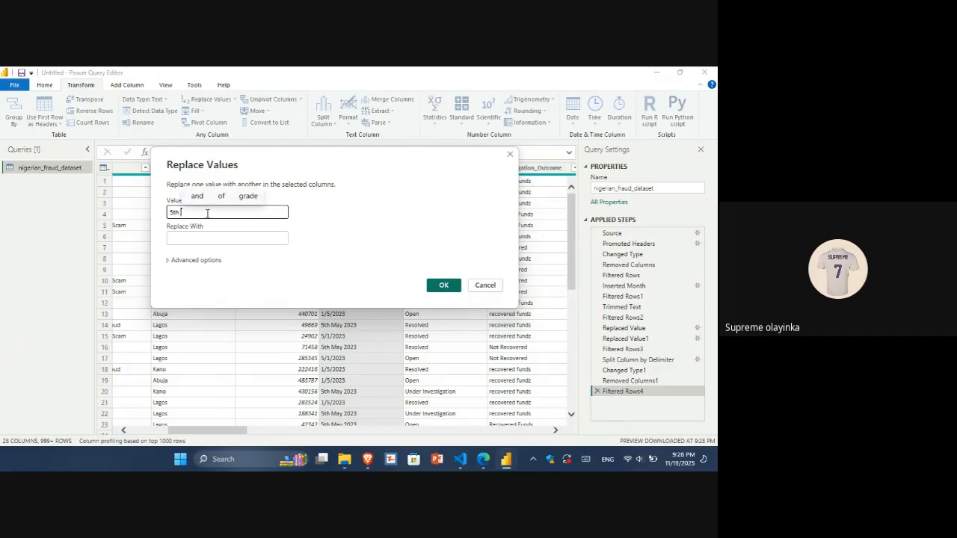
text(May 2023)
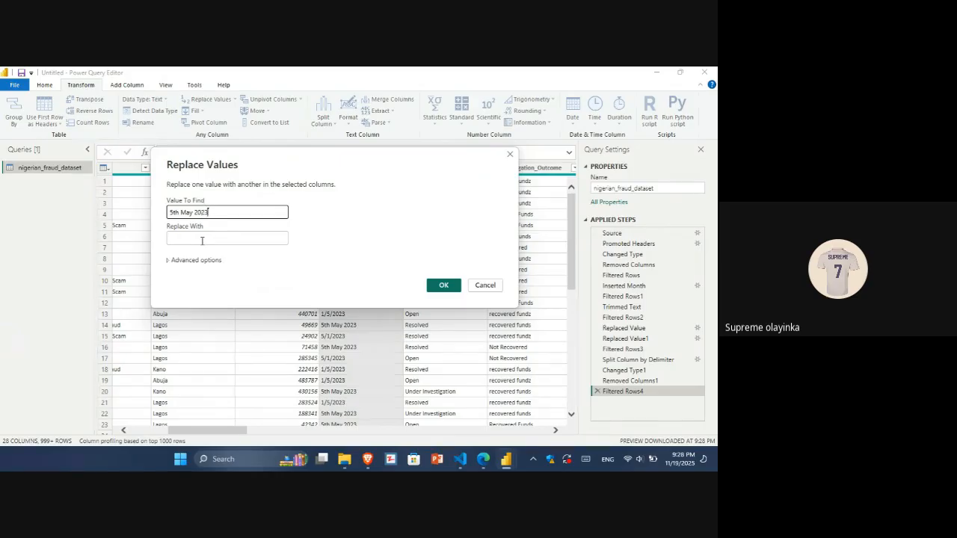
click(202, 239)
text(5)
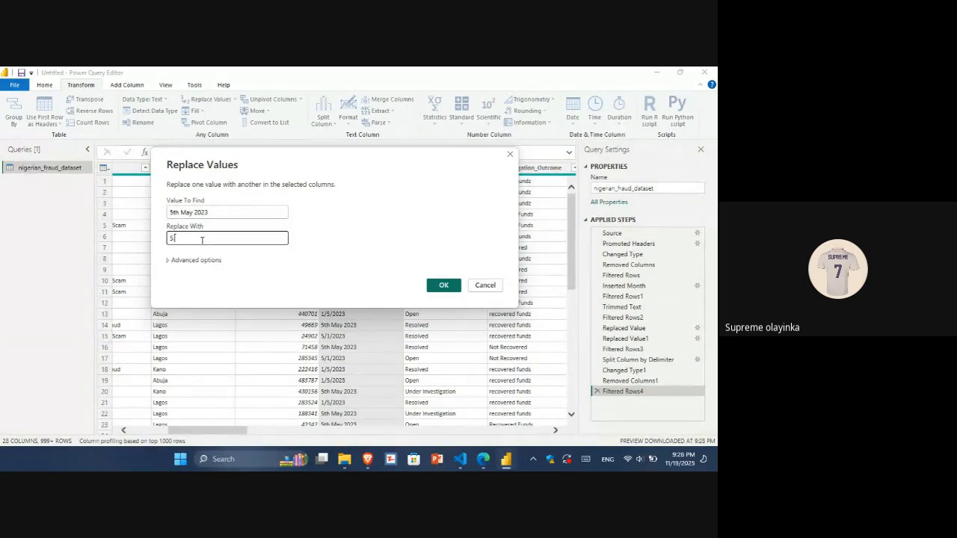
text(/5/2023)
click(444, 284)
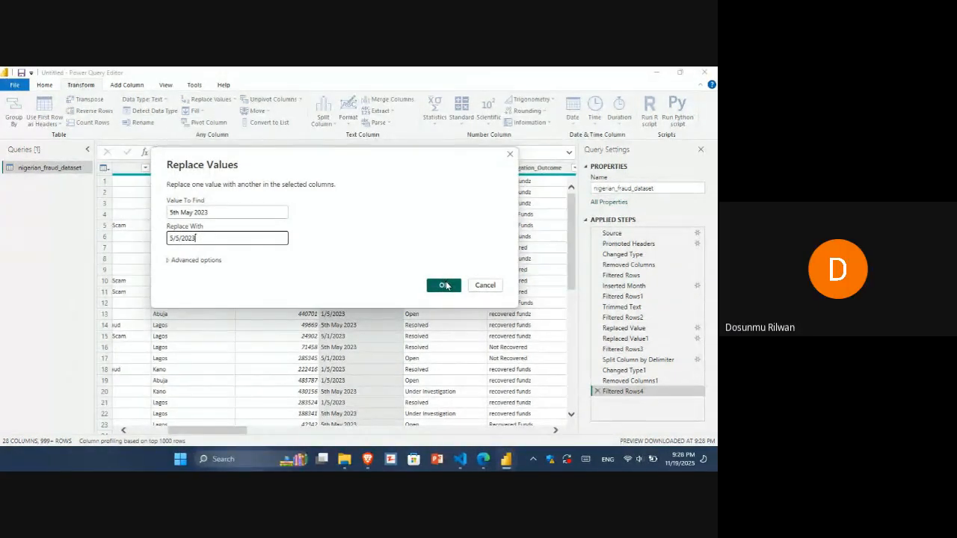
click(444, 284)
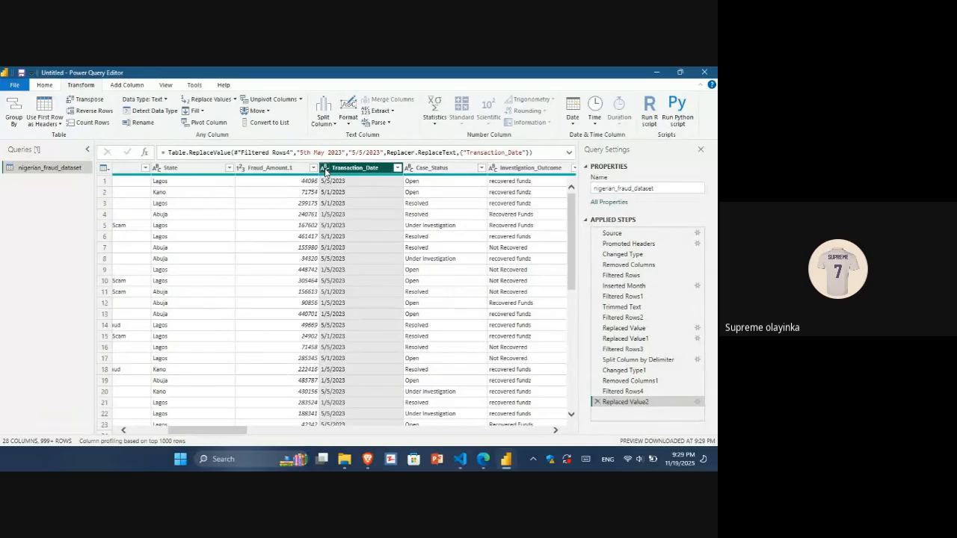
Change the Transaction_Date column's data type to Date.
click(325, 171)
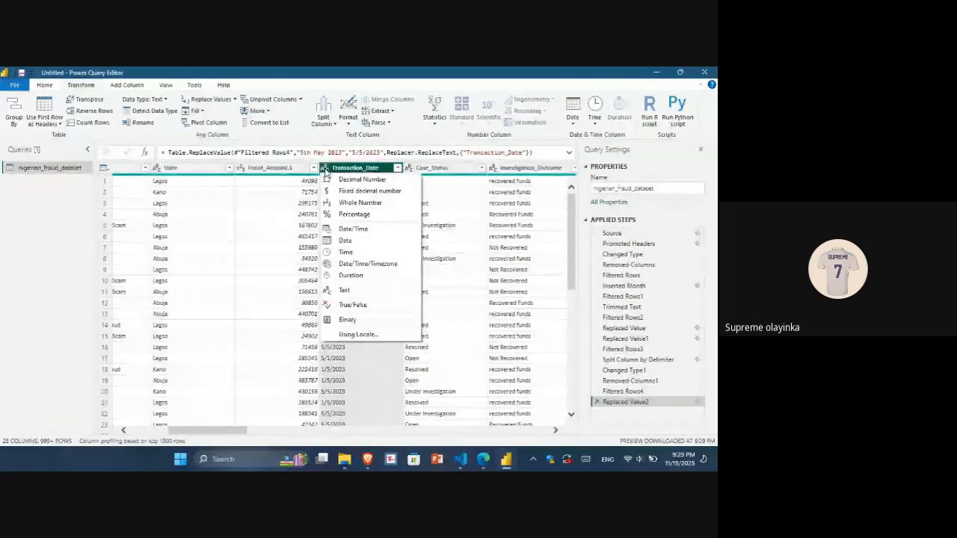
click(343, 240)
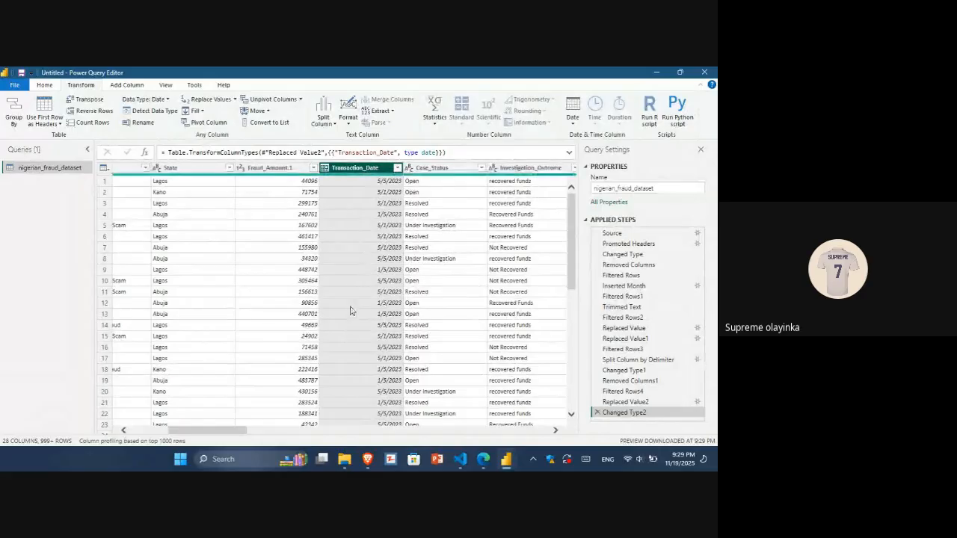
Check the Case_Status and Investigation_Outcome filter lists, applying each with every value kept.
drag(219, 438, 250, 439)
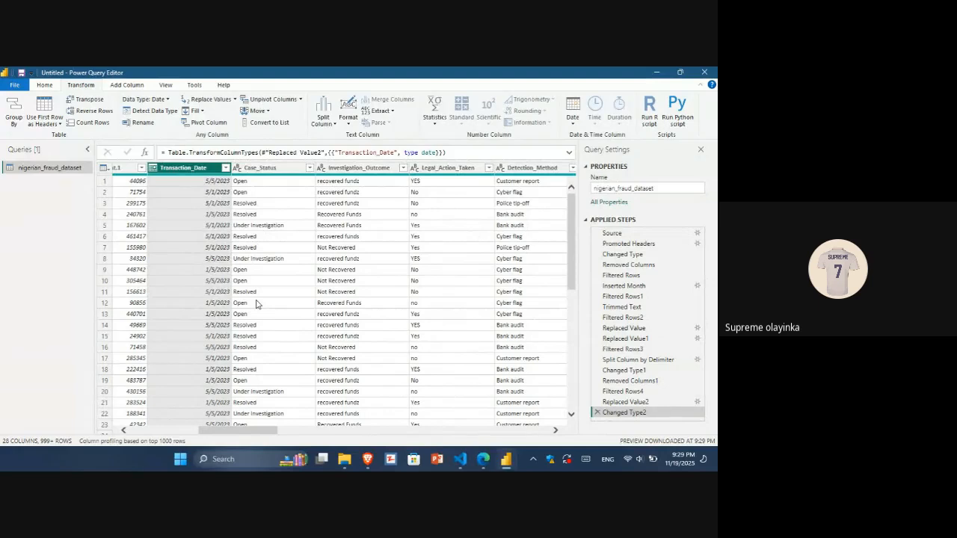
click(310, 168)
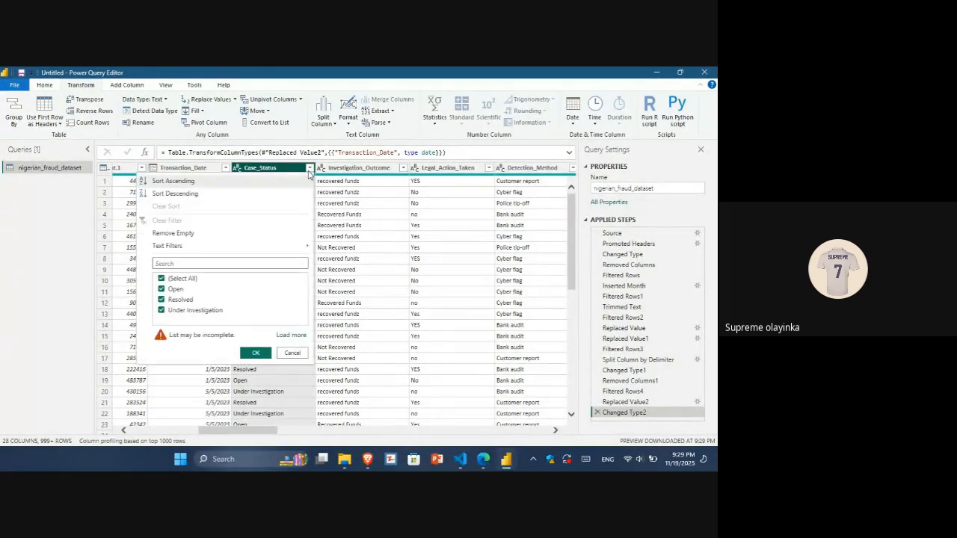
click(300, 338)
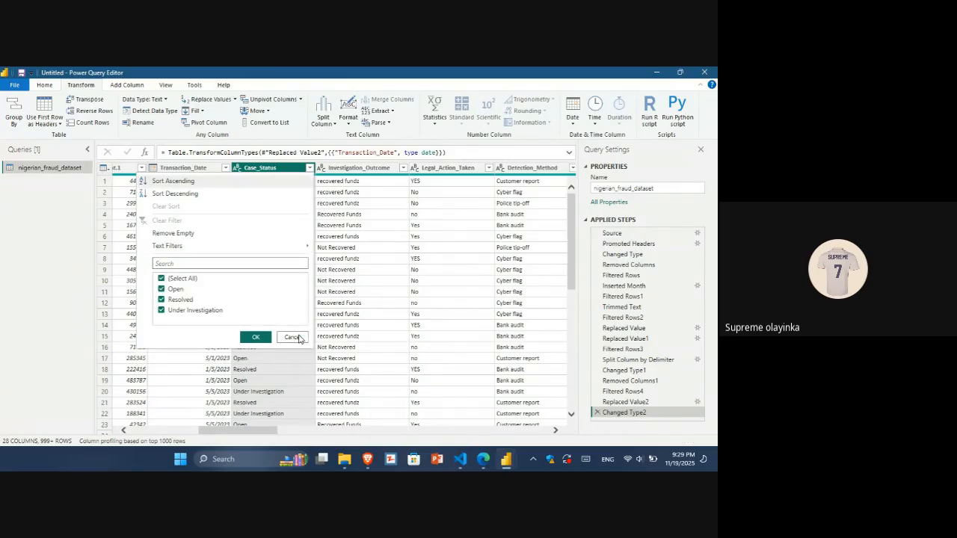
click(256, 338)
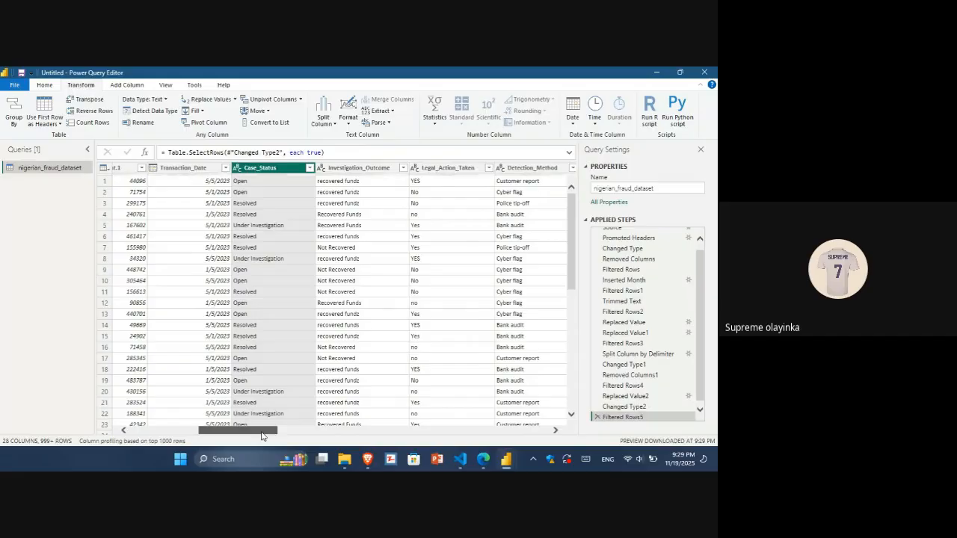
drag(262, 435, 279, 436)
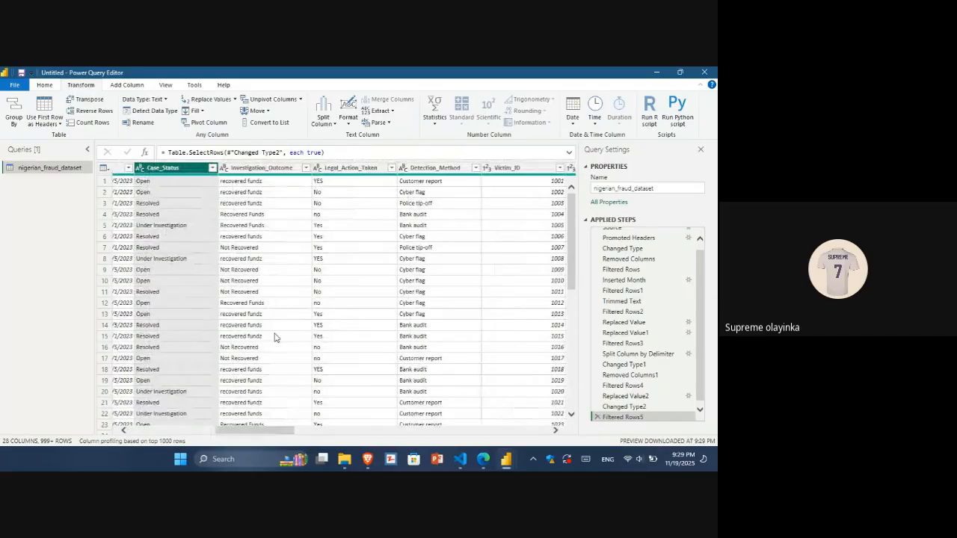
click(306, 168)
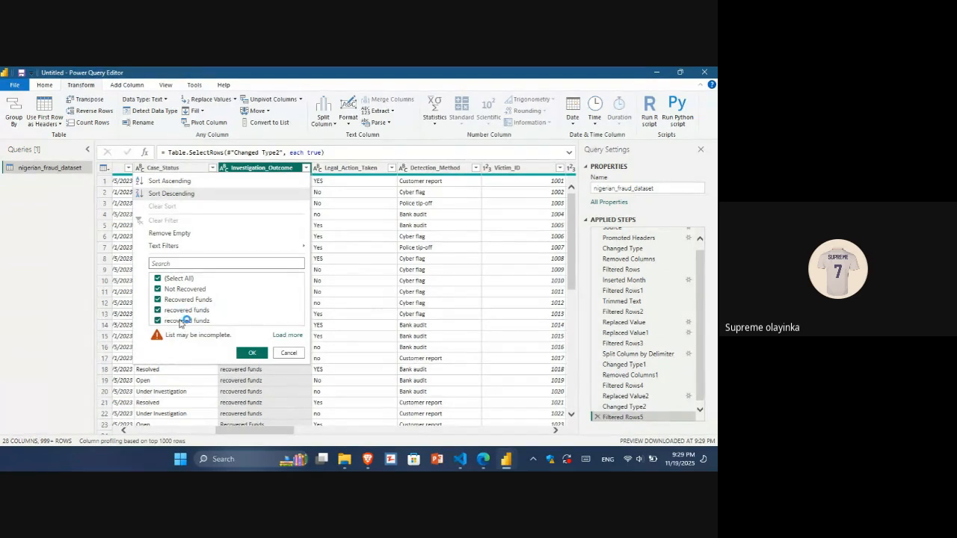
click(249, 356)
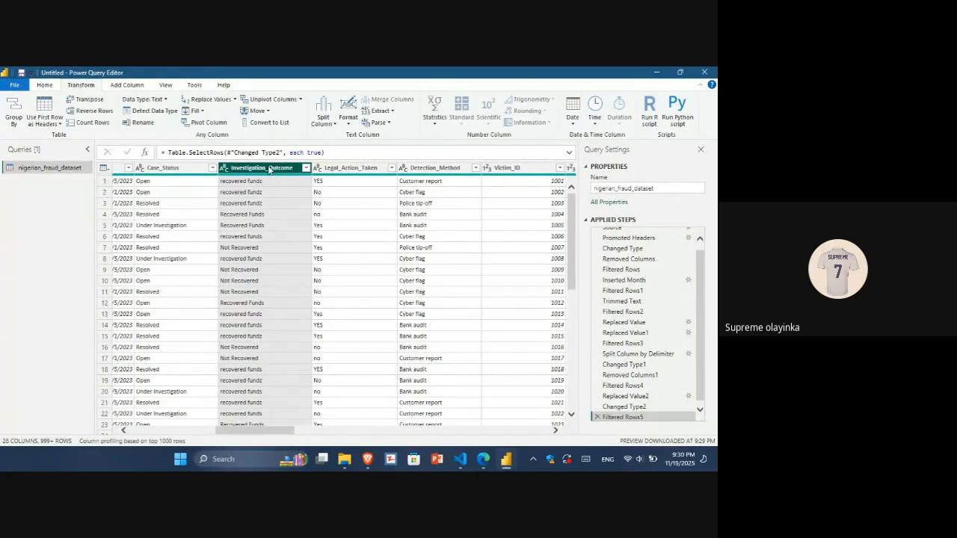
Replace the value recovered funds with Recovered Funds in the Investigation_Outcome column.
click(212, 99)
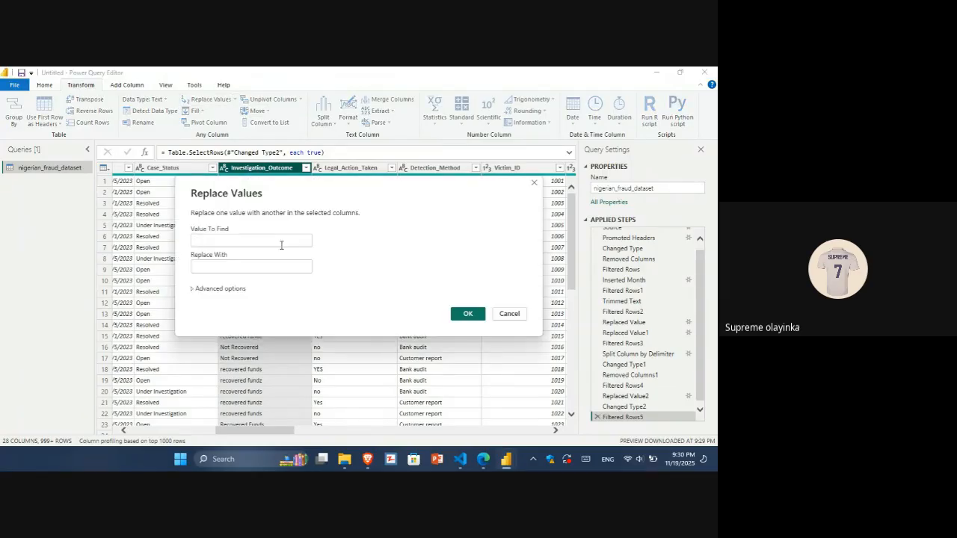
click(282, 244)
text(rec)
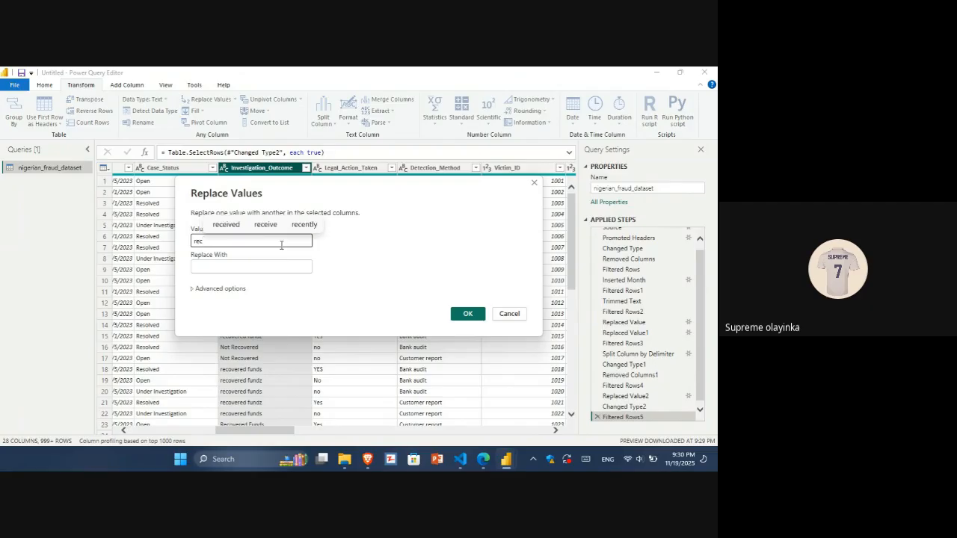
text(overed funds)
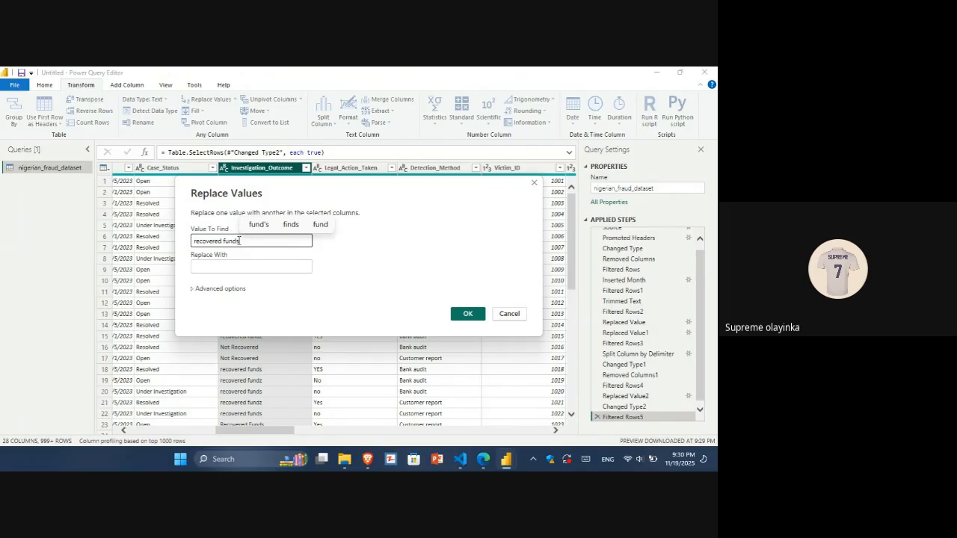
drag(240, 241, 208, 242)
key(ctrl+c)
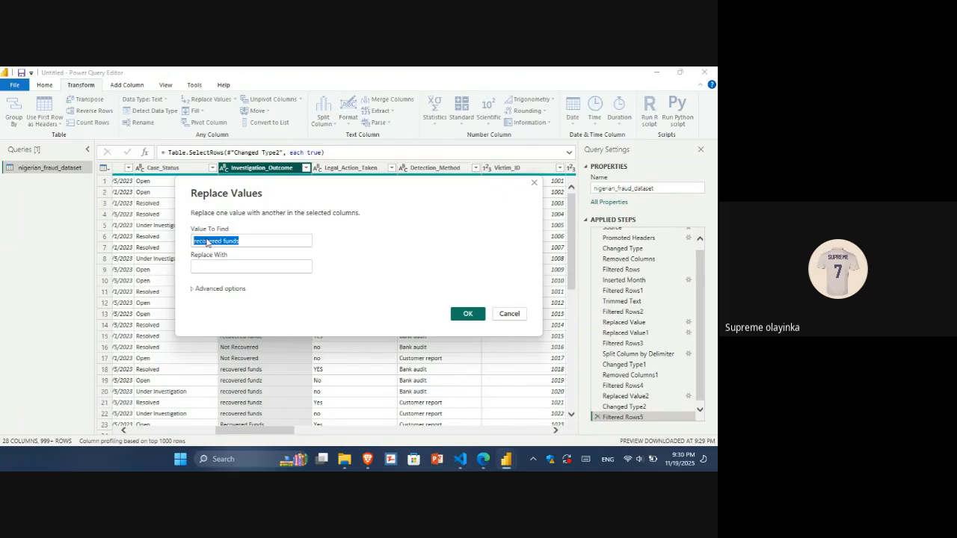
click(209, 264)
key(ctrl+v)
click(195, 267)
key(BackSpace)
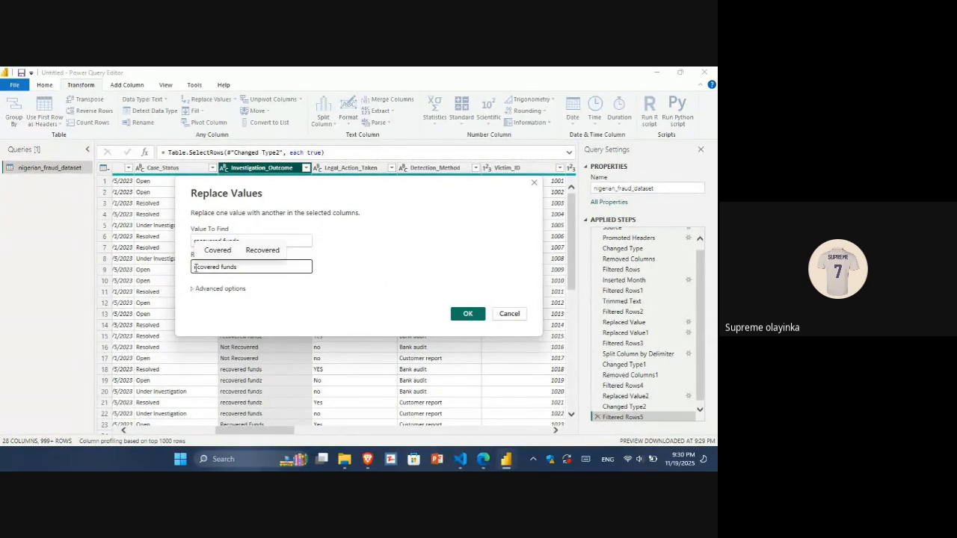
text(R)
key(BackSpace)
text(R)
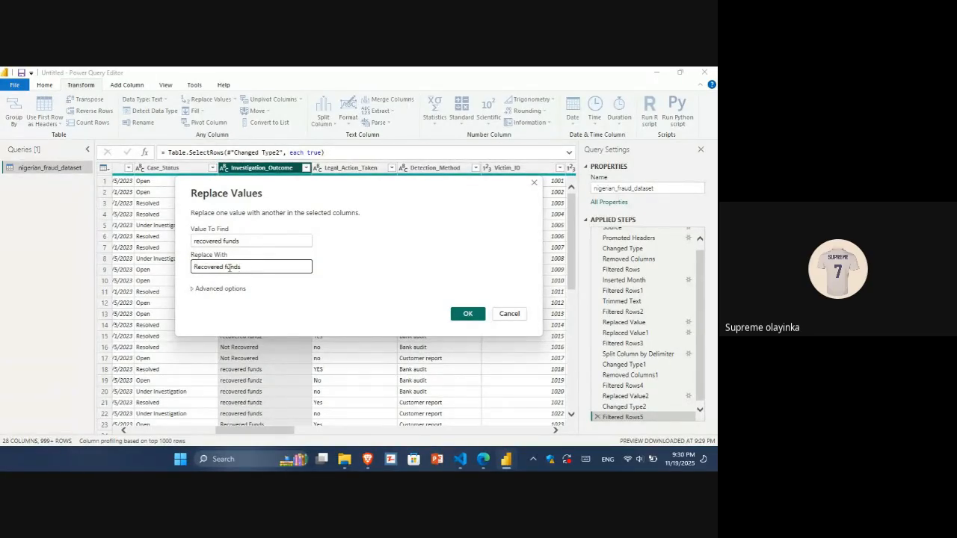
key(Return)
click(228, 267)
drag(246, 267, 188, 271)
key(ctrl+c)
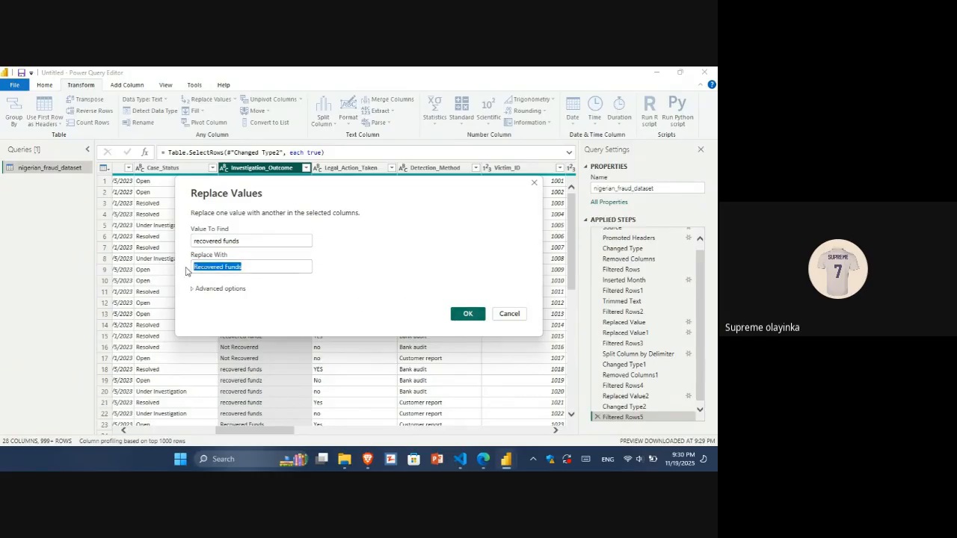
click(475, 315)
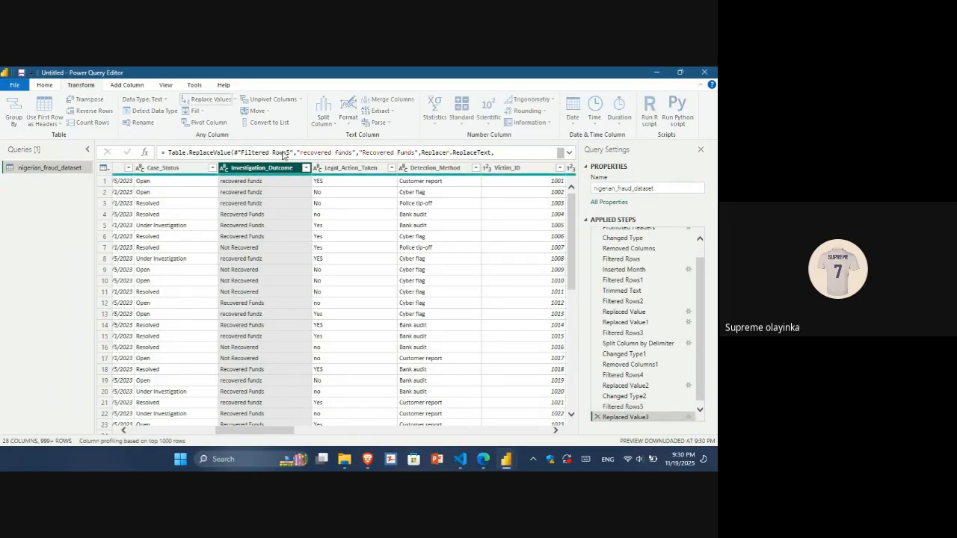
Replace the value recovered fundz with Recovered Funds in the Investigation_Outcome column.
click(247, 266)
key(ctrl+v)
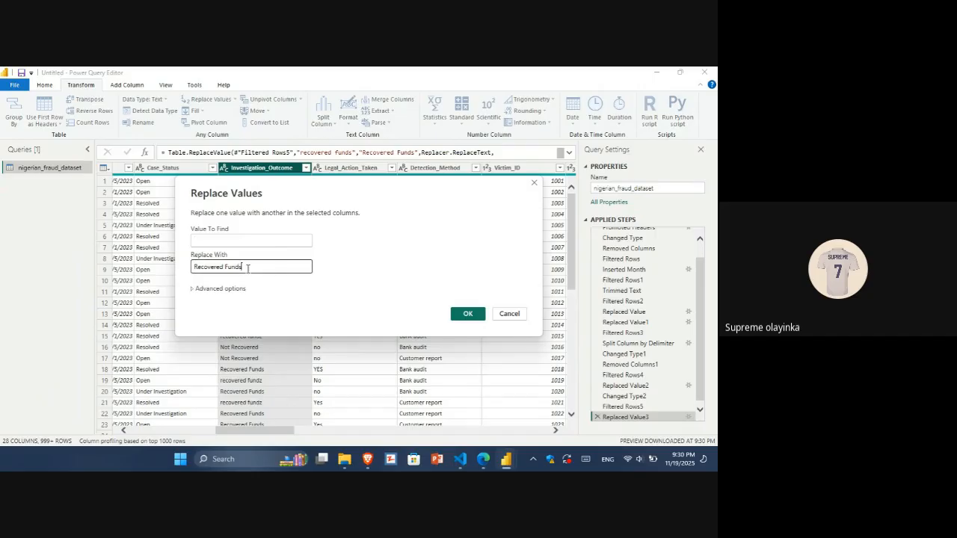
click(201, 240)
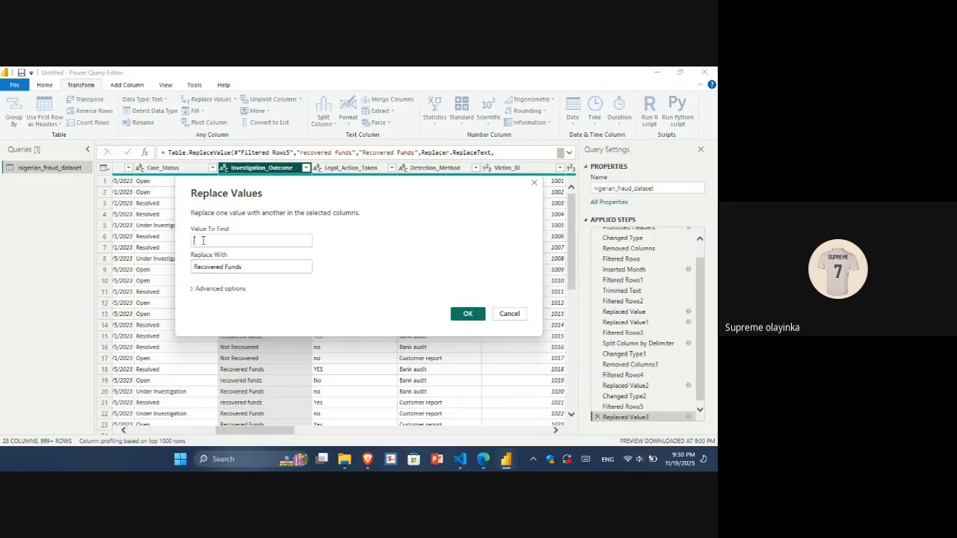
key(ctrl+v)
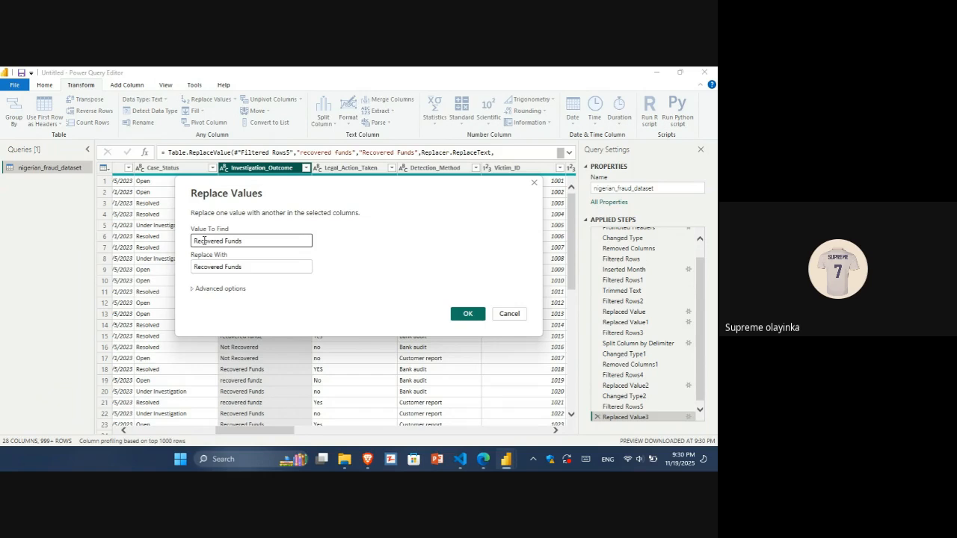
click(195, 240)
text(r)
click(252, 241)
key(BackSpace)
text(z)
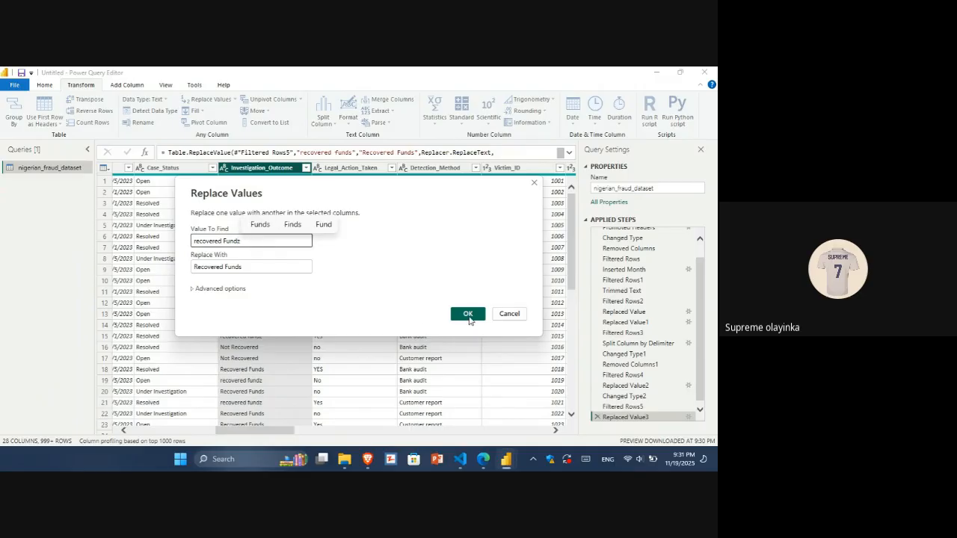
click(371, 237)
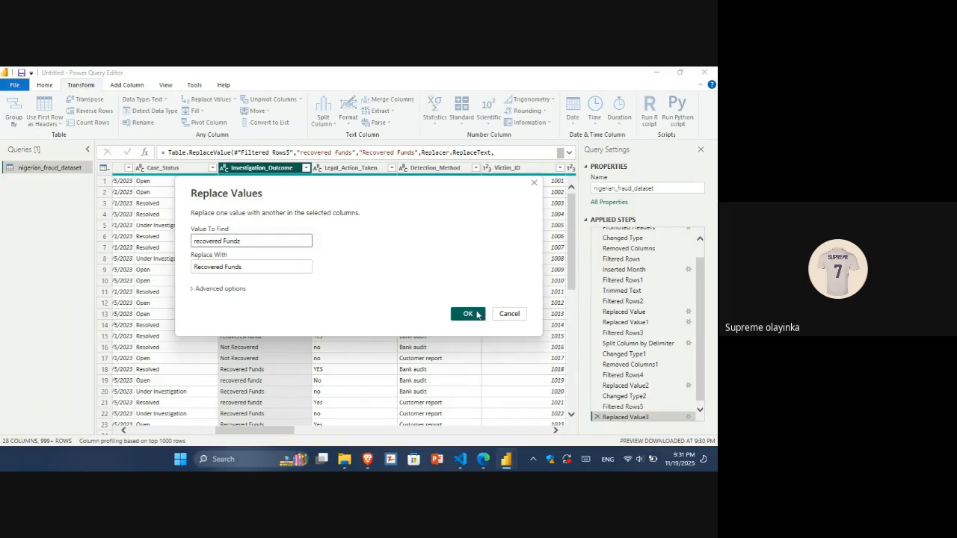
click(476, 316)
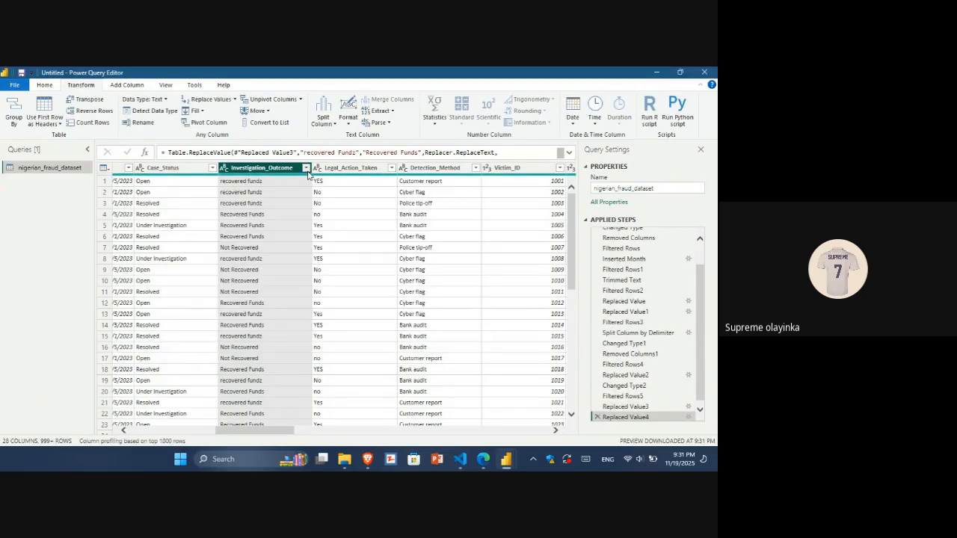
Replace the leftover recovered fundz values with Recovered Funds in the Investigation_Outcome column.
click(306, 168)
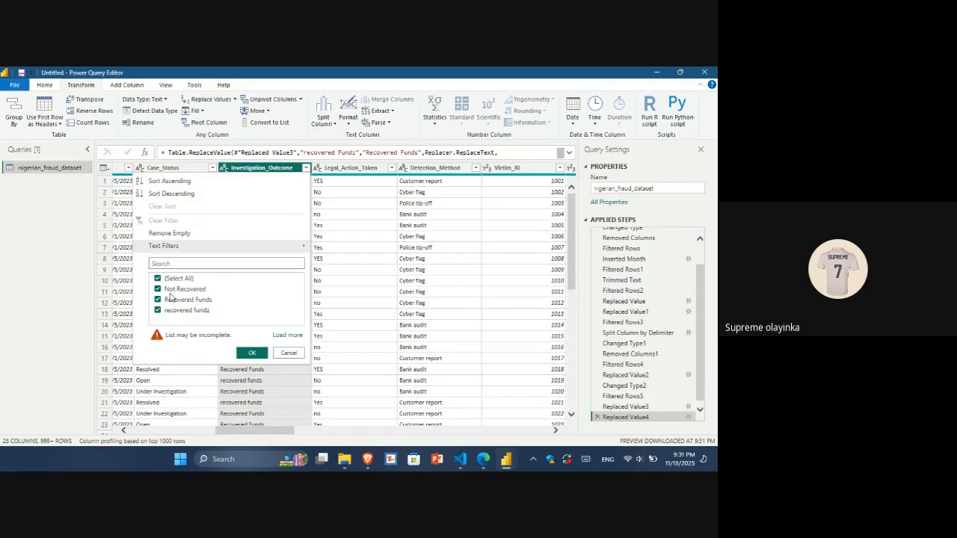
click(248, 353)
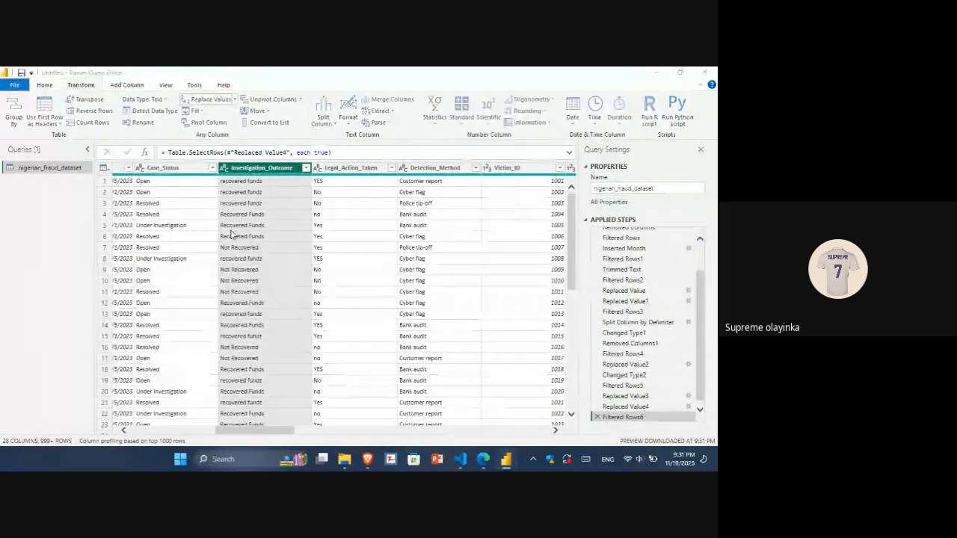
click(225, 267)
key(ctrl+v)
click(217, 242)
text(re)
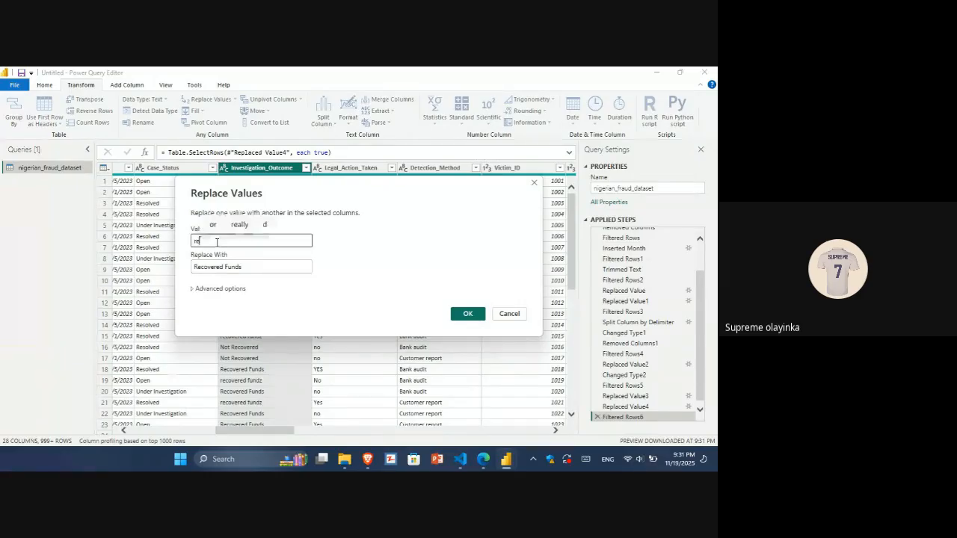
text(covere)
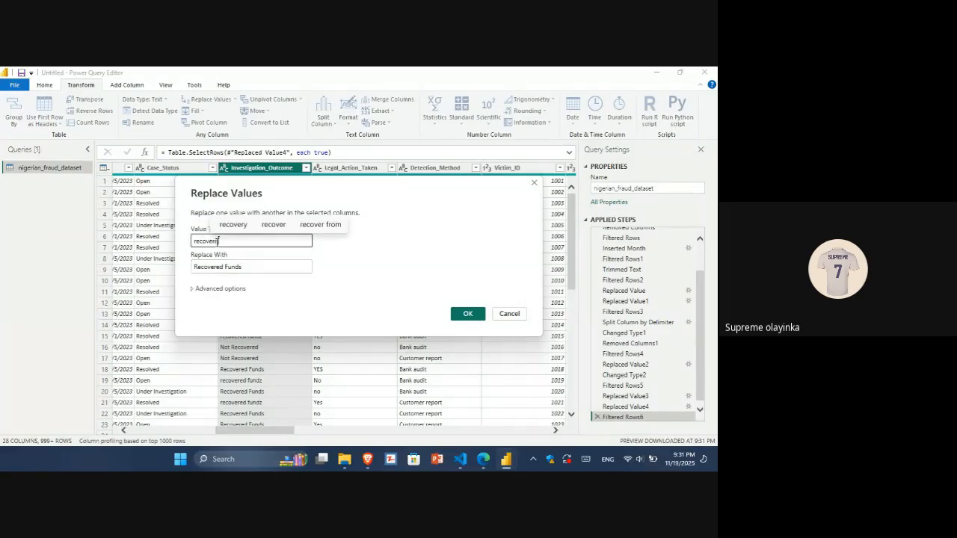
text(d funds)
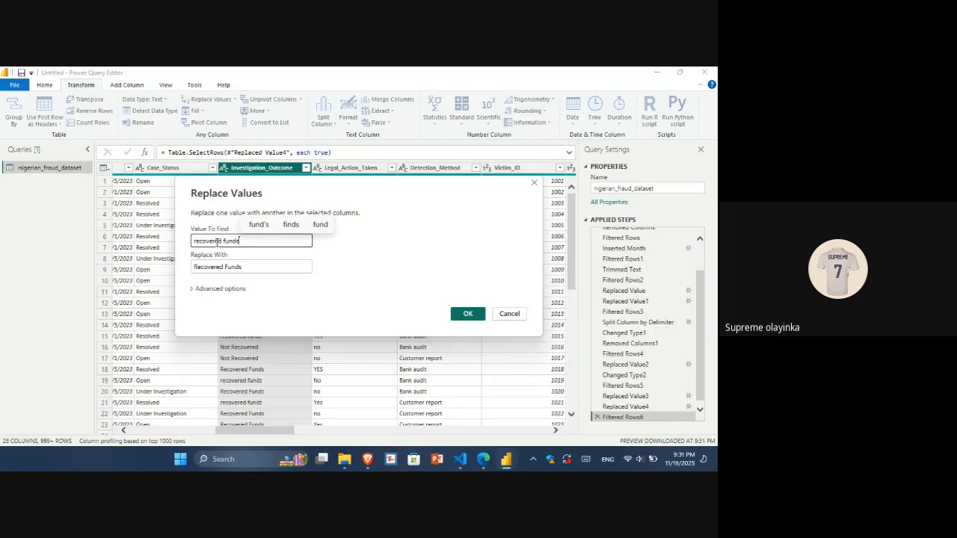
key(BackSpace)
text(z)
click(468, 314)
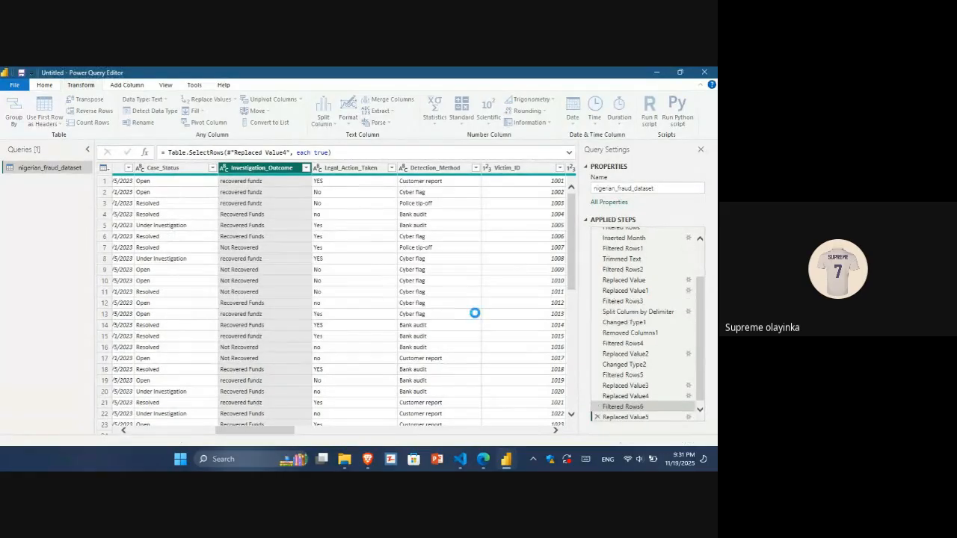
Check the Investigation_Outcome and Legal_Action_Taken filter lists, applying each with every value kept.
click(306, 169)
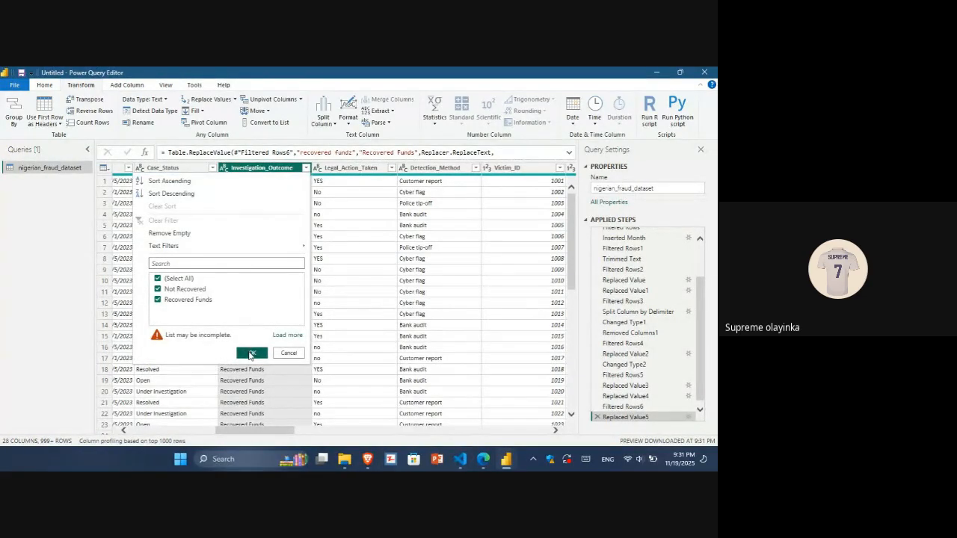
click(251, 353)
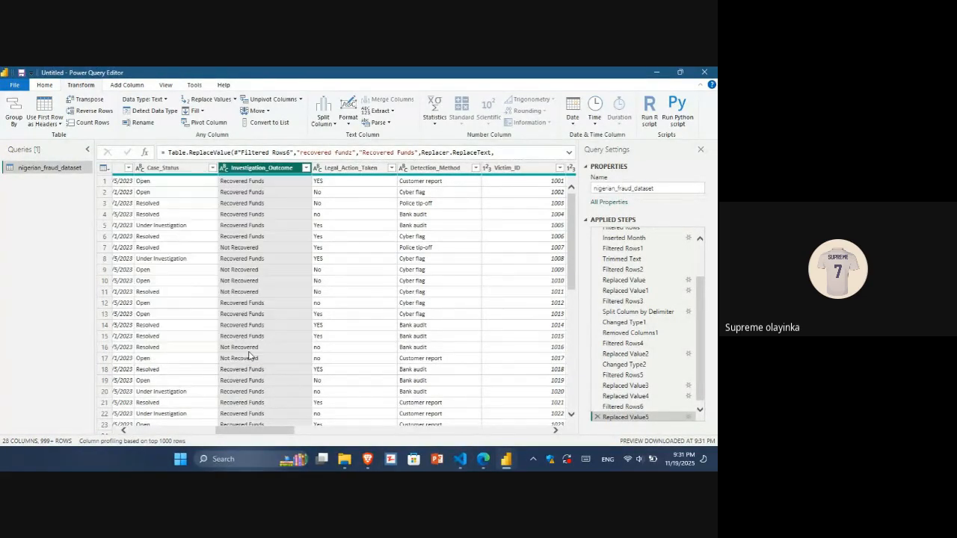
click(391, 168)
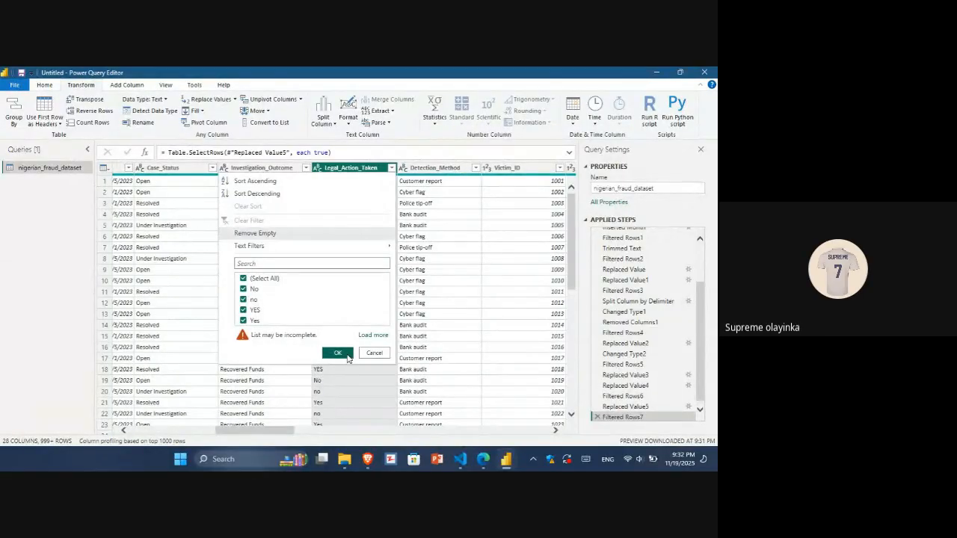
click(338, 353)
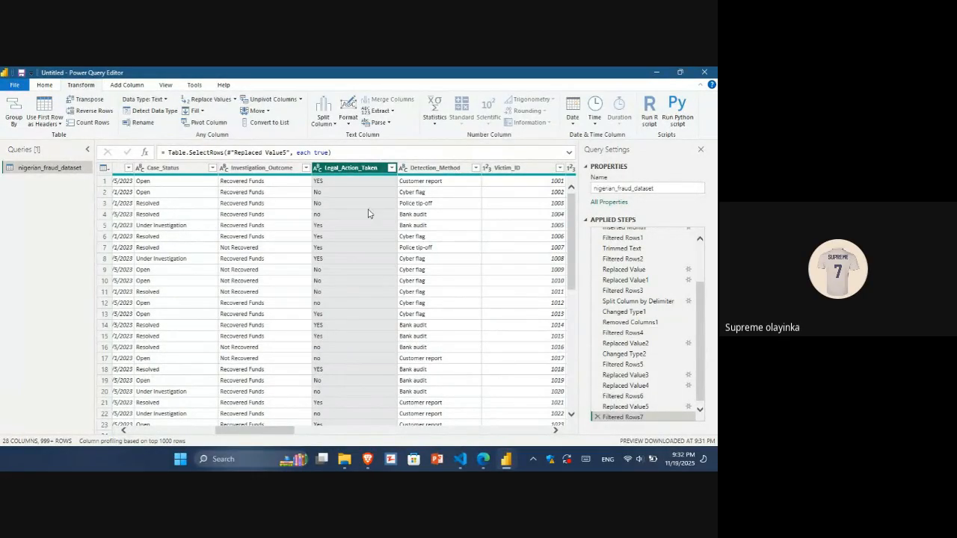
Replace YES with Yes in the Legal_Action_Taken column.
drag(267, 433, 279, 433)
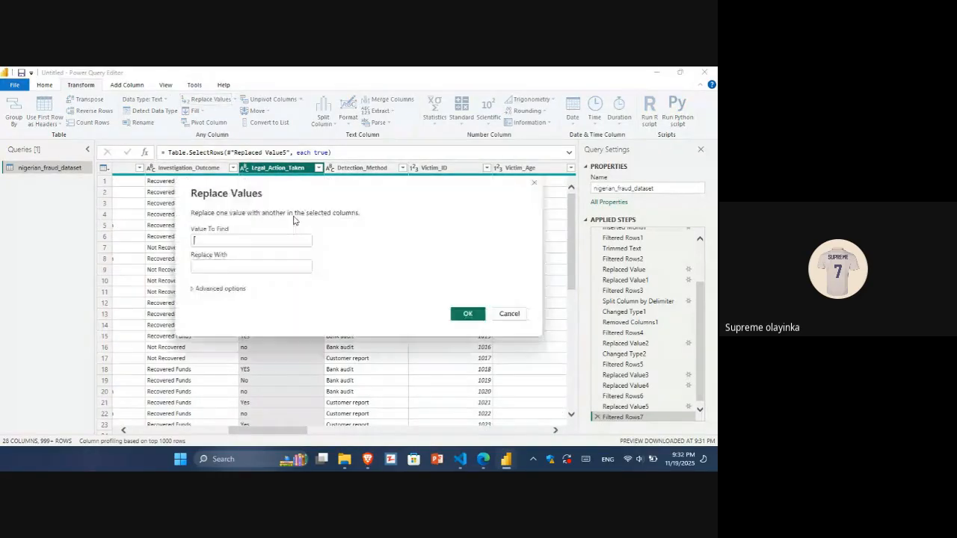
click(256, 243)
text(Yes)
key(BackSpace)
key(BackSpace)
text(ES)
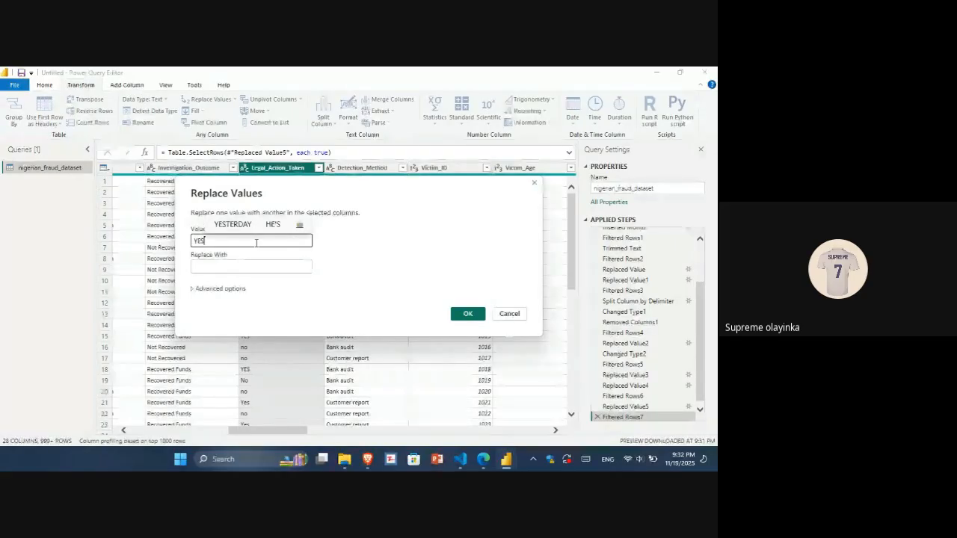
click(234, 267)
text(Y)
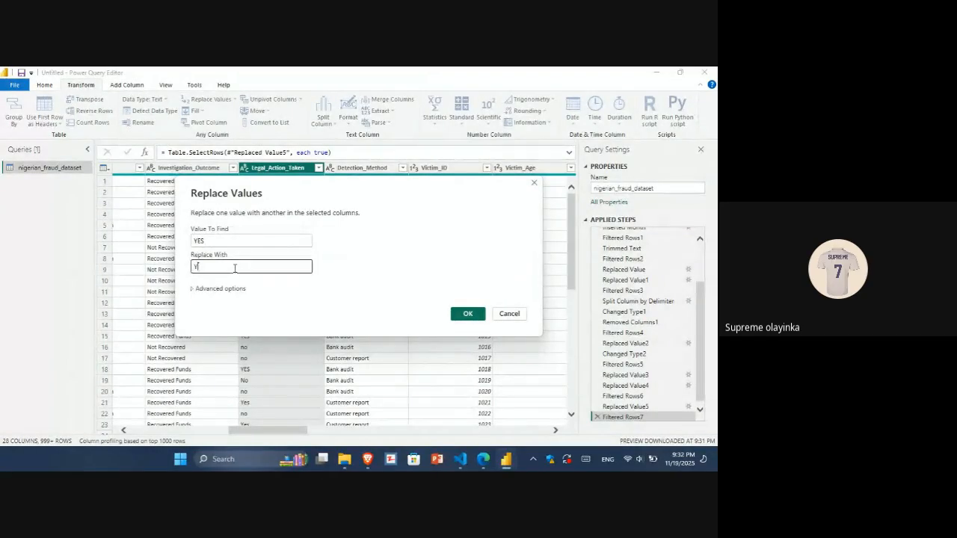
text(ess)
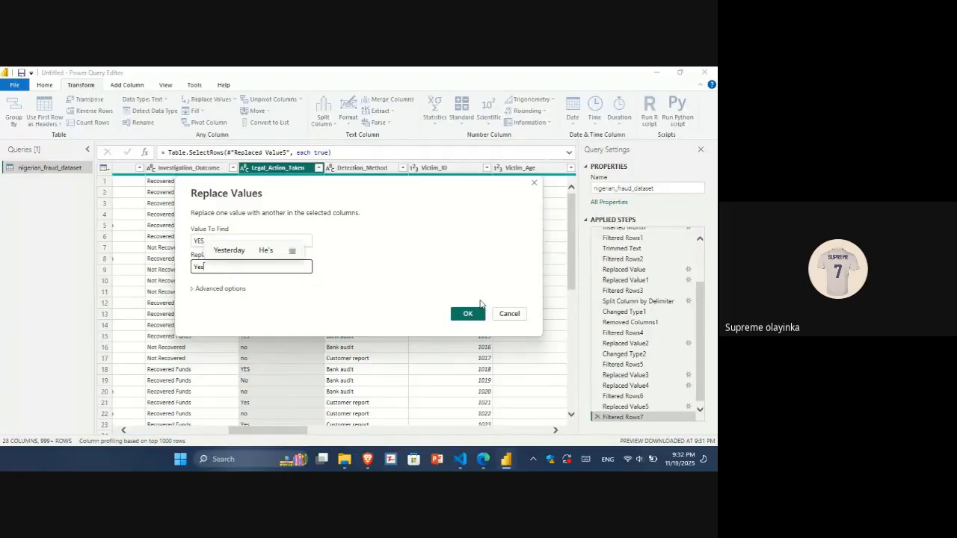
click(468, 313)
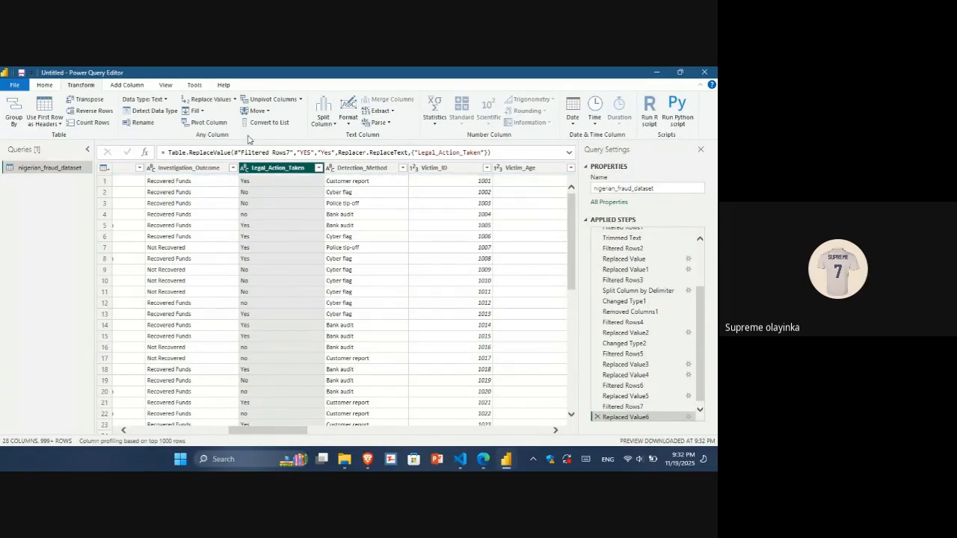
Replace NO with No in the Legal_Action_Taken column and check its filter list.
click(208, 102)
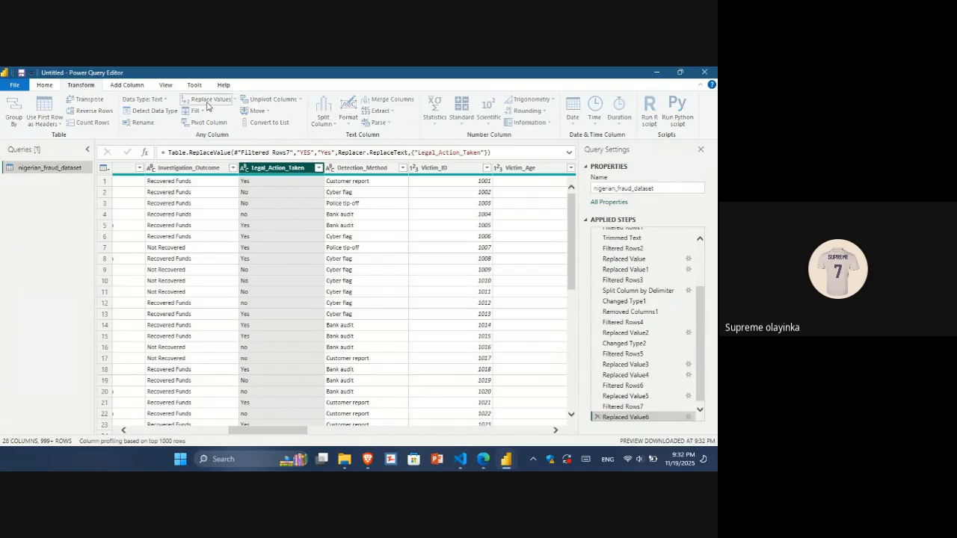
text(NO)
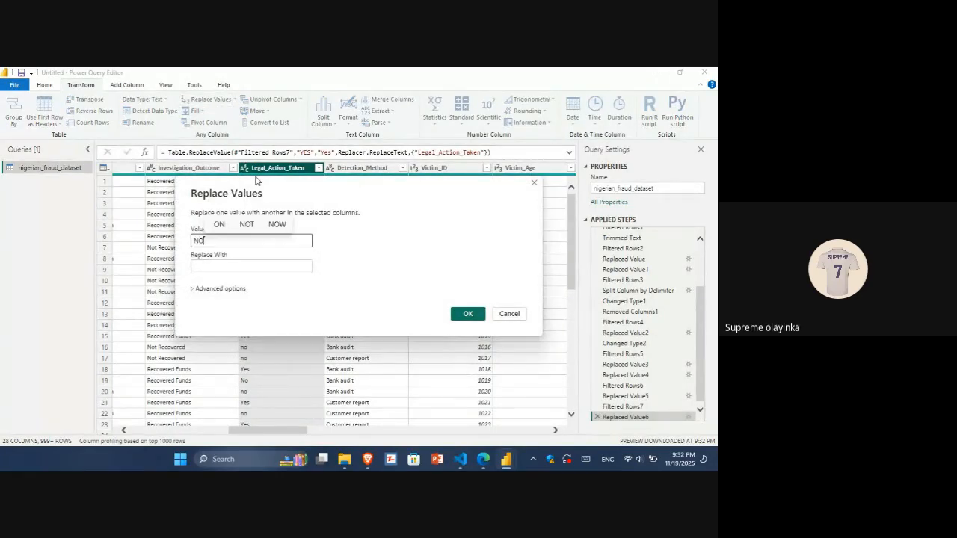
click(228, 266)
text(No)
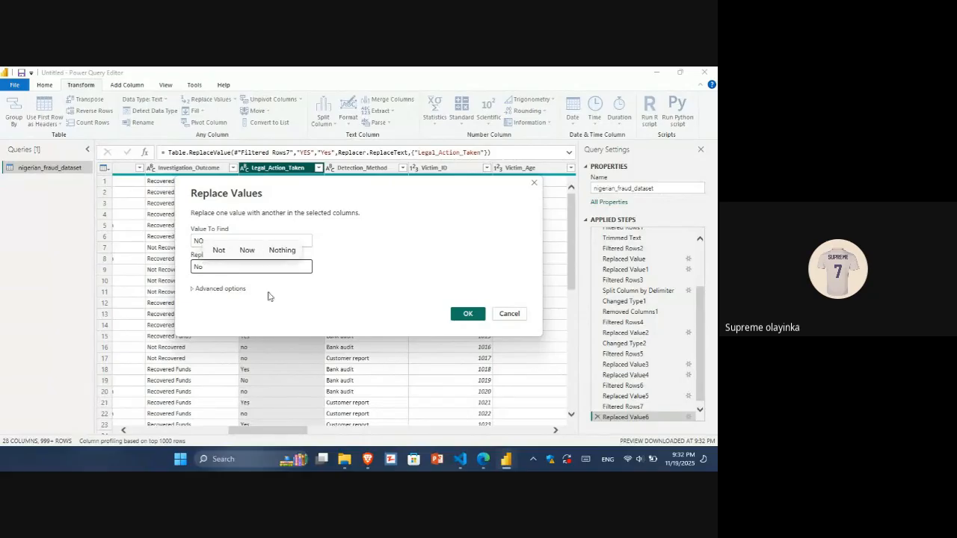
click(469, 315)
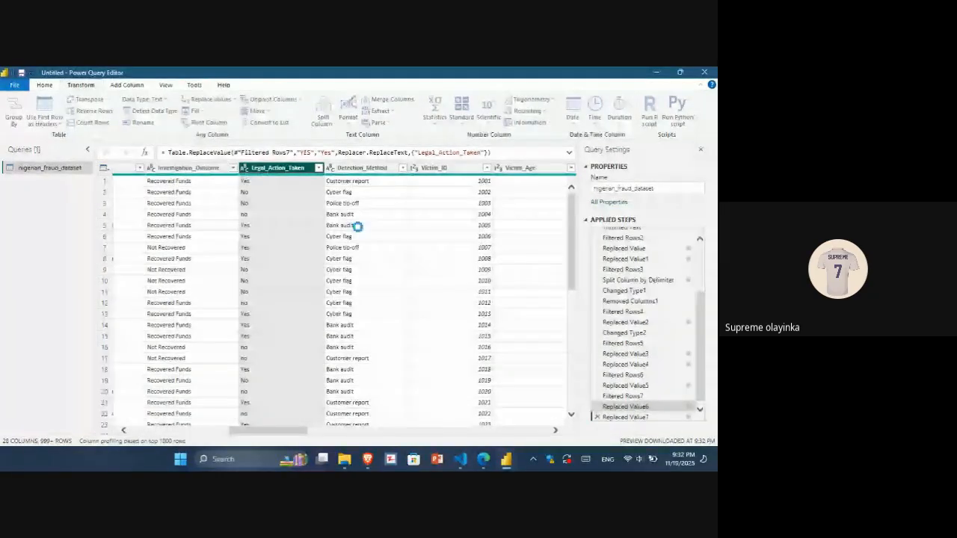
click(319, 169)
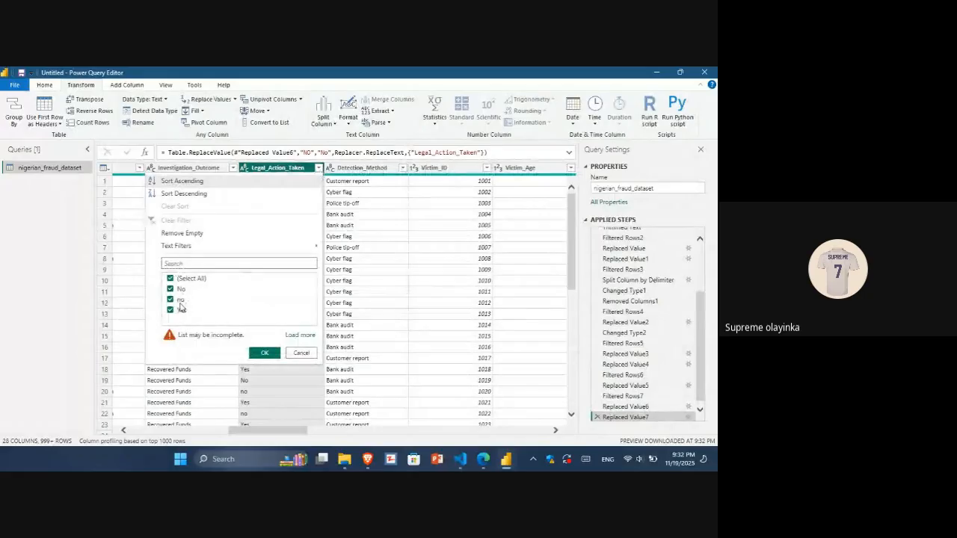
click(263, 353)
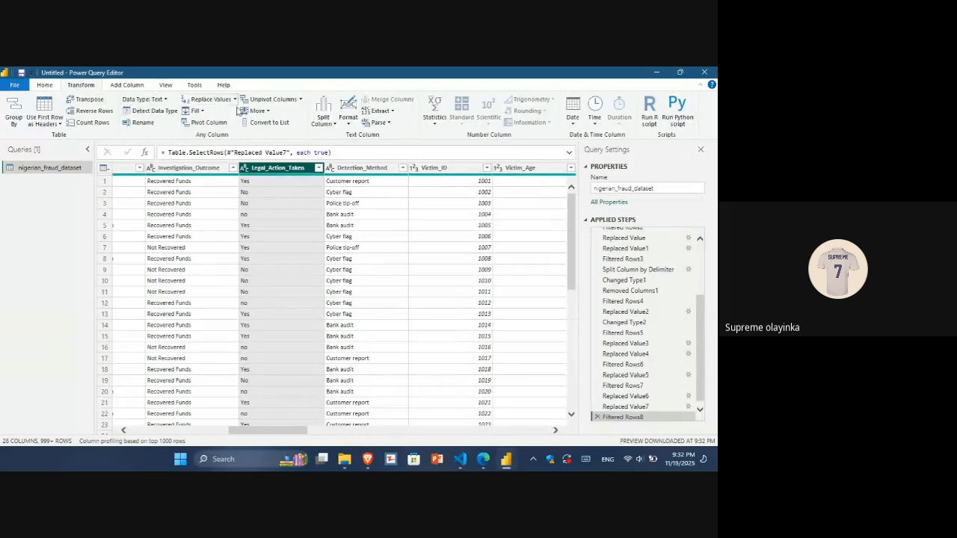
Replace lowercase no with No in the Legal_Action_Taken column.
click(211, 102)
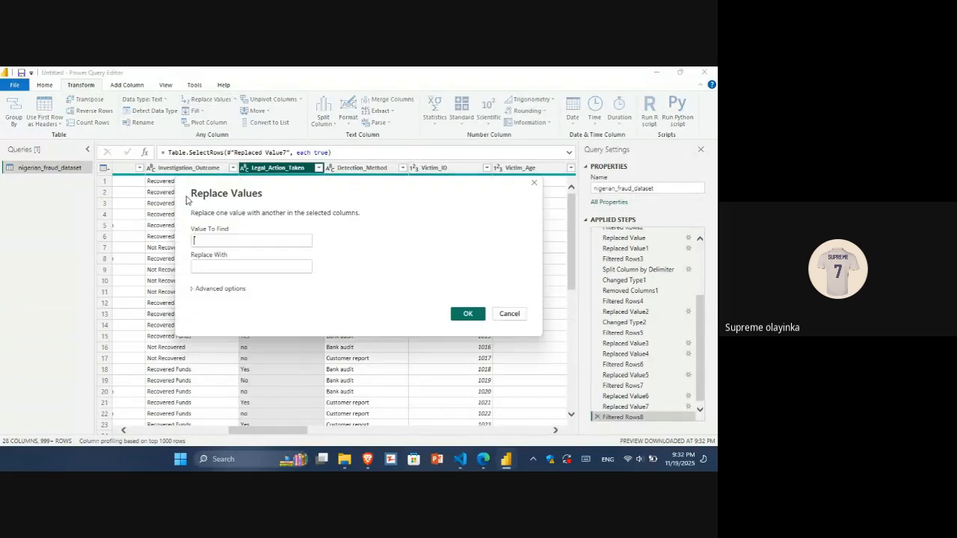
text(no)
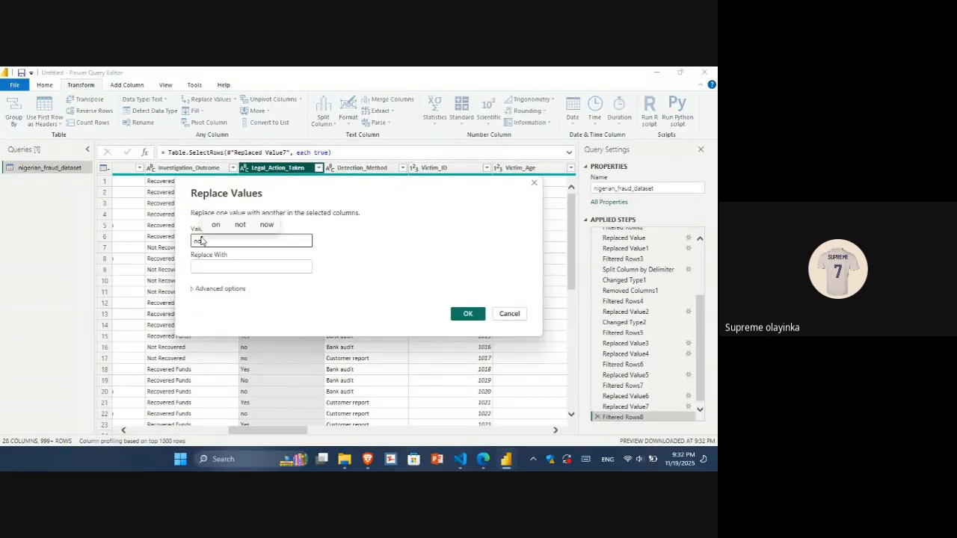
click(211, 266)
text(no)
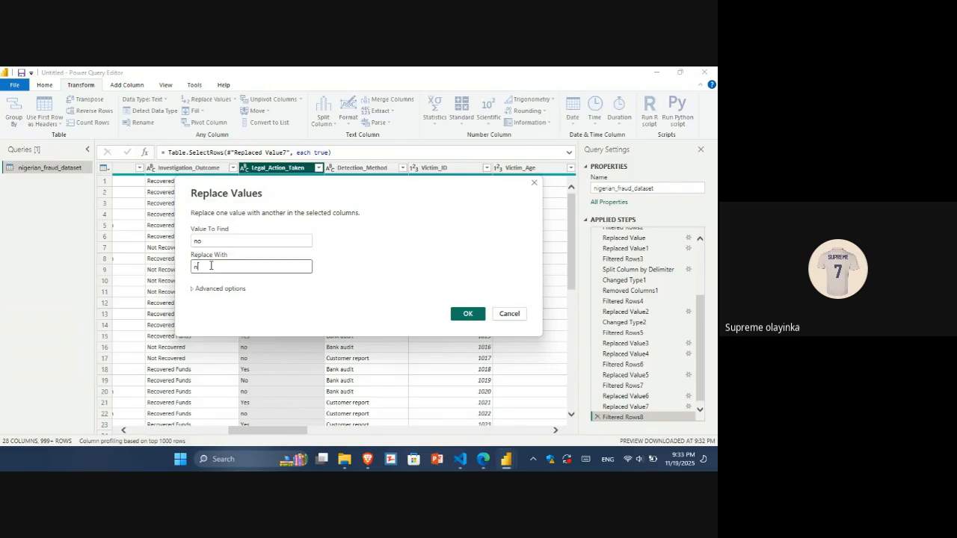
key(BackSpace)
key(BackSpace)
text(NO)
key(BackSpace)
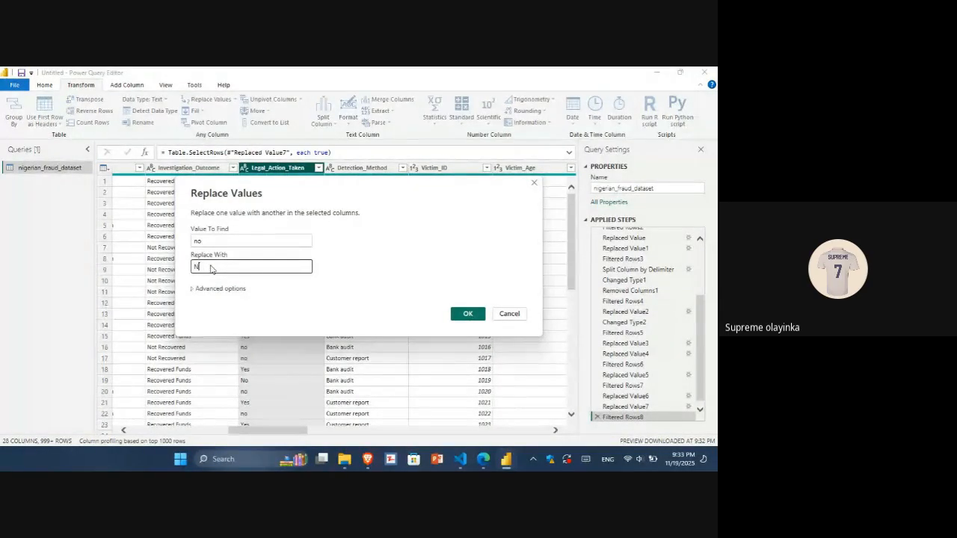
text(o)
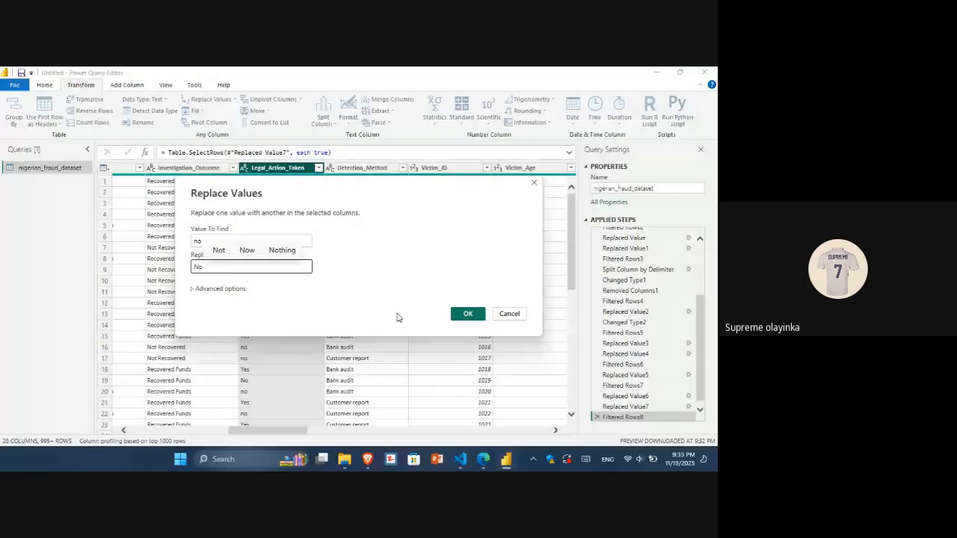
click(467, 314)
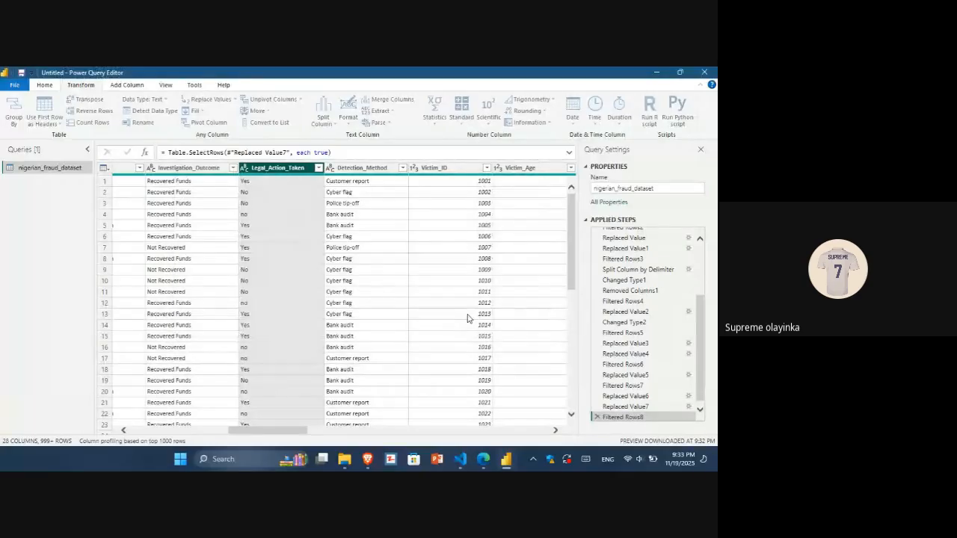
Check the Legal_Action_Taken and Detection_Method filter lists, loading more values and keeping all of them.
click(318, 168)
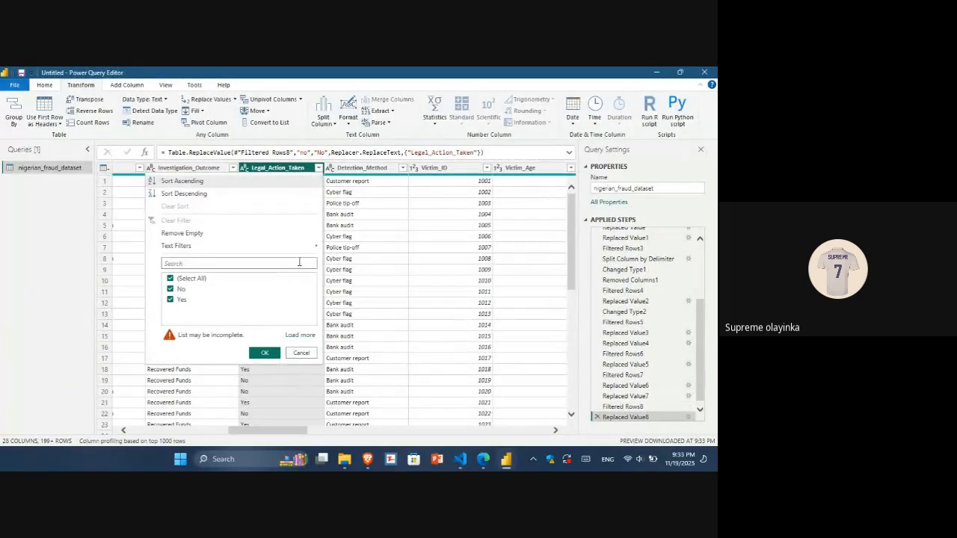
click(267, 354)
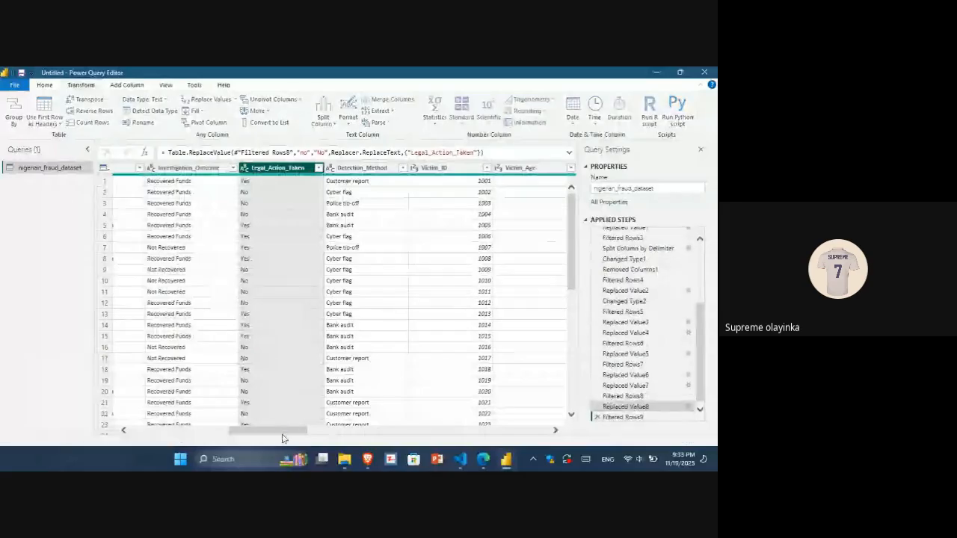
drag(285, 432, 303, 433)
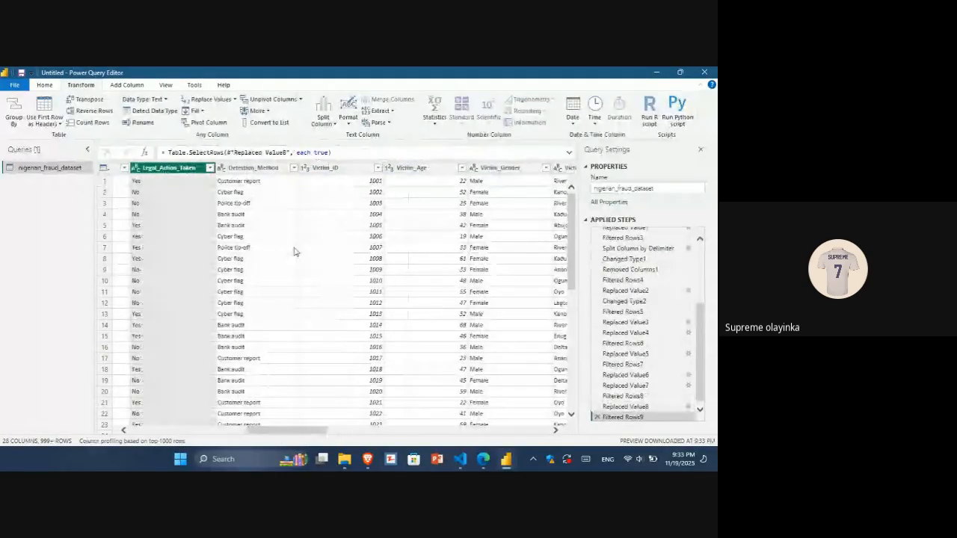
click(294, 169)
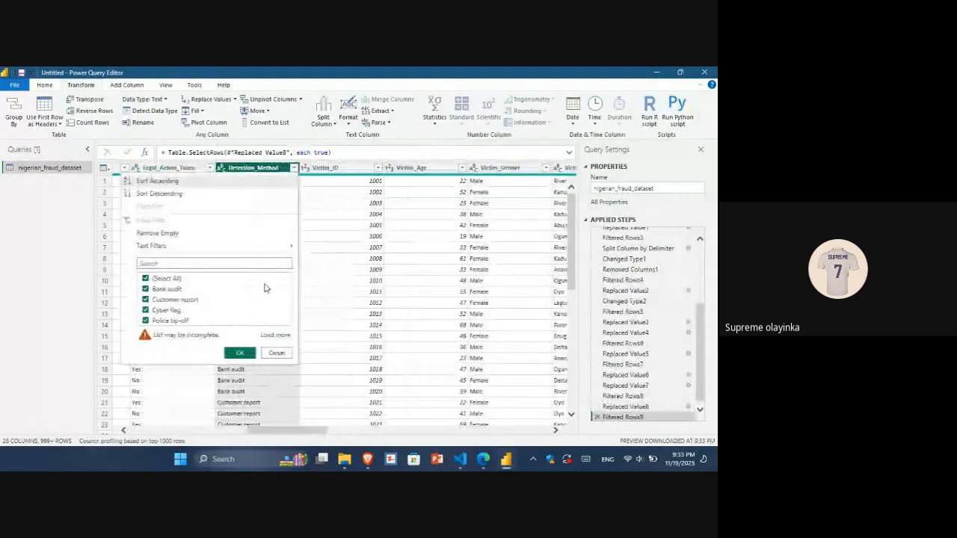
click(276, 335)
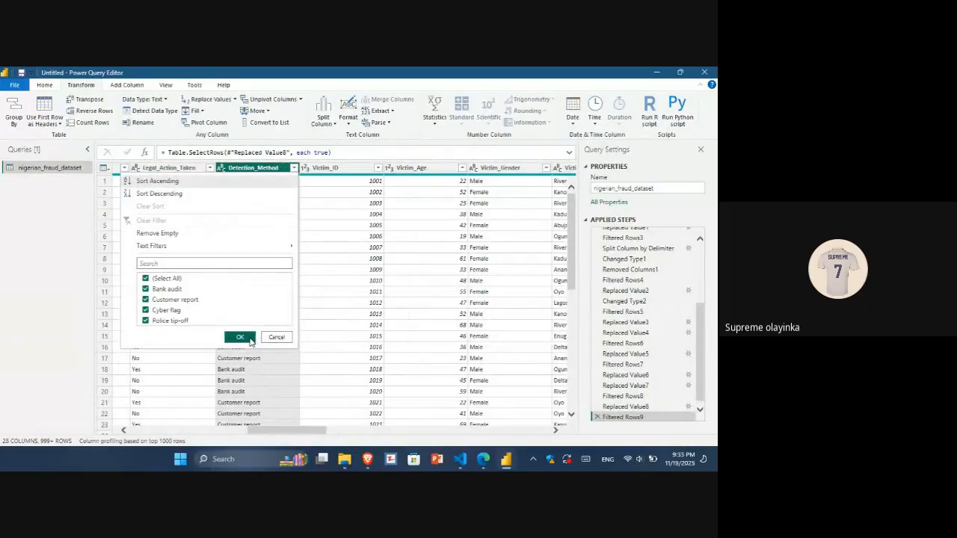
click(240, 338)
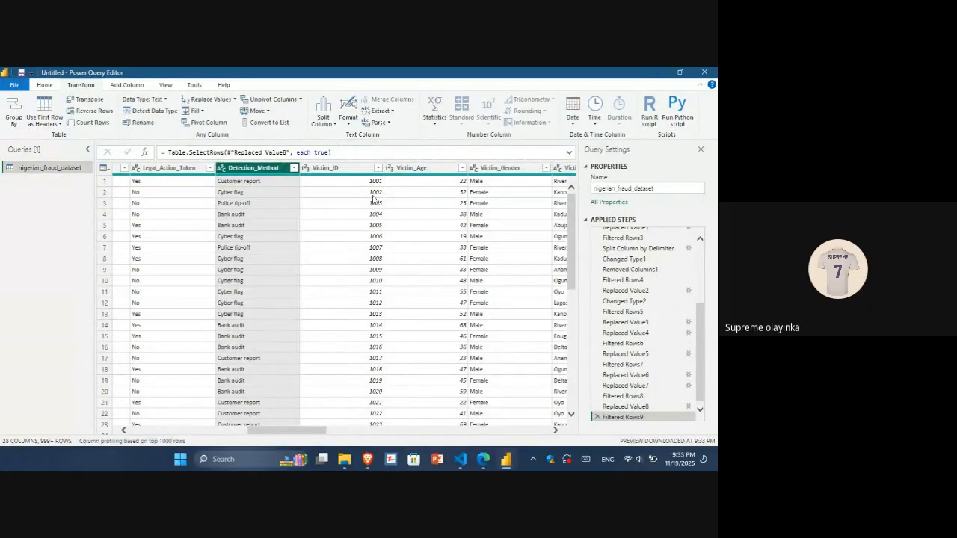
Check the Victim_Gender, Victim_State and Victim_Occupation filter lists, keeping all values.
drag(271, 436, 305, 432)
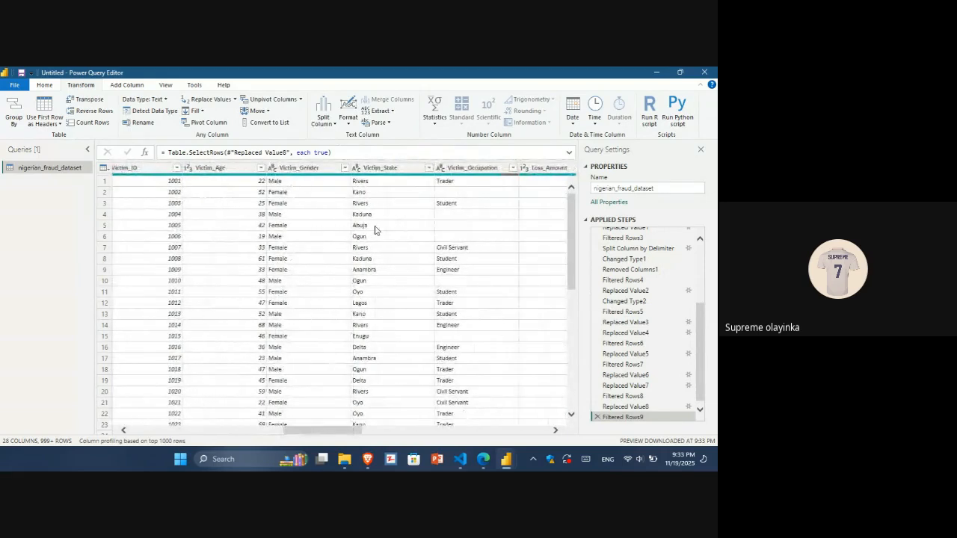
click(345, 169)
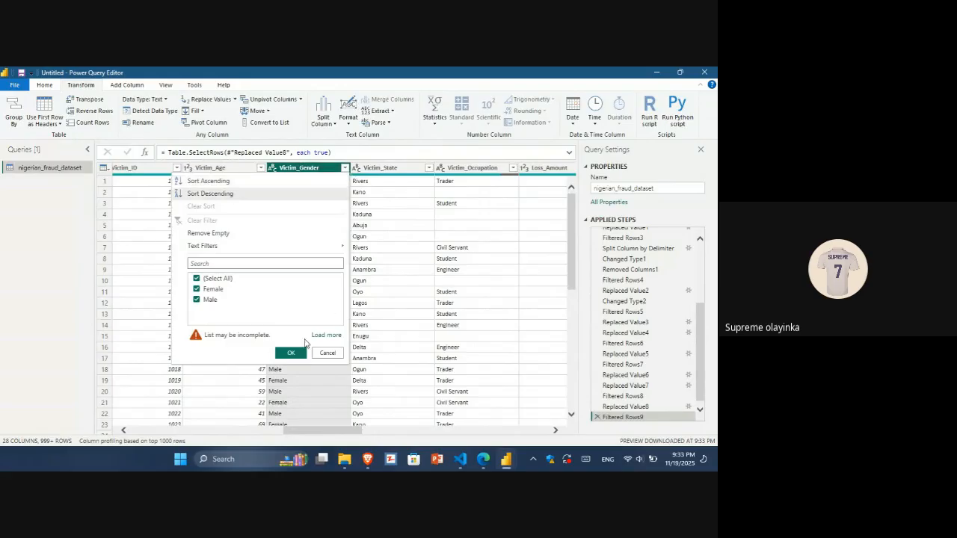
click(291, 352)
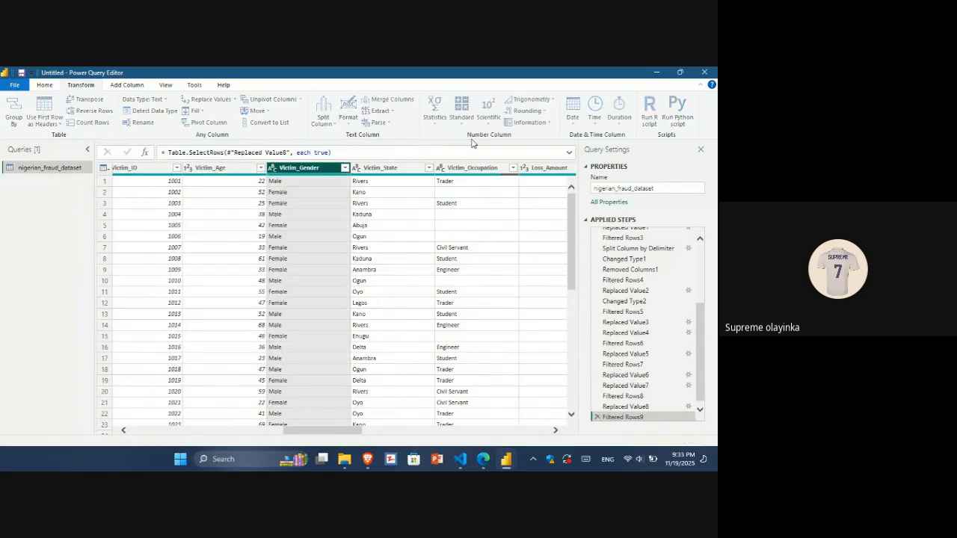
click(429, 169)
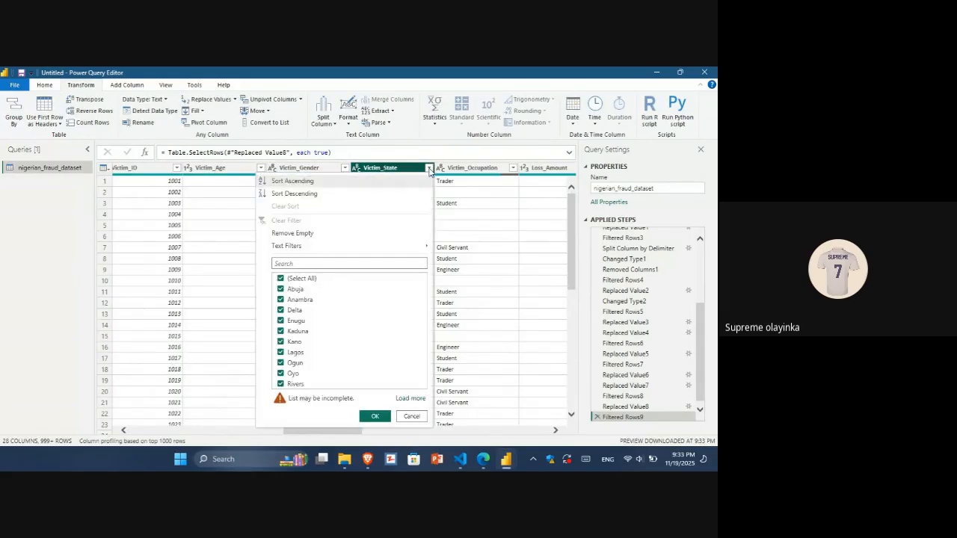
click(372, 418)
drag(353, 432, 377, 438)
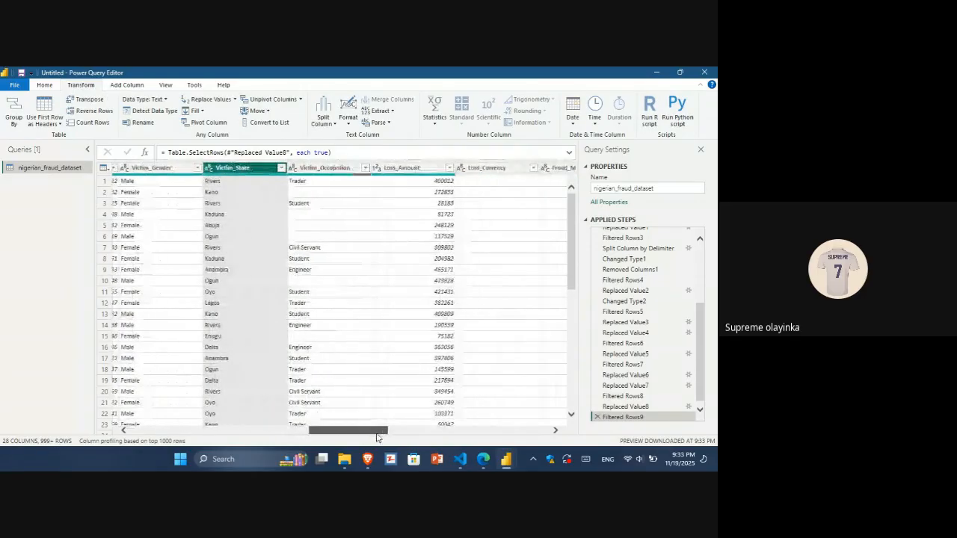
click(366, 169)
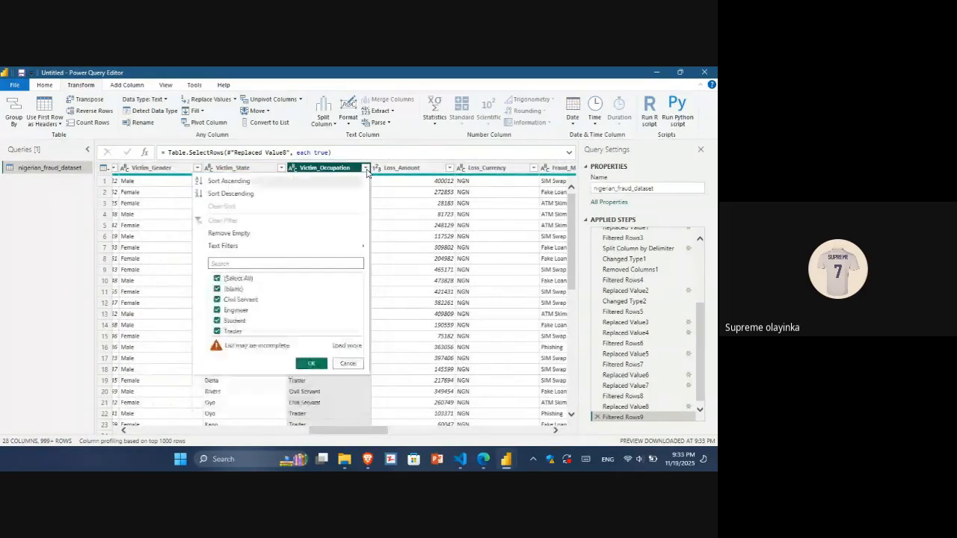
click(308, 364)
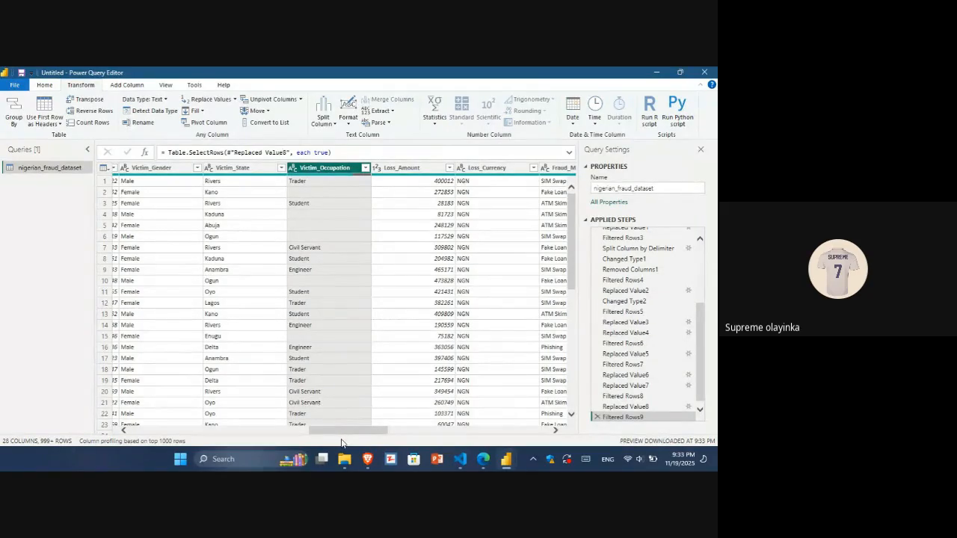
drag(340, 434, 375, 431)
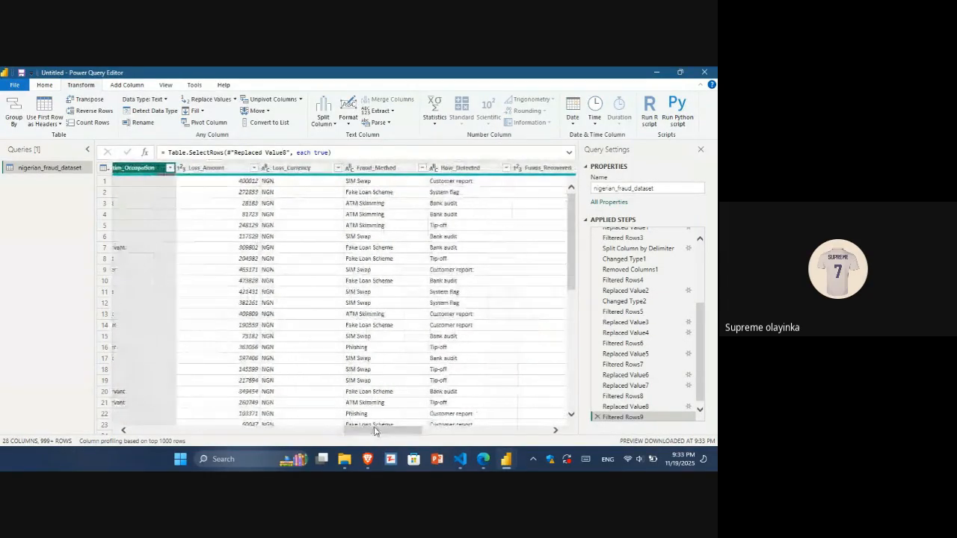
Check the Fraud_Method, How_Detected and Consent_Status filter lists, loading more values and keeping all of them.
click(435, 169)
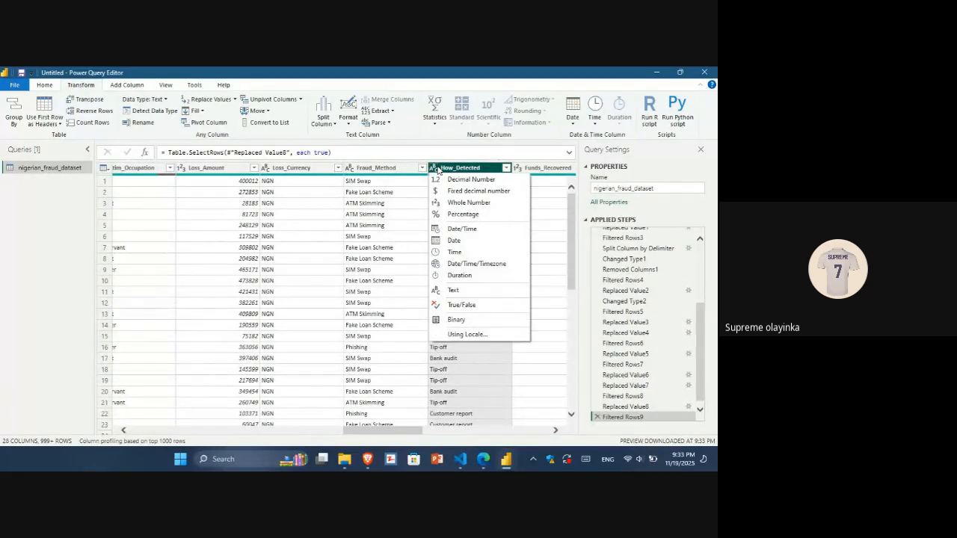
click(422, 169)
click(421, 168)
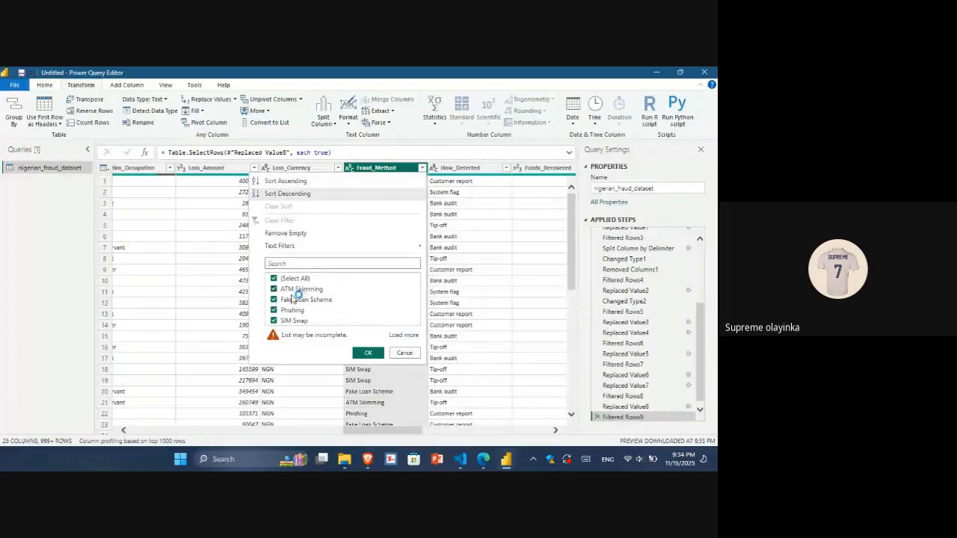
click(403, 335)
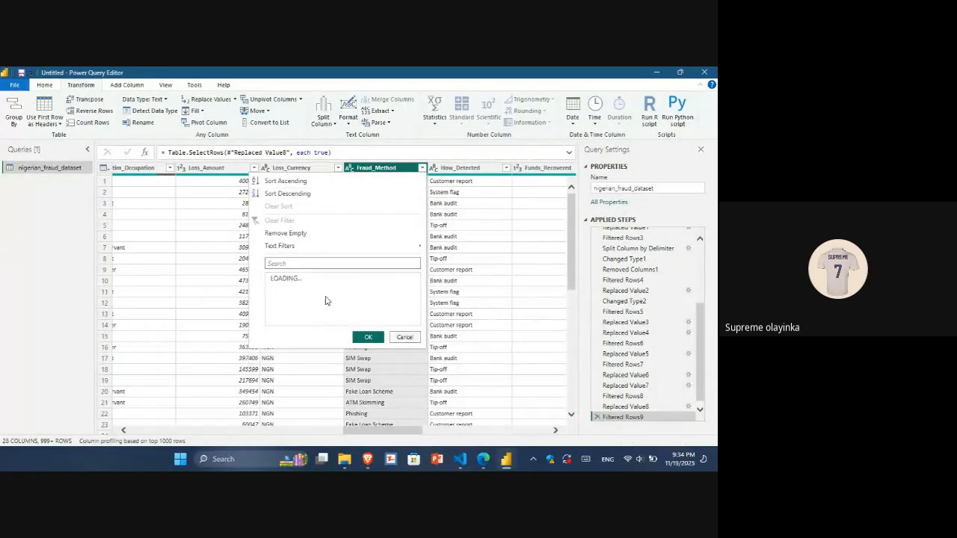
click(368, 337)
drag(388, 436, 404, 433)
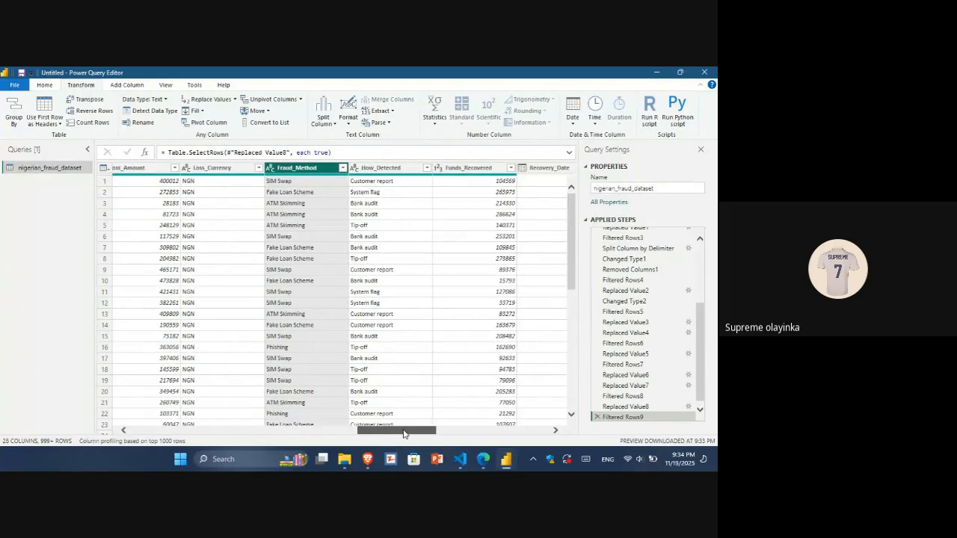
click(427, 168)
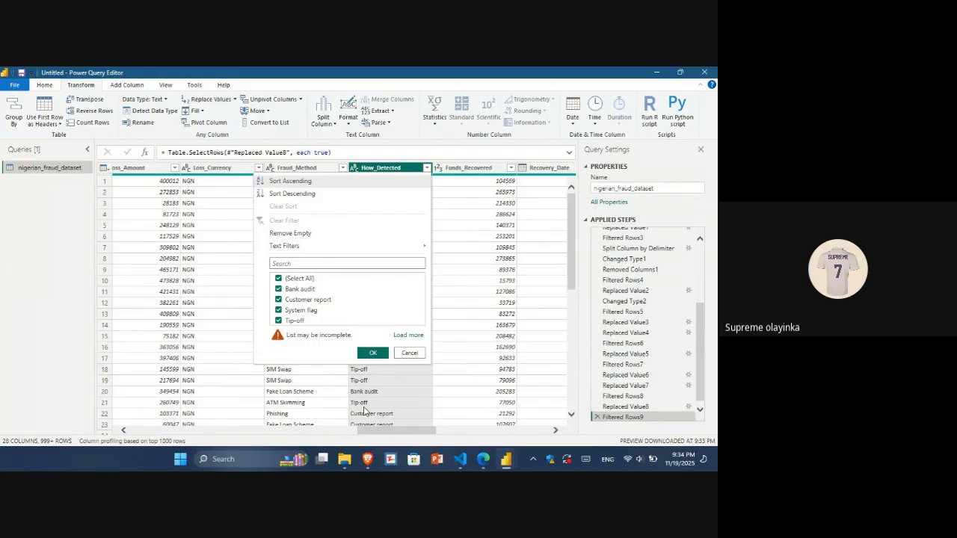
click(373, 353)
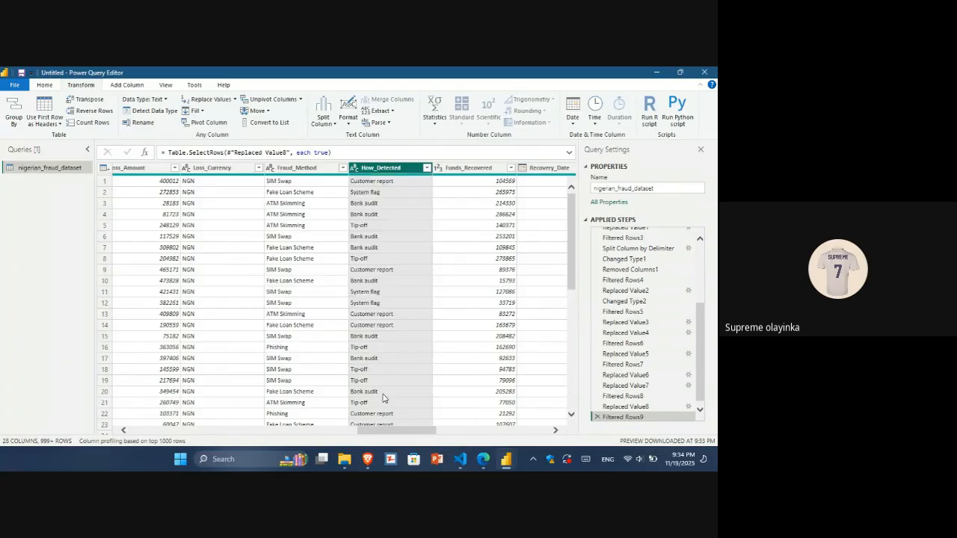
drag(395, 434, 515, 428)
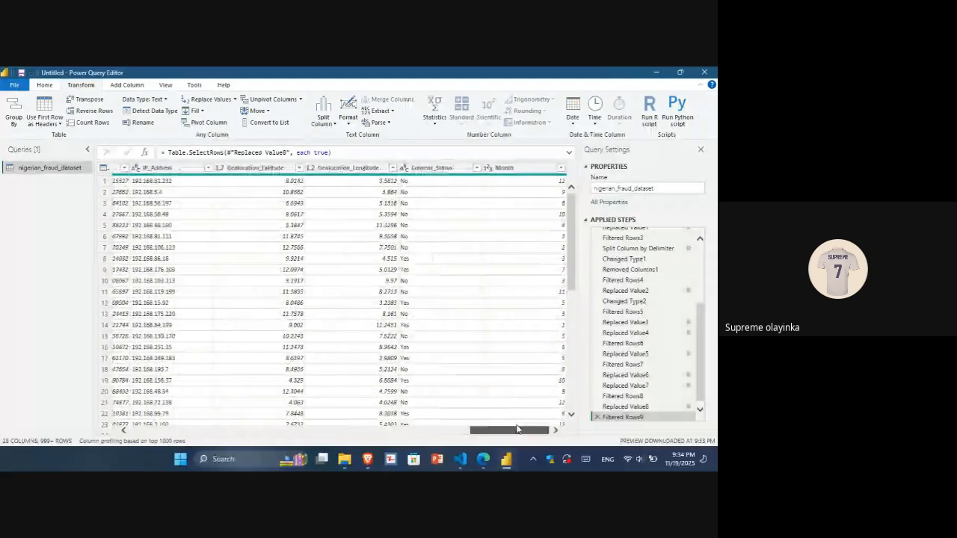
click(476, 168)
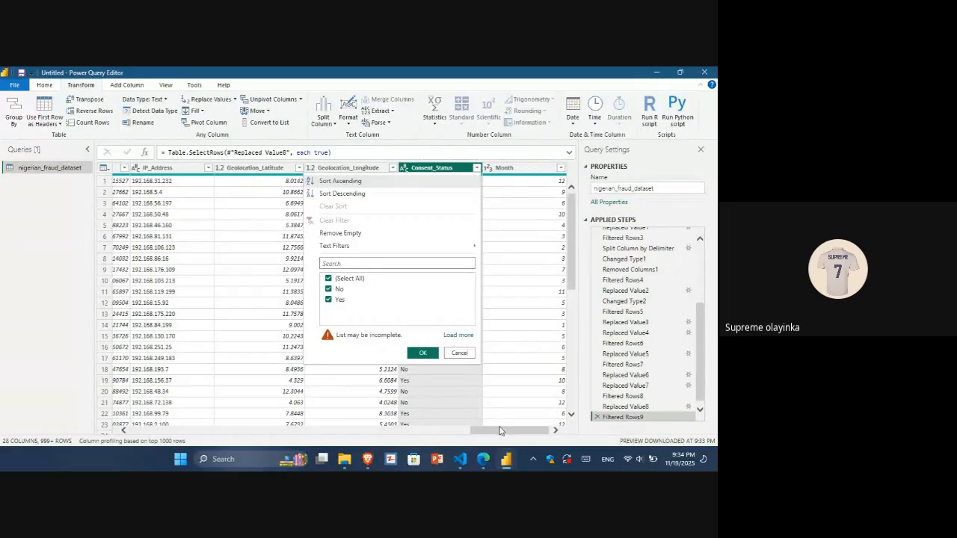
drag(499, 431, 387, 417)
Use Choose Columns to keep only the Victim_Age column.
click(46, 87)
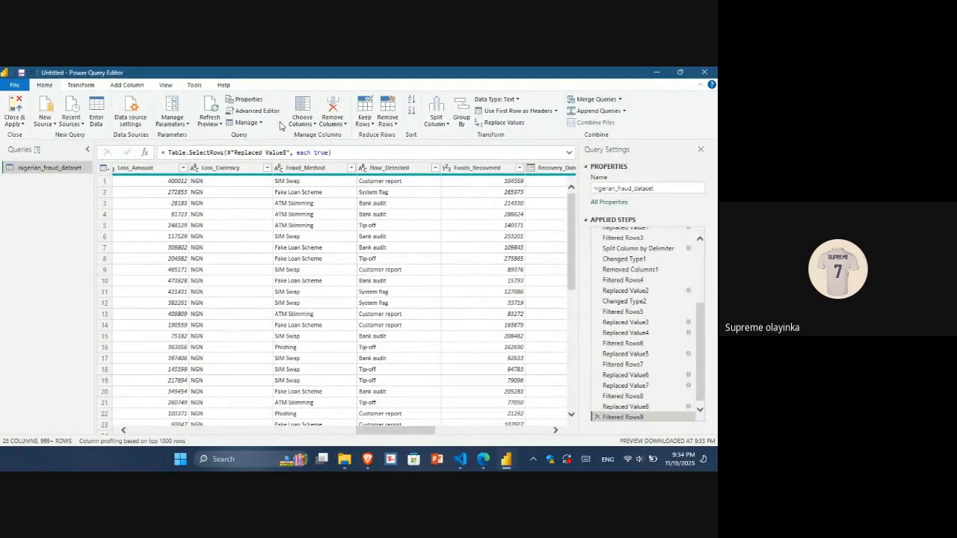
click(313, 125)
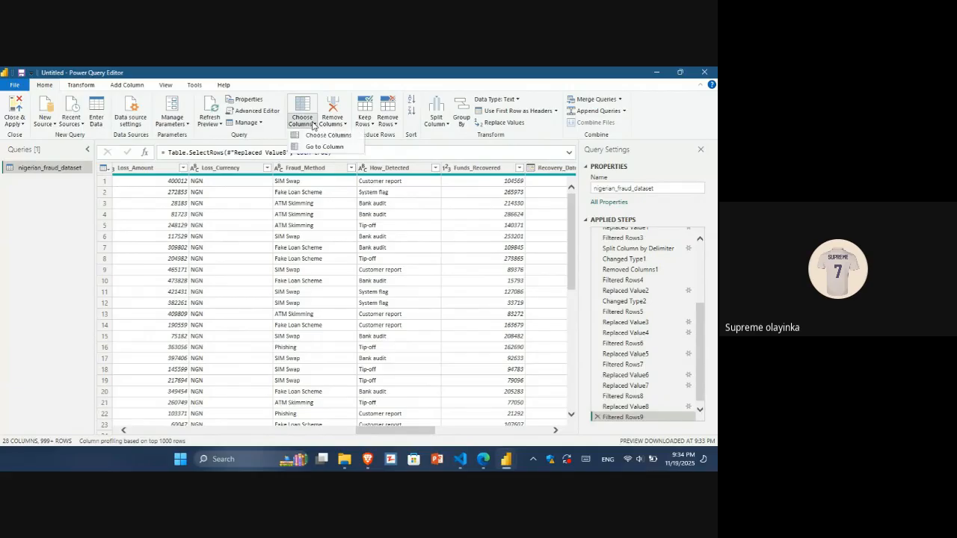
click(314, 136)
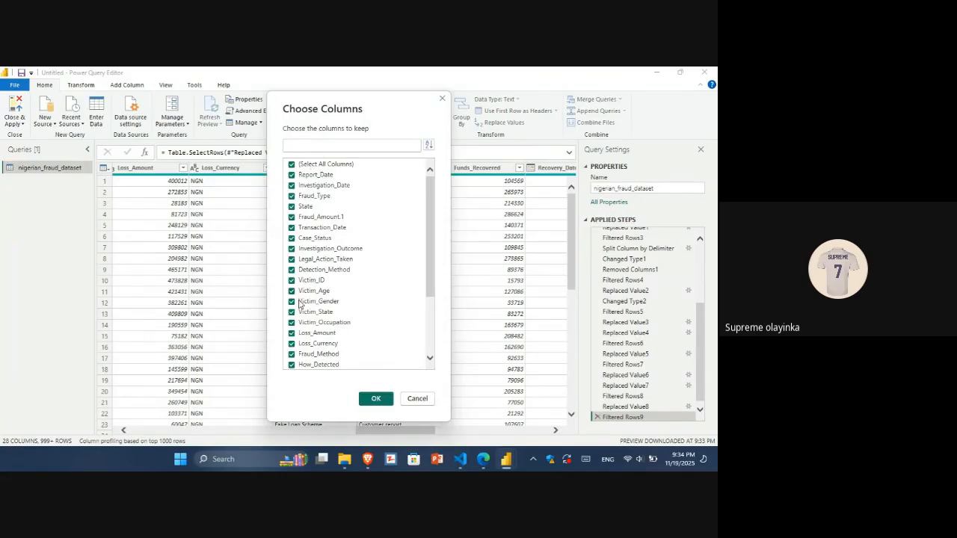
click(292, 166)
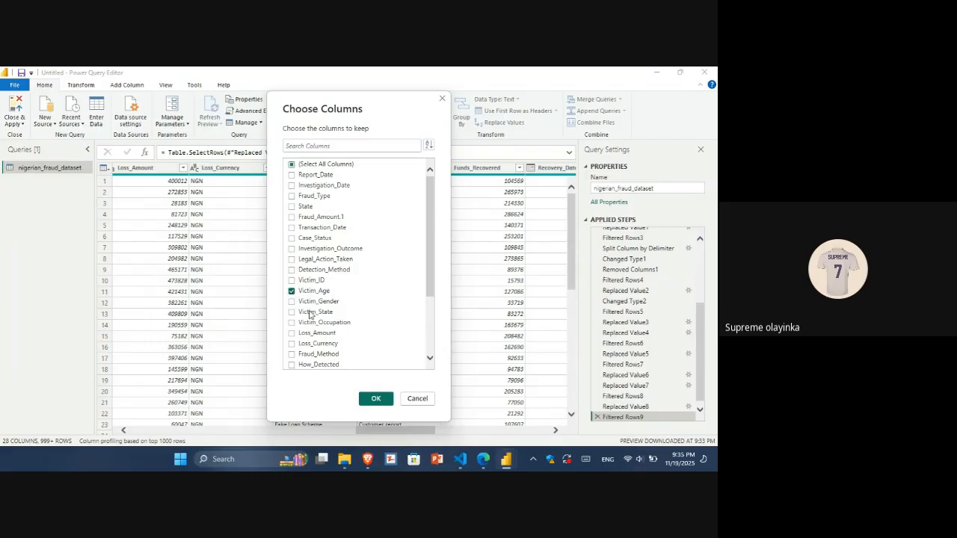
click(376, 399)
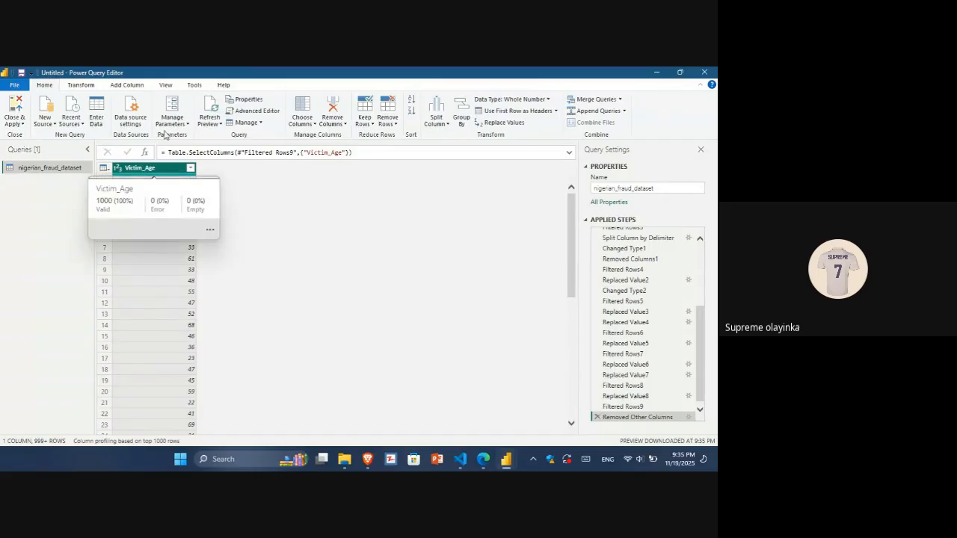
click(128, 87)
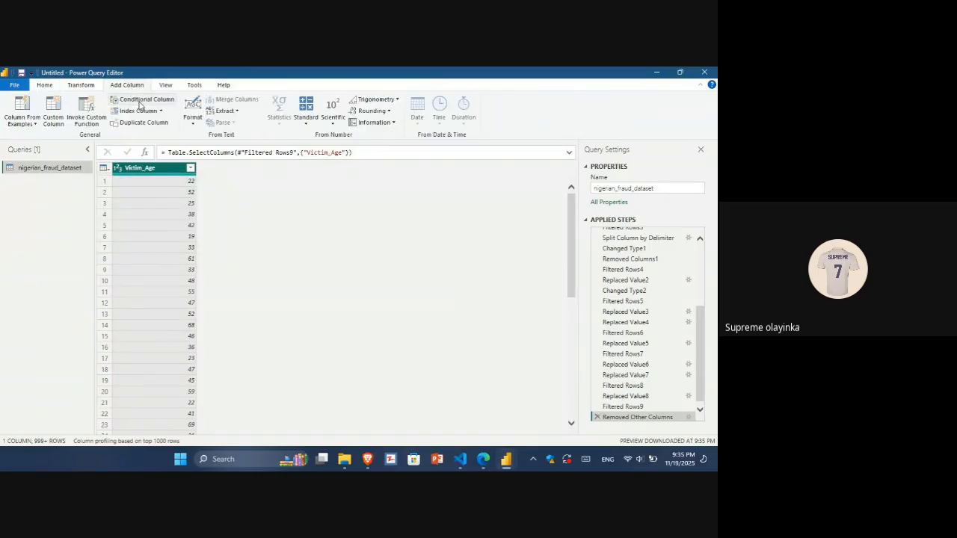
click(139, 104)
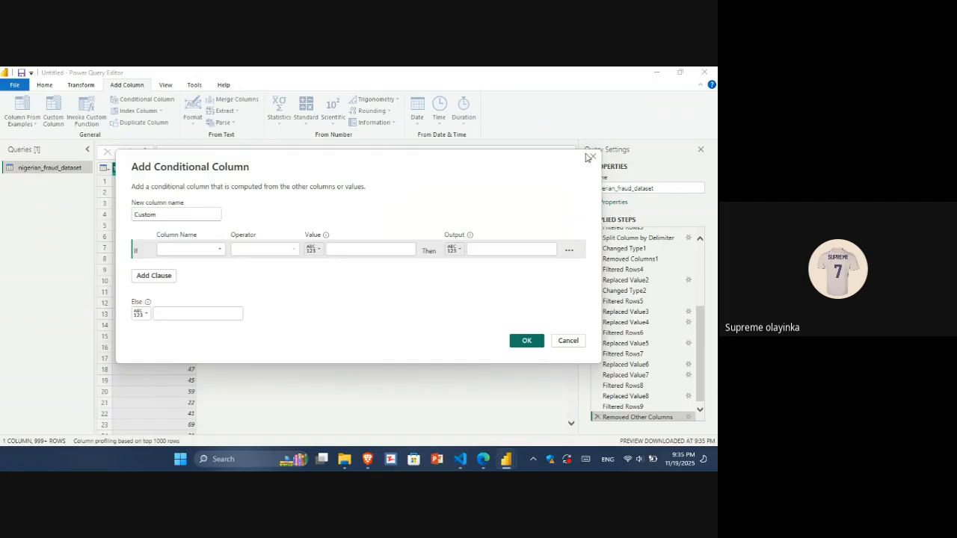
click(593, 159)
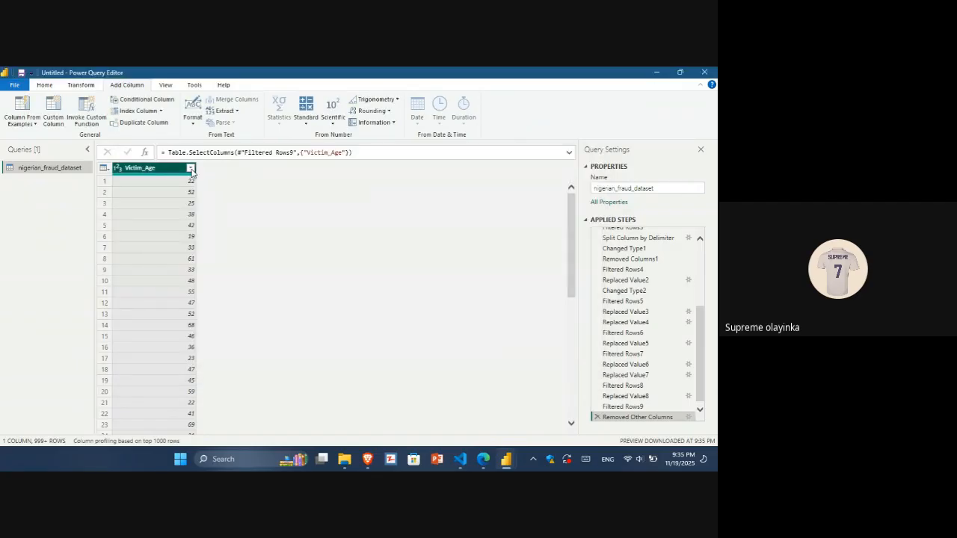
Review the full list of Victim_Age values in its filter, loading more and keeping all.
click(191, 169)
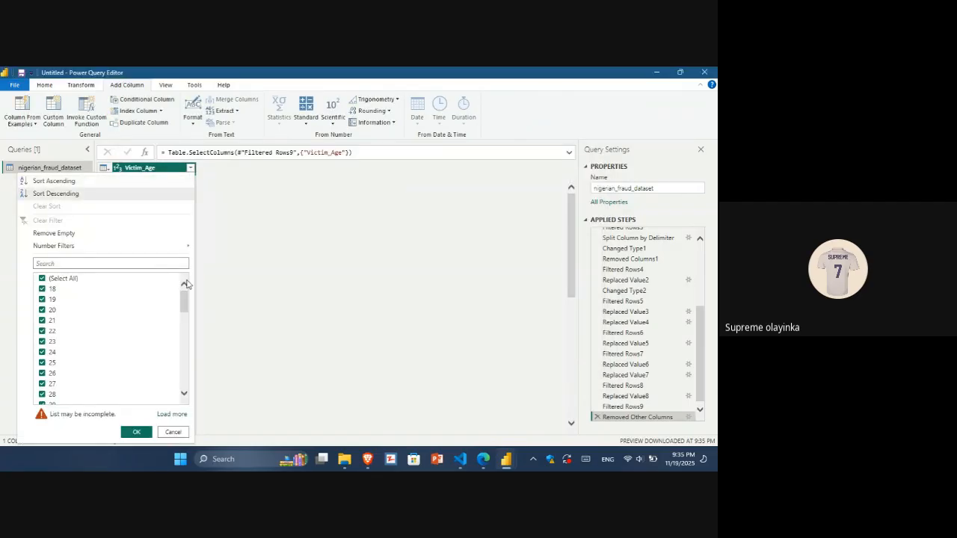
drag(184, 300, 184, 377)
click(184, 419)
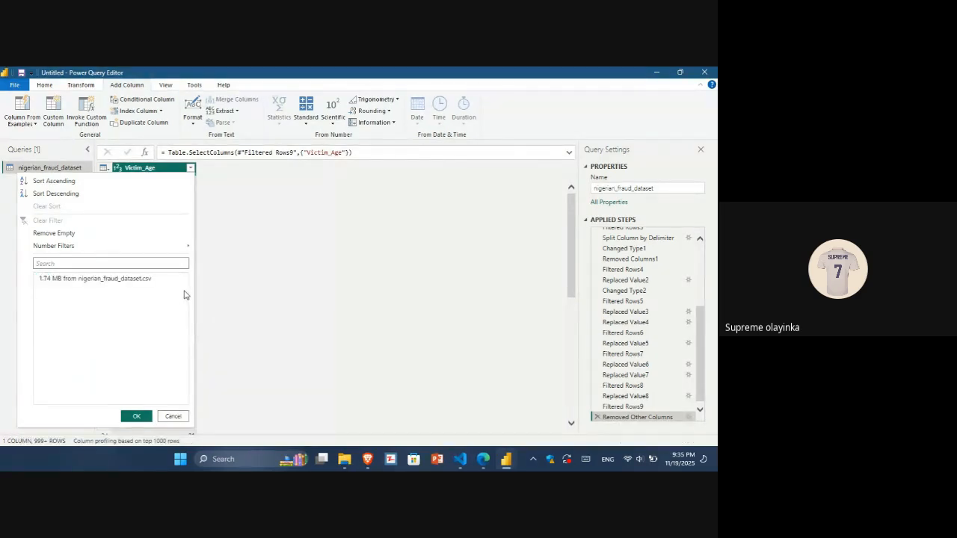
drag(187, 306, 188, 398)
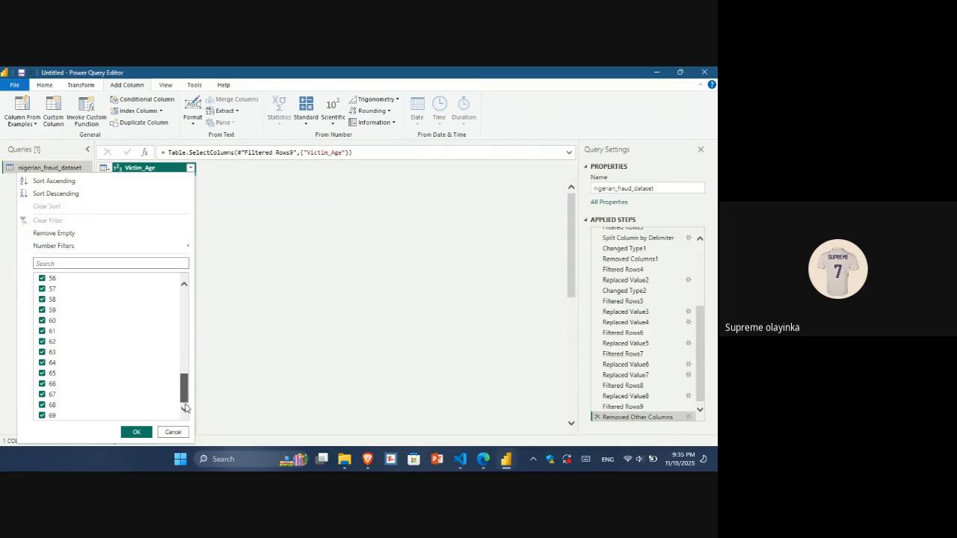
click(142, 432)
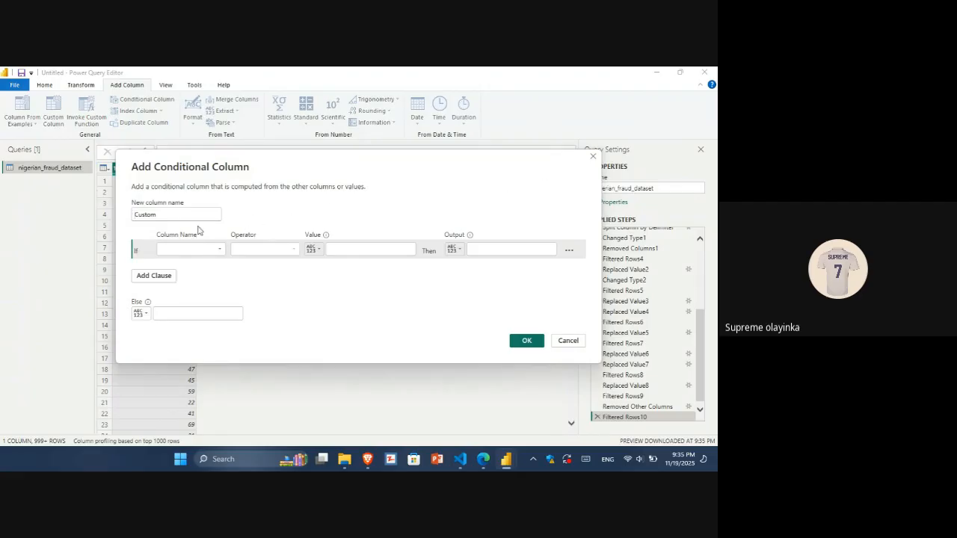
Name the new conditional column Age group.
drag(177, 215, 128, 215)
text(Ase gr)
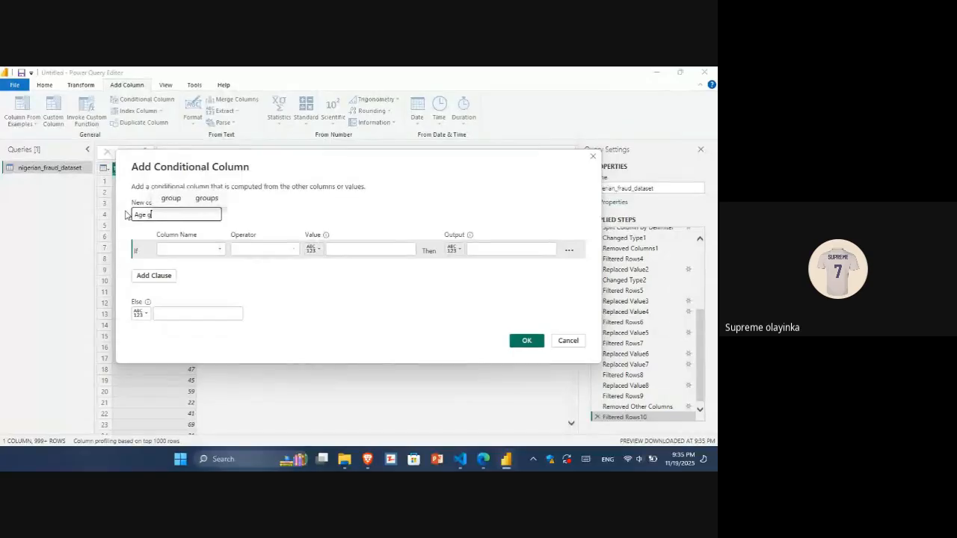
text(oup)
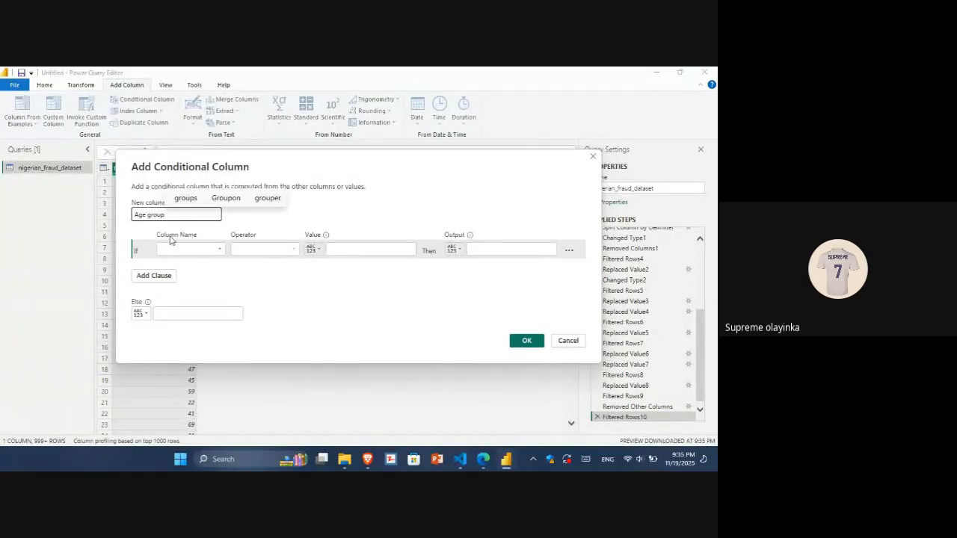
Set the first rule: if Victim_Age is less than or equal to 30, output Gen z.
click(211, 257)
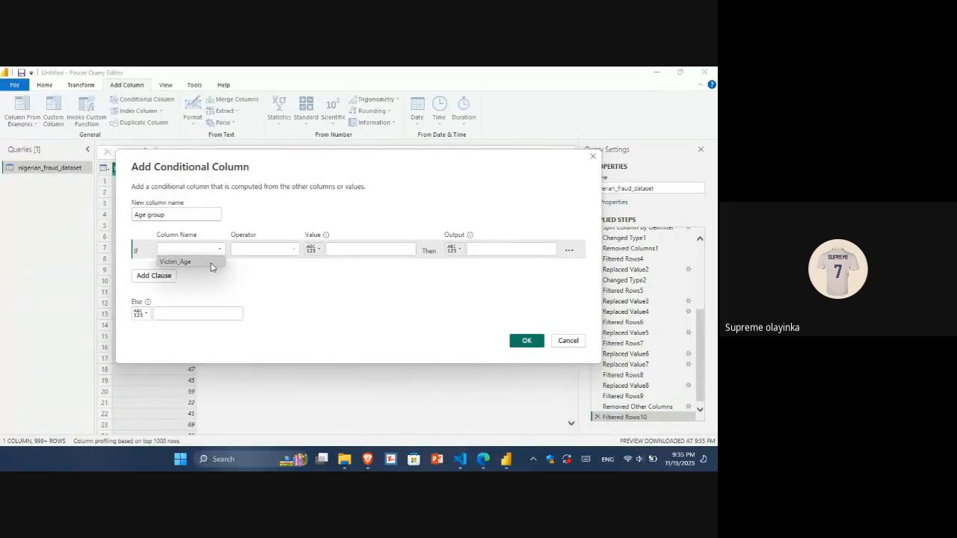
click(214, 263)
click(293, 252)
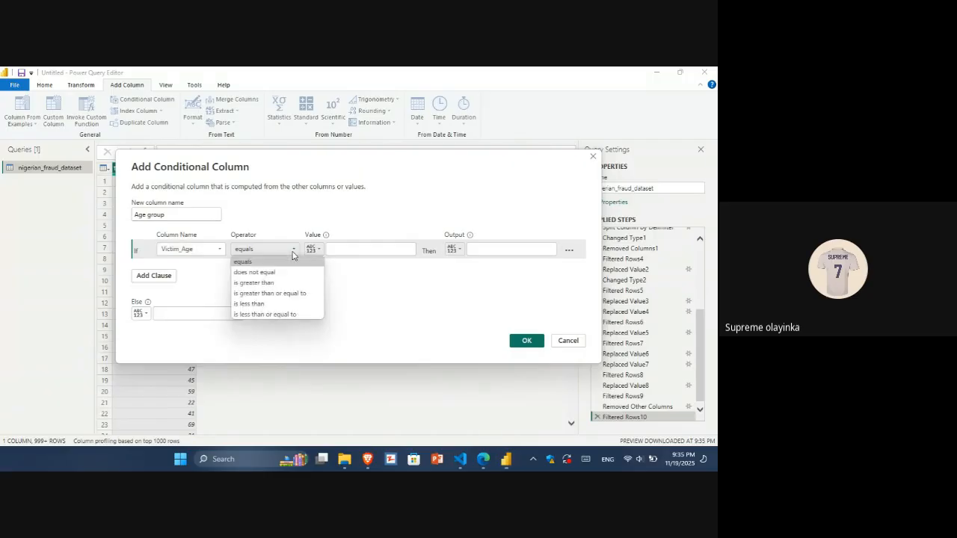
click(298, 315)
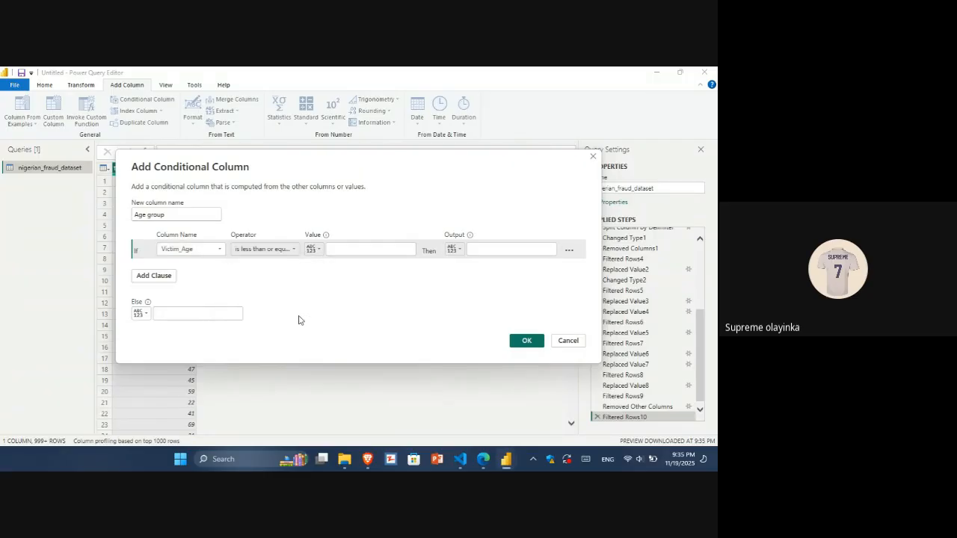
click(368, 250)
text(30)
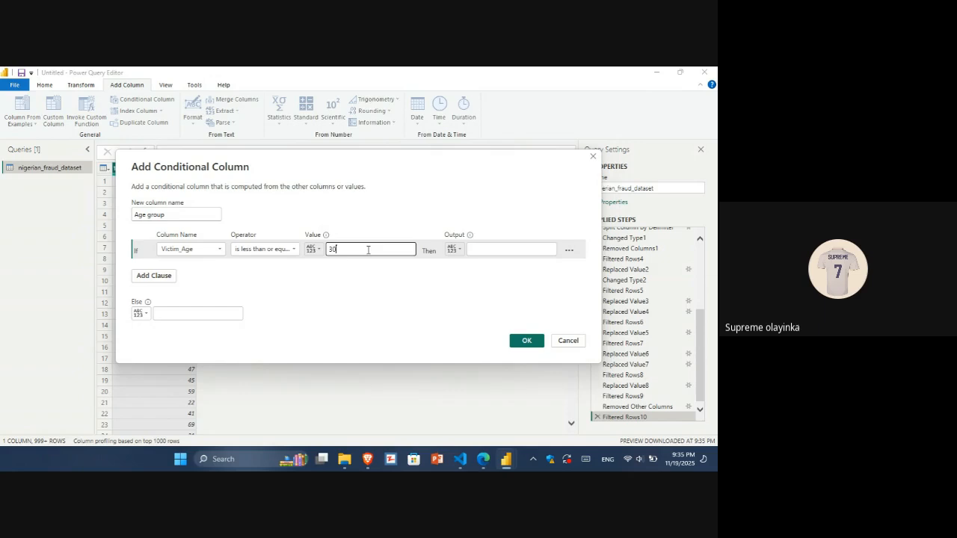
click(483, 249)
text(Gen z)
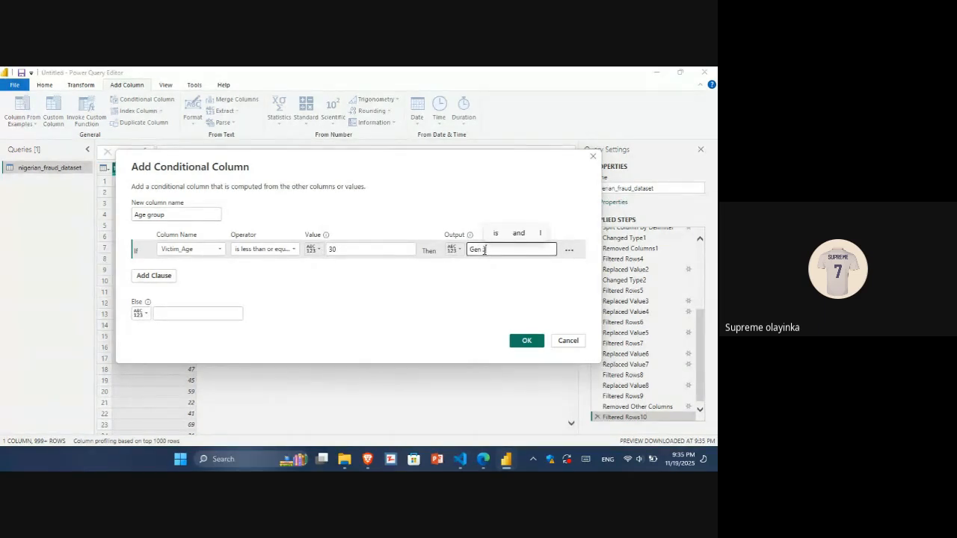
Add a clause: else if Victim_Age is greater than 50, output Millenial.
click(153, 276)
click(217, 269)
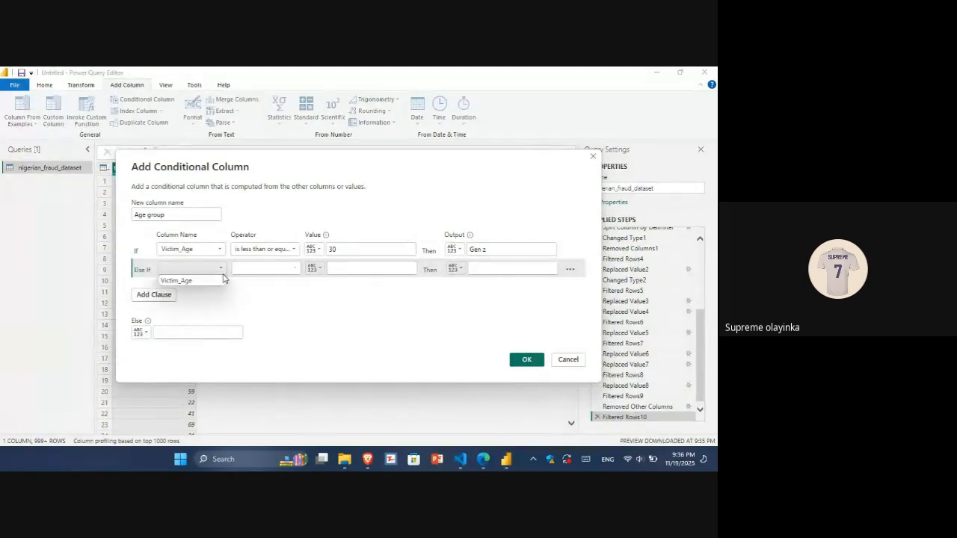
click(217, 290)
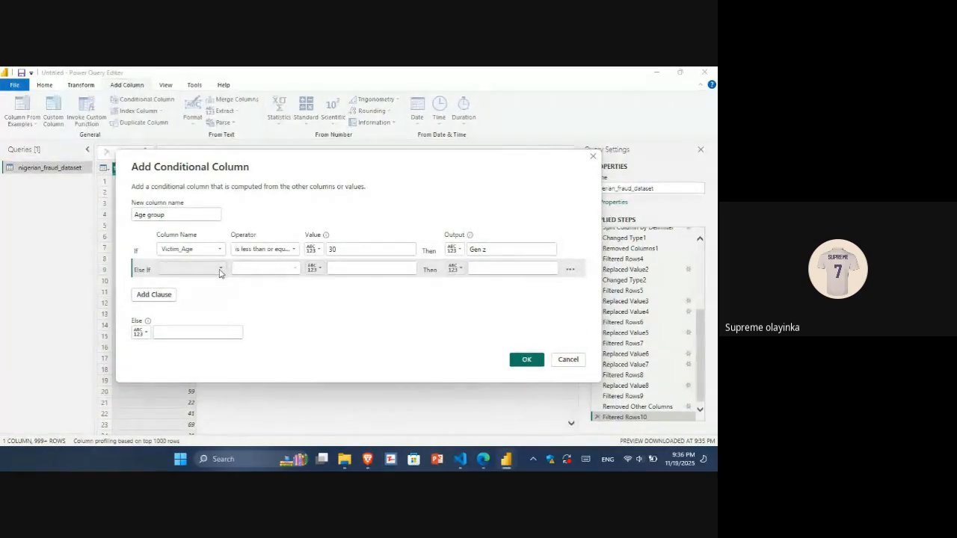
click(220, 268)
click(196, 281)
click(276, 270)
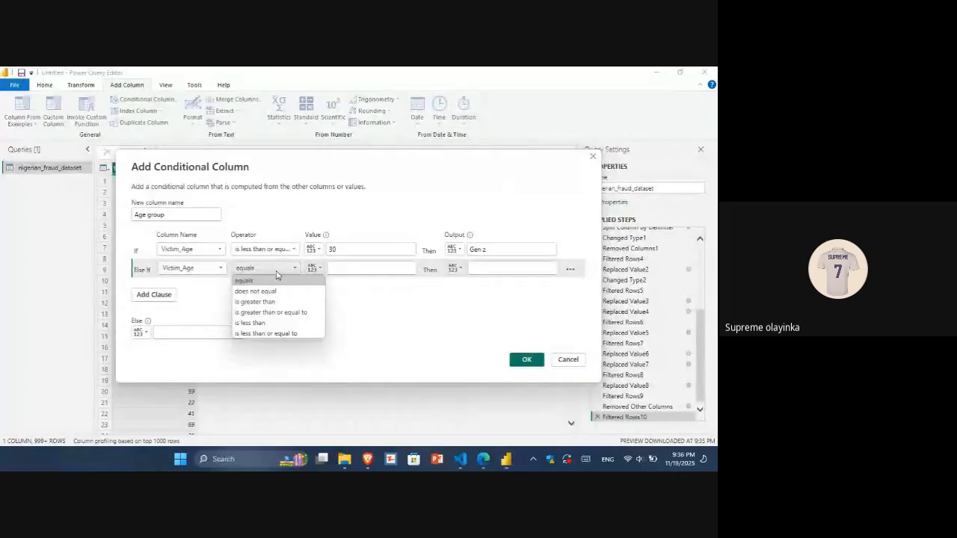
click(275, 302)
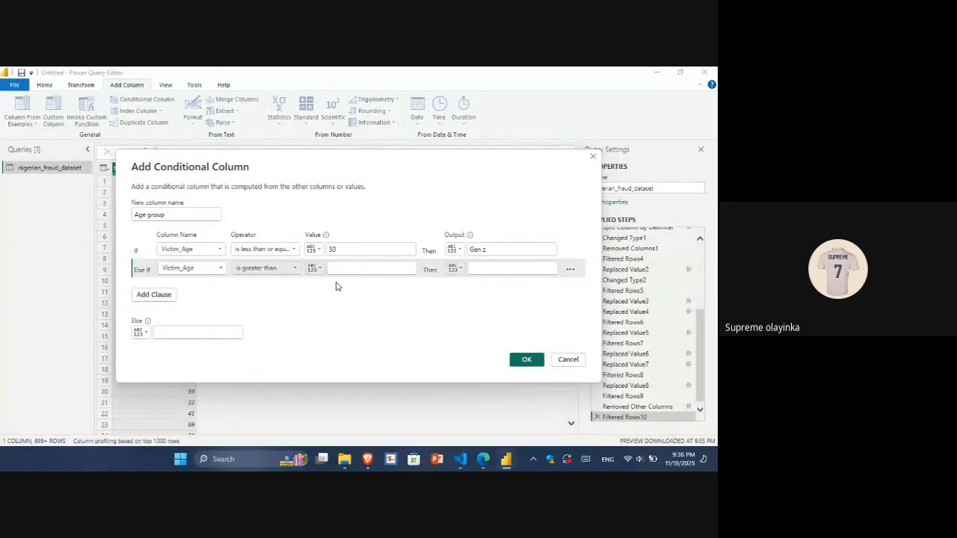
click(338, 270)
text(50)
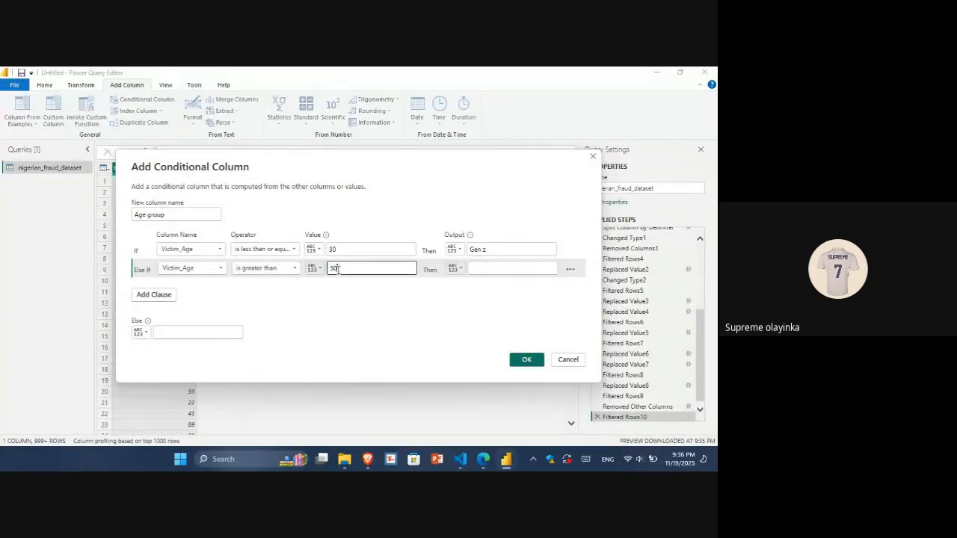
click(502, 267)
text(Millenial)
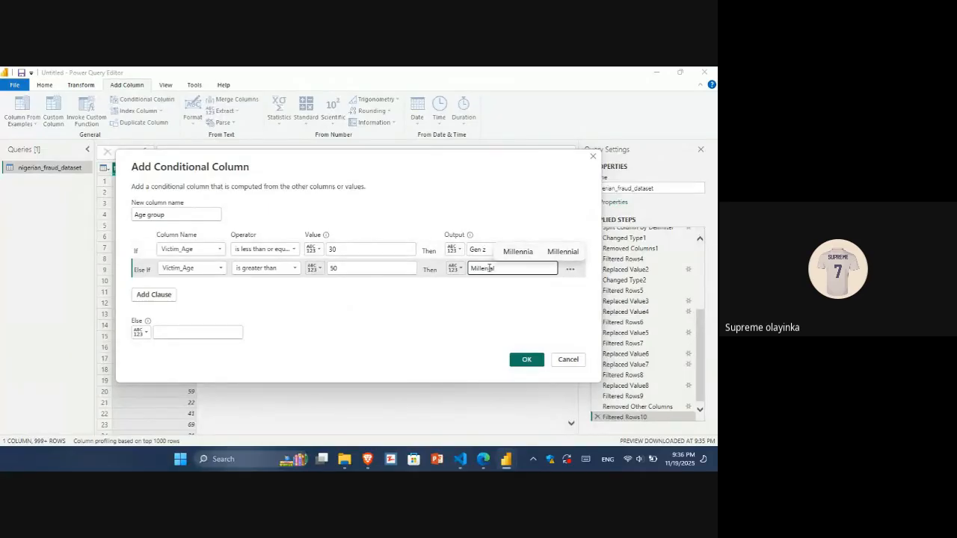
Set the else output to Elders and create the conditional column.
click(166, 332)
text(Els)
text(ers)
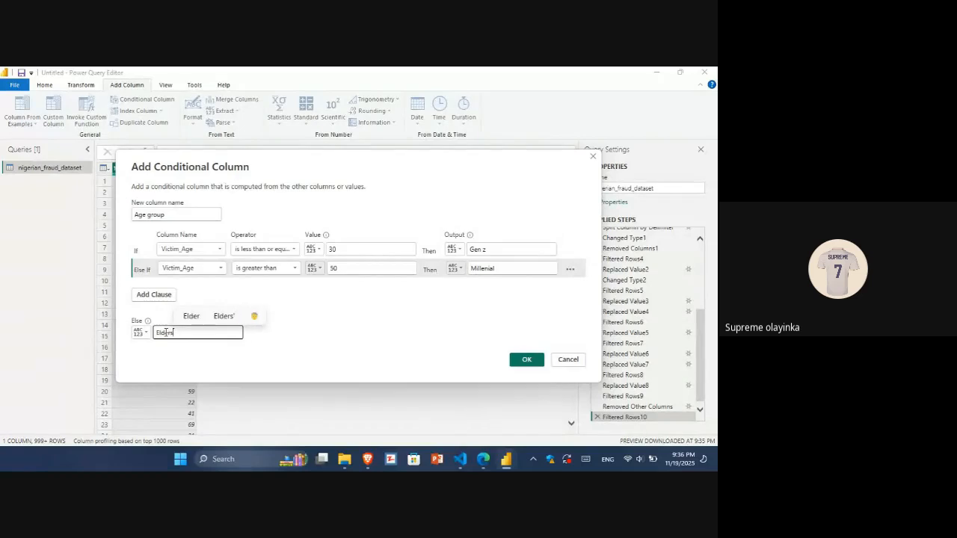
click(526, 360)
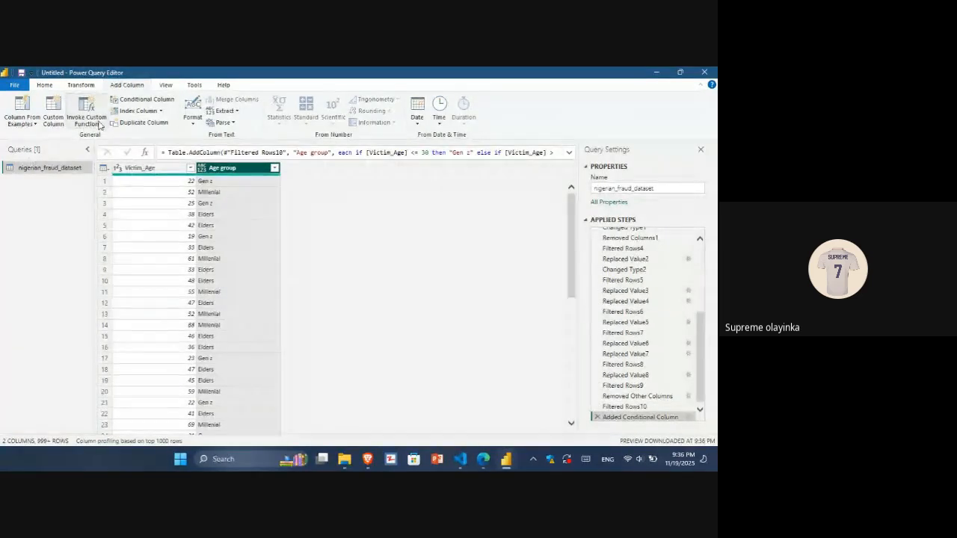
click(47, 85)
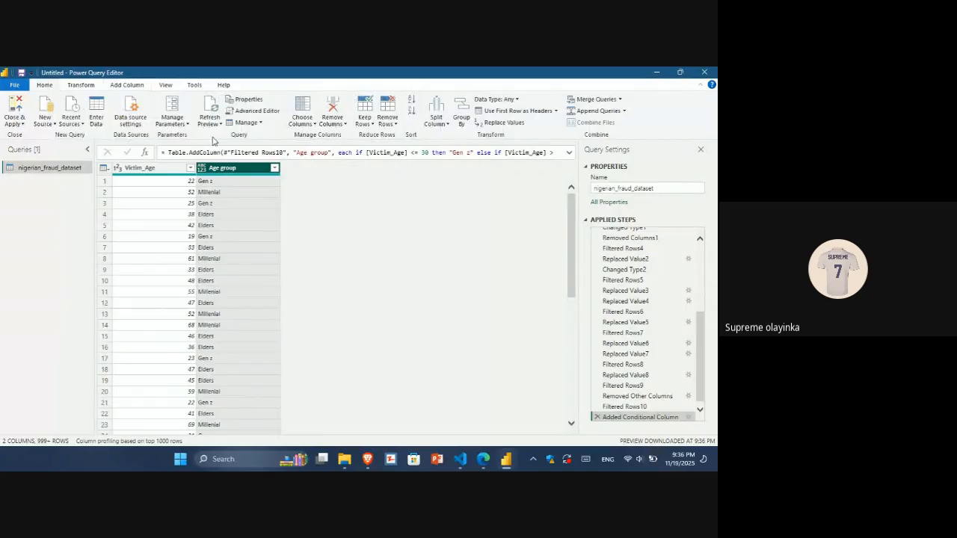
click(314, 121)
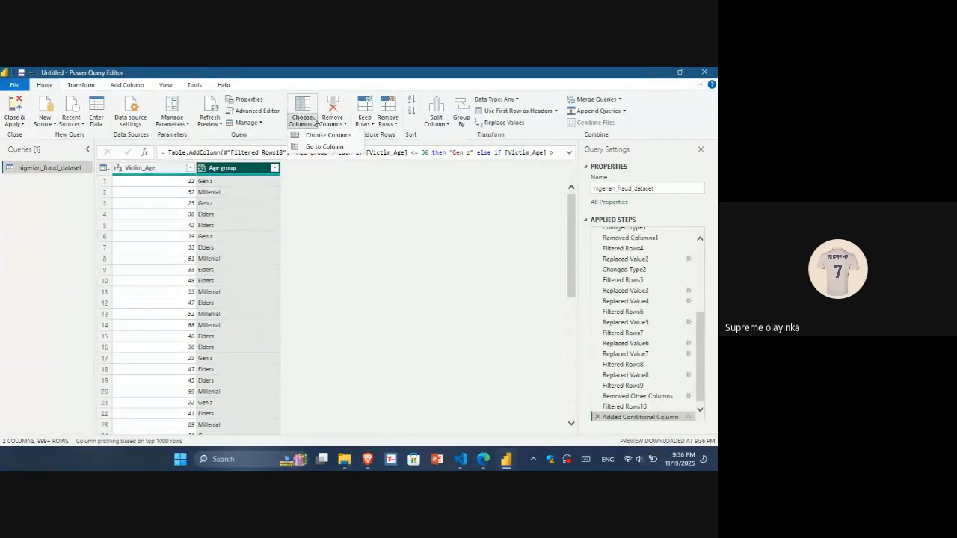
click(315, 135)
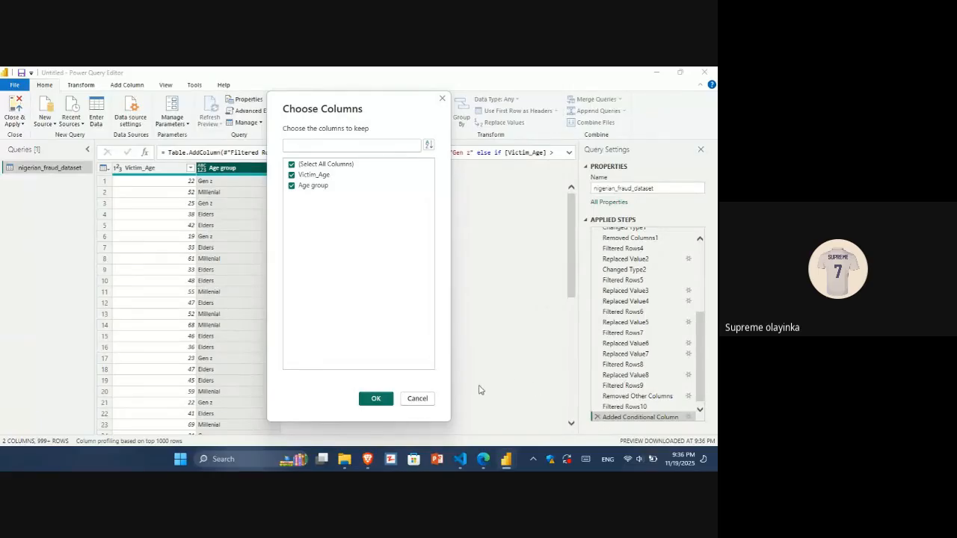
click(418, 400)
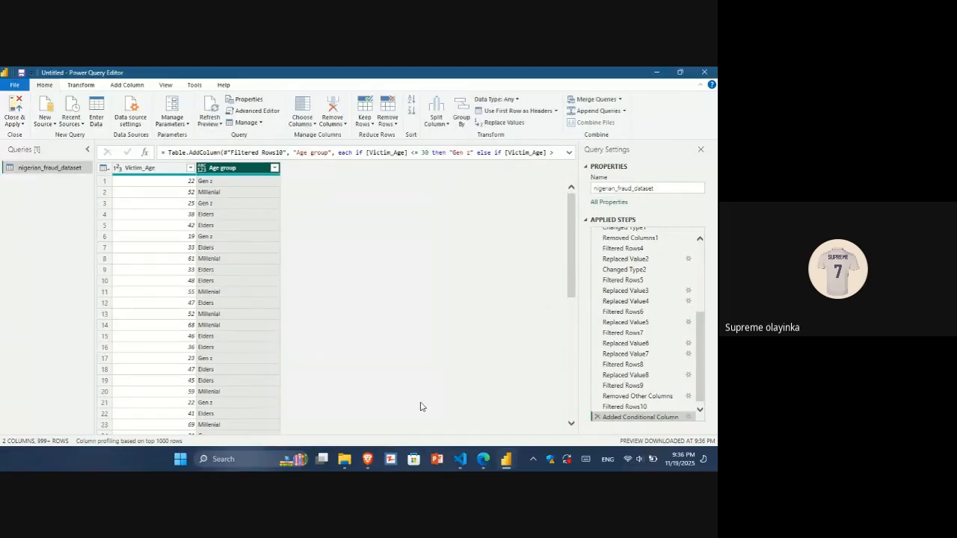
Delete the applied steps after Filtered Rows9, from Removed Other Columns through the added conditional column.
click(598, 417)
click(598, 417)
click(597, 412)
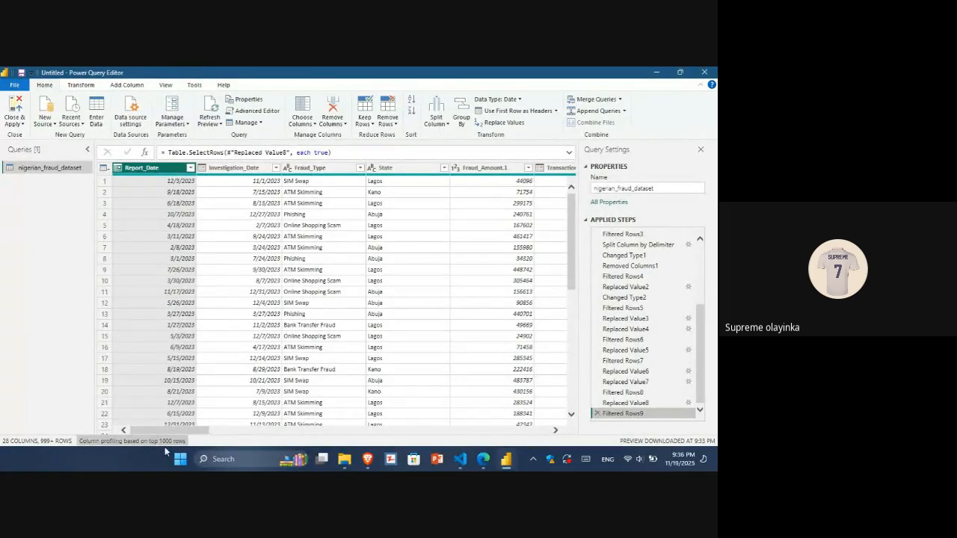
Start a new conditional column on the Victim_Age column and name it Age Group.
drag(166, 432, 366, 440)
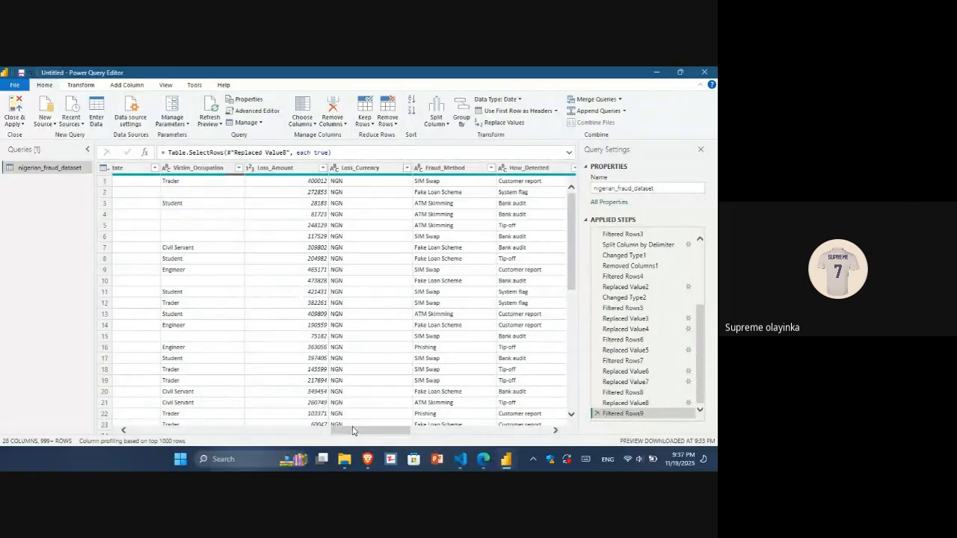
drag(354, 438, 305, 441)
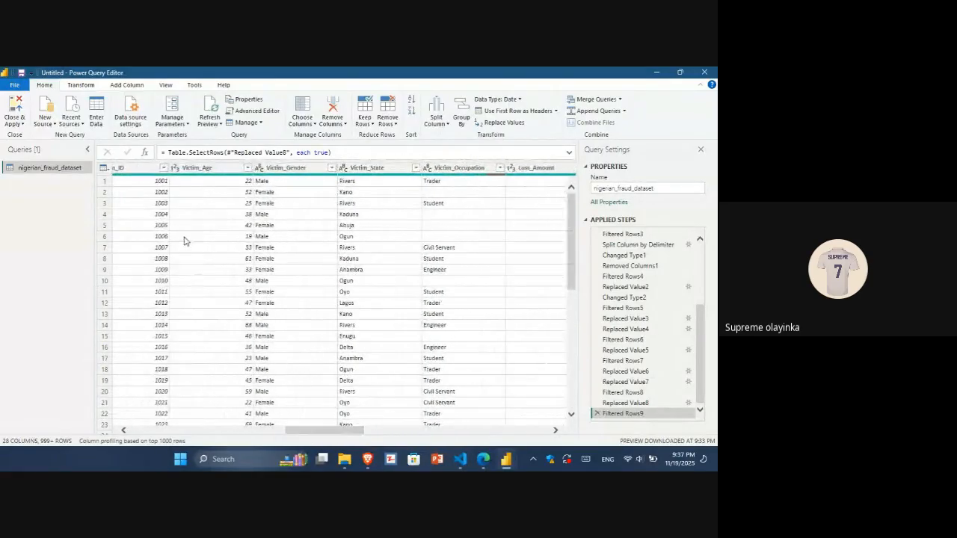
click(202, 168)
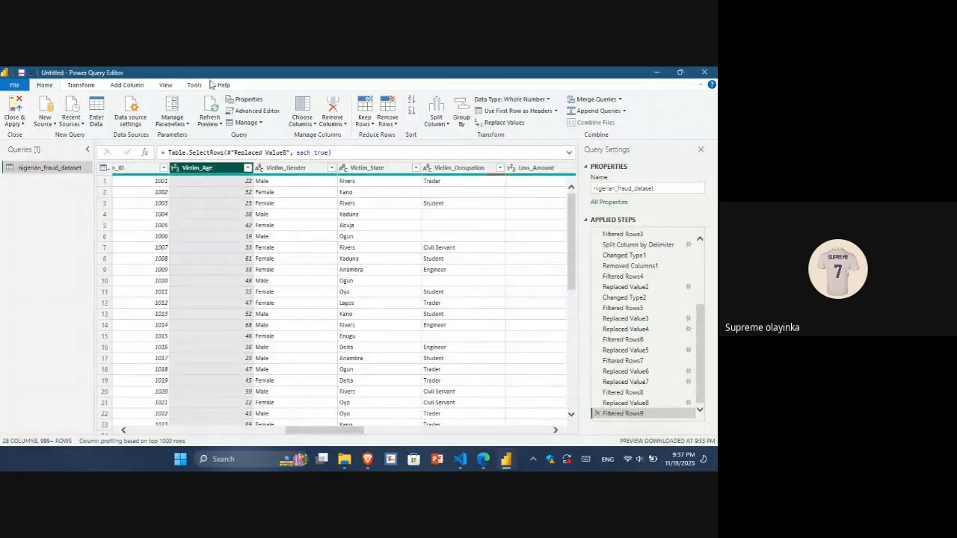
click(126, 86)
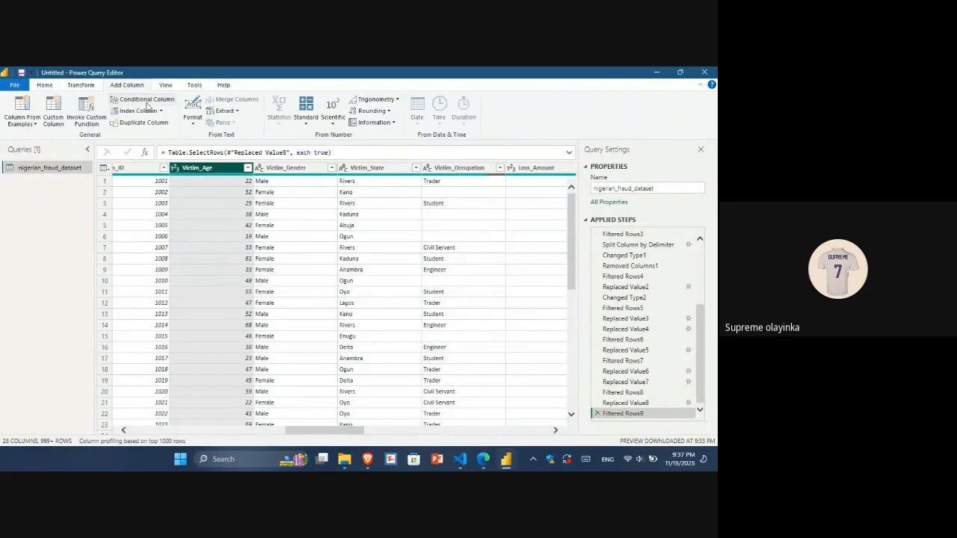
click(148, 102)
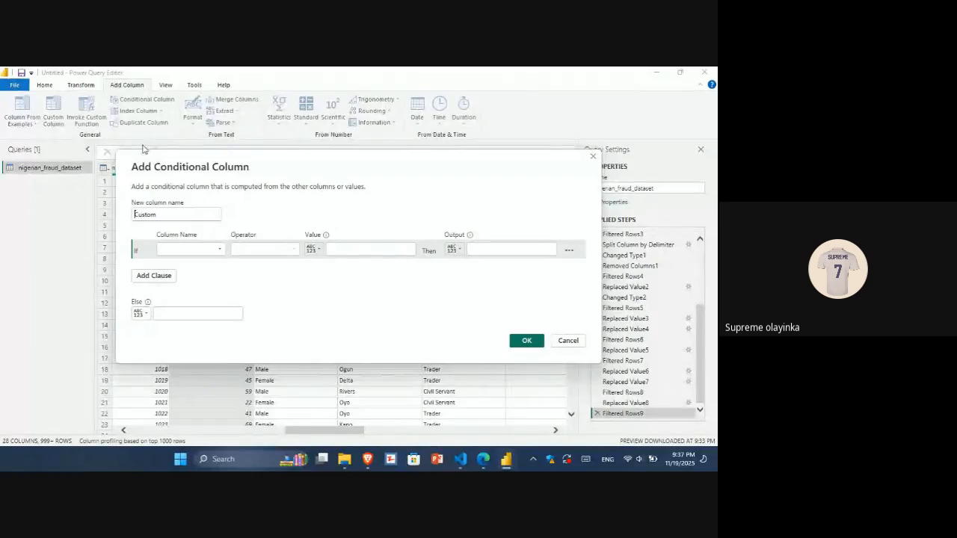
drag(174, 214, 119, 220)
text(Age)
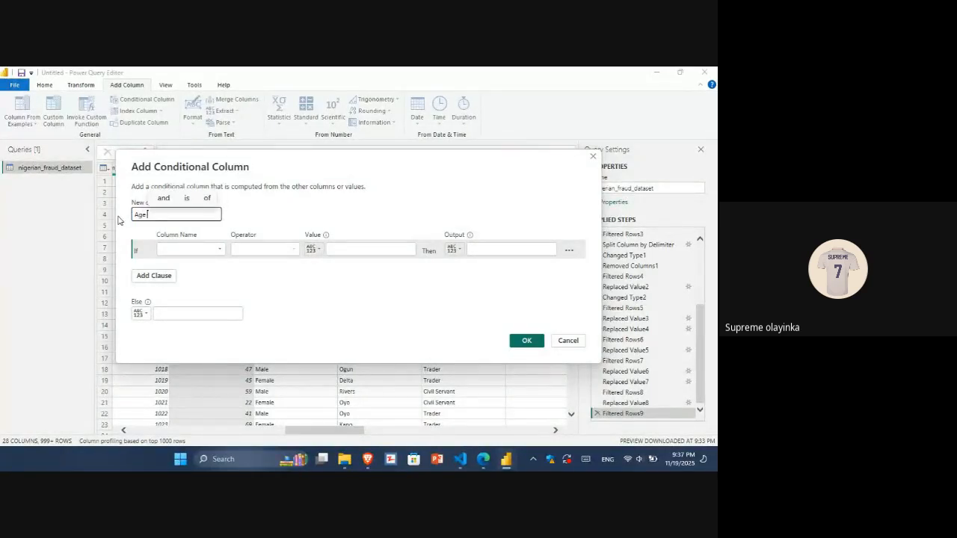
text( Grup)
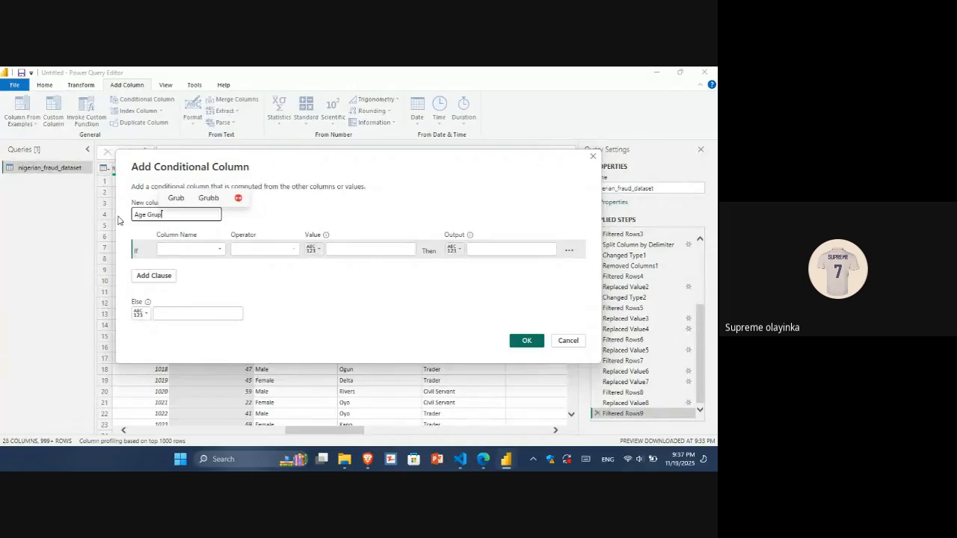
key(BackSpace)
key(BackSpace)
key(BackSpace)
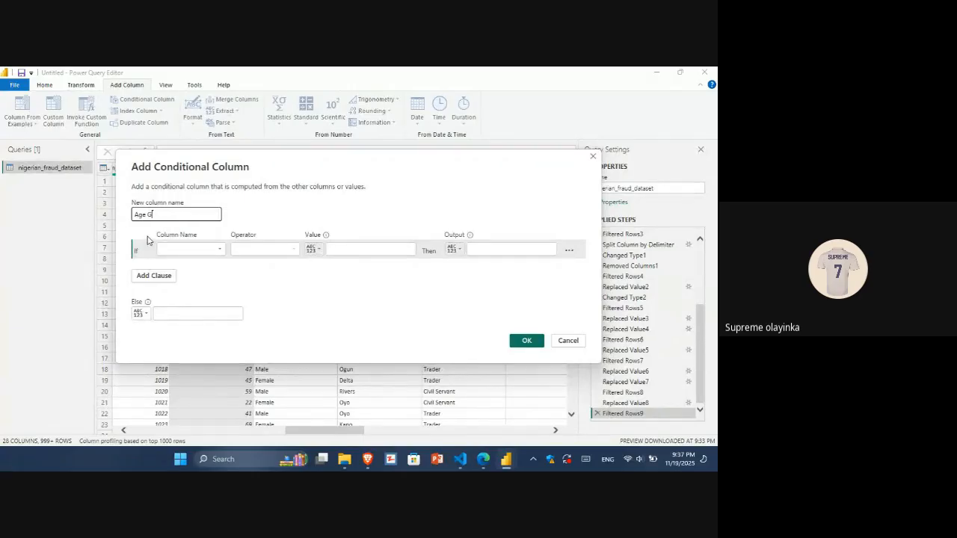
text(roup)
Set the first condition: if Victim_Age is less than or equal to 30, output Gen Z.
click(181, 249)
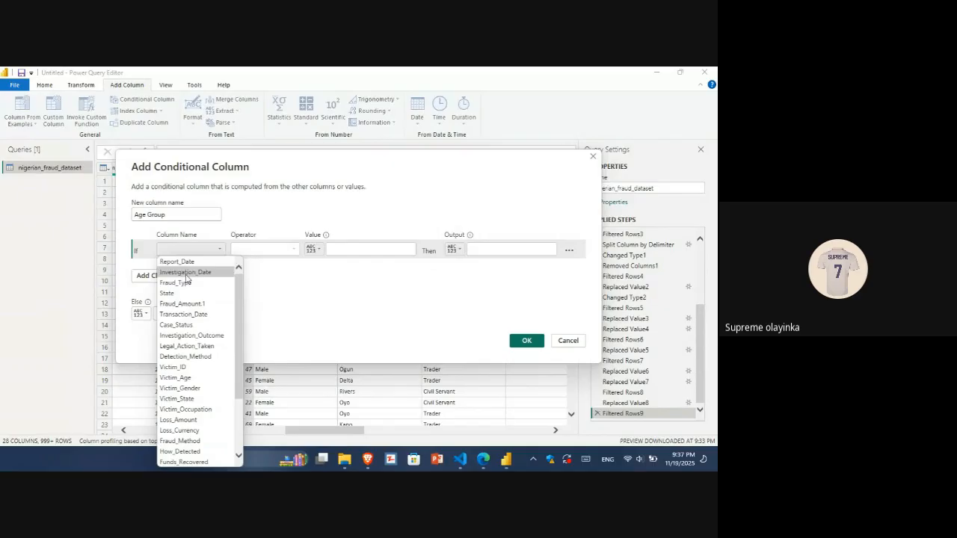
click(179, 377)
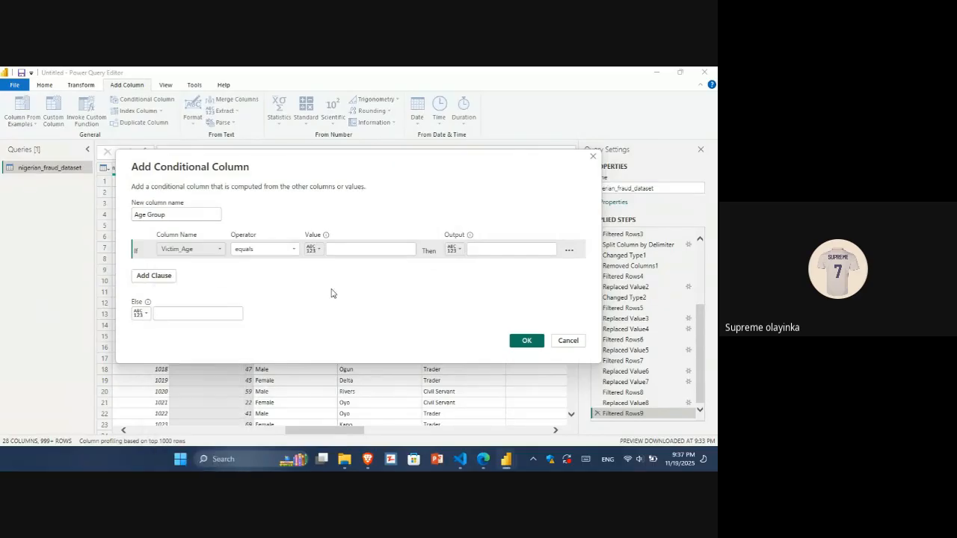
click(294, 253)
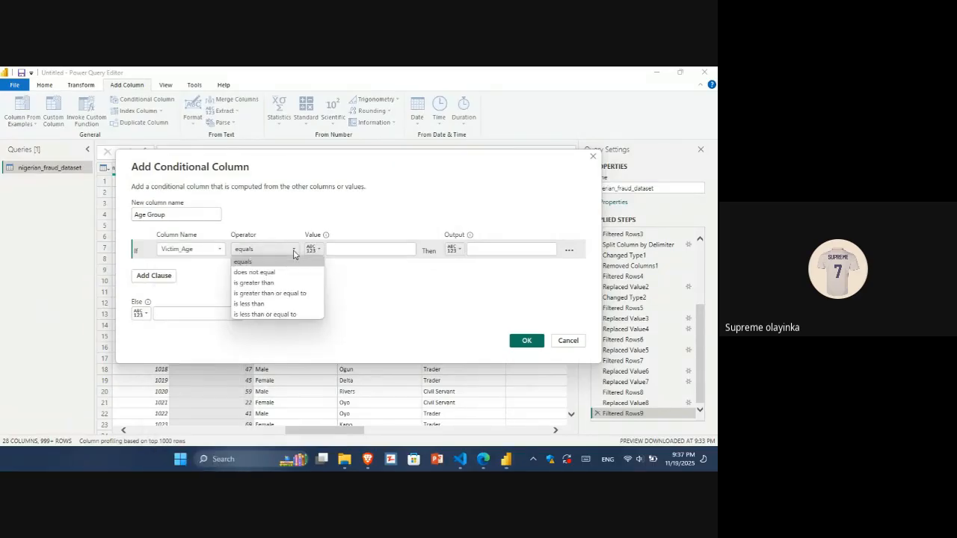
click(296, 315)
click(356, 248)
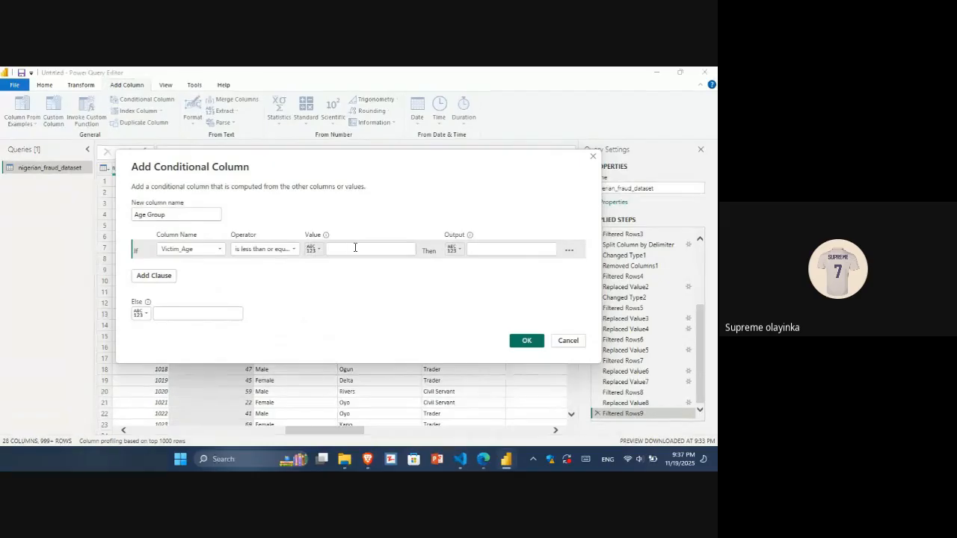
text(30)
click(477, 250)
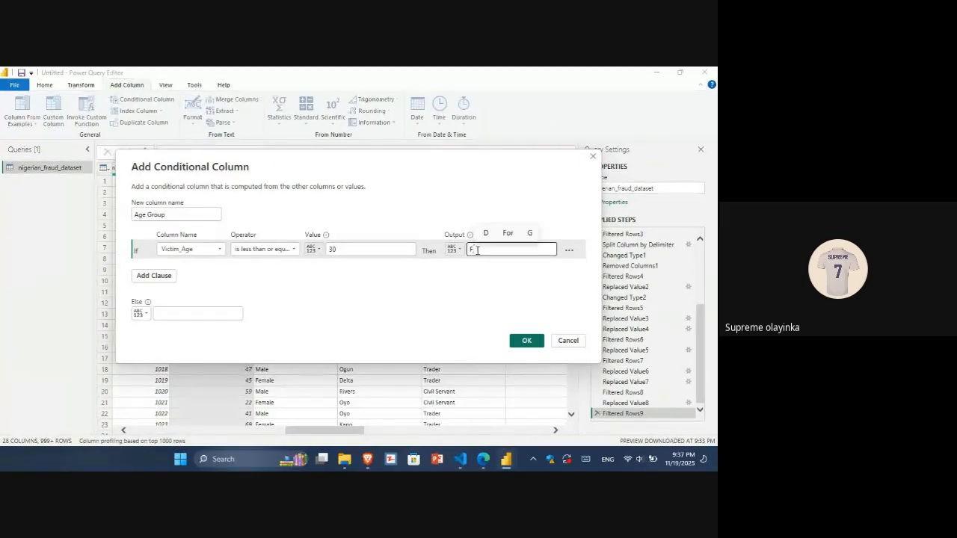
text(gen Z)
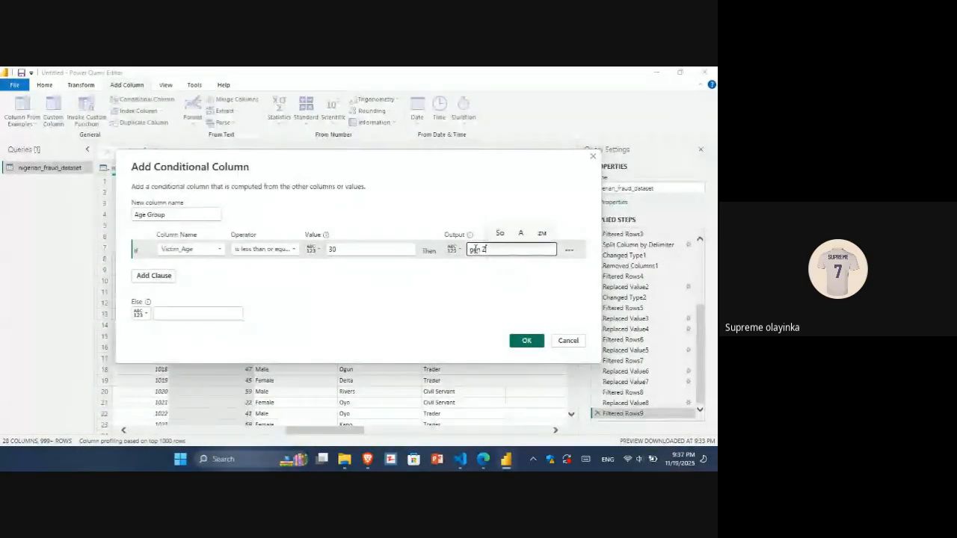
key(Tab)
double_click(474, 249)
text(Gen)
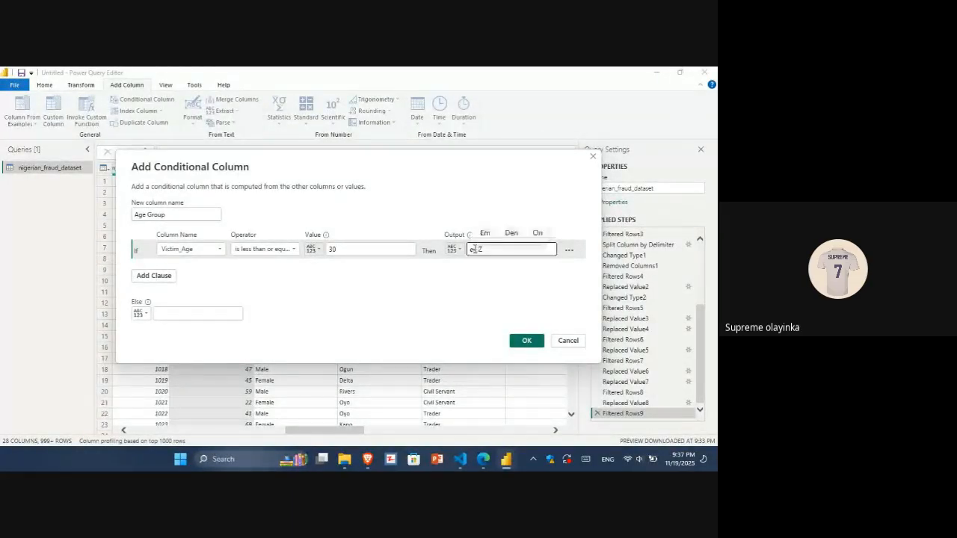
Add a clause: else if Victim_Age is less than or equal to 50, output Millenial.
click(164, 277)
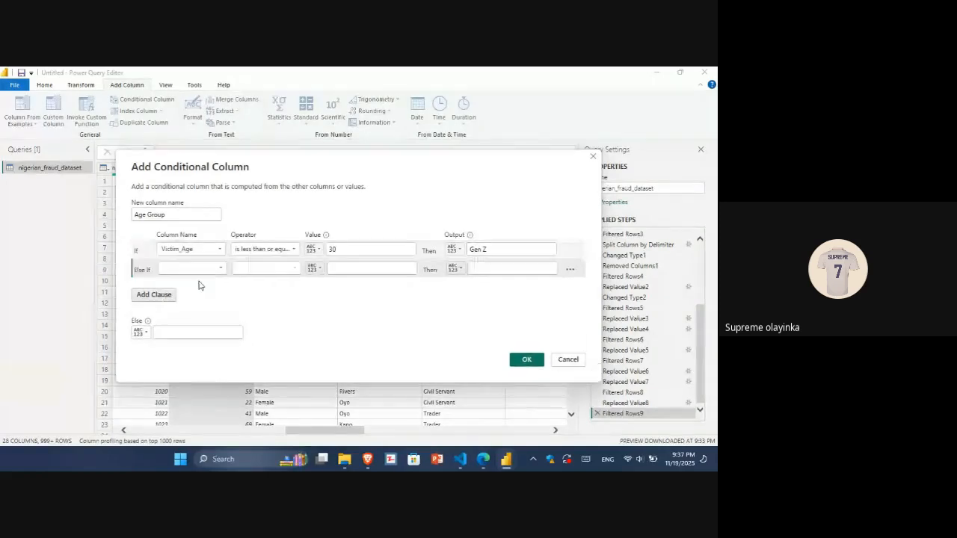
click(209, 269)
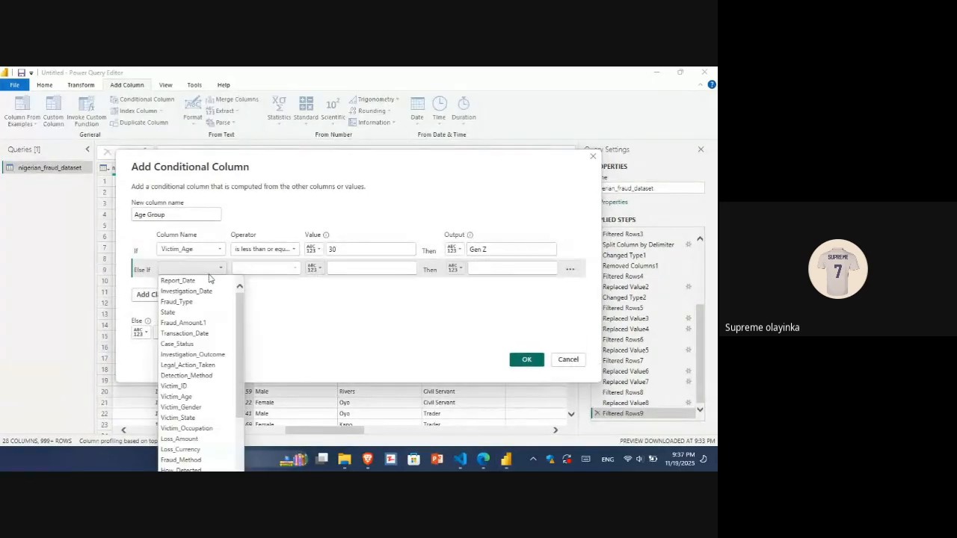
click(187, 397)
click(288, 268)
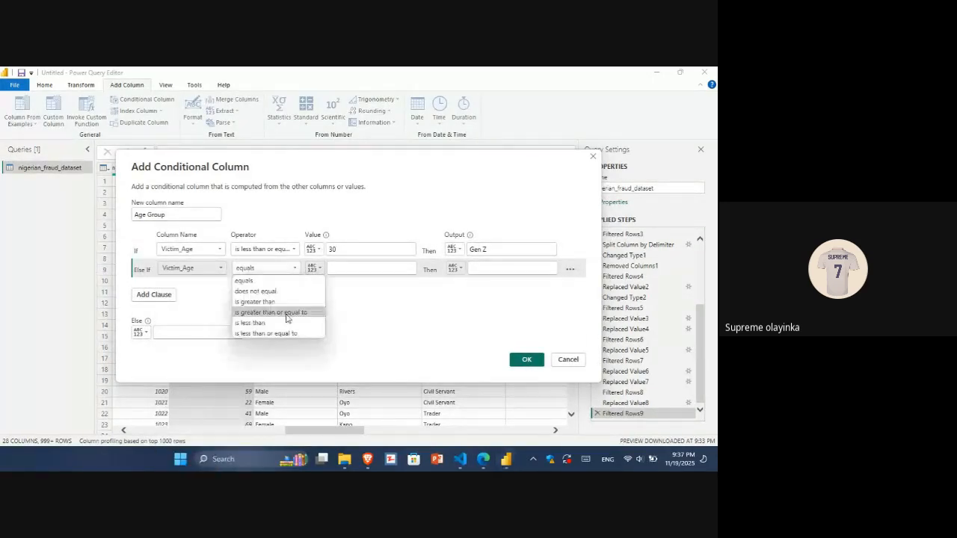
click(291, 333)
click(340, 267)
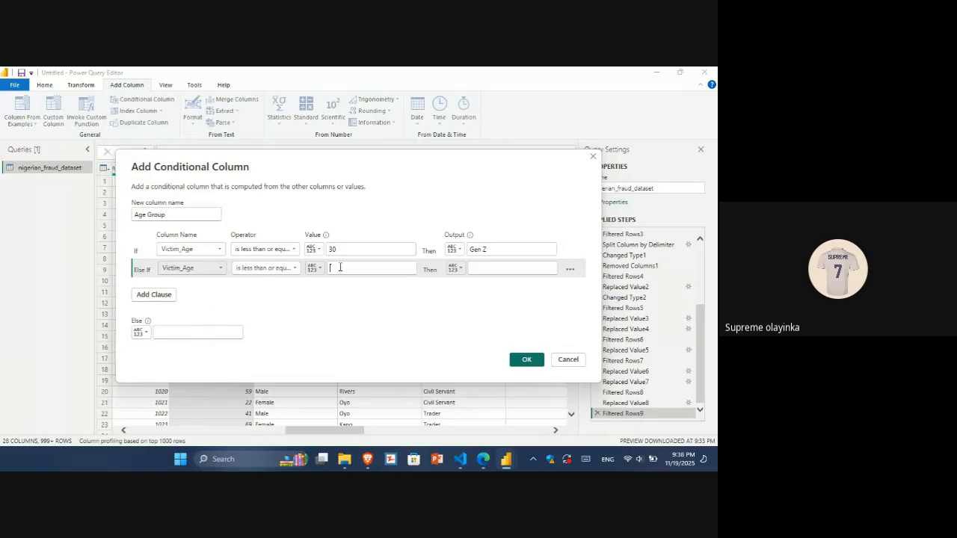
text(50)
click(517, 269)
text(Millen)
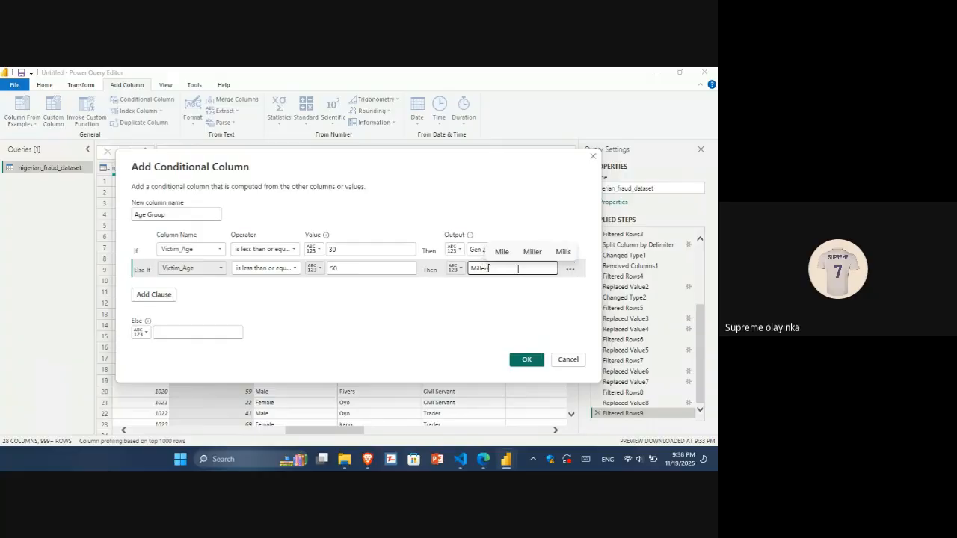
text(ia)
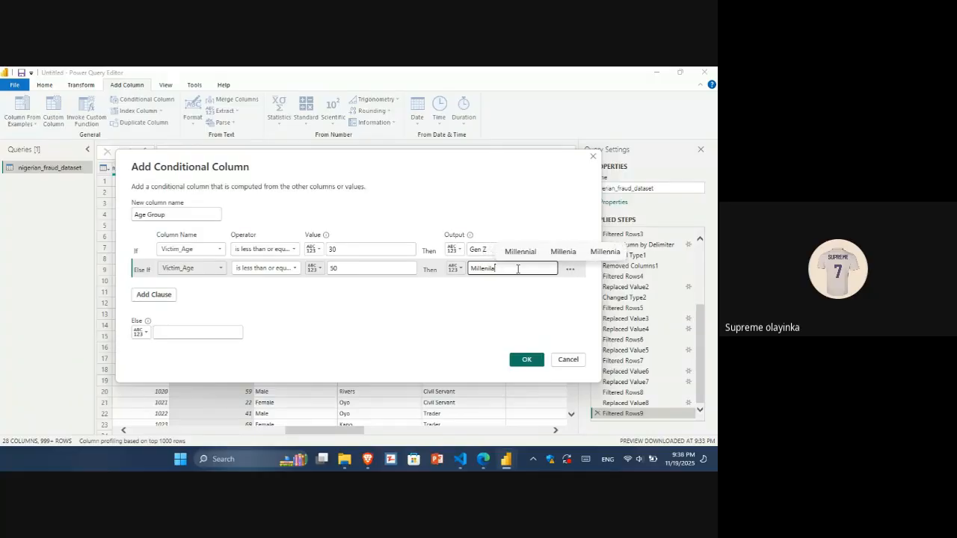
text(l)
Set the else output to Elders and create the Age Group conditional column.
click(183, 333)
text(Elders)
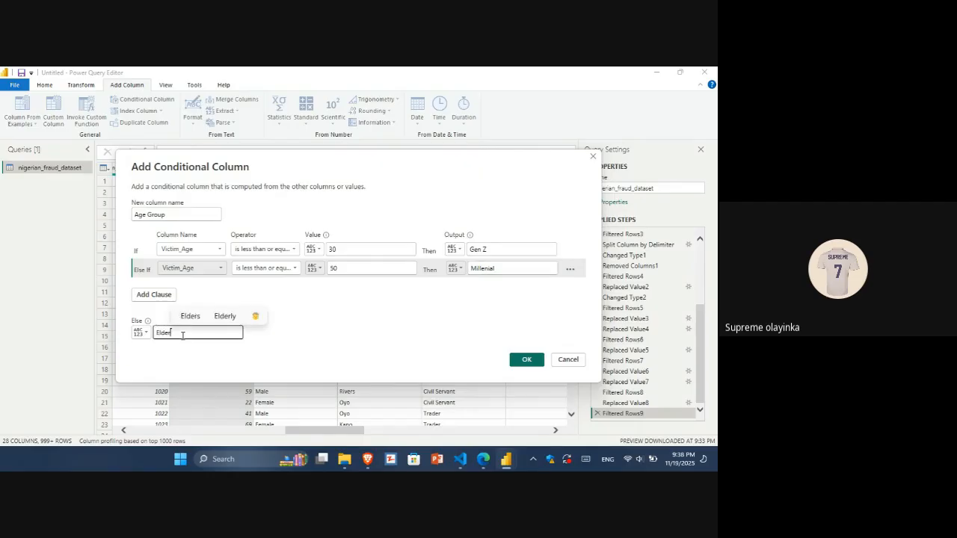
click(526, 360)
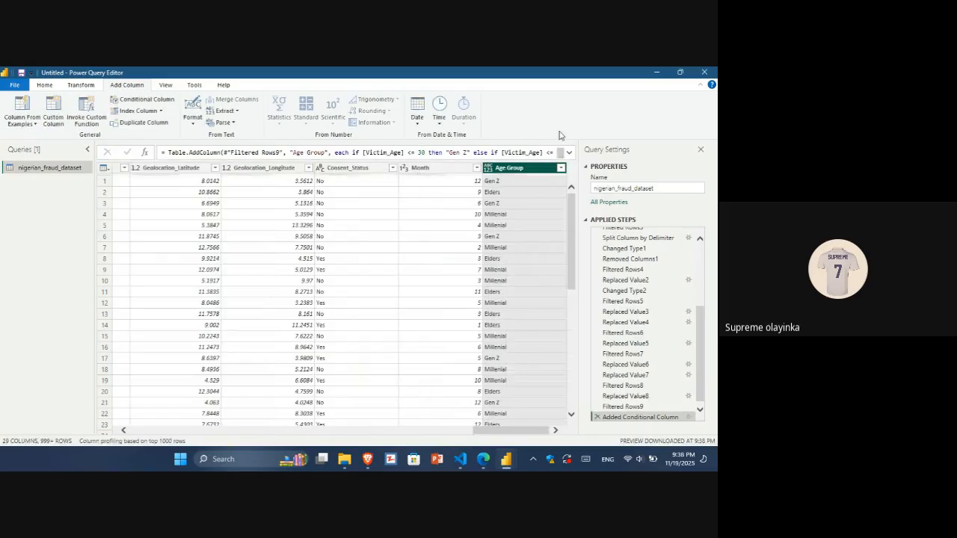
Set the Age Group column's data type to Text, then close and apply the query changes.
click(487, 170)
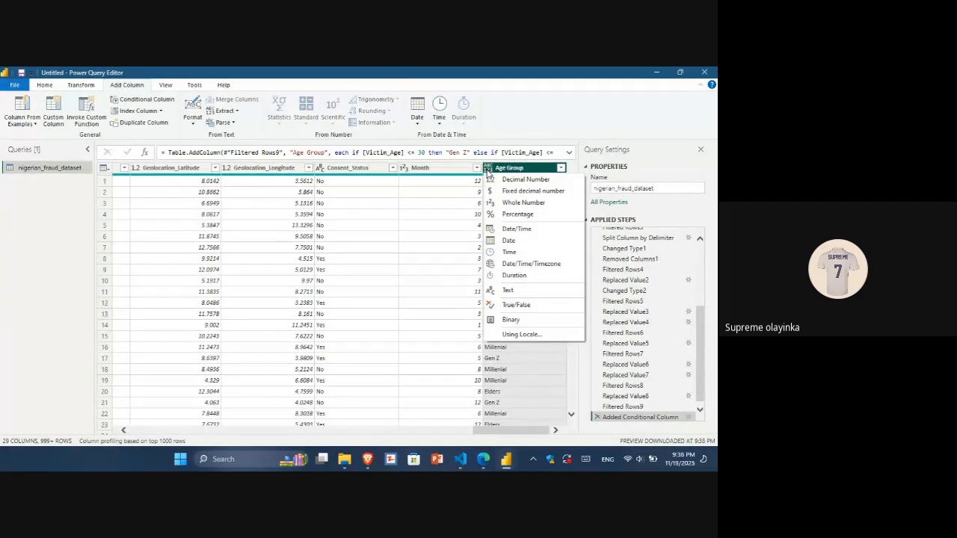
click(499, 291)
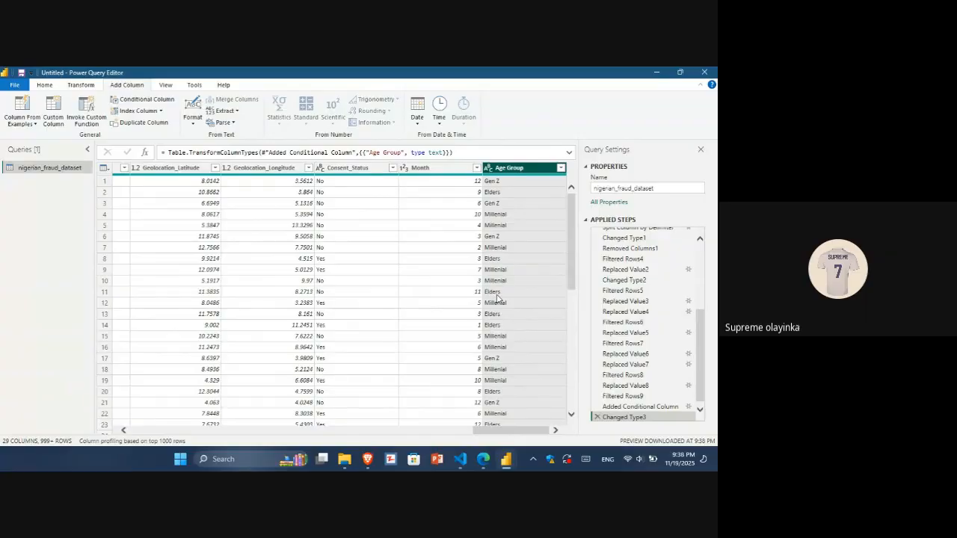
click(48, 86)
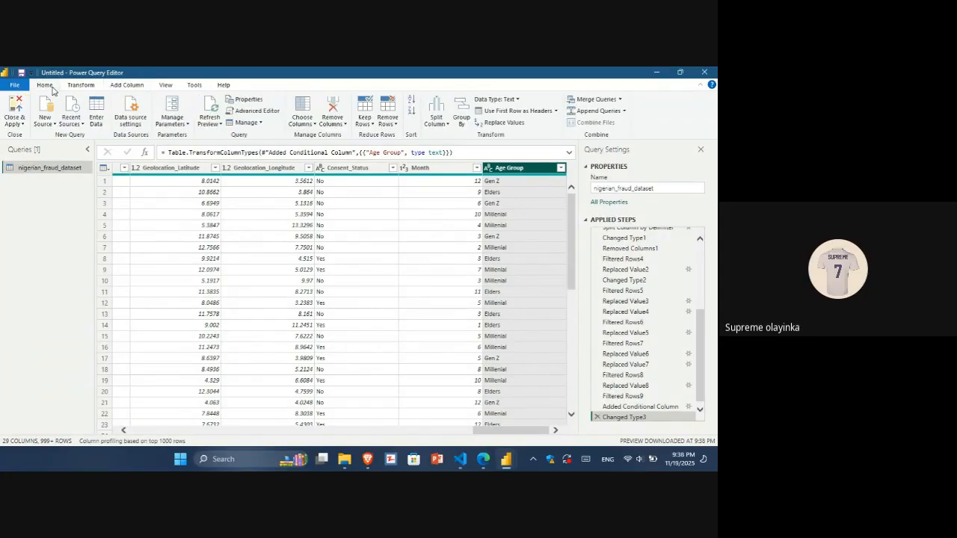
click(12, 124)
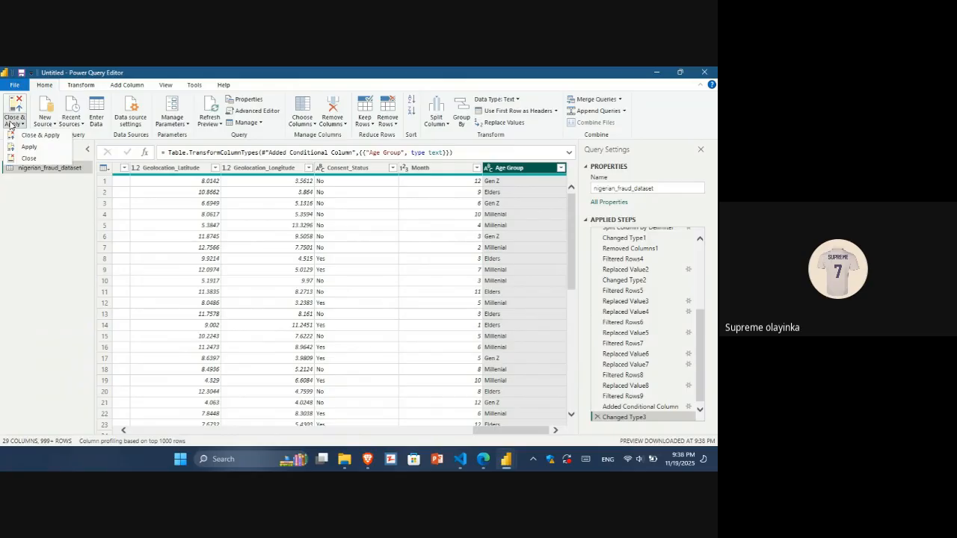
click(43, 140)
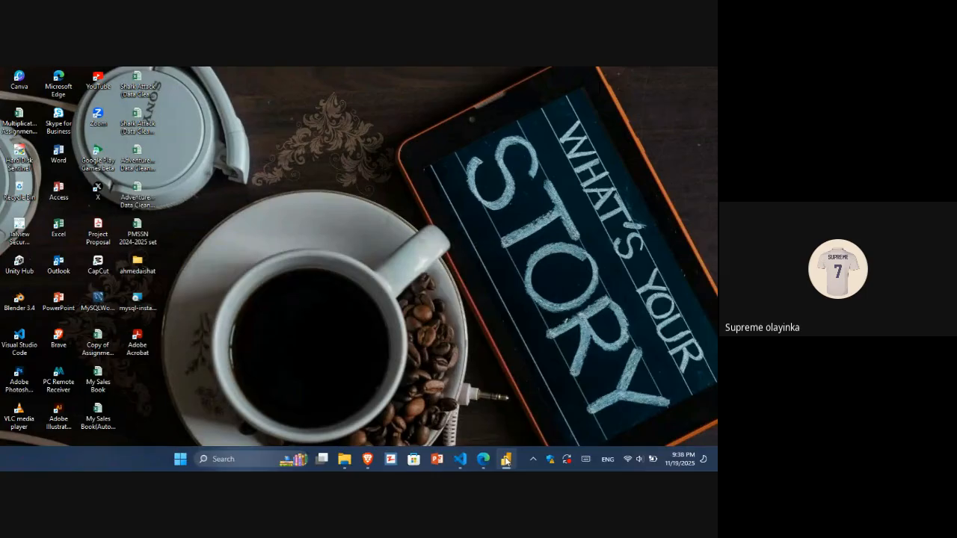
Switch to the Power BI Desktop report window.
mouse_move(506, 463)
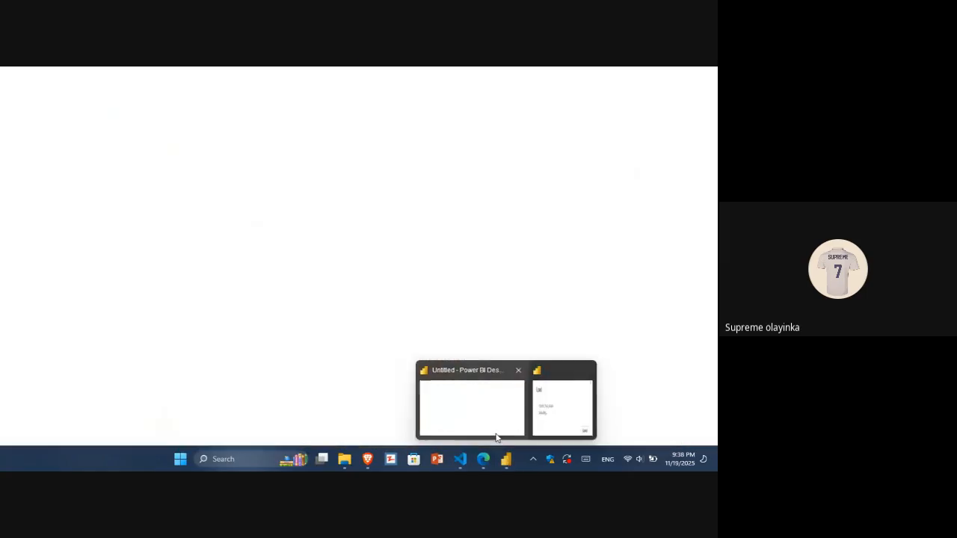
click(496, 433)
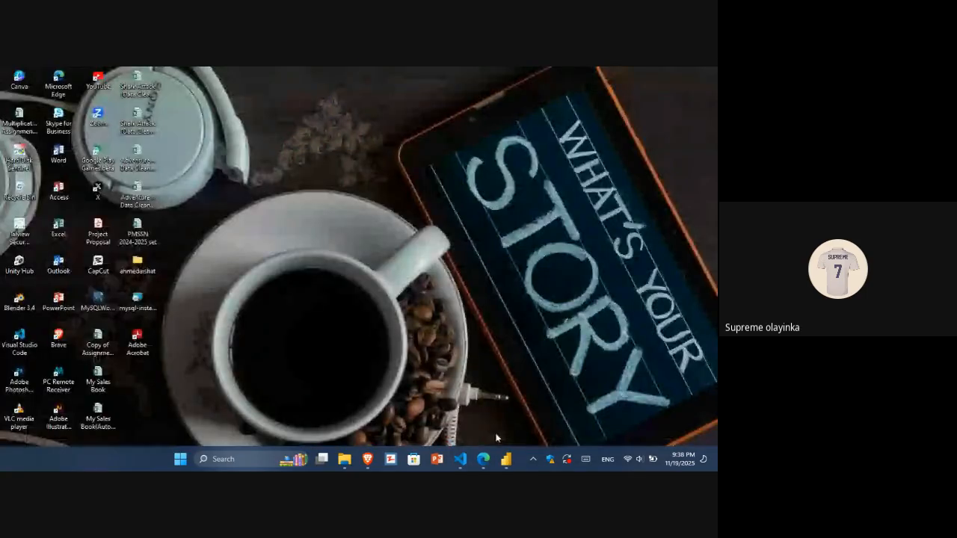
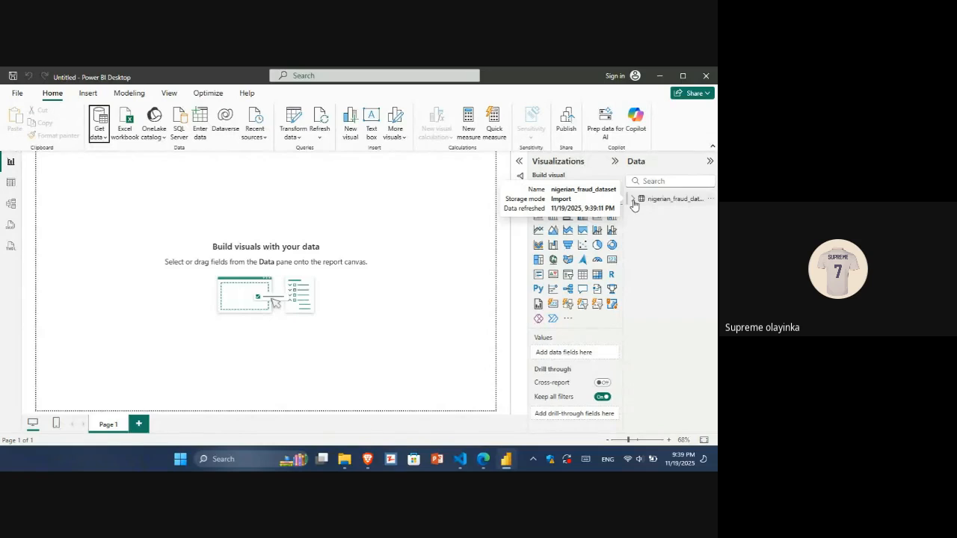
Insert a rectangle shape onto the report canvas and dismiss the sign-in dialog.
click(88, 93)
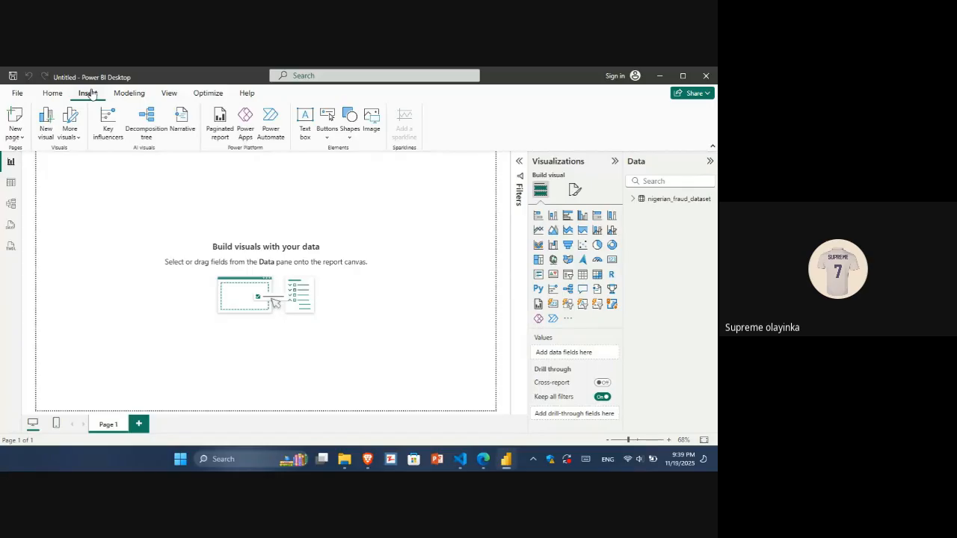
click(350, 138)
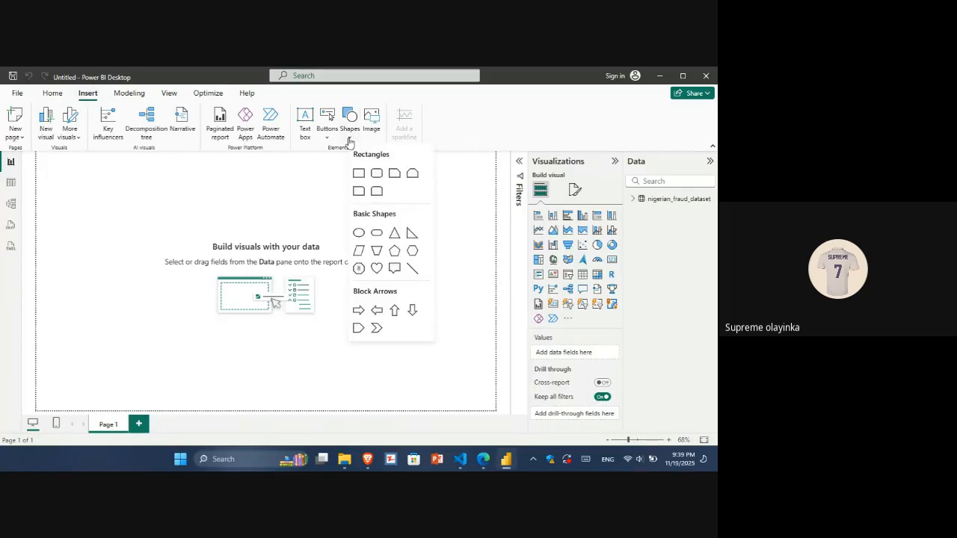
click(359, 174)
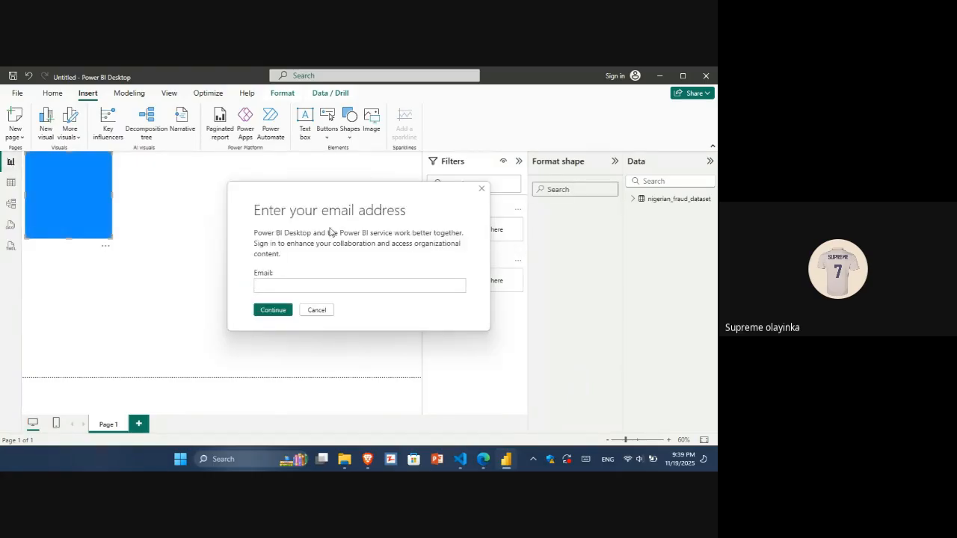
click(483, 190)
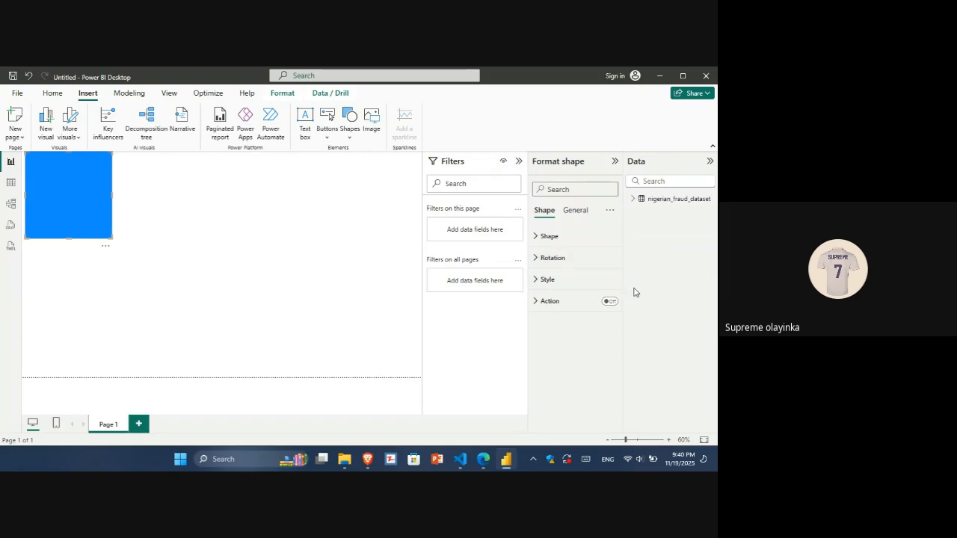
Collapse the Data, Format shape and Filters panes to widen the canvas.
click(712, 165)
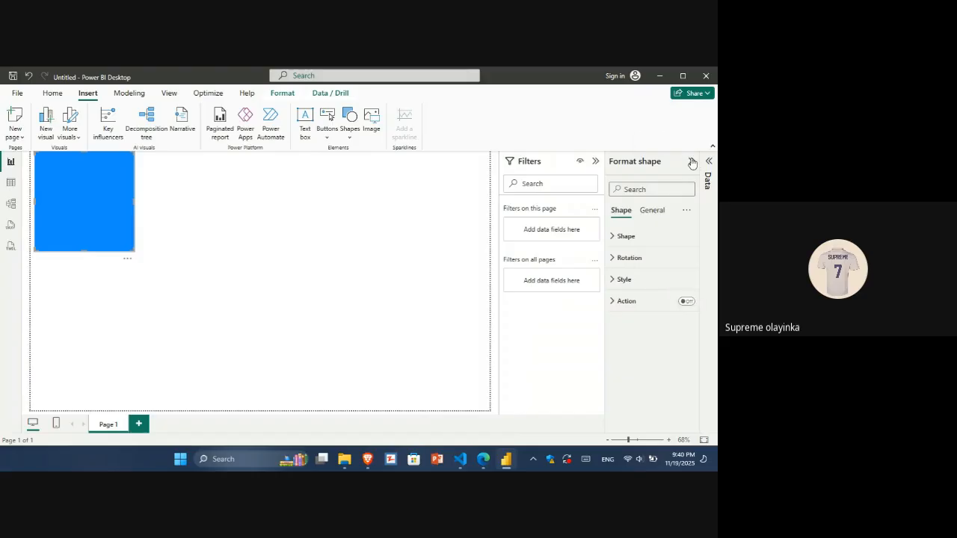
click(688, 160)
click(673, 161)
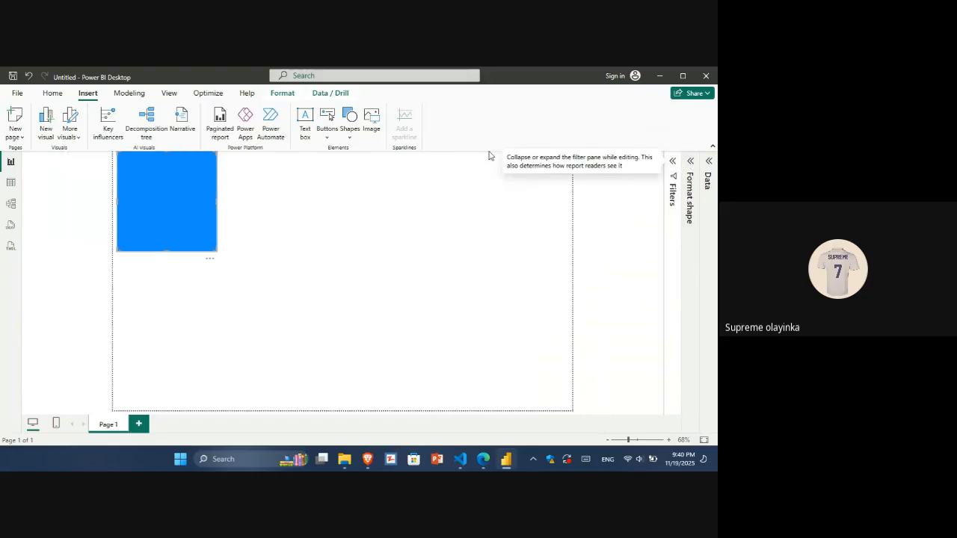
Resize the rectangle so it covers the entire report page.
mouse_move(156, 206)
mouse_down()
mouse_move(153, 221)
mouse_move(150, 201)
mouse_up()
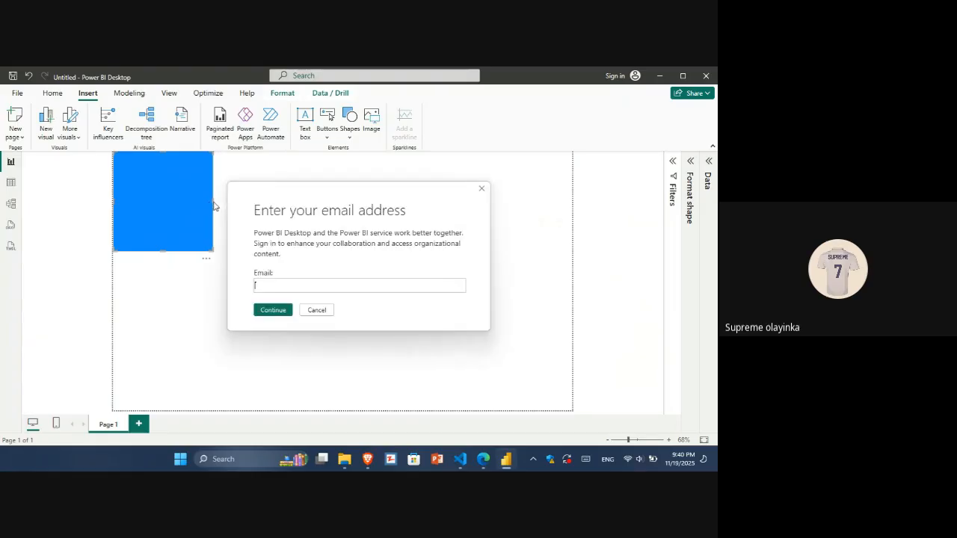
click(483, 190)
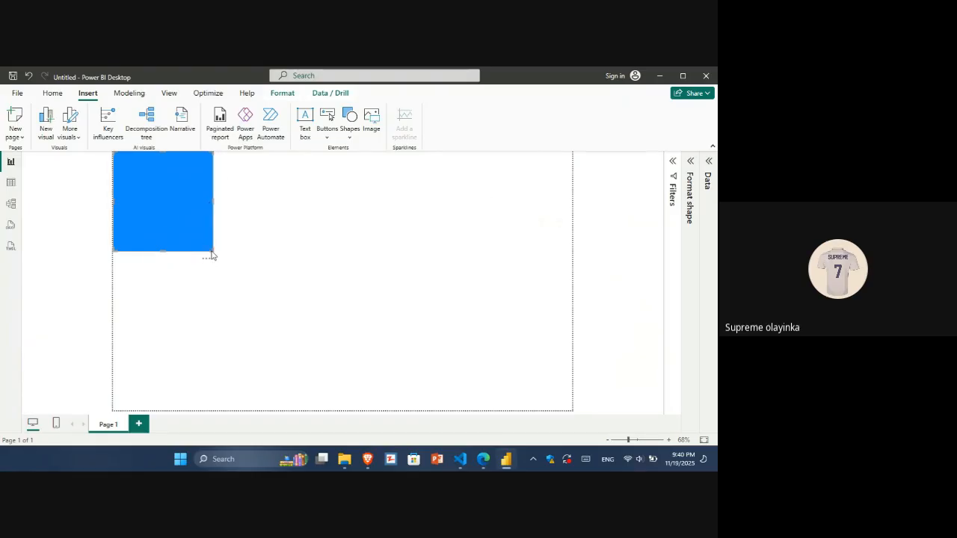
drag(211, 252, 575, 416)
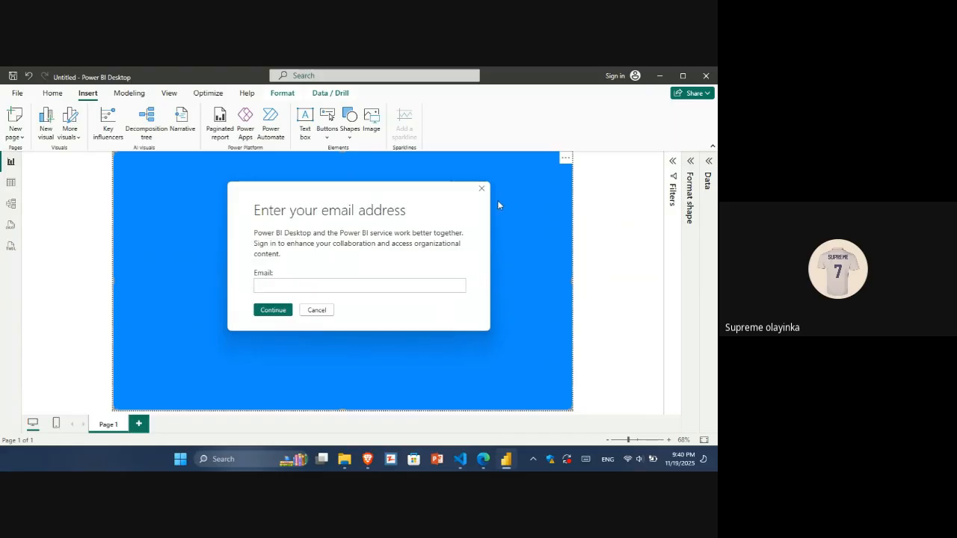
click(482, 190)
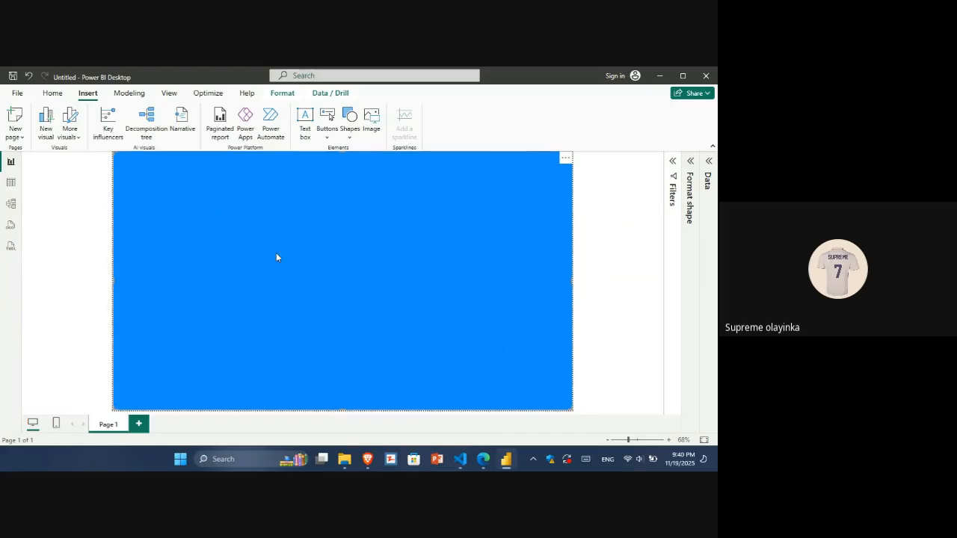
Open the shape's formatting pane and set the shape type to Rectangle.
click(691, 163)
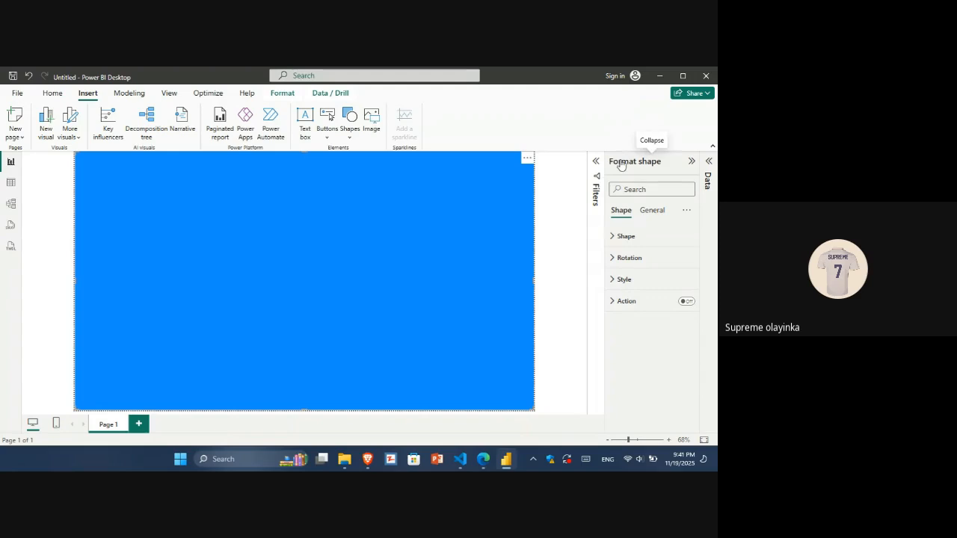
click(622, 238)
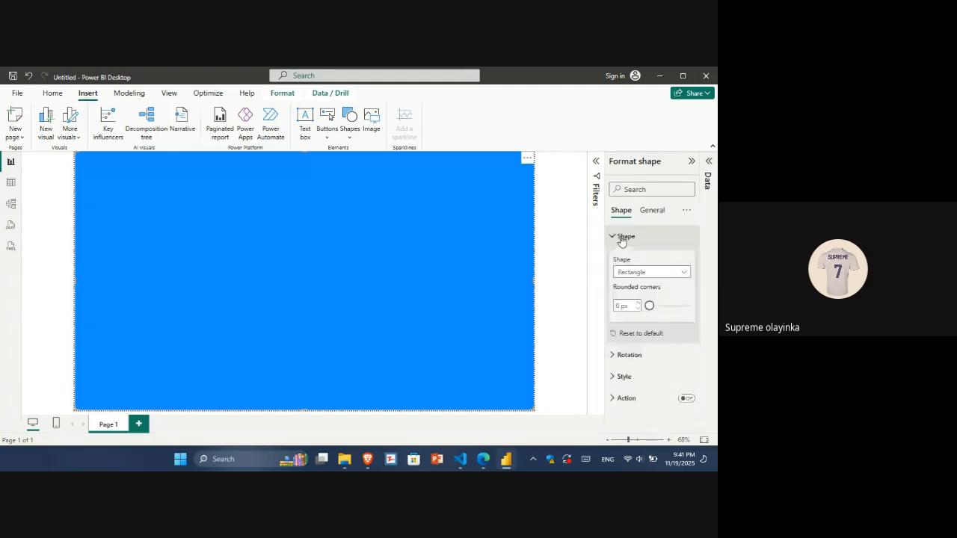
click(674, 273)
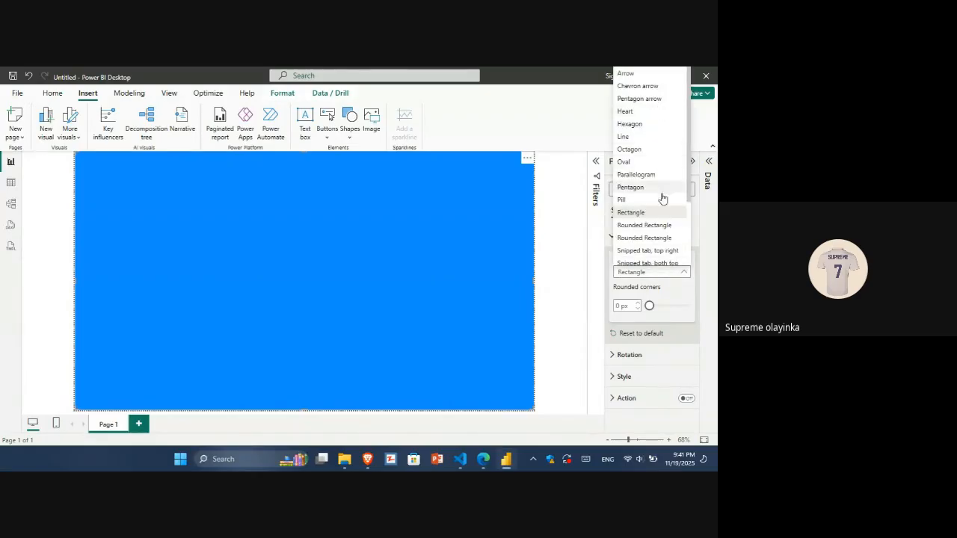
click(655, 214)
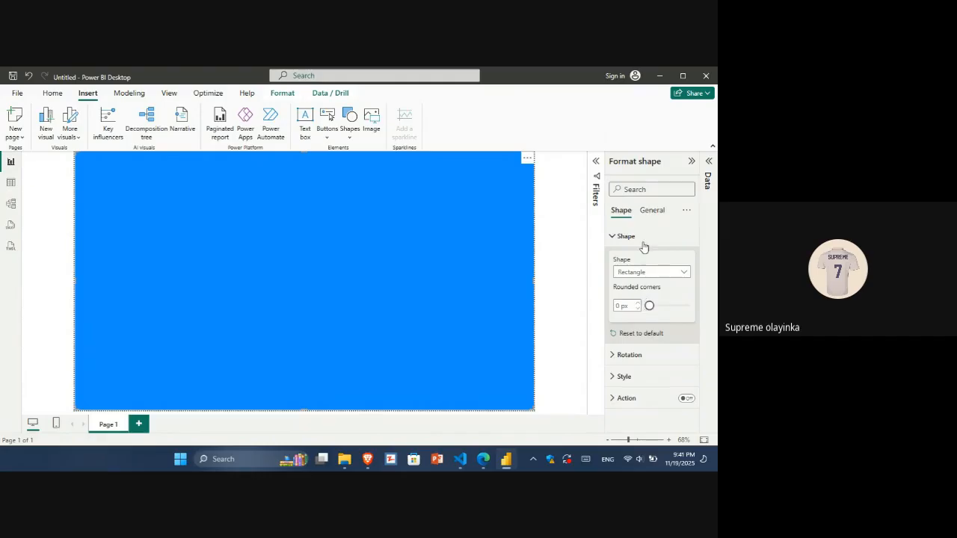
click(632, 250)
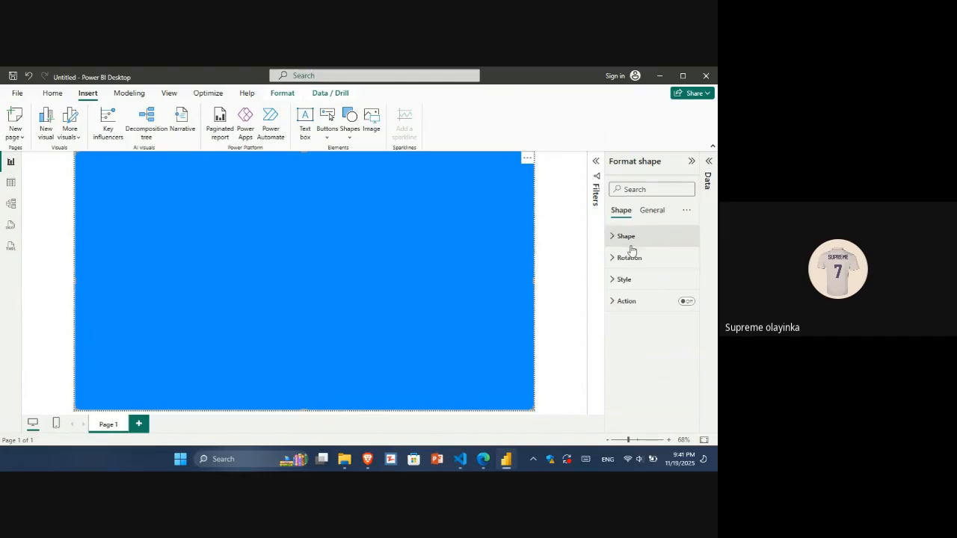
Turn off the rectangle's fill in its style settings.
click(629, 260)
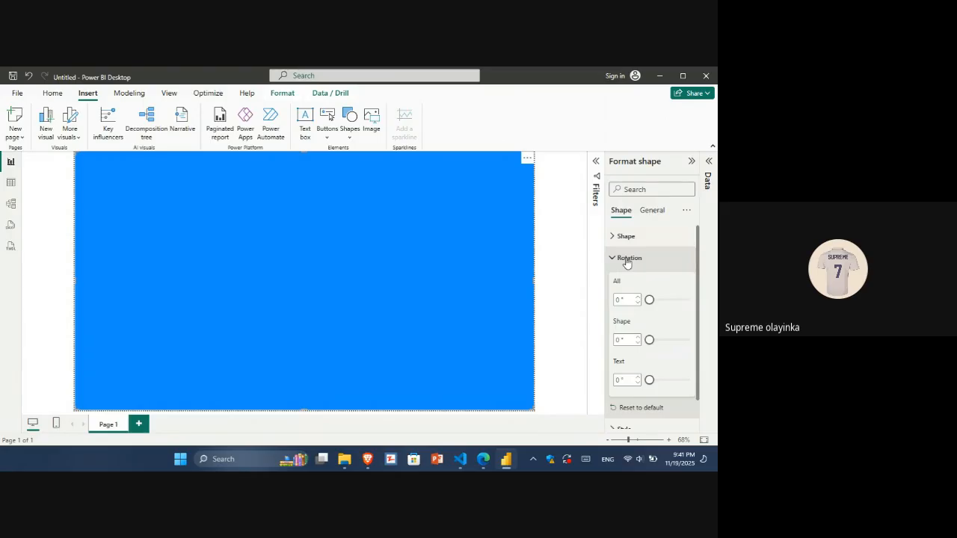
click(626, 259)
click(626, 280)
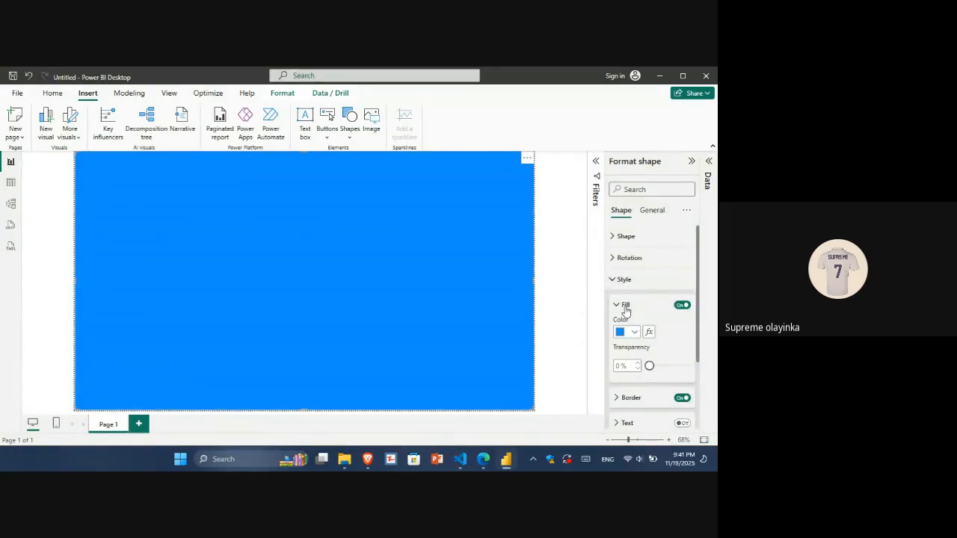
click(682, 306)
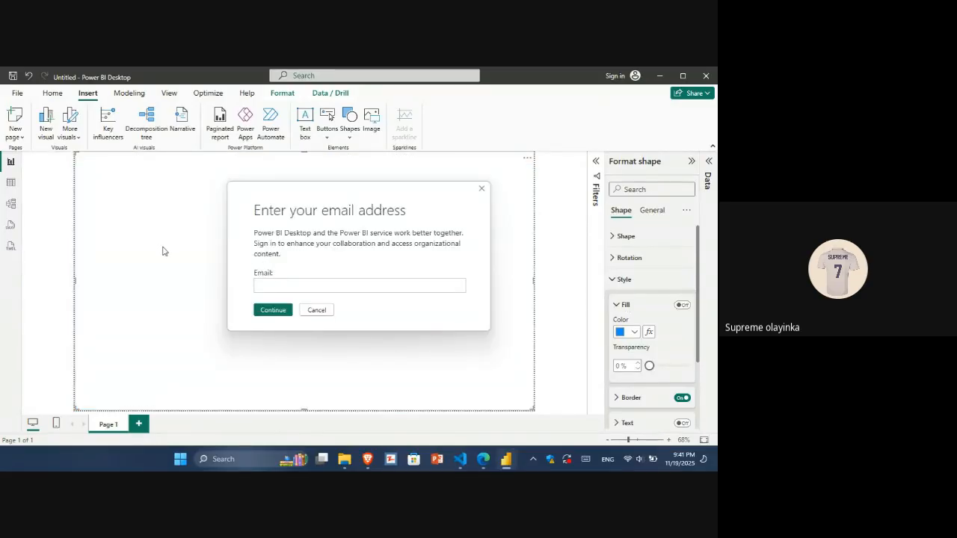
click(482, 189)
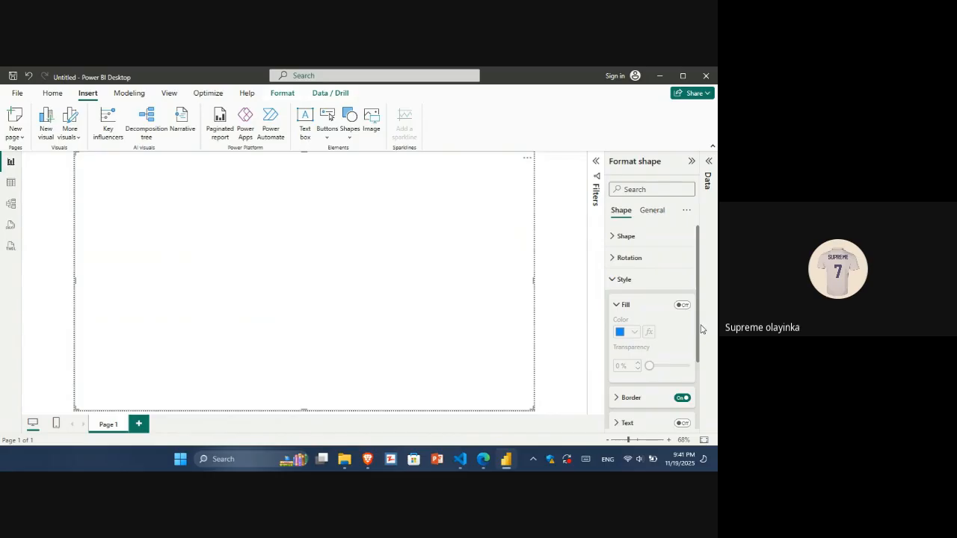
Switch to the web browser and search for blue hex code in a new tab.
scroll(699, 327, down, 2)
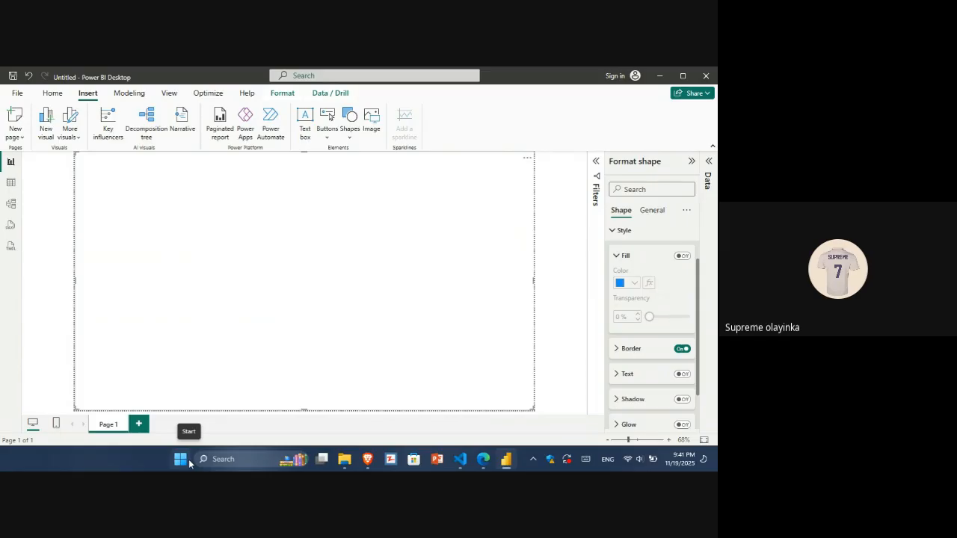
key(alt+Tab)
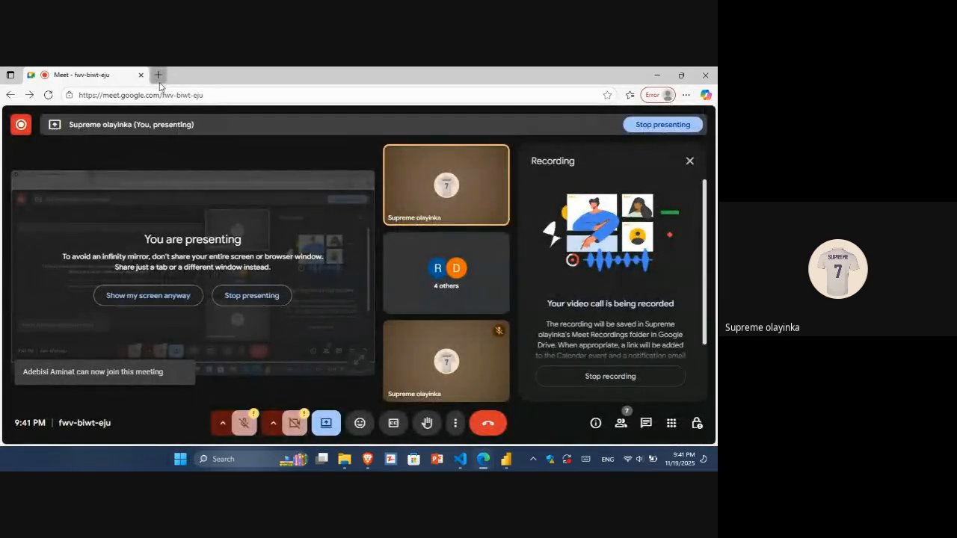
click(158, 75)
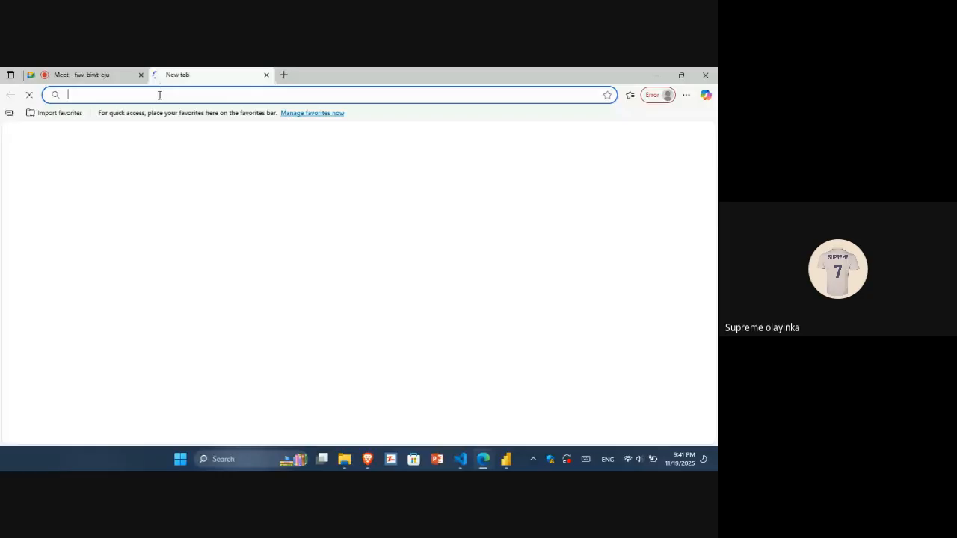
click(159, 95)
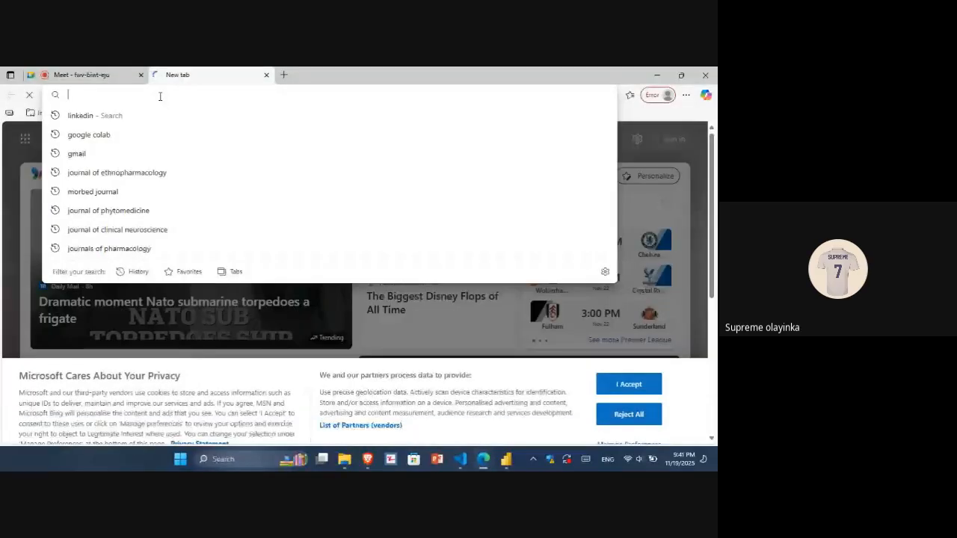
text(blue hex code)
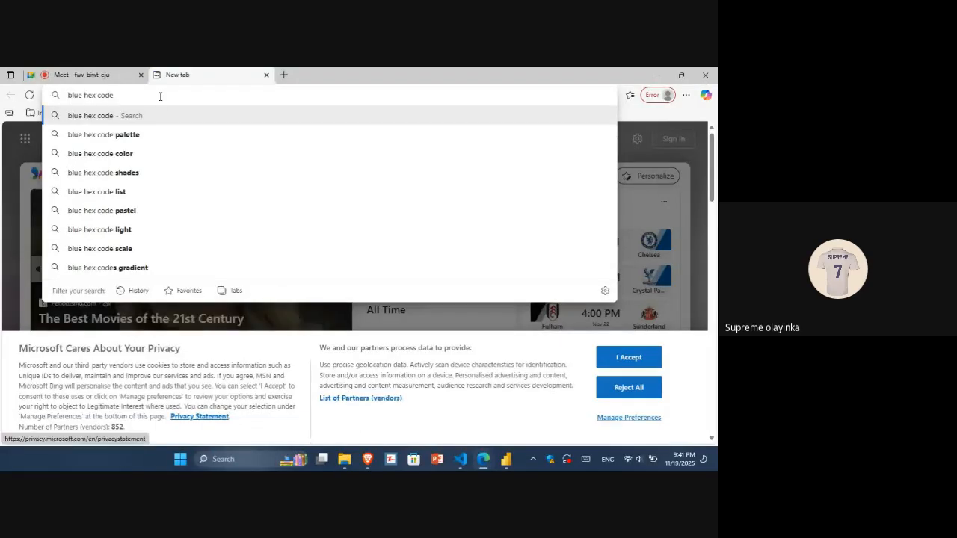
key(Return)
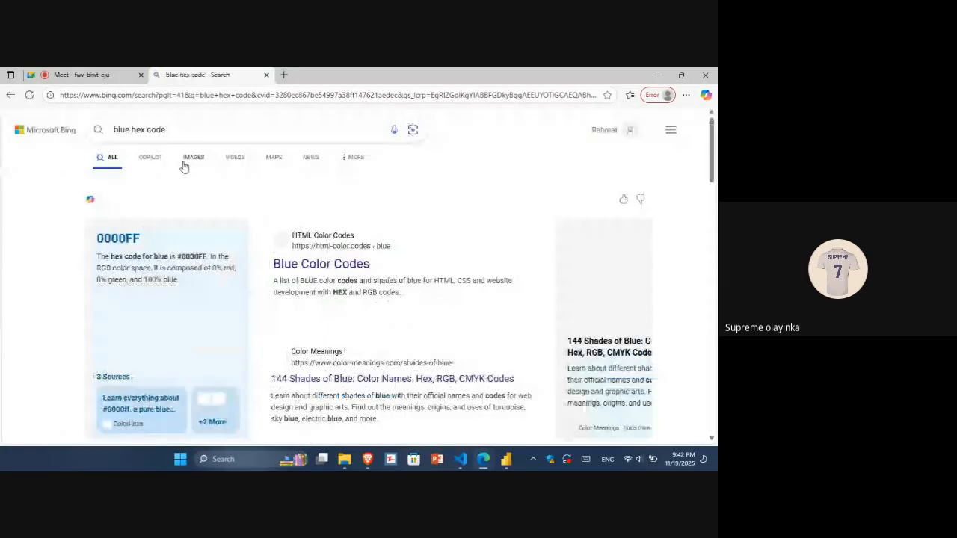
Browse the image results for blue color palettes with hex codes.
click(194, 163)
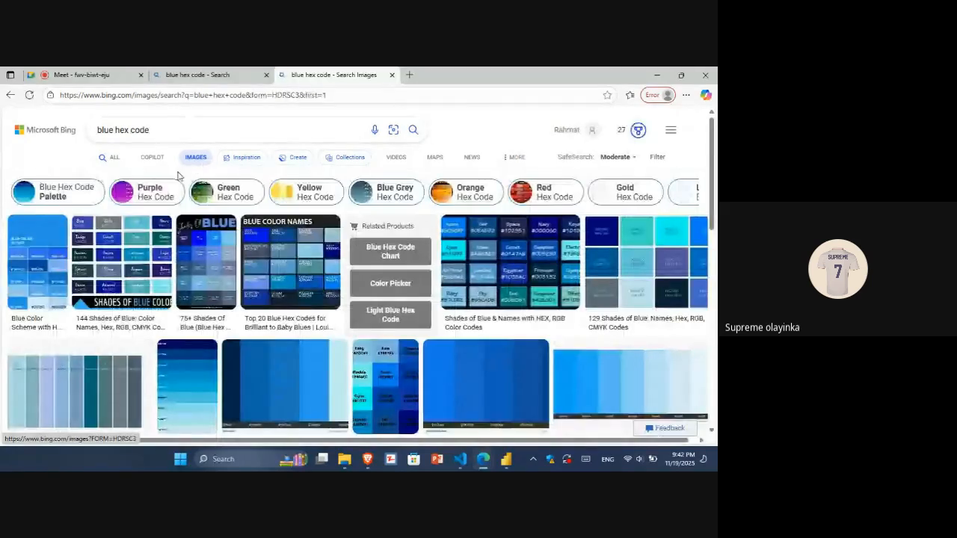
click(116, 236)
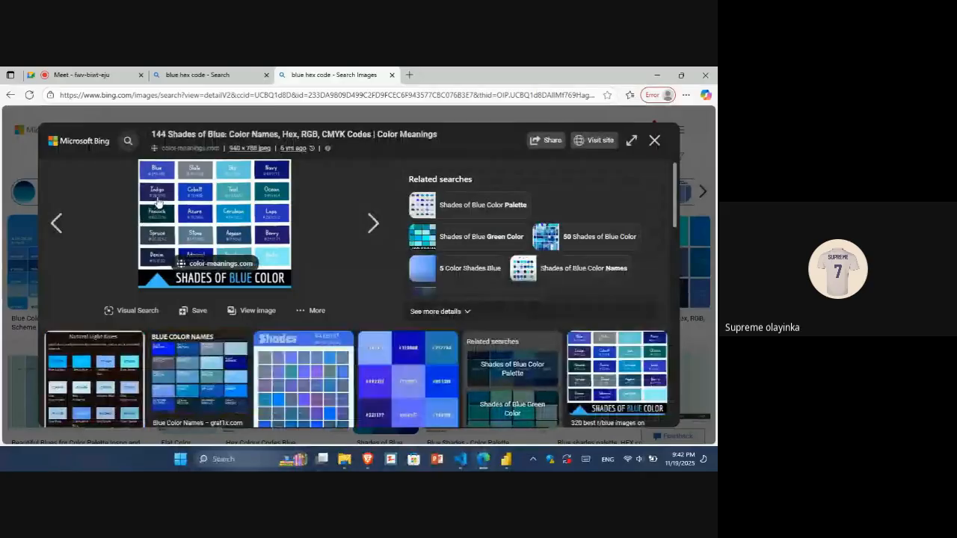
key(Left)
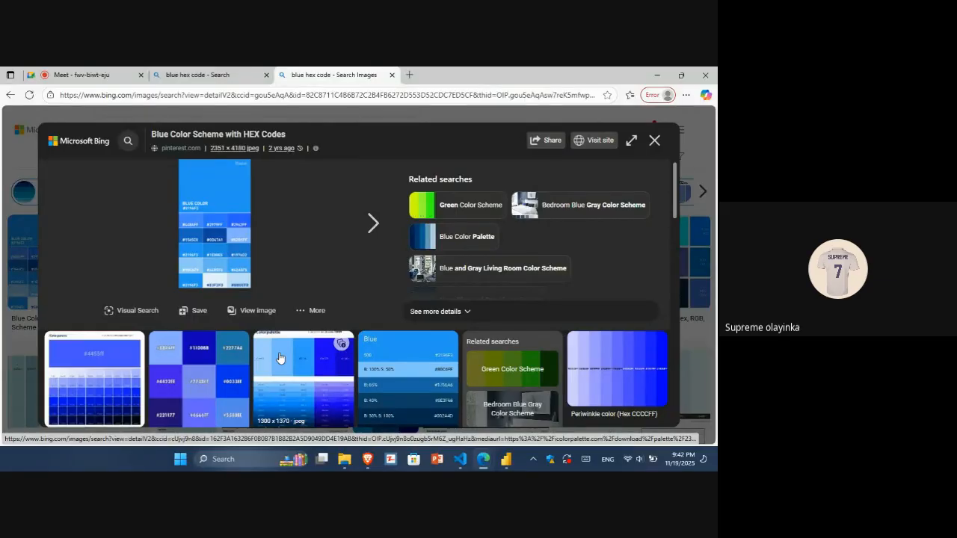
click(655, 141)
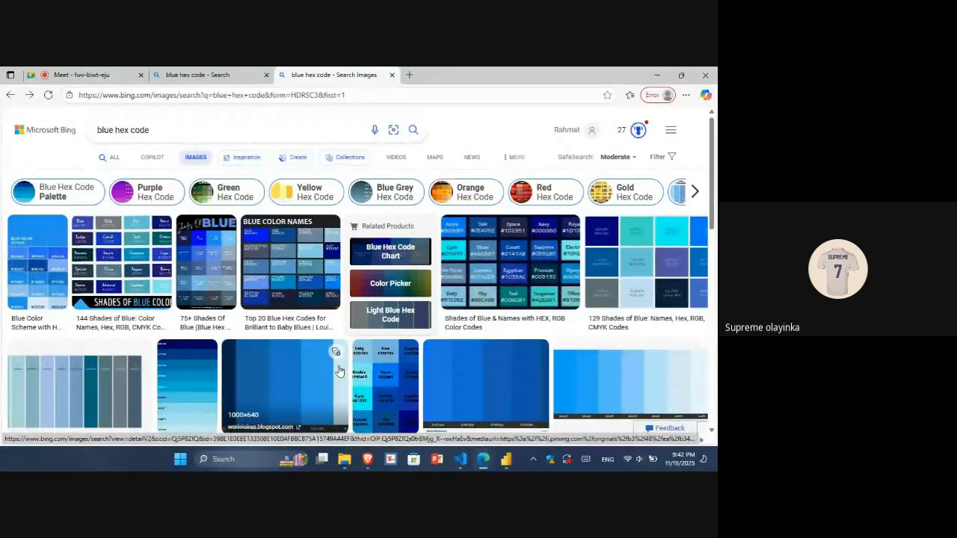
scroll(332, 344, down, 1)
scroll(332, 344, down, 2)
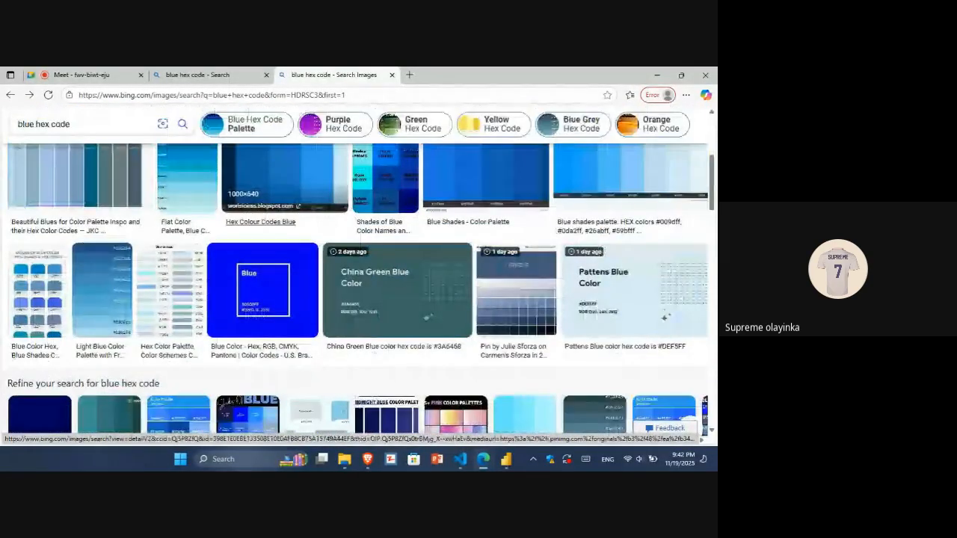
scroll(359, 291, down, 3)
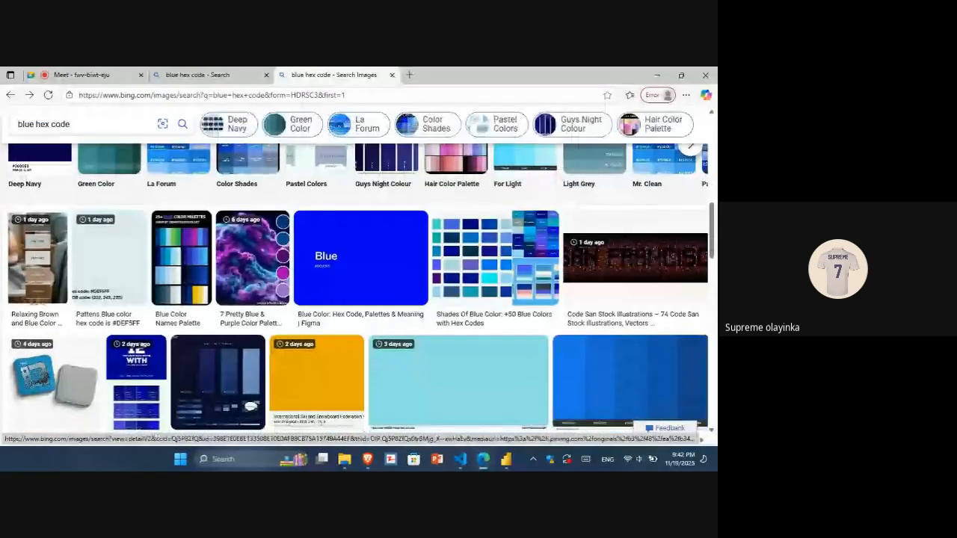
scroll(359, 292, up, 2)
scroll(317, 326, down, 2)
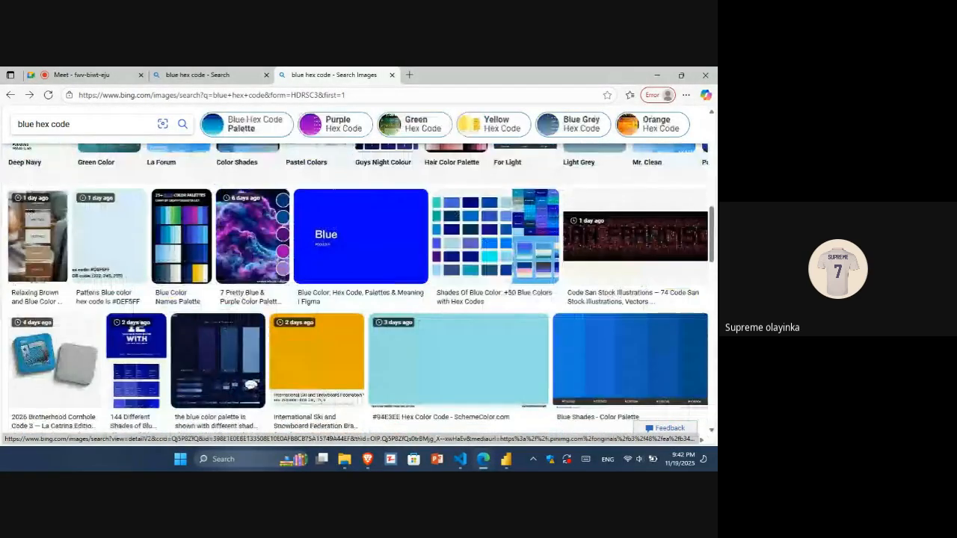
click(191, 342)
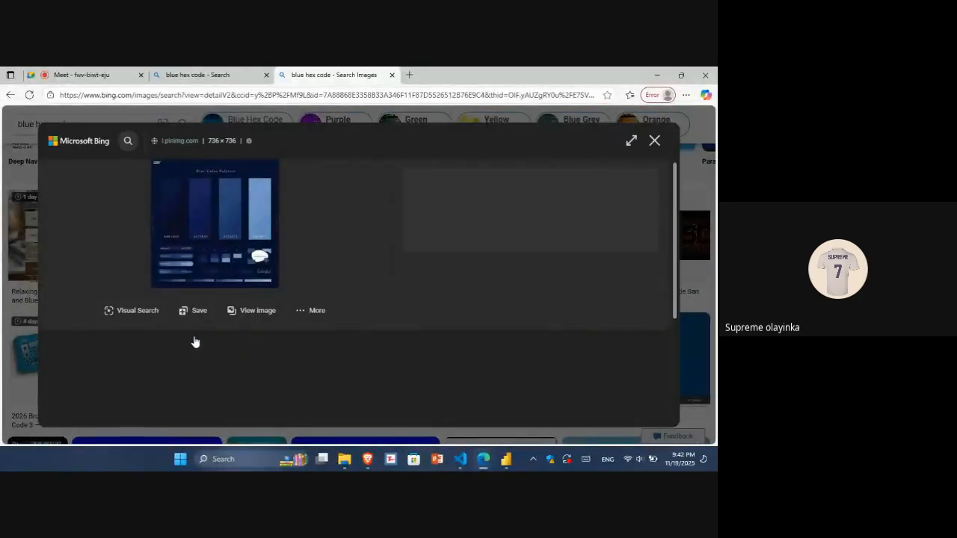
key(Right)
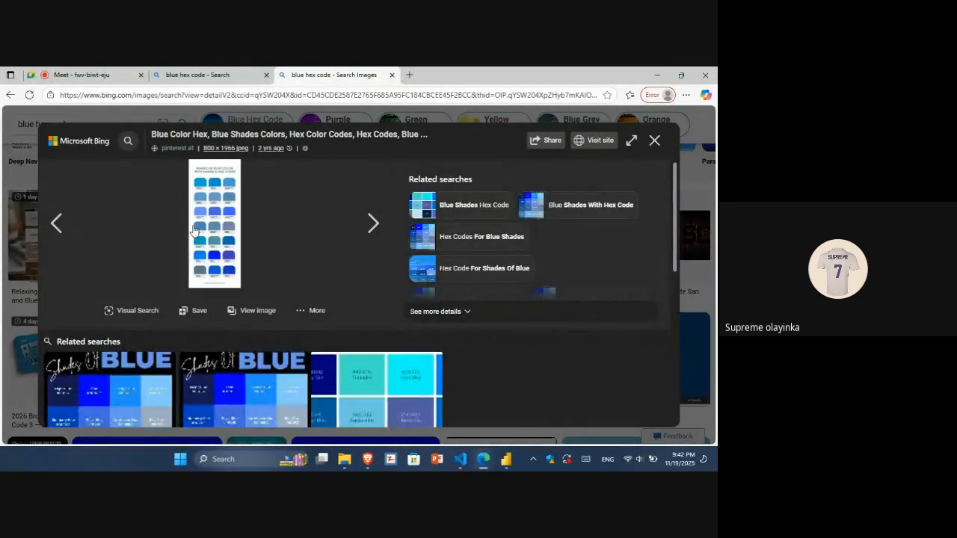
click(64, 224)
click(65, 225)
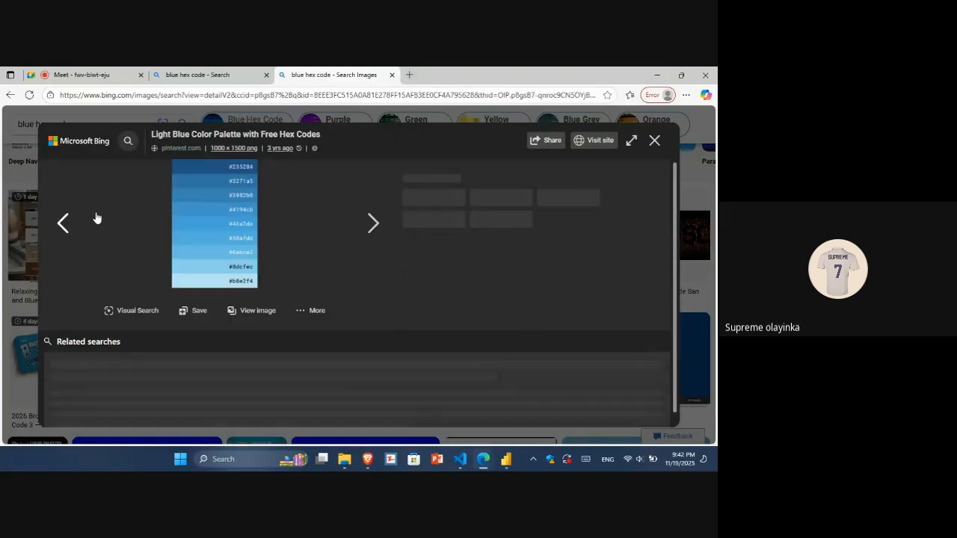
Open a dark blue color palette image from the results and examine its hex codes.
click(655, 139)
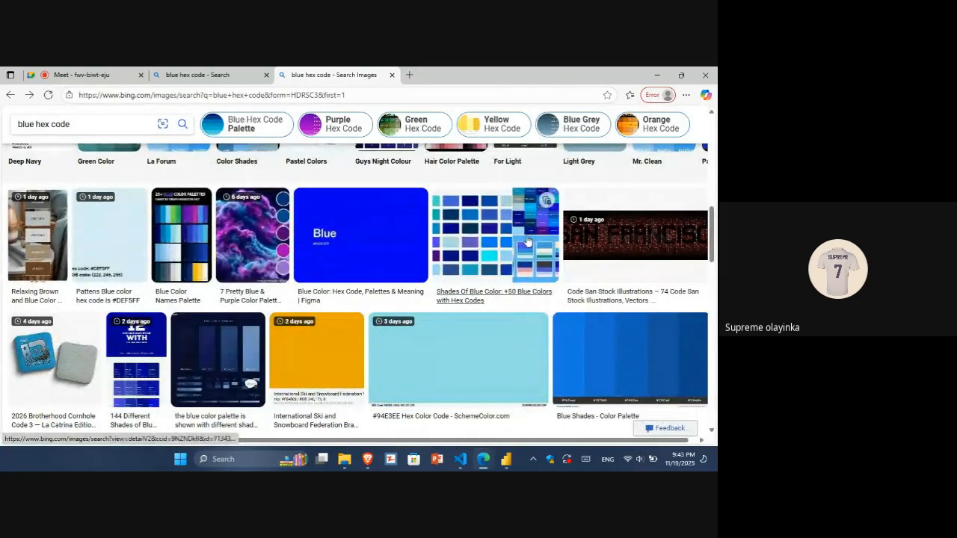
click(207, 340)
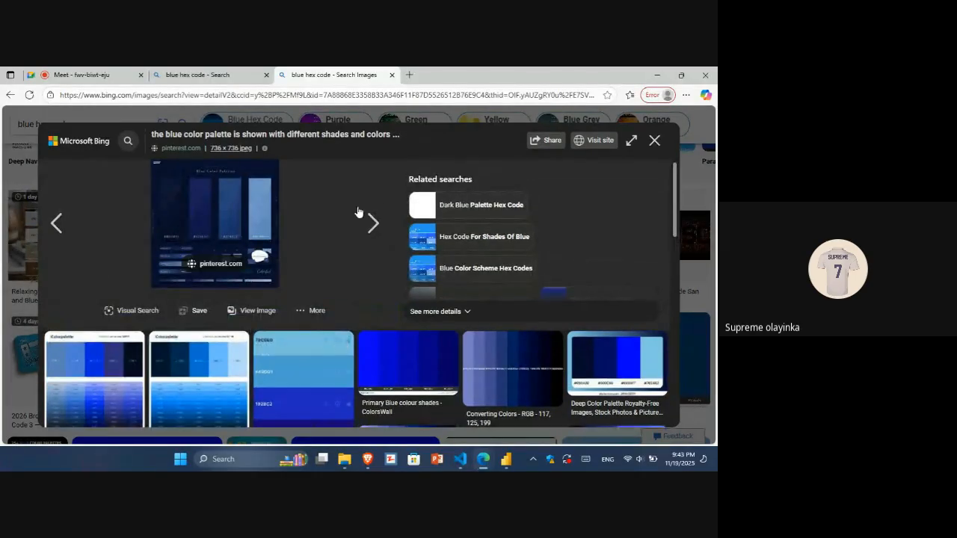
key(ctrl+minus)
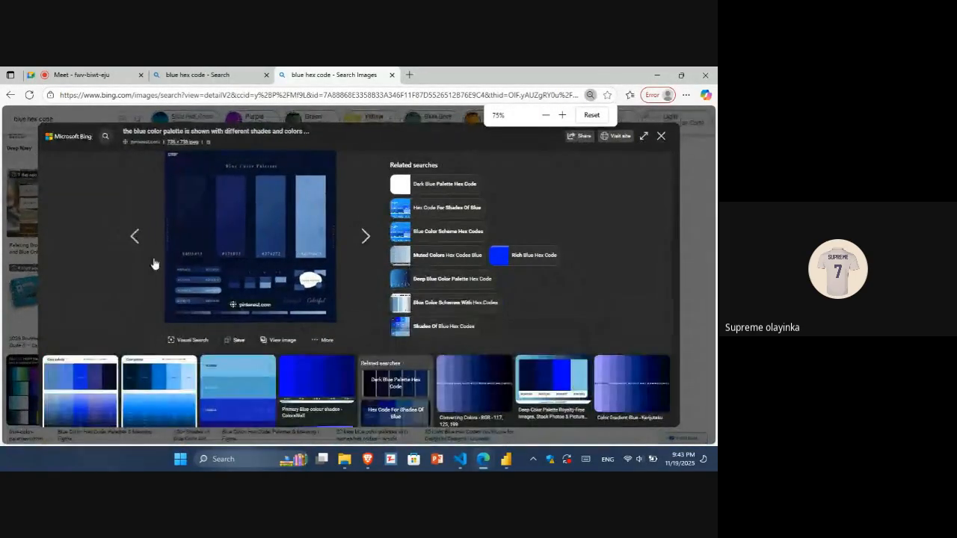
key(ctrl+minus)
key(ctrl+minus)
key(ctrl+minus)
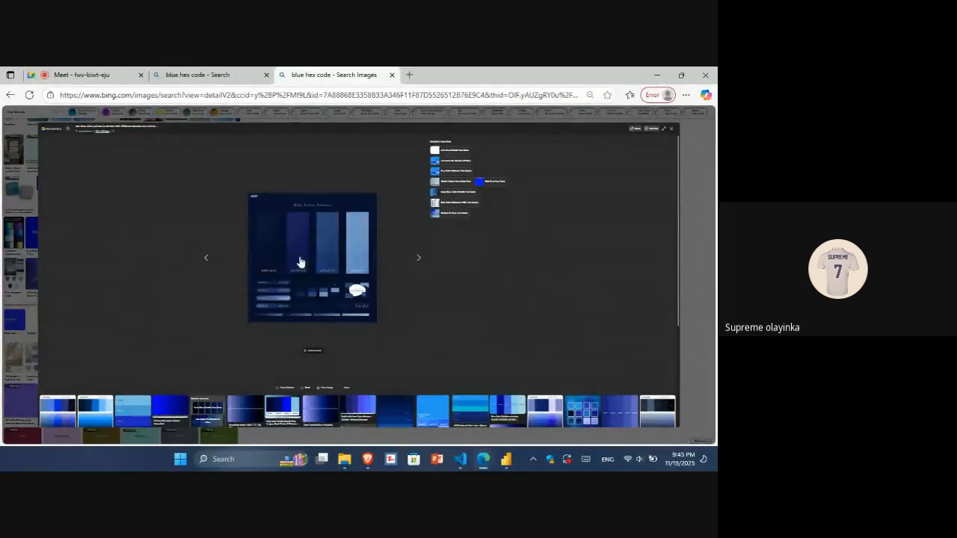
key(ctrl+plus)
key(ctrl+plus)
key(ctrl+plus)
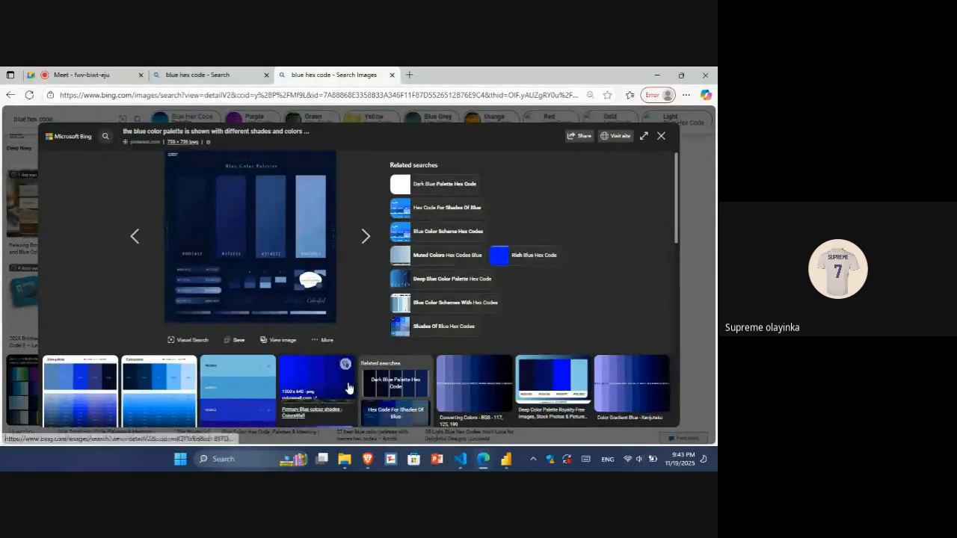
Switch back to Power BI and turn on the background rectangle's fill.
mouse_move(505, 462)
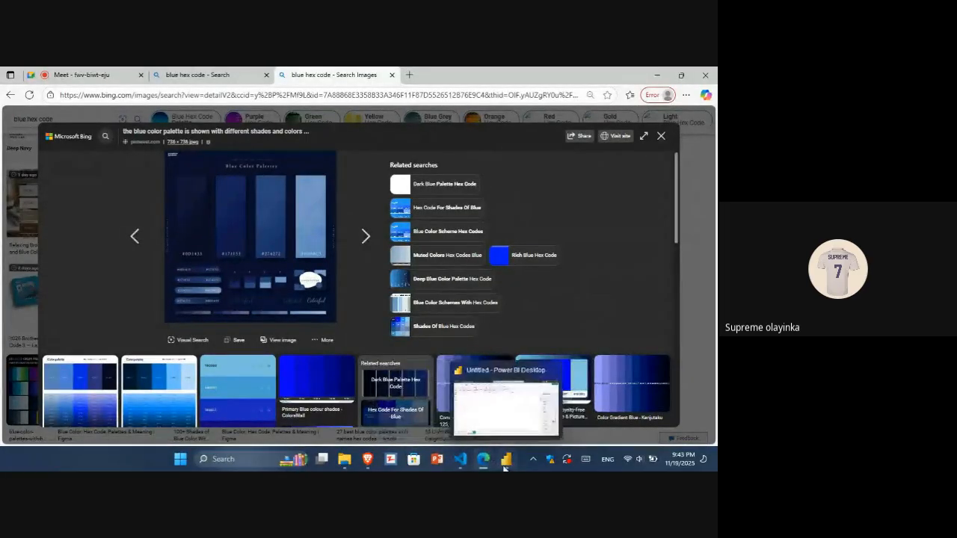
click(513, 426)
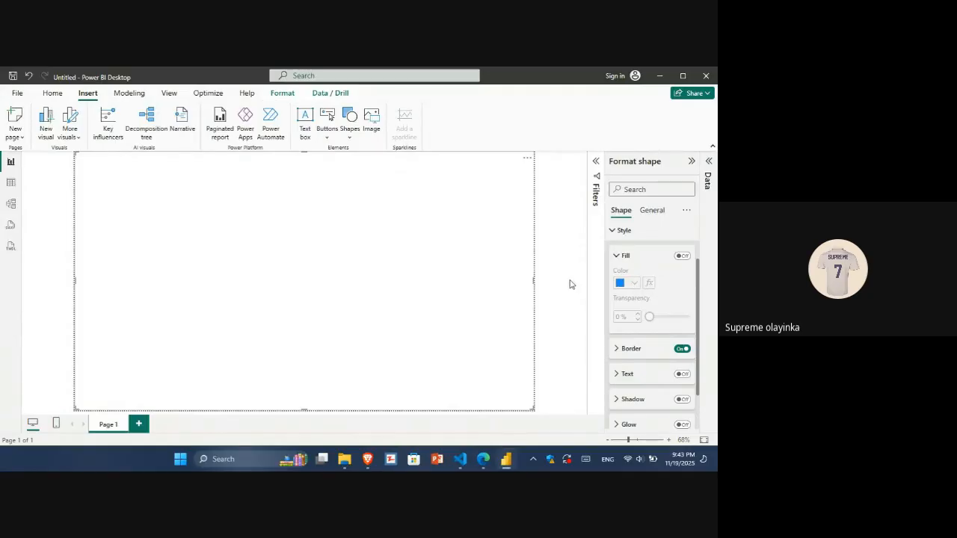
click(681, 257)
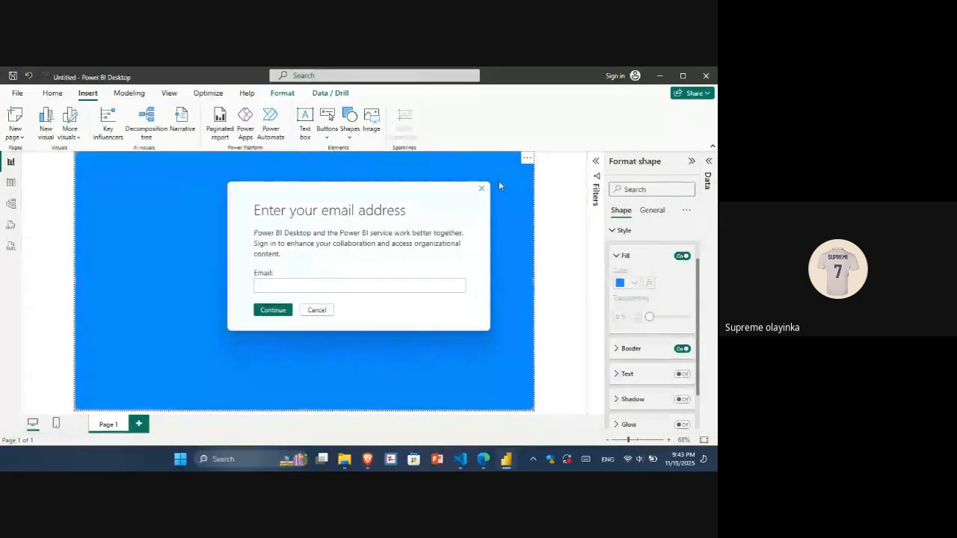
click(483, 191)
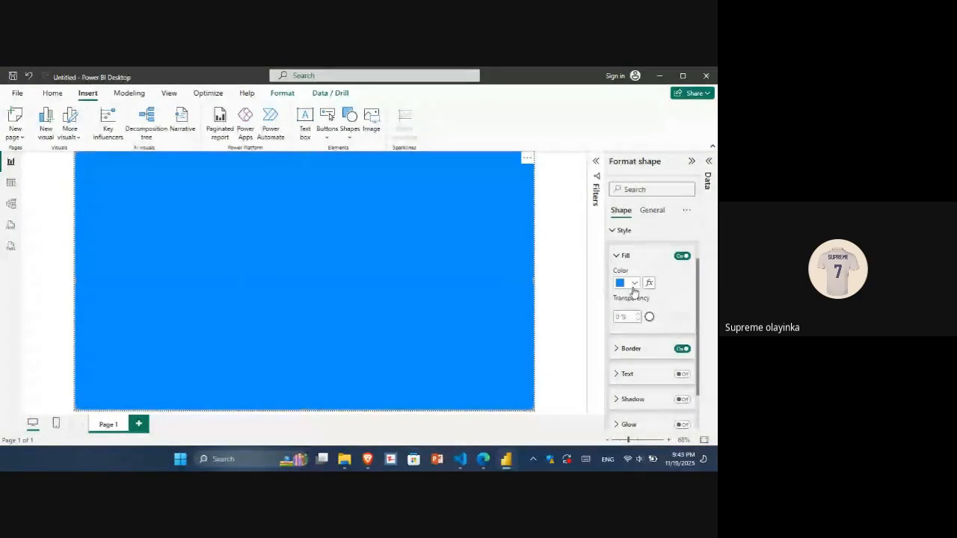
Try to enter a new hex code for the rectangle's fill color.
click(633, 285)
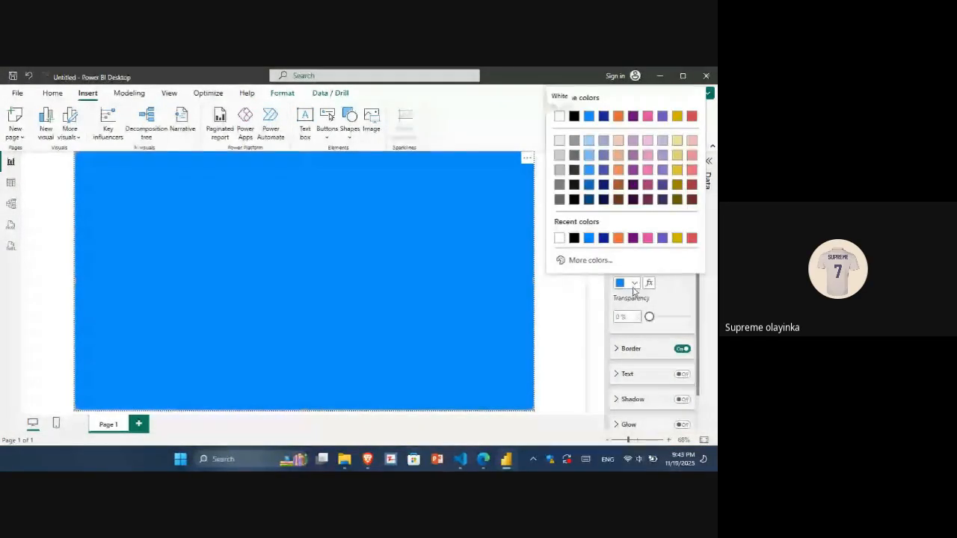
click(573, 261)
key(BackSpace)
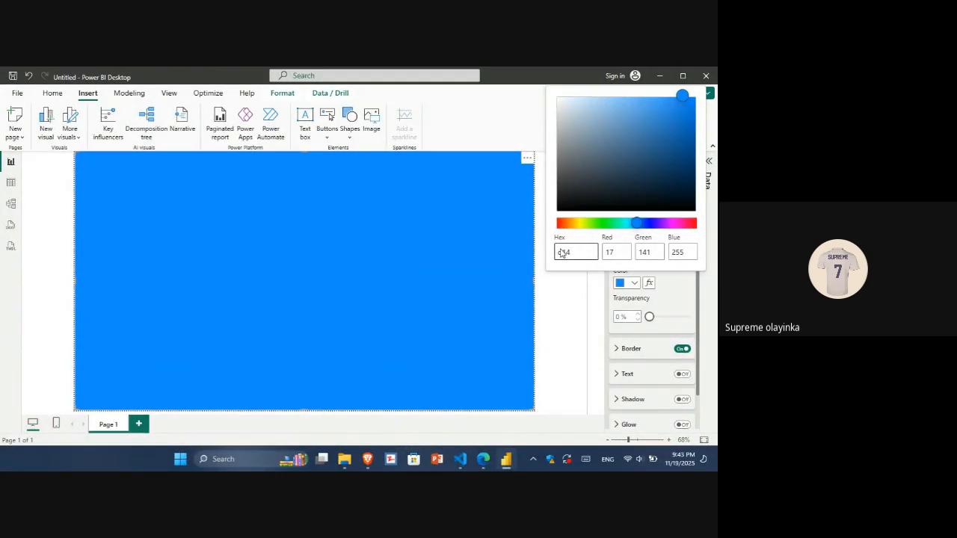
key(Return)
text(0d1433)
click(650, 318)
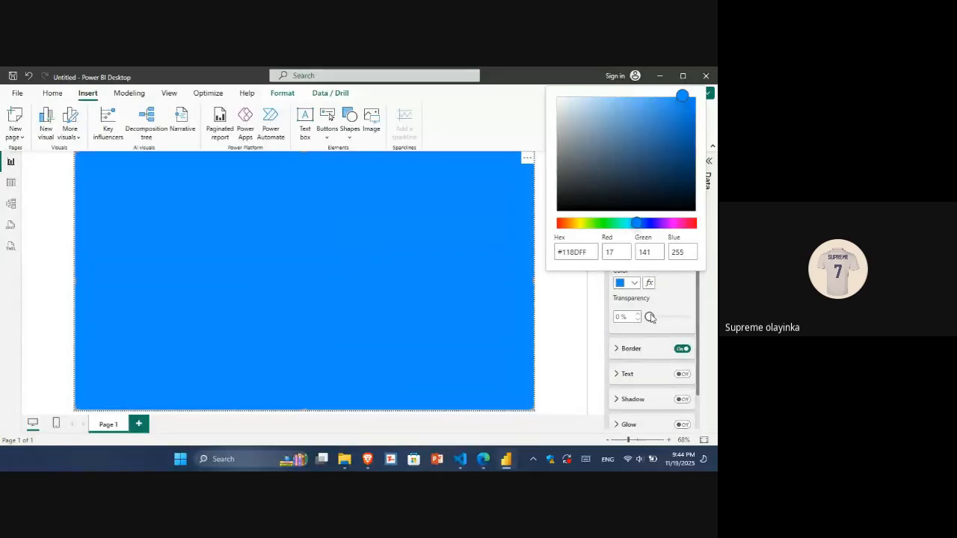
Try again to enter the palette's hex code for the fill, checking the code in the browser.
click(679, 324)
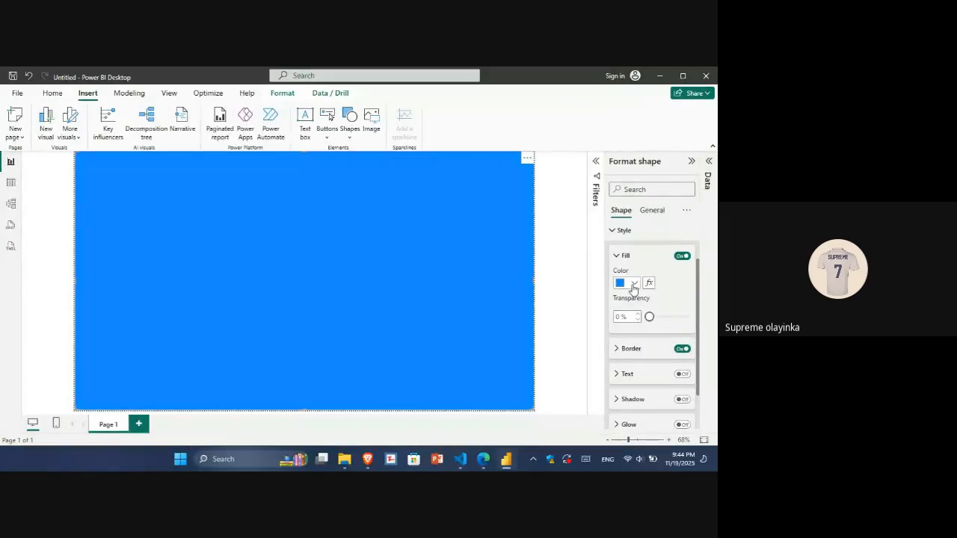
click(633, 284)
click(598, 261)
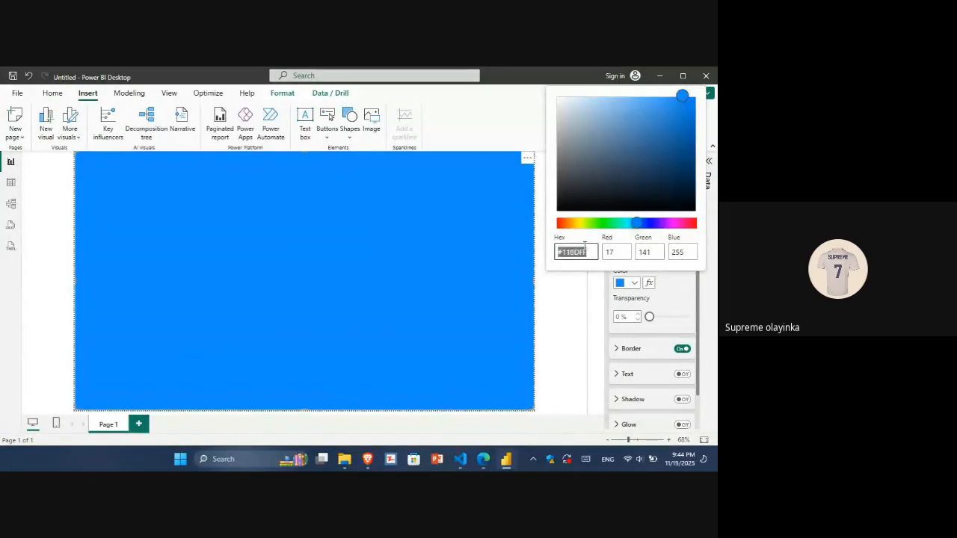
text(od1433)
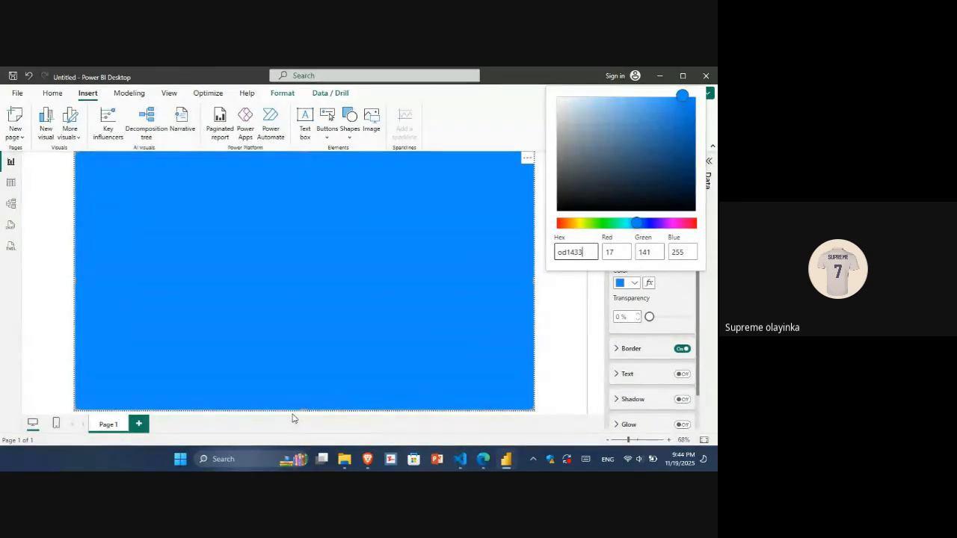
key(alt+Tab)
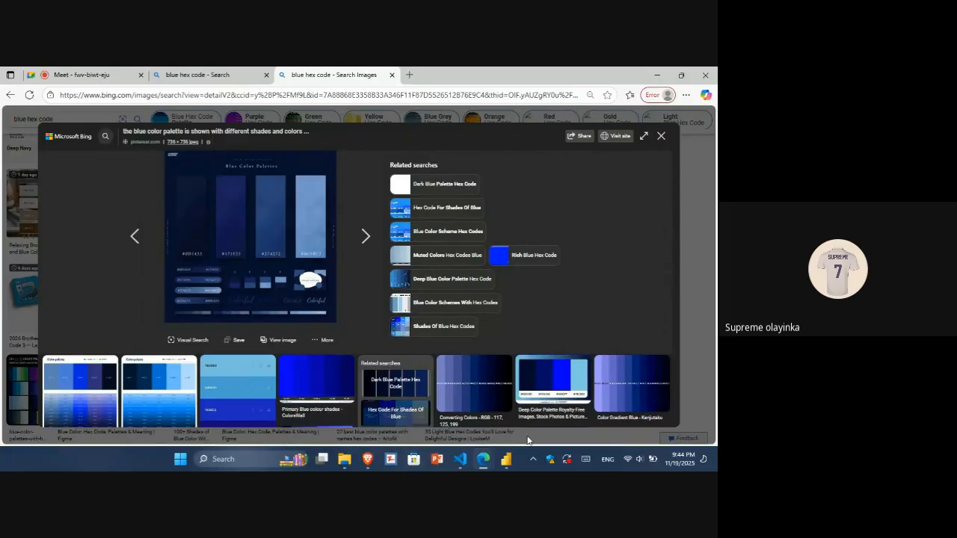
click(514, 461)
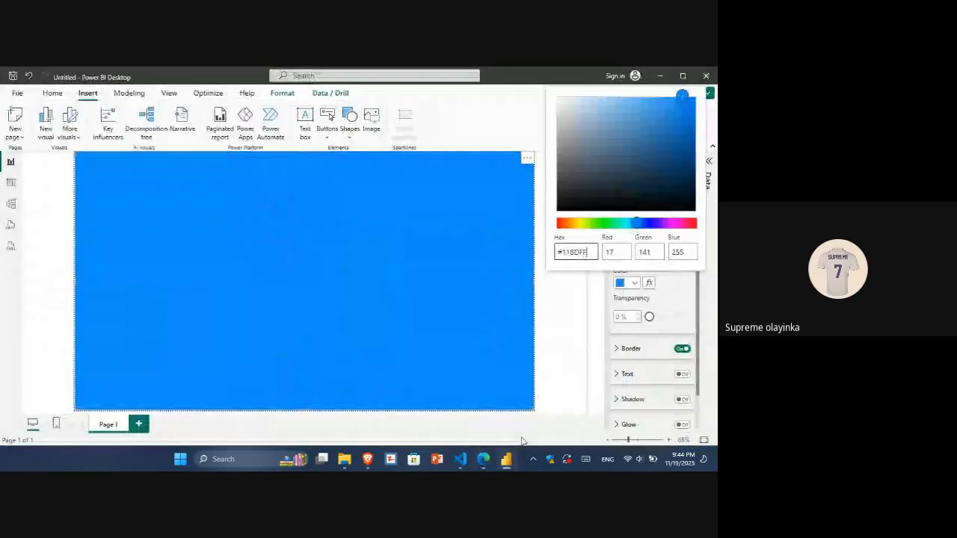
Set the rectangle's fill color to hex #0D1433 and turn off its border.
drag(637, 222, 650, 223)
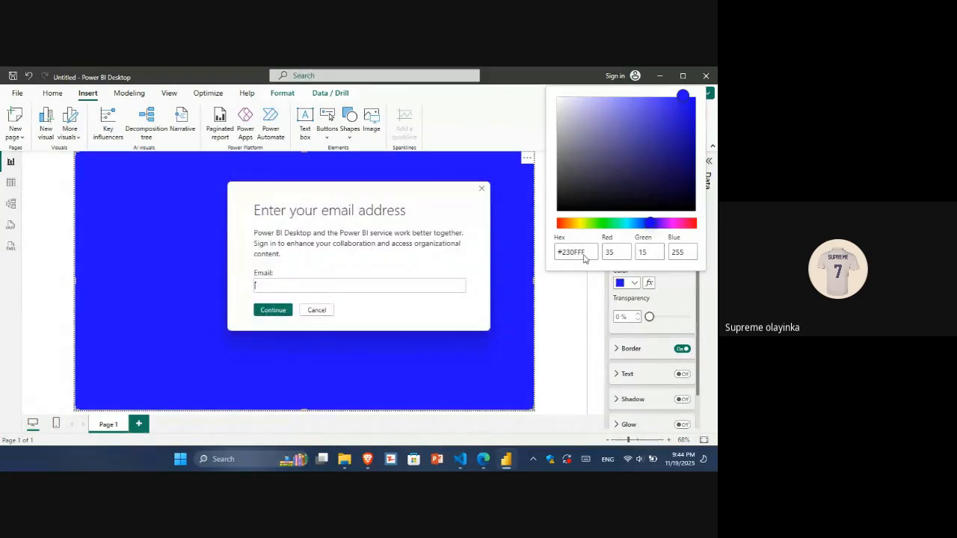
click(481, 191)
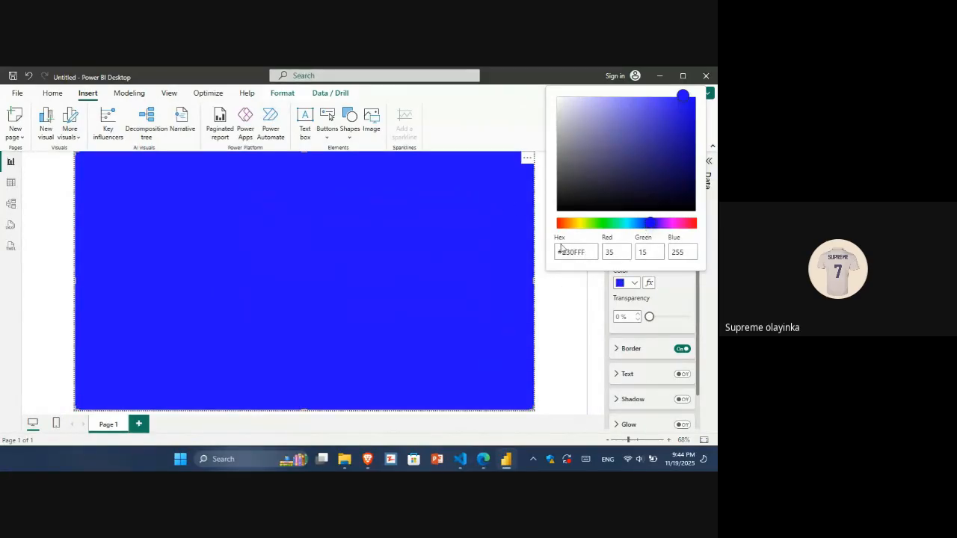
click(587, 250)
drag(590, 254, 550, 256)
text(od1433)
click(561, 253)
key(BackSpace)
text(0)
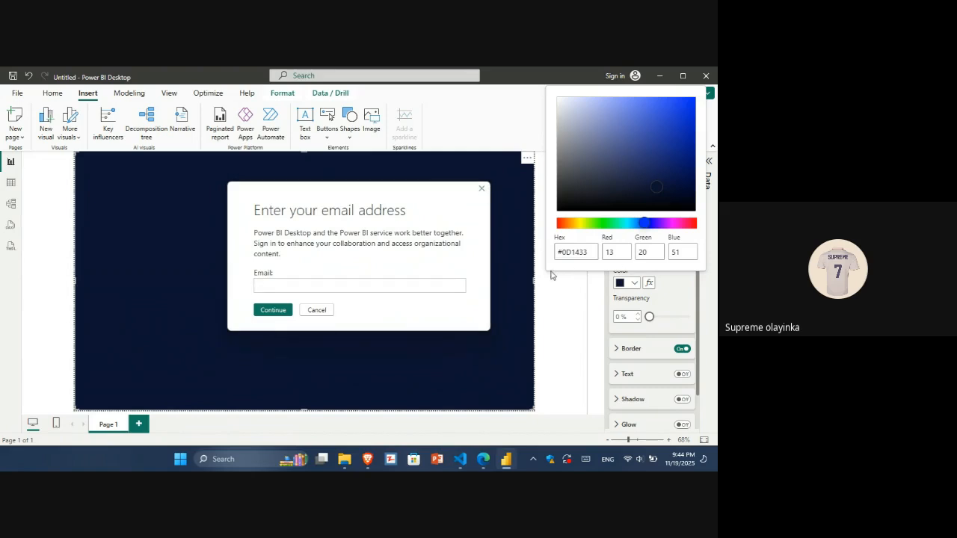
click(482, 189)
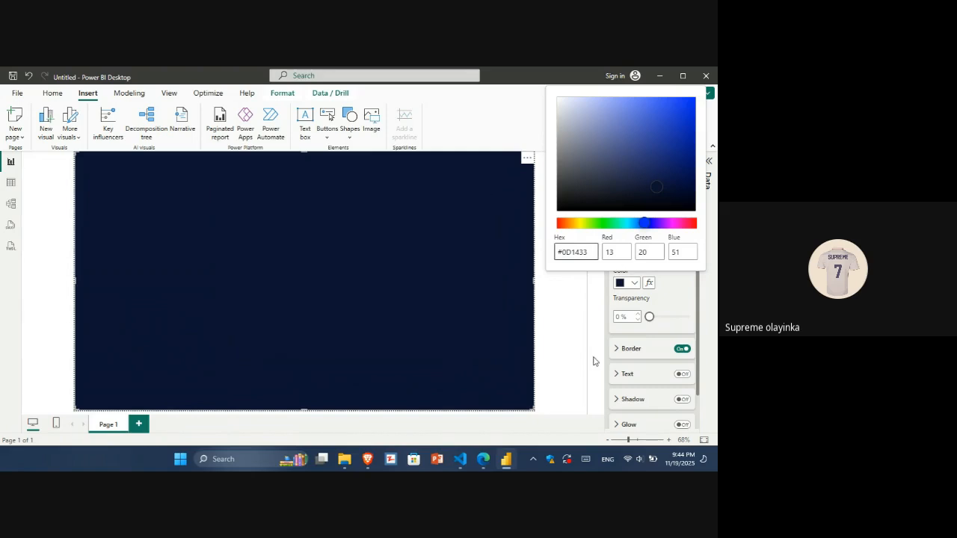
click(567, 340)
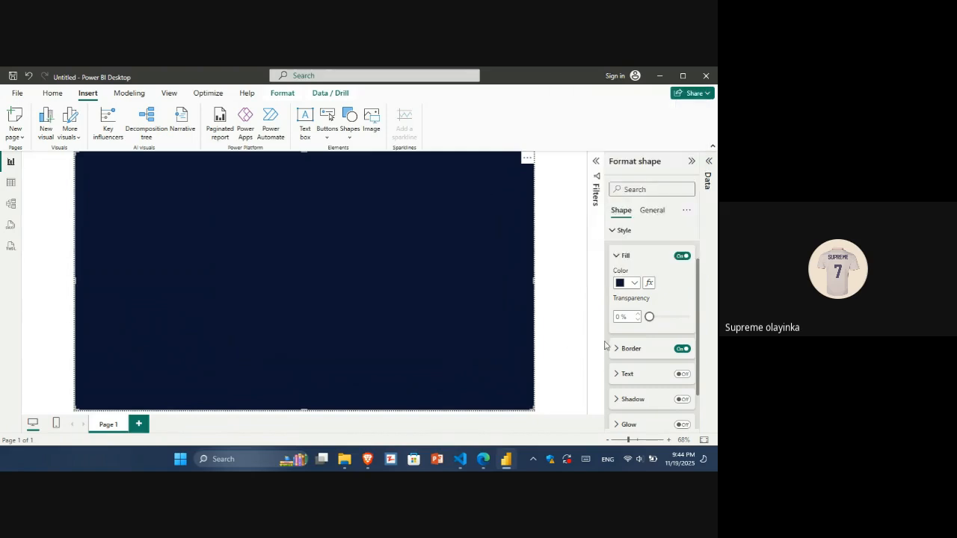
click(682, 349)
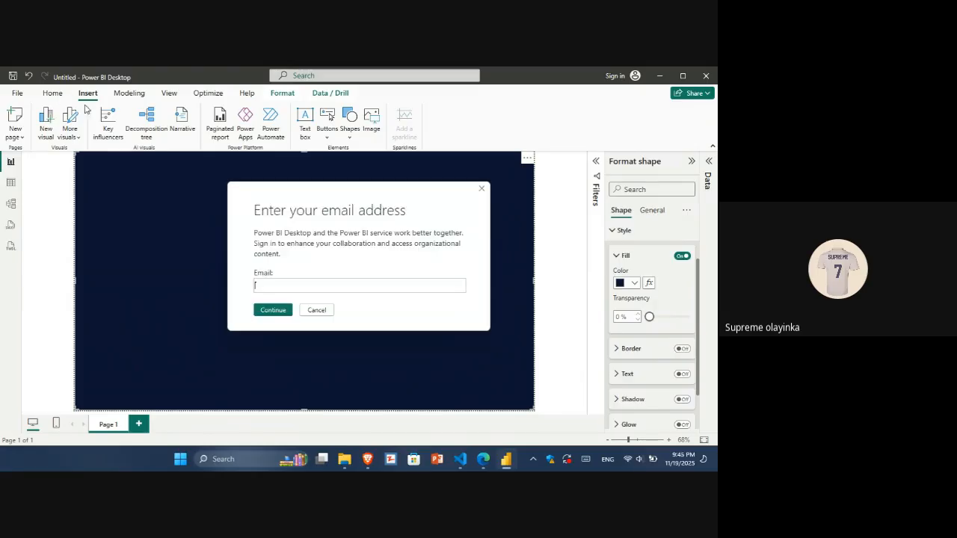
click(482, 190)
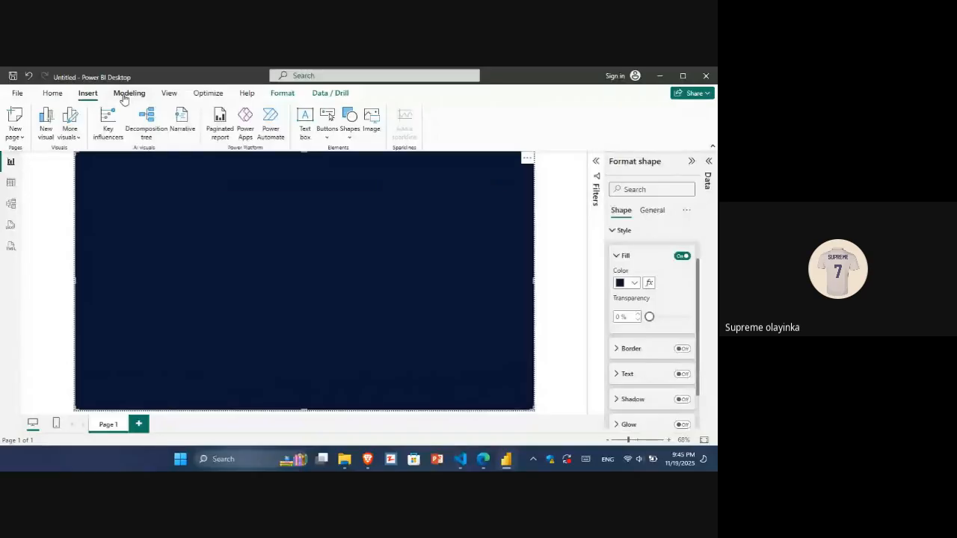
Insert a rounded rectangle and resize it to cover most of the dark background.
click(351, 133)
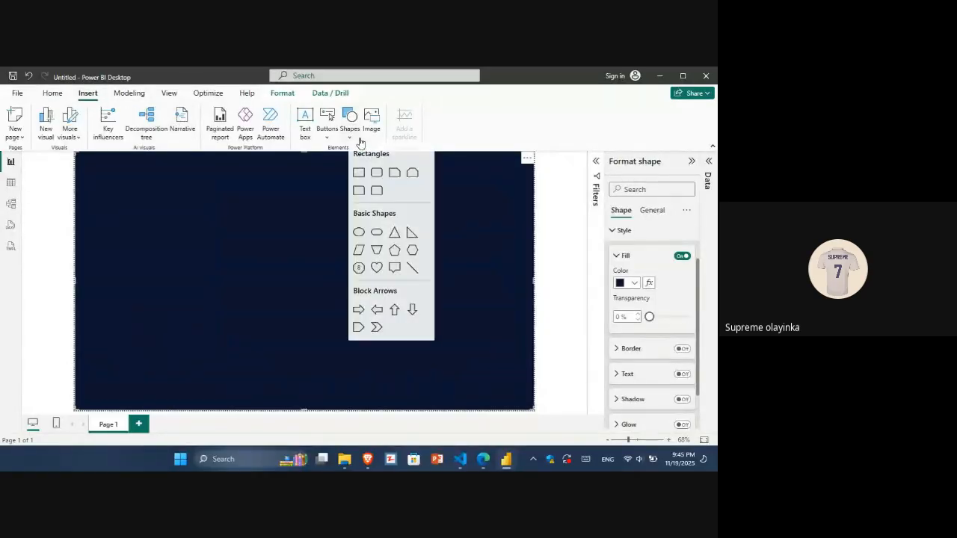
click(377, 173)
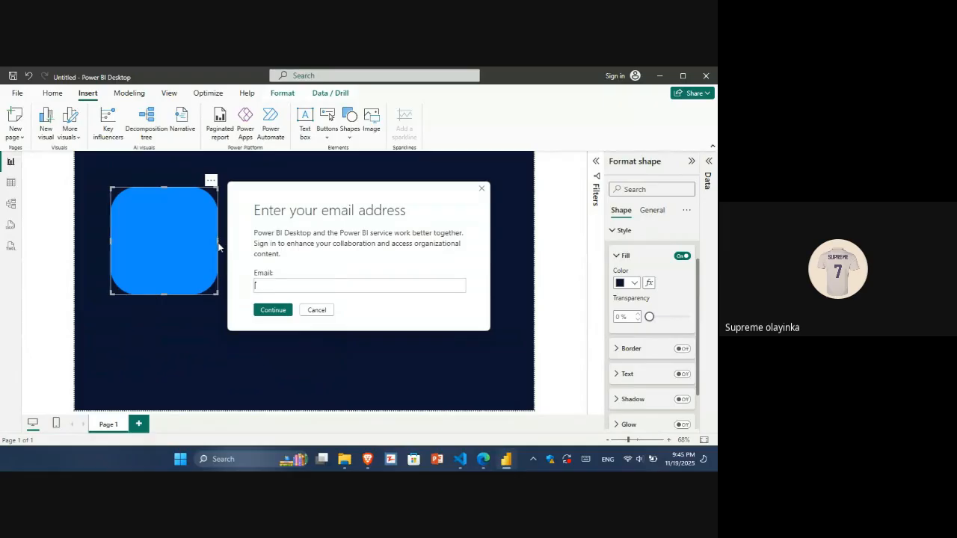
click(317, 309)
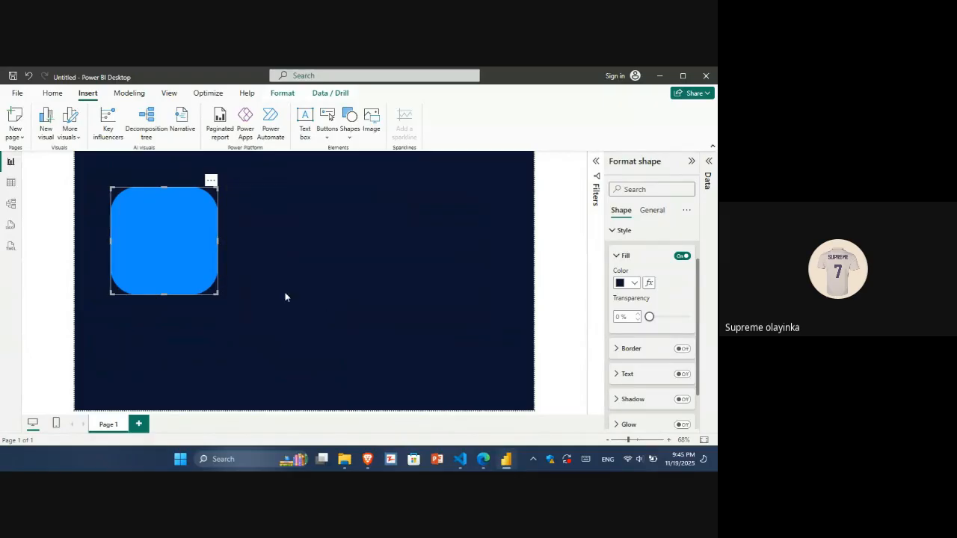
drag(219, 248, 526, 286)
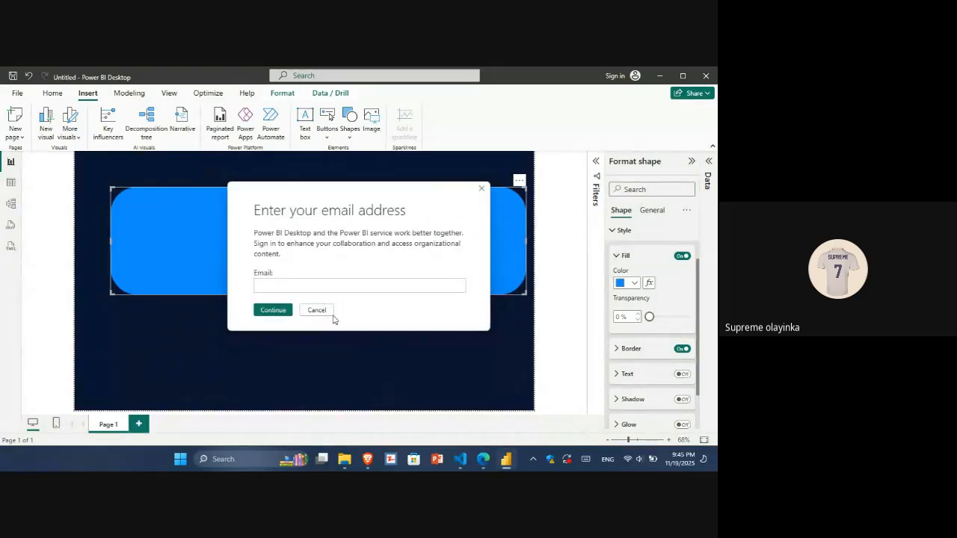
click(326, 314)
drag(320, 294, 327, 406)
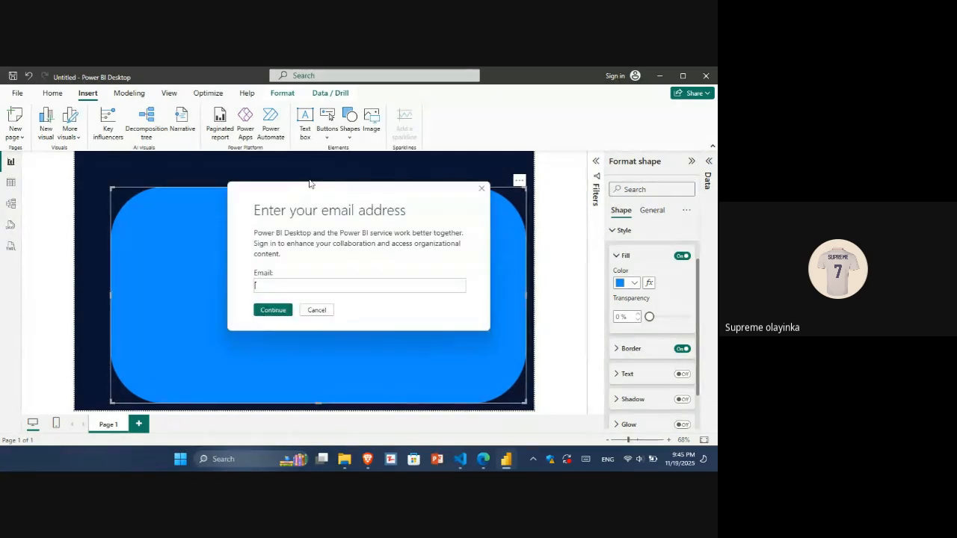
click(317, 310)
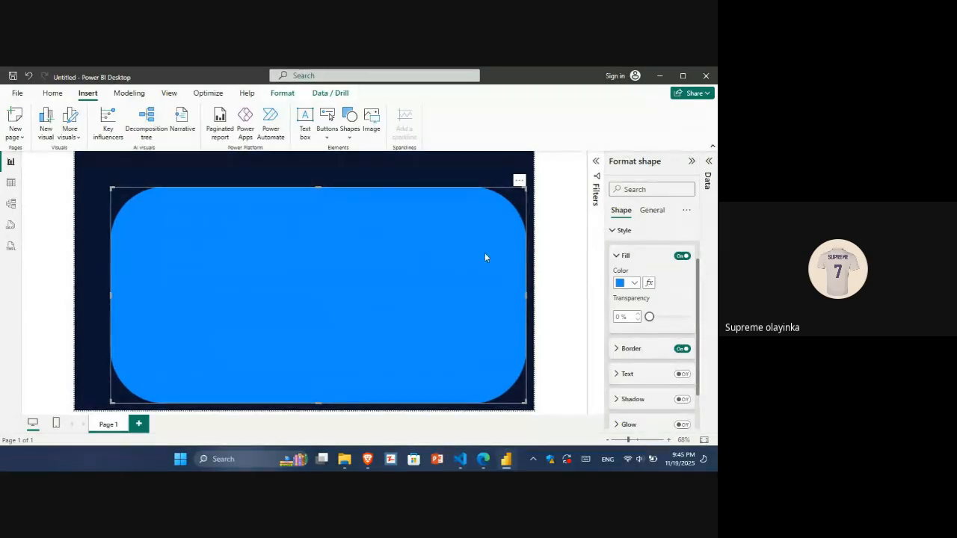
Reduce the rounded rectangle's corner rounding to 7%.
click(626, 230)
click(628, 237)
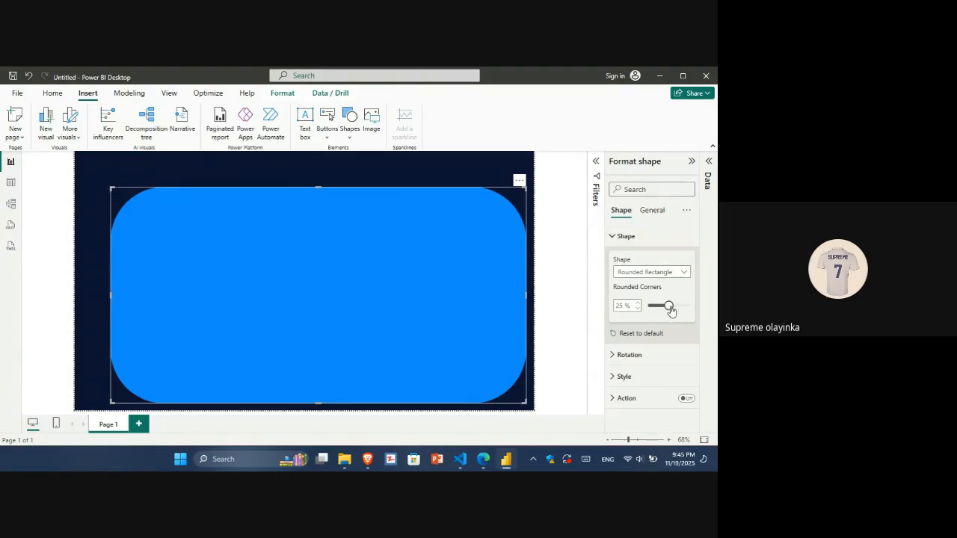
drag(671, 310, 658, 311)
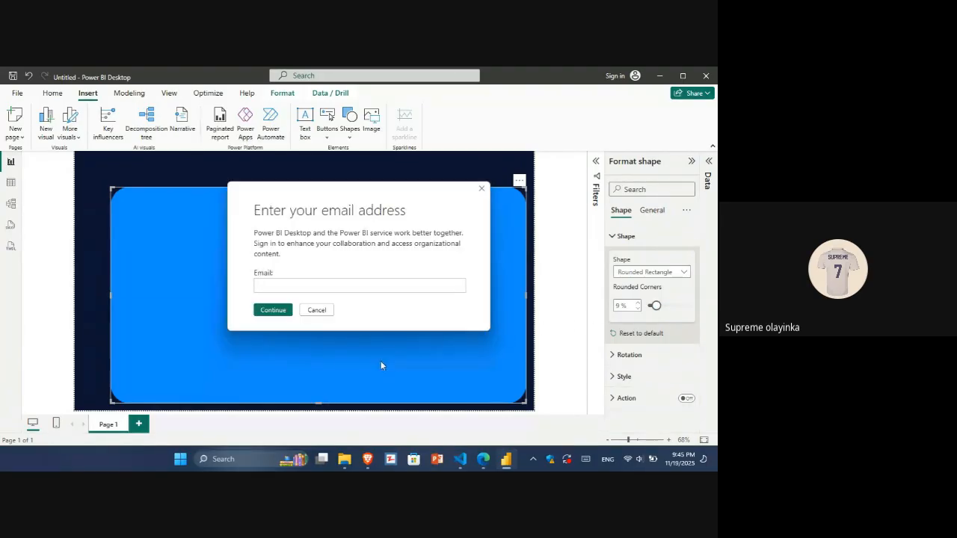
click(324, 311)
mouse_move(362, 299)
mouse_down()
mouse_move(349, 293)
mouse_move(362, 302)
mouse_up()
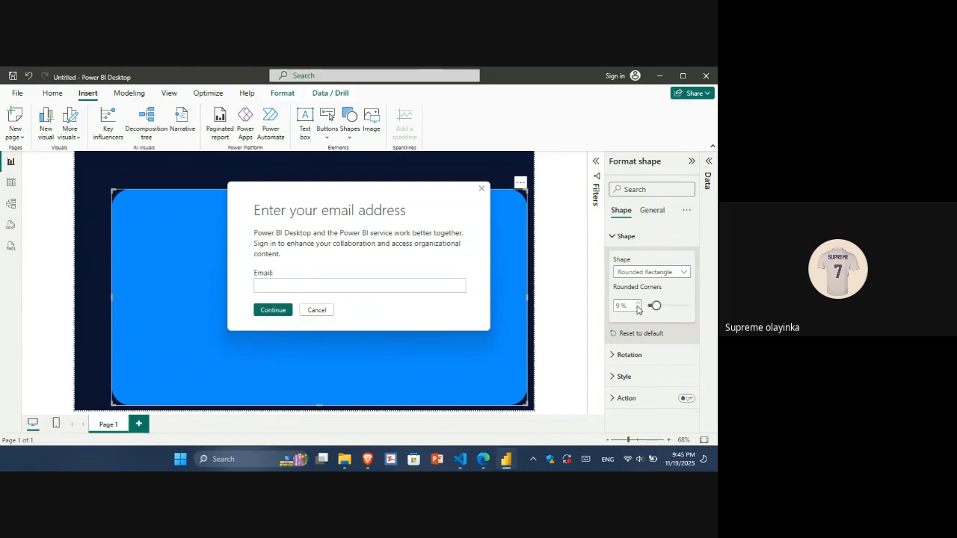
click(316, 310)
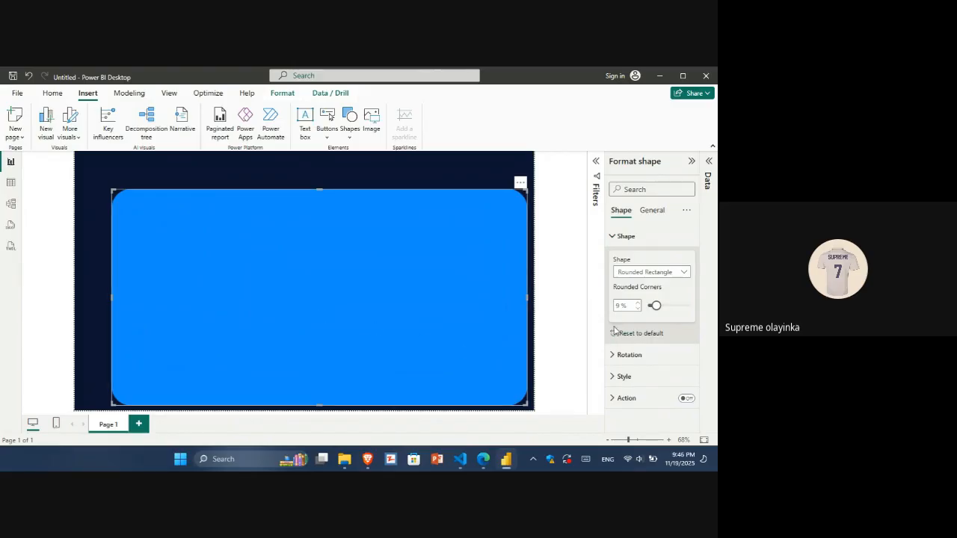
click(638, 309)
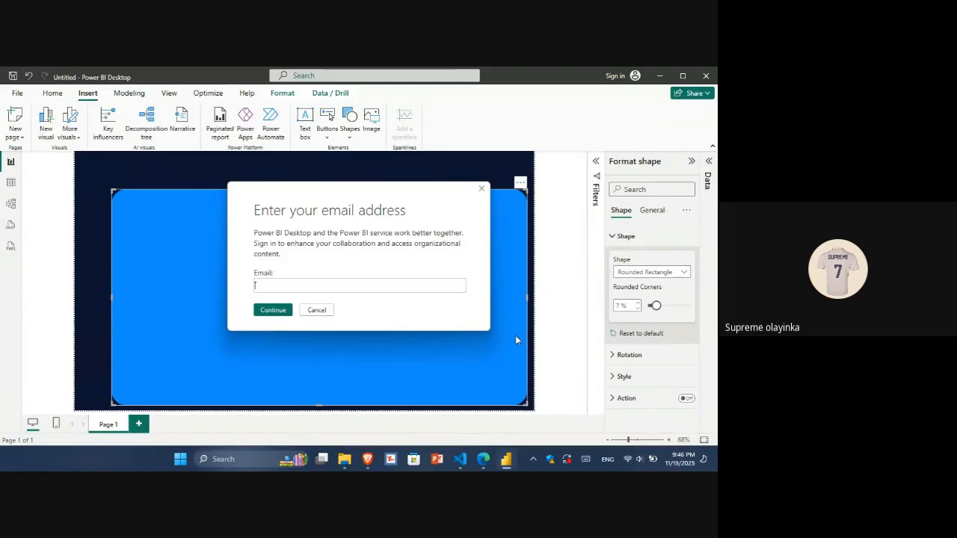
Dismiss the sign-in prompt and search the web for the grey hex code.
click(317, 310)
mouse_move(407, 280)
mouse_down()
mouse_move(397, 269)
mouse_move(411, 277)
mouse_up()
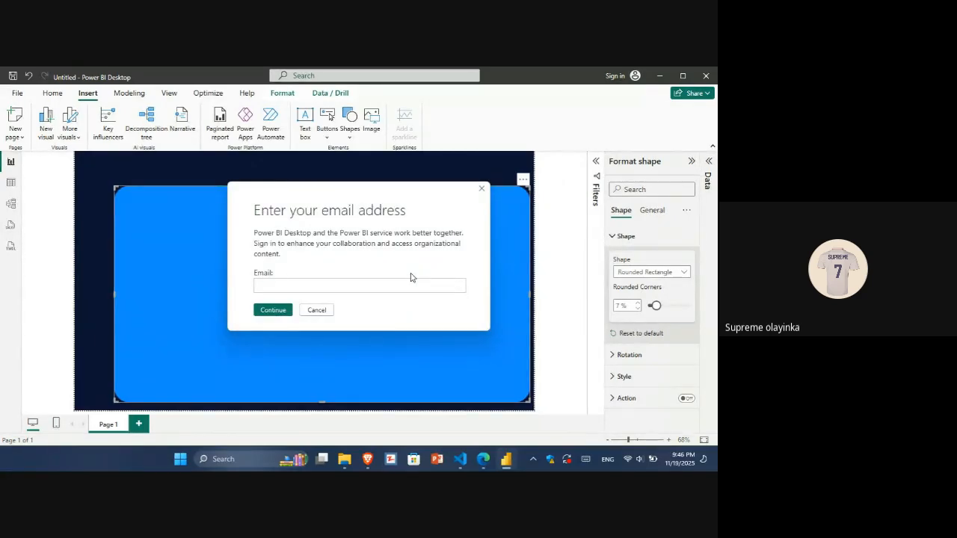
click(317, 311)
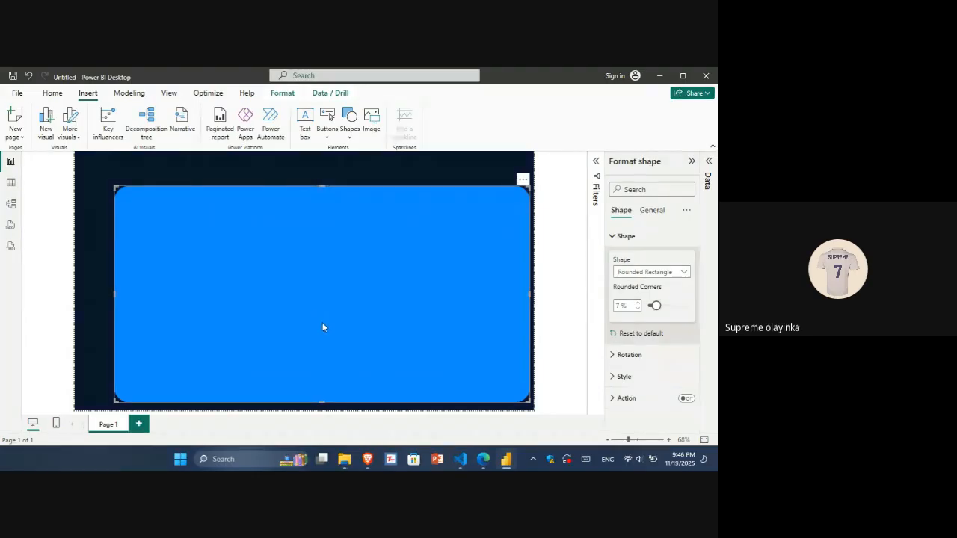
key(alt+Tab)
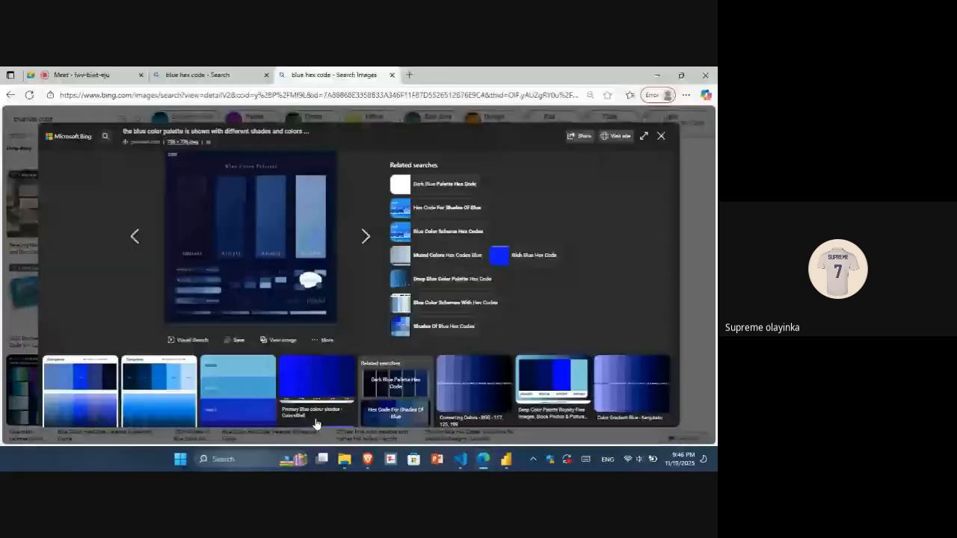
click(664, 140)
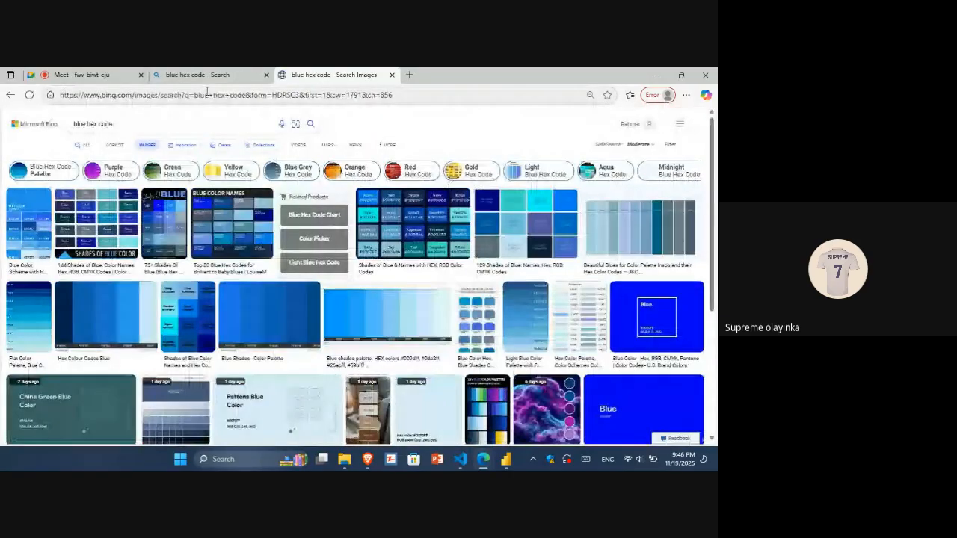
click(208, 95)
key(BackSpace)
text(gre hex code)
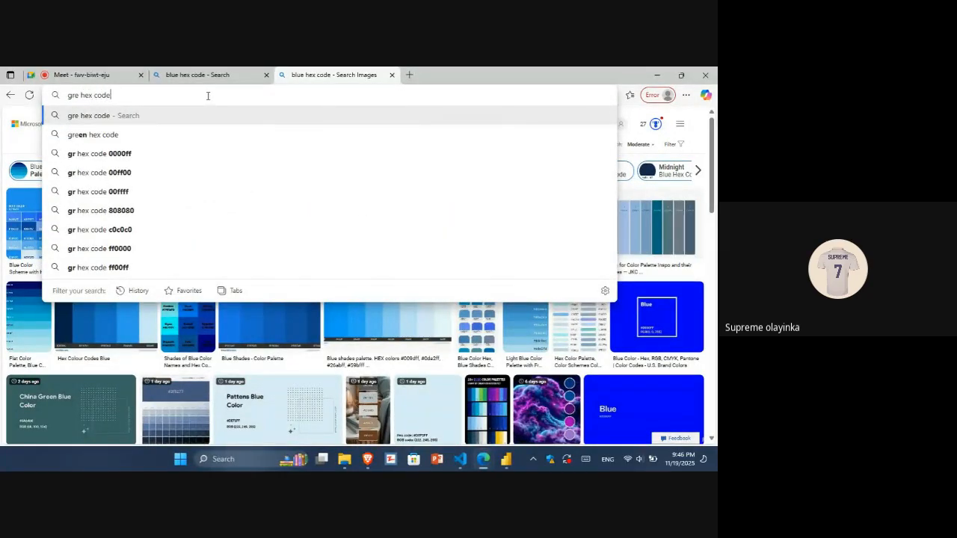
key(Return)
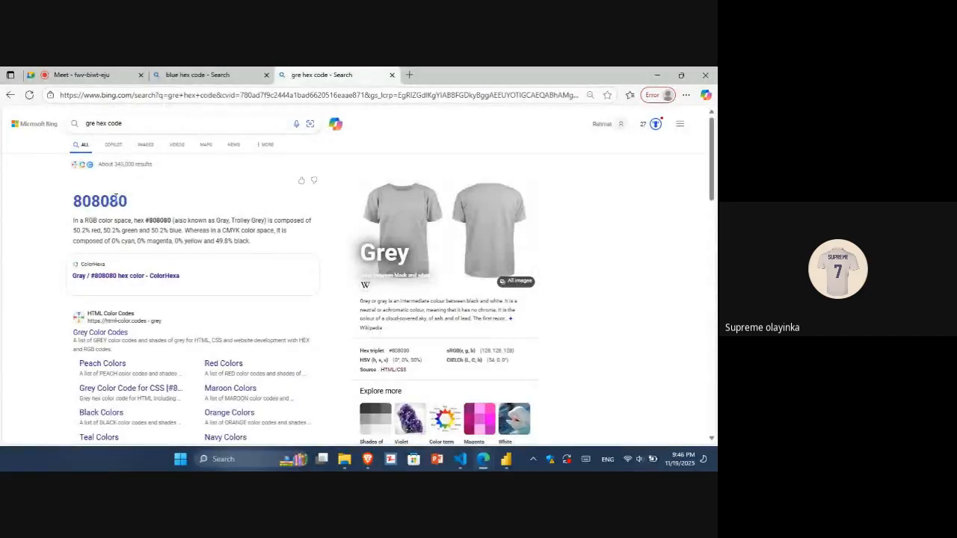
Set the rounded rectangle's fill color to hex #808080.
mouse_move(506, 459)
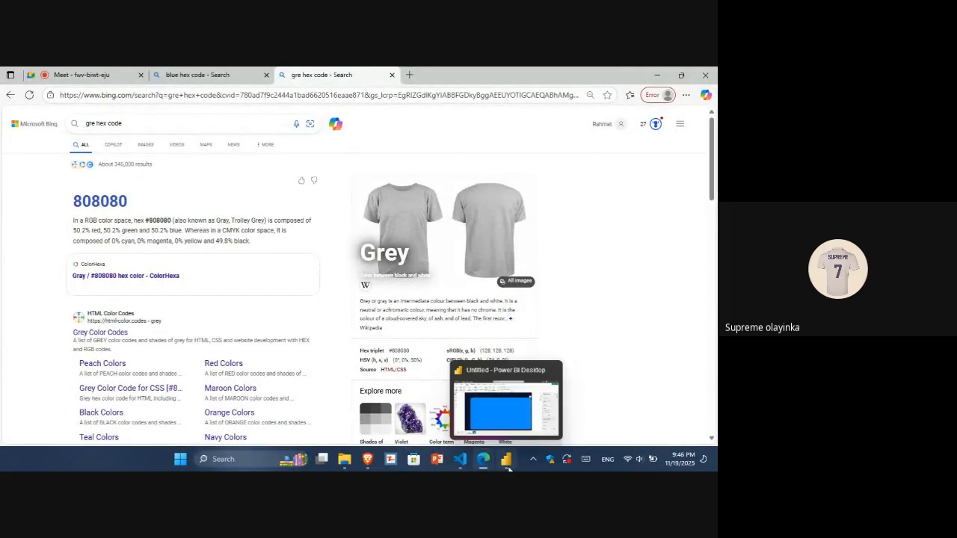
click(513, 413)
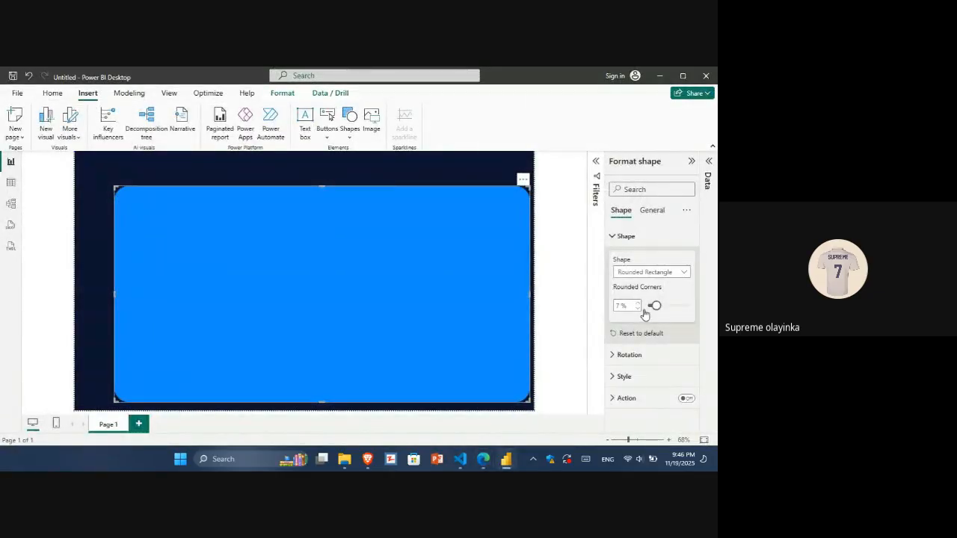
click(627, 237)
click(625, 279)
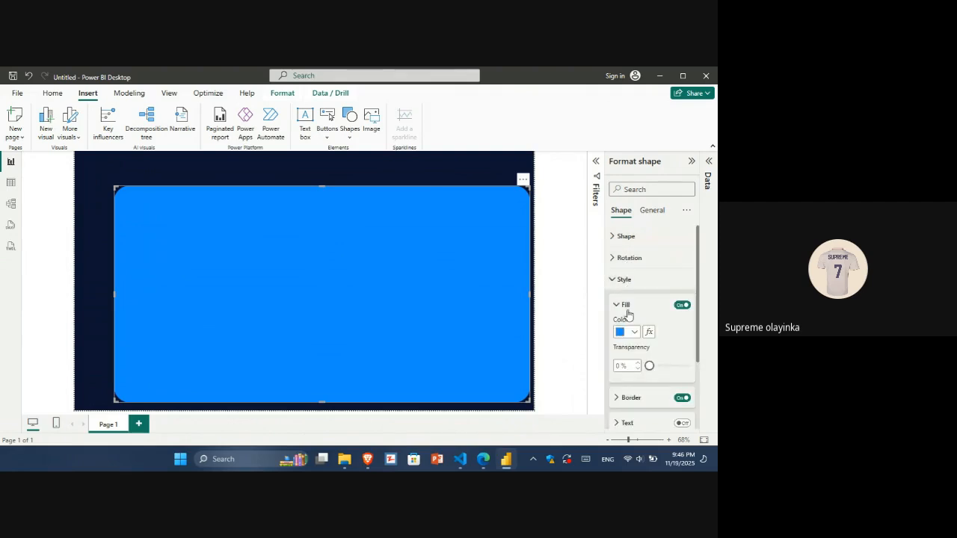
click(633, 332)
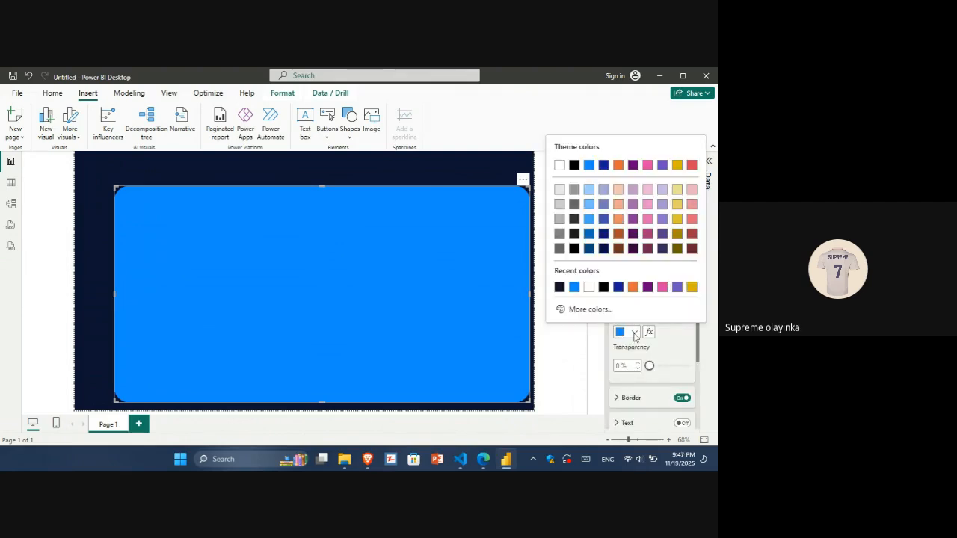
click(579, 309)
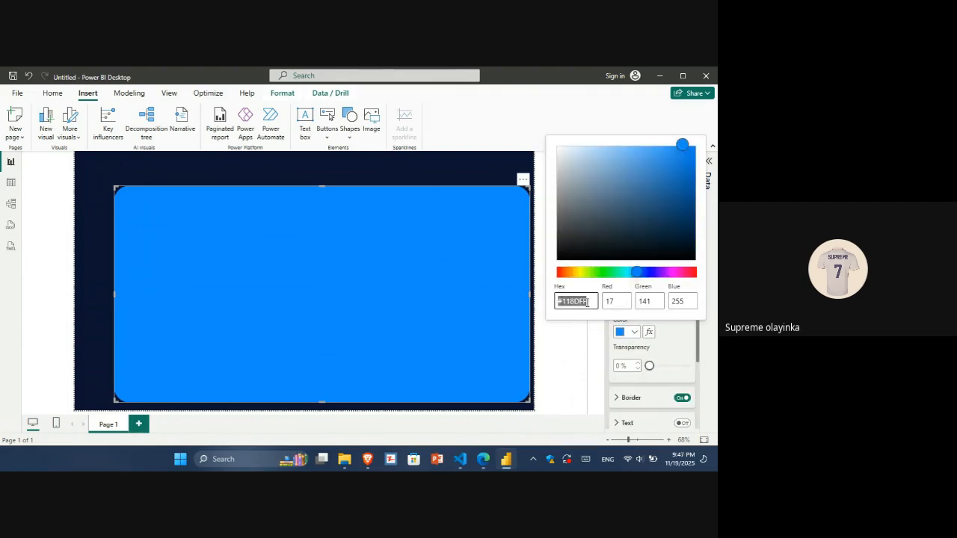
text(808080)
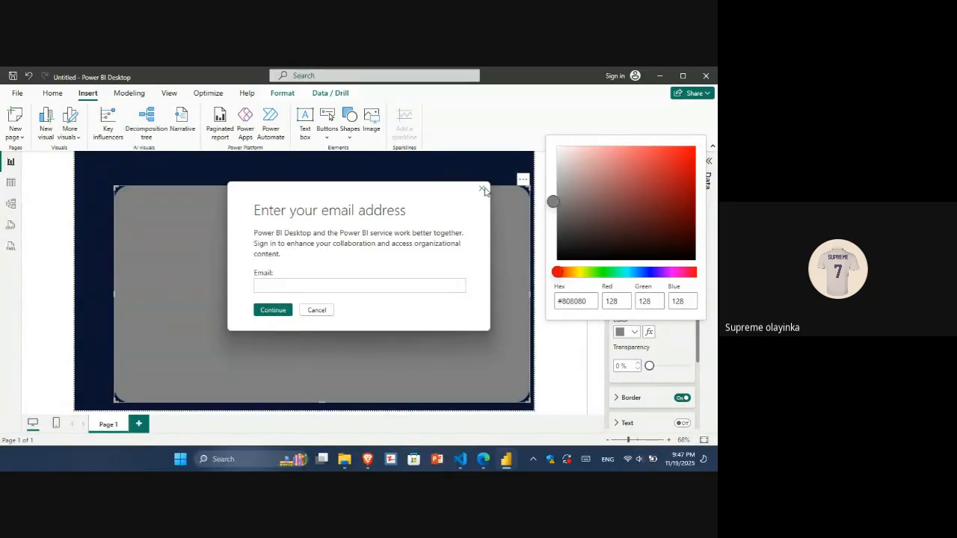
click(317, 310)
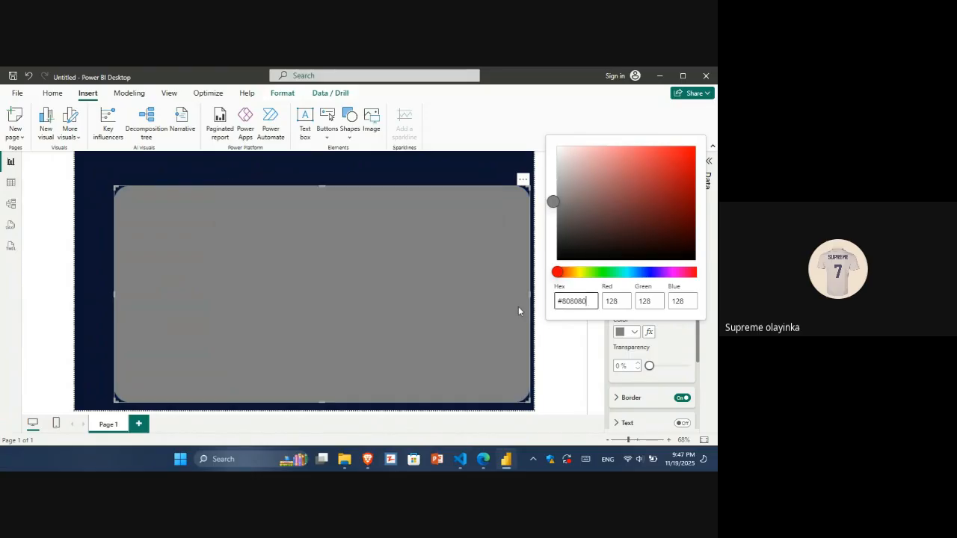
click(581, 356)
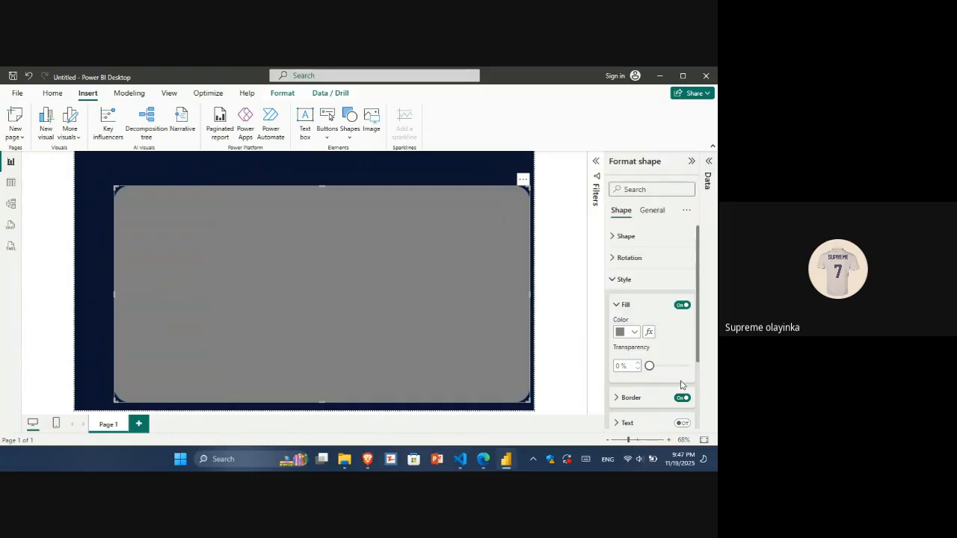
Turn off the rounded rectangle's border and deselect it.
click(682, 397)
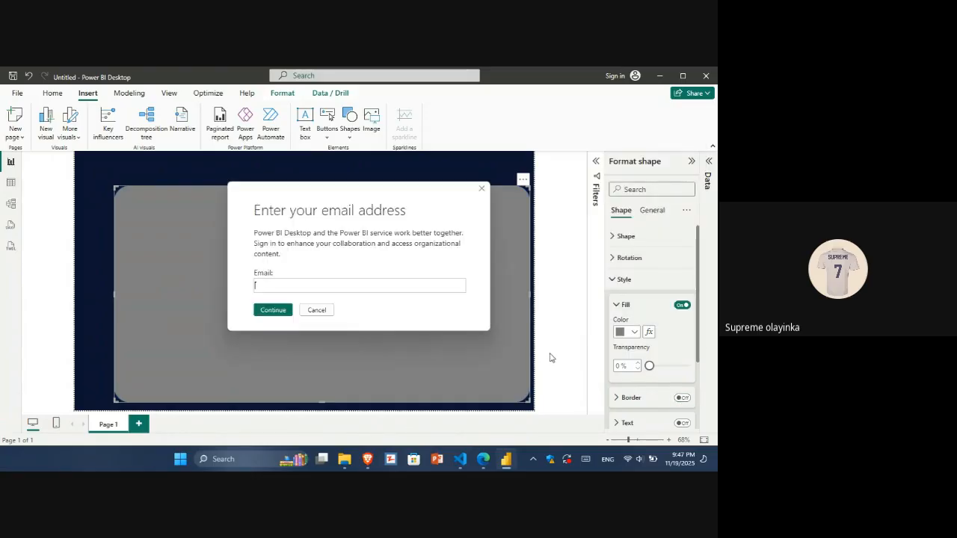
click(480, 191)
click(542, 207)
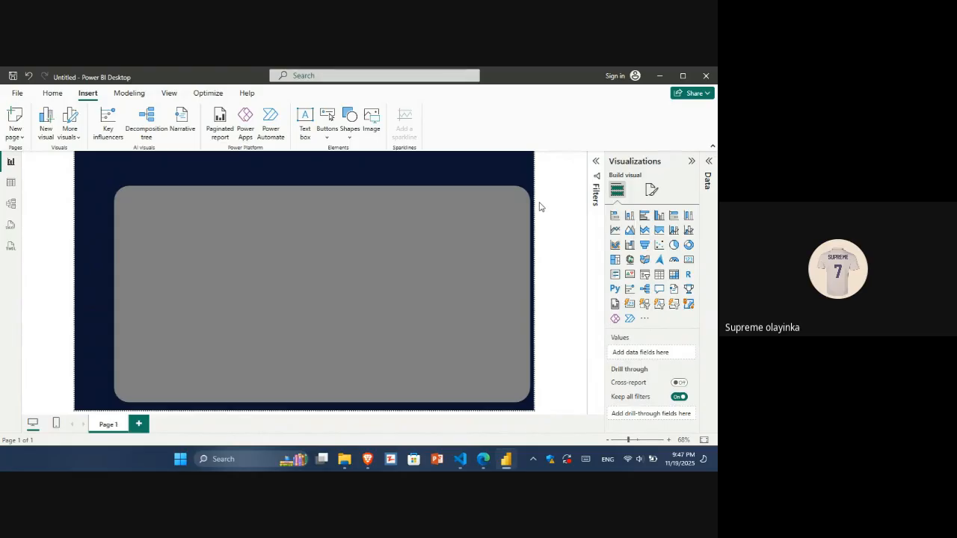
click(352, 264)
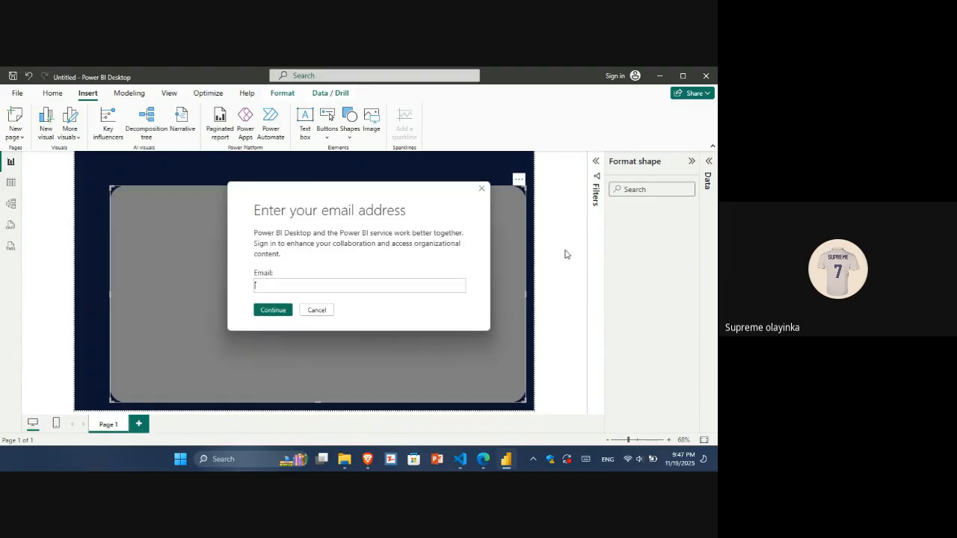
click(316, 309)
mouse_move(316, 309)
mouse_down()
mouse_move(314, 302)
mouse_move(319, 314)
mouse_up()
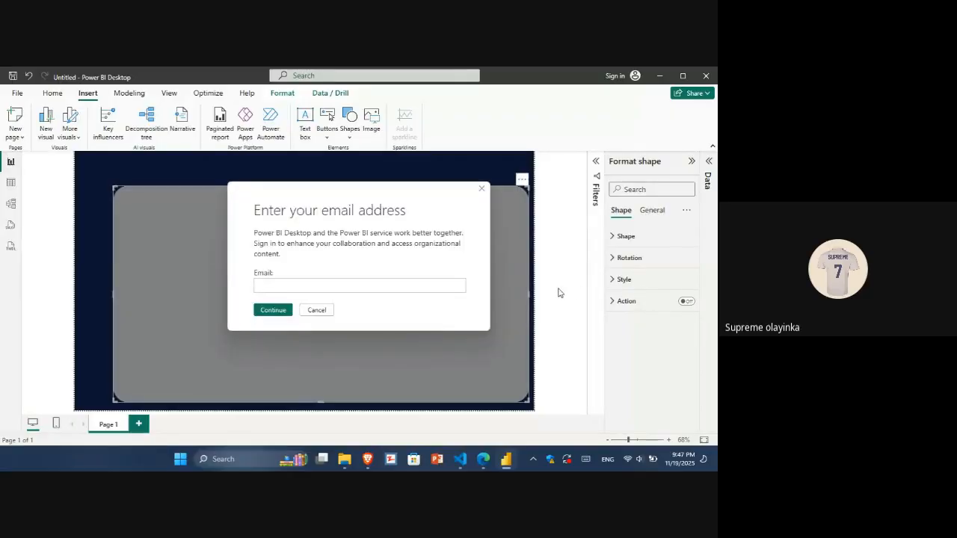
click(482, 190)
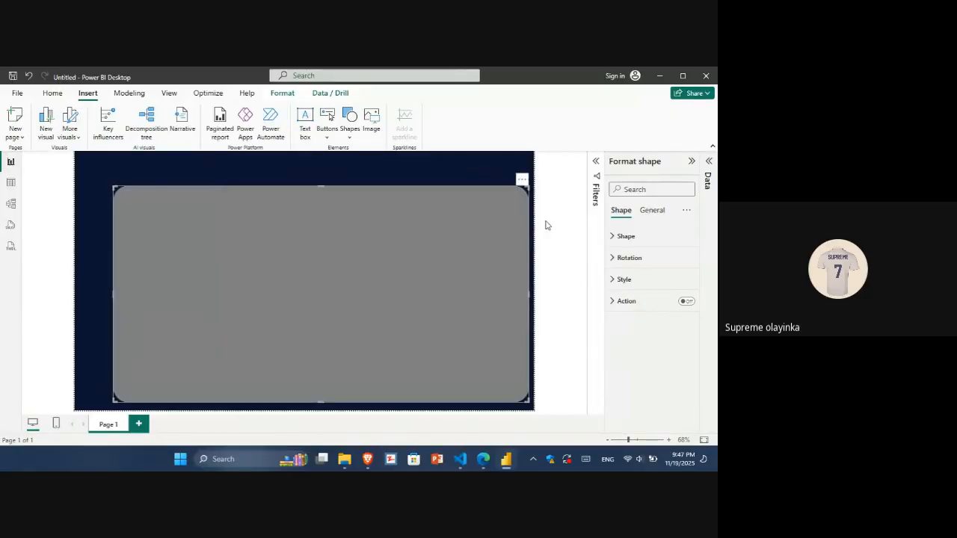
click(557, 262)
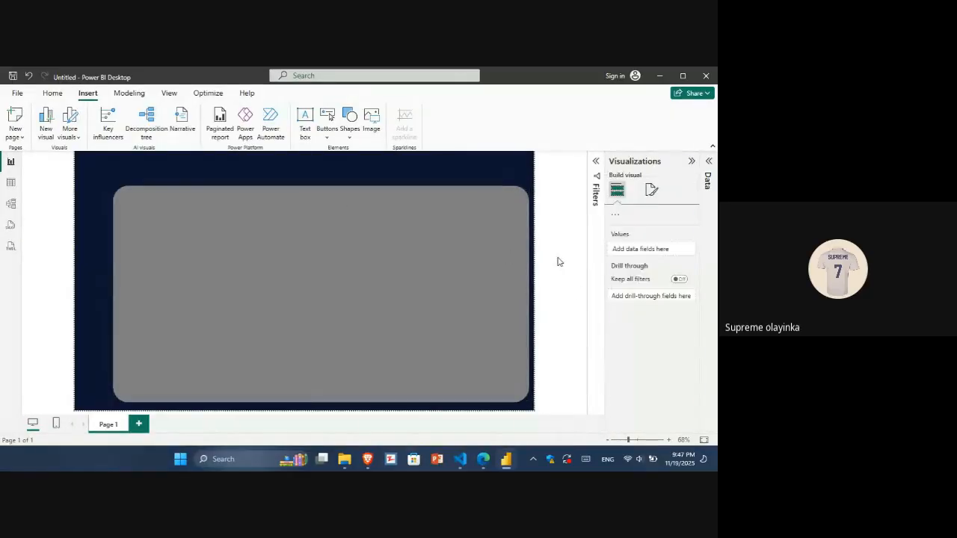
click(404, 283)
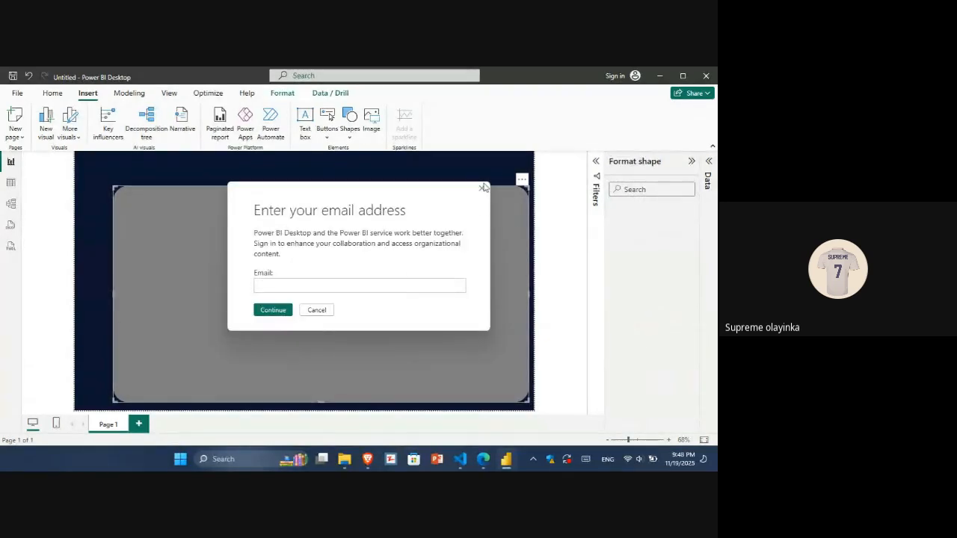
click(316, 309)
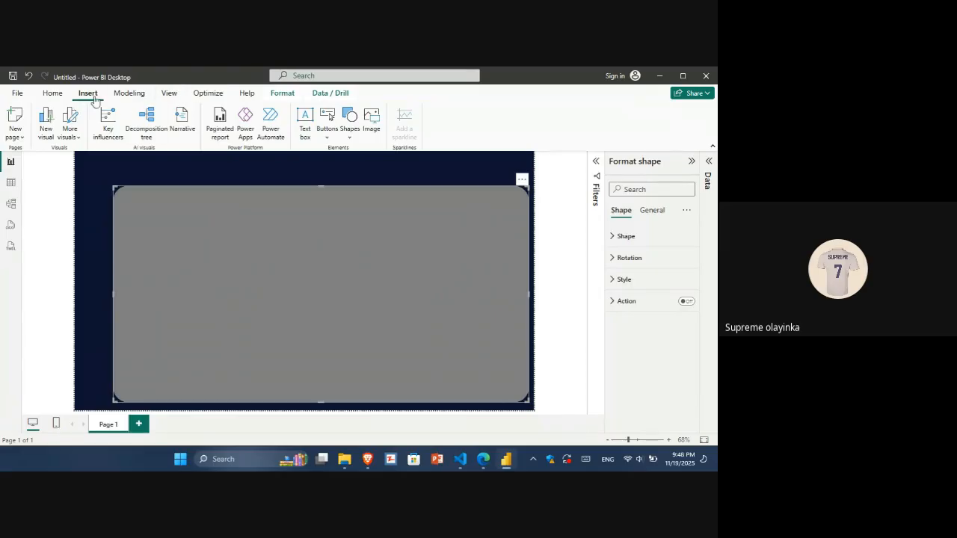
Insert a rounded rectangle, shrink it to a small tab and move it above the grey panel's top edge.
click(351, 131)
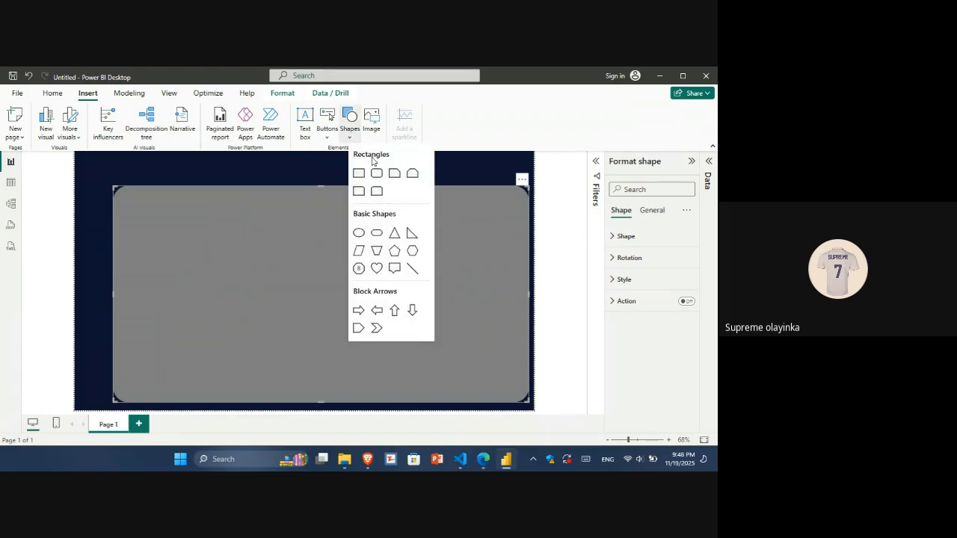
click(377, 172)
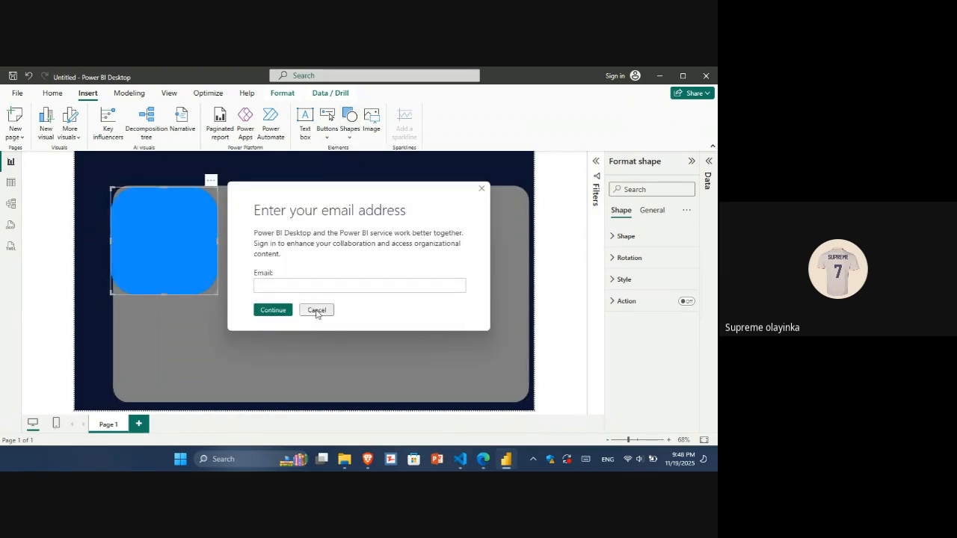
click(317, 310)
drag(217, 294, 172, 212)
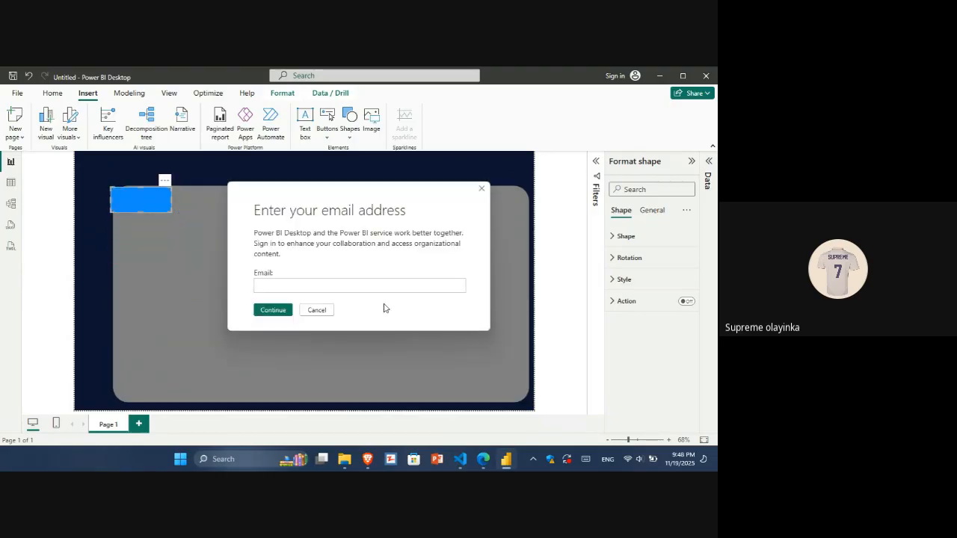
click(320, 310)
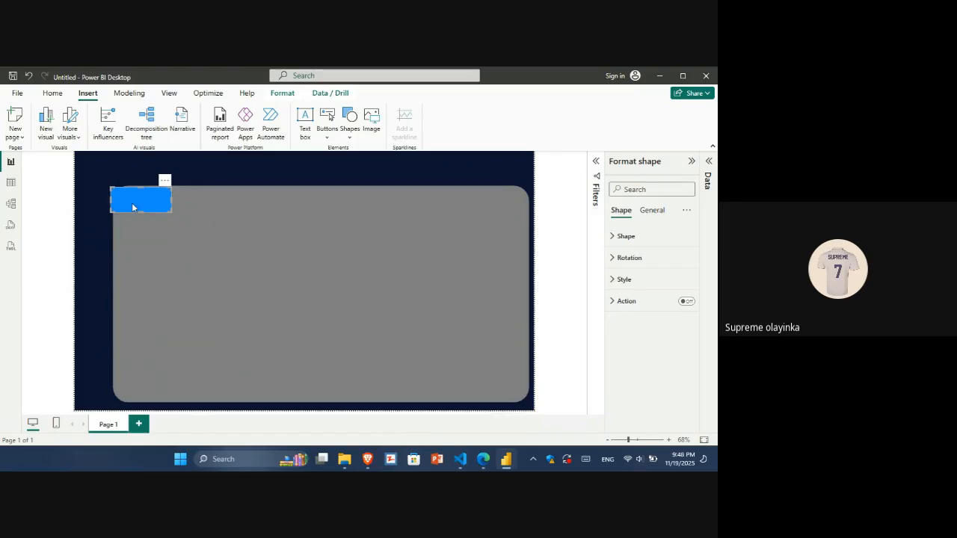
drag(133, 203, 231, 176)
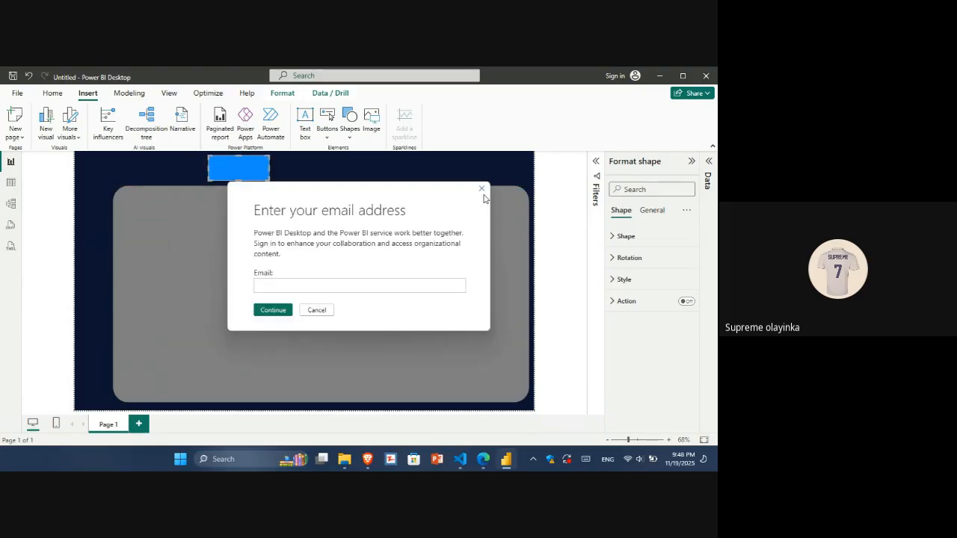
click(481, 188)
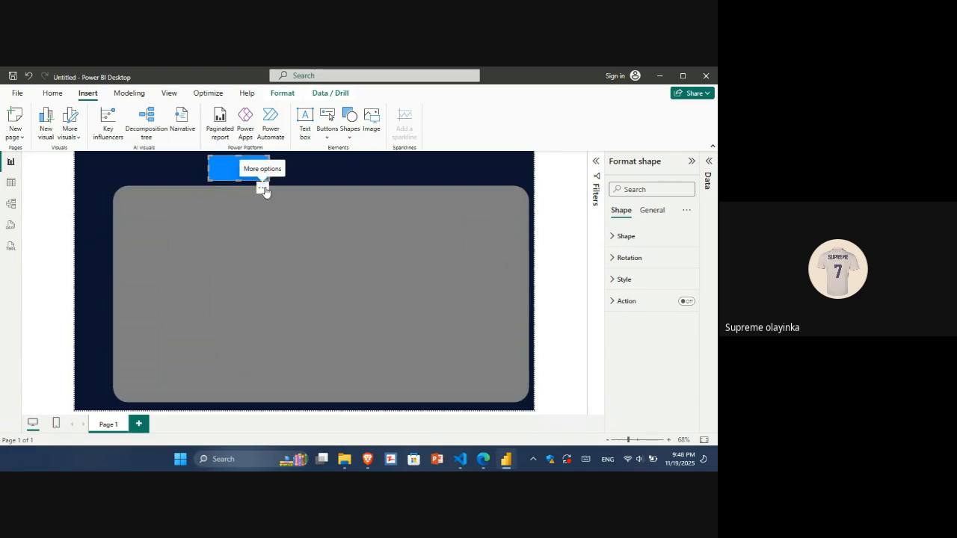
drag(267, 190, 264, 185)
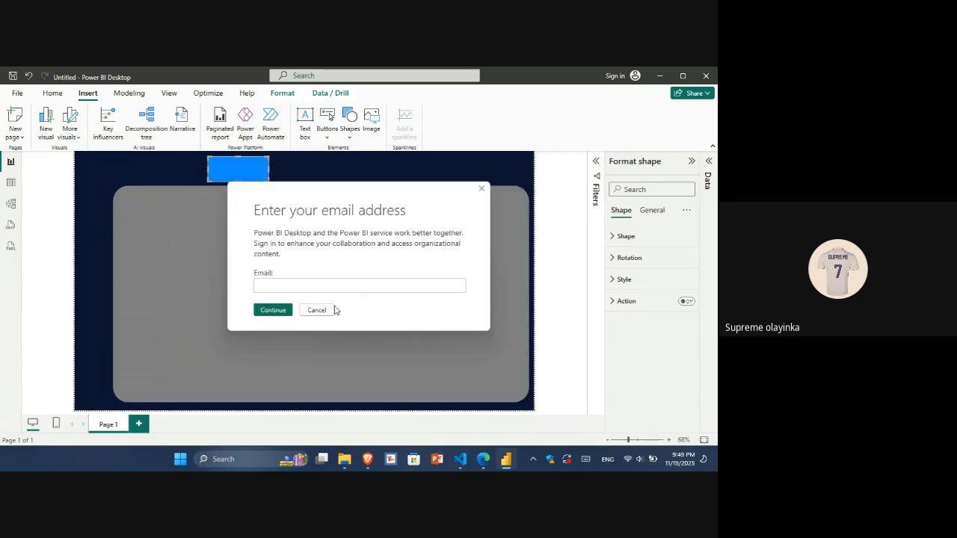
click(317, 311)
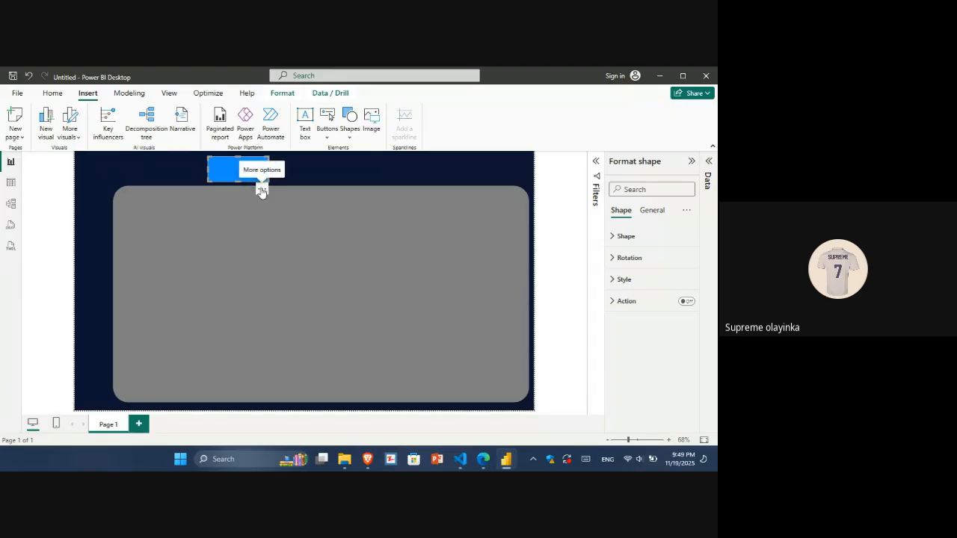
drag(261, 192, 254, 192)
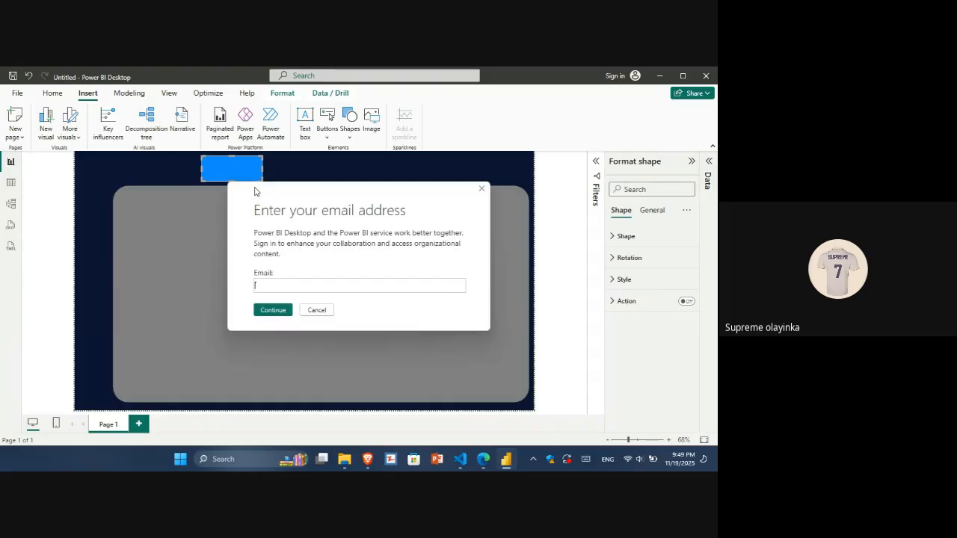
click(322, 310)
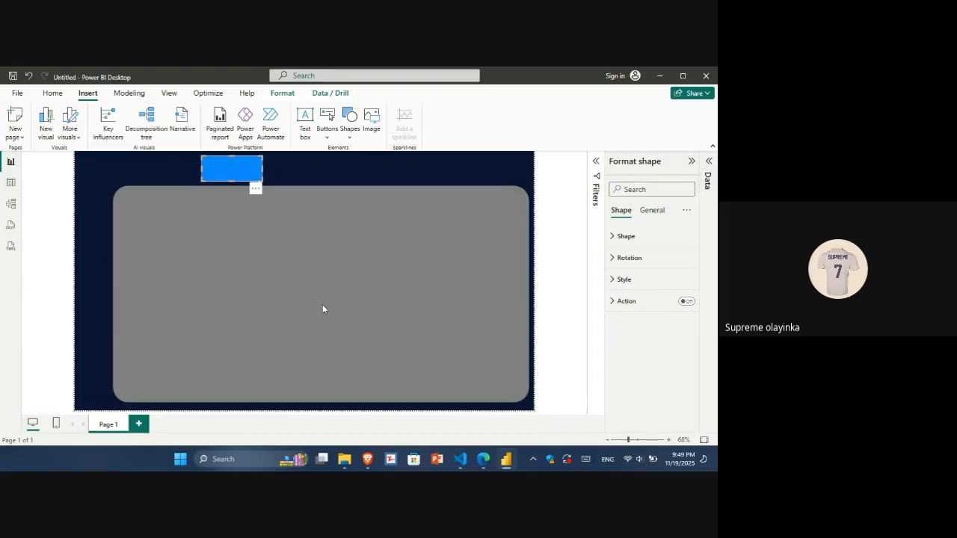
Duplicate the small rounded rectangle and place the copy just to its right.
click(87, 250)
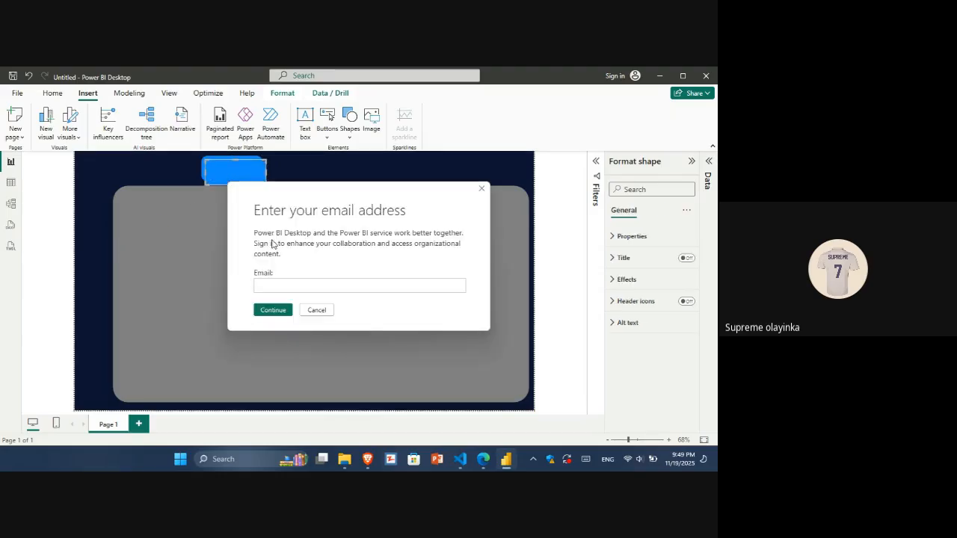
click(316, 310)
click(230, 182)
drag(229, 178, 297, 180)
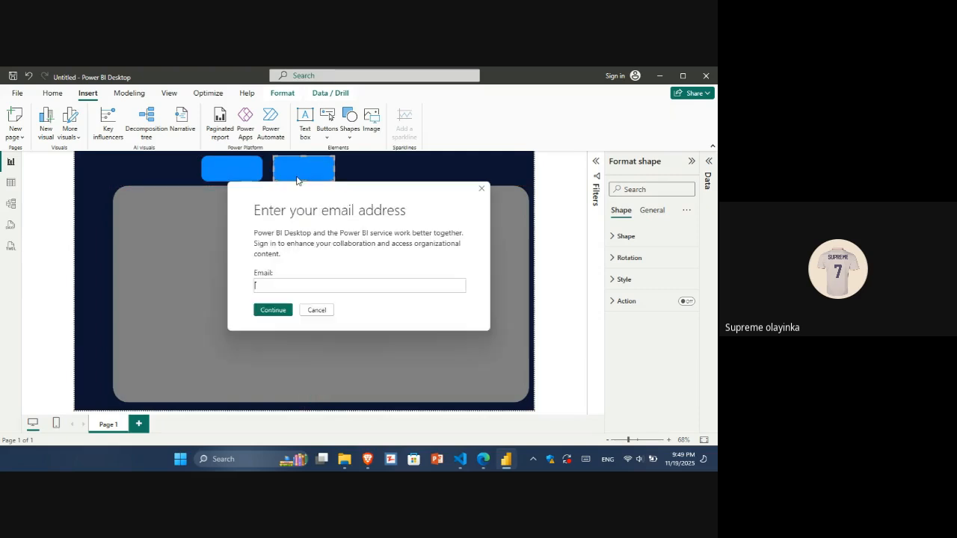
click(316, 309)
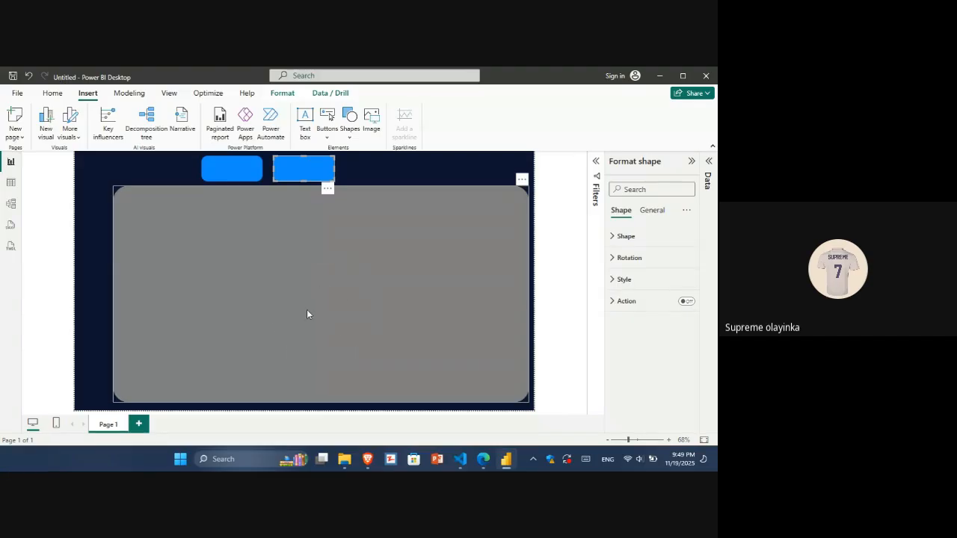
Paste a third copy of the small blue tab and place it to the right of the second tab.
key(ctrl+v)
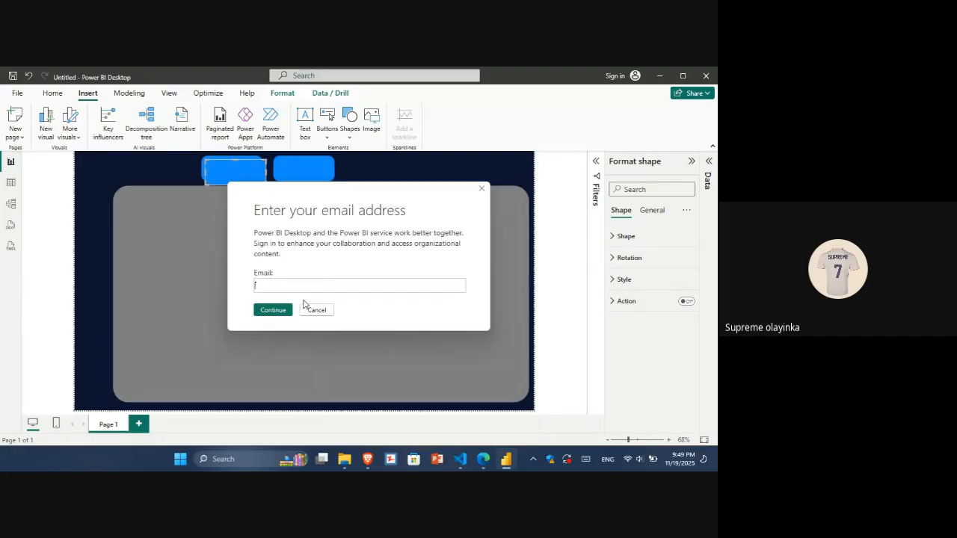
click(316, 310)
drag(257, 168, 395, 180)
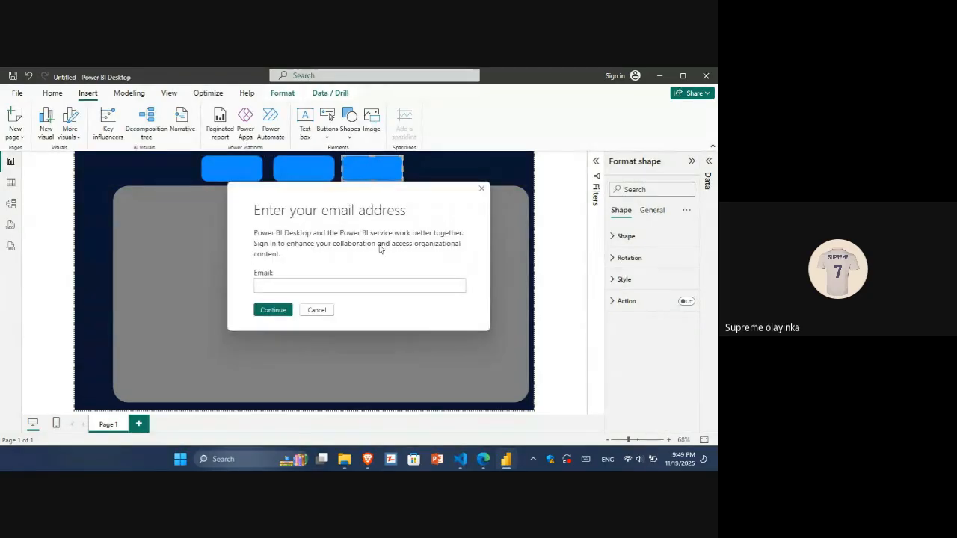
click(482, 189)
Paste a fourth blue tab and place it to the right of the third tab.
key(ctrl+v)
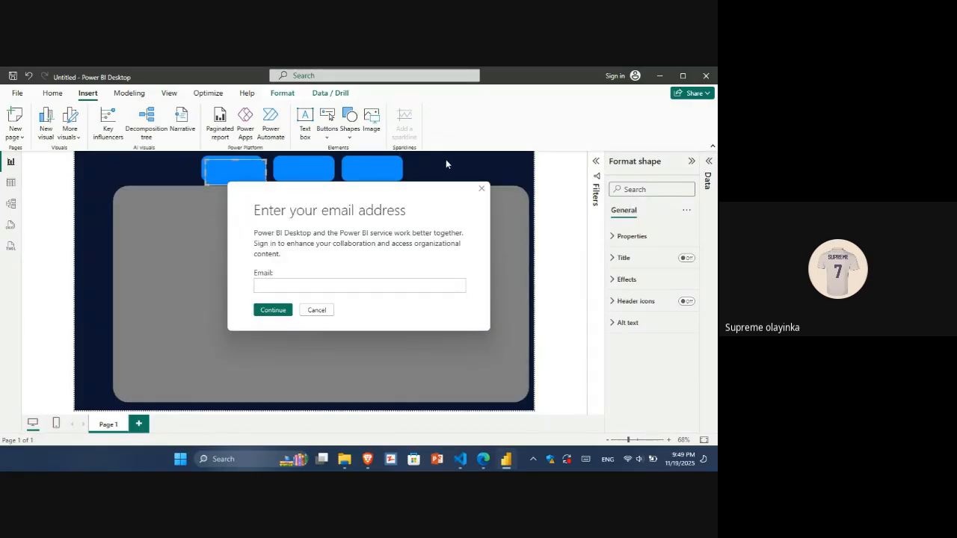
click(482, 189)
click(223, 181)
drag(225, 182, 431, 177)
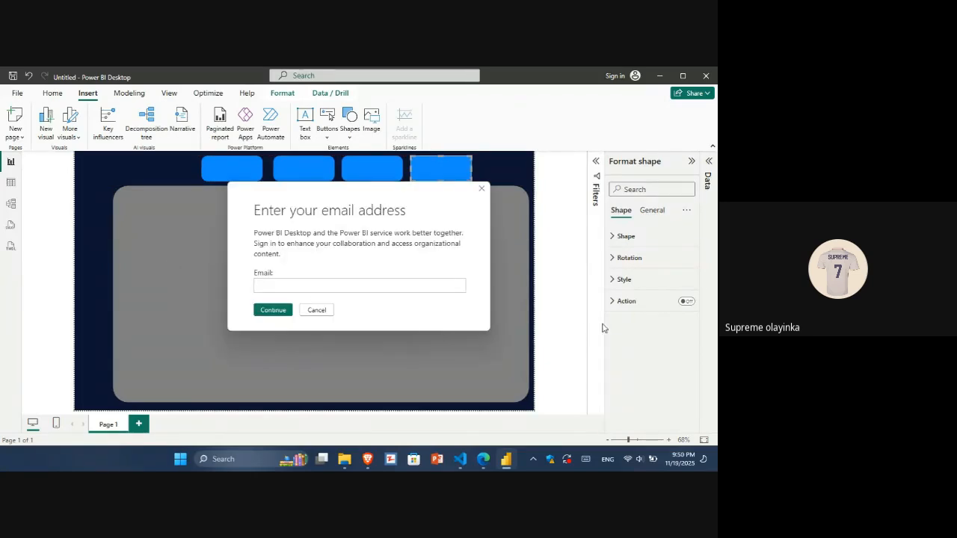
click(316, 310)
Narrow the grey panel by pulling its left edge inward.
click(215, 293)
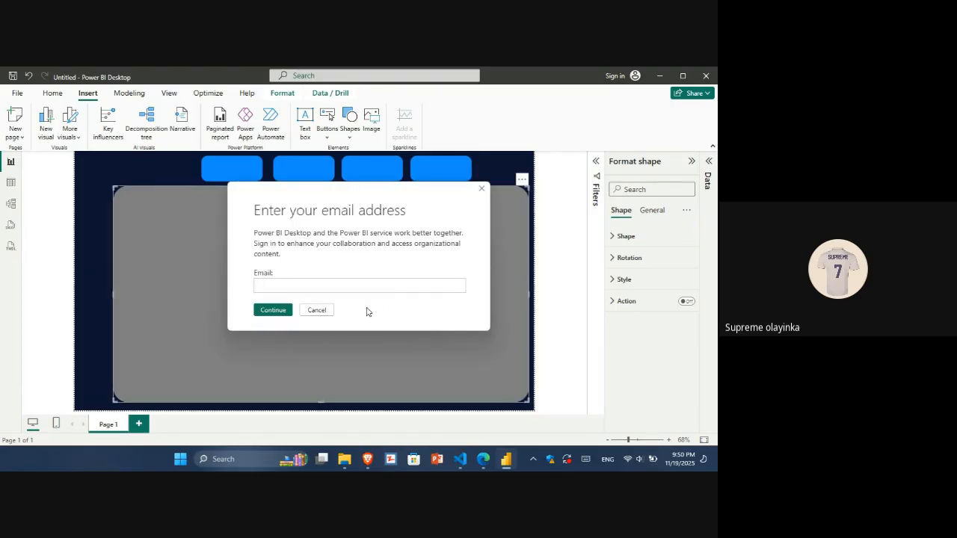
click(317, 310)
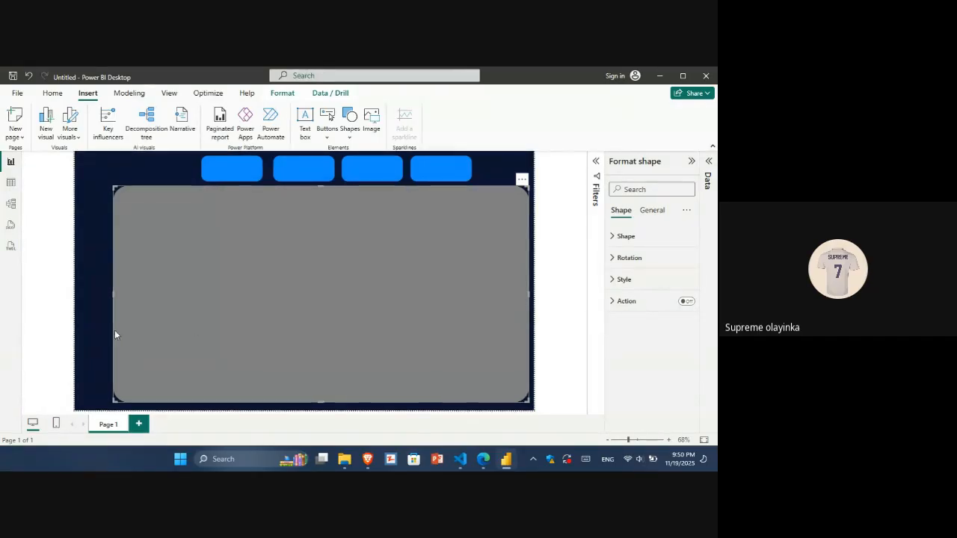
drag(112, 298, 144, 300)
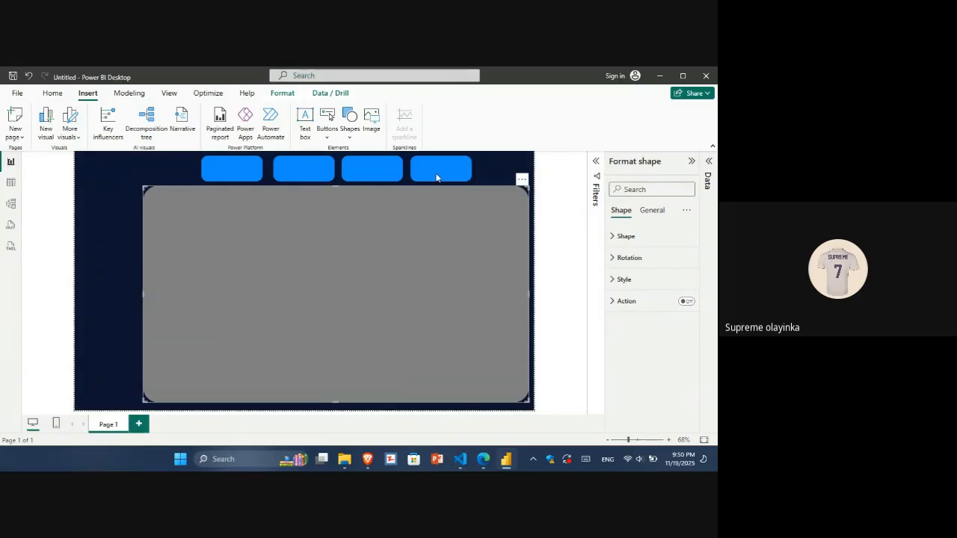
Move the fourth tab to the right end above the grey panel.
click(482, 189)
drag(460, 180, 497, 174)
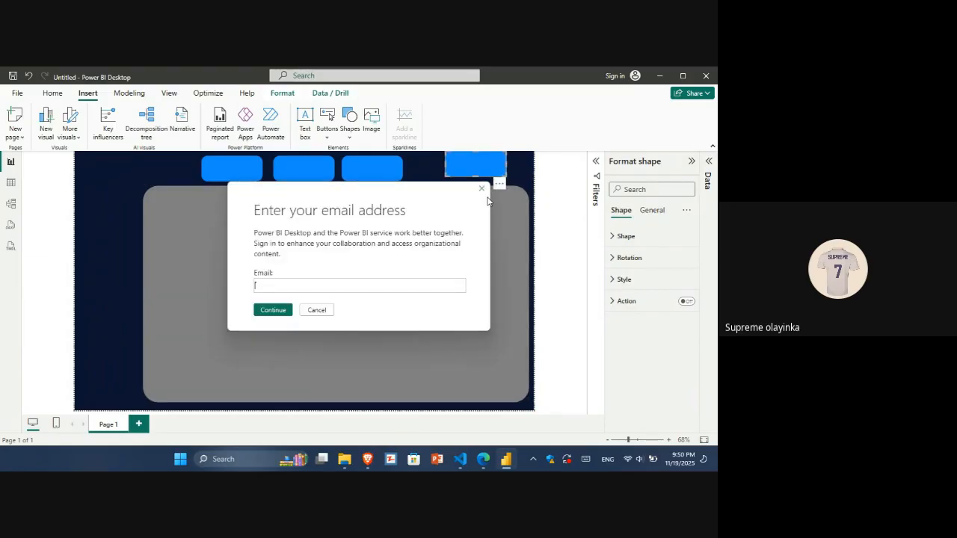
click(482, 188)
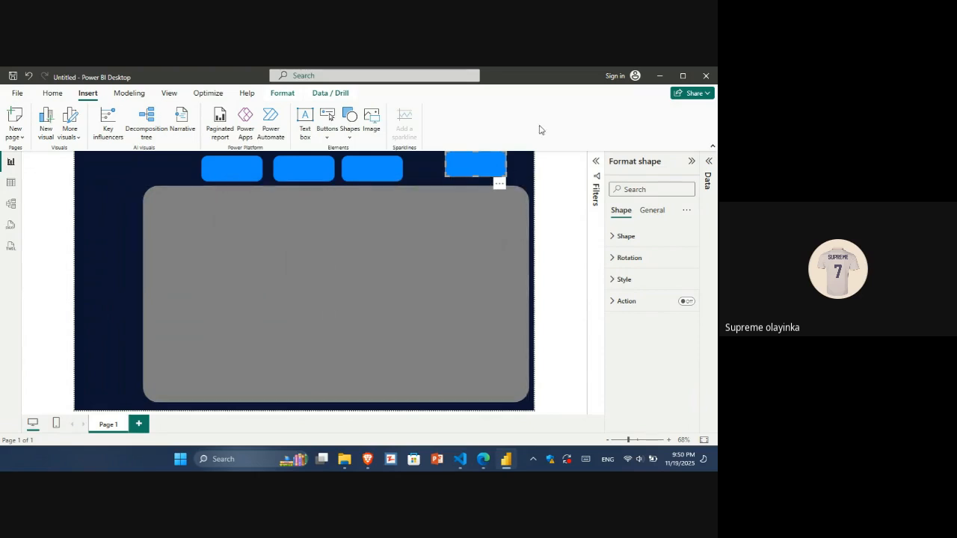
drag(491, 167, 496, 177)
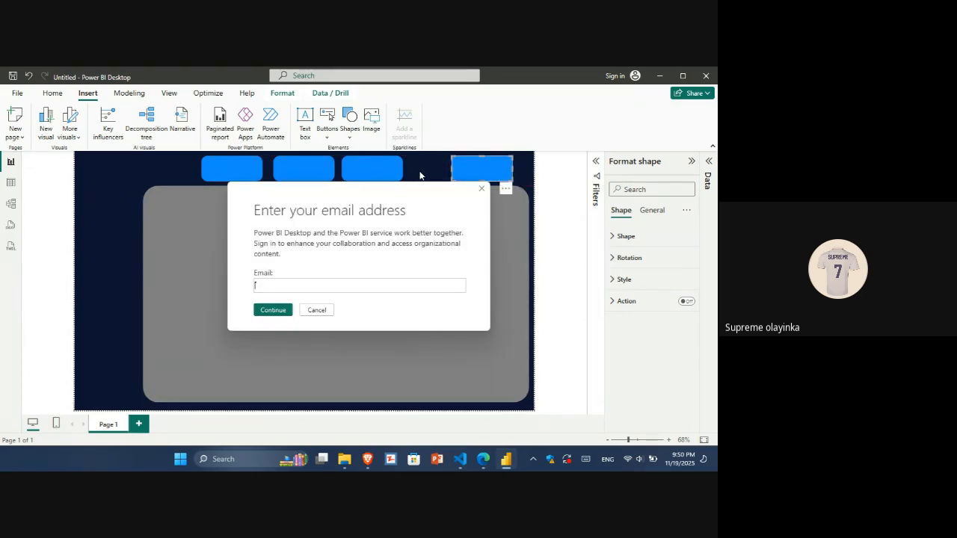
click(315, 311)
Shift the third, second and first tabs rightward so the four tabs sit evenly spaced above the grey panel.
drag(392, 179, 429, 183)
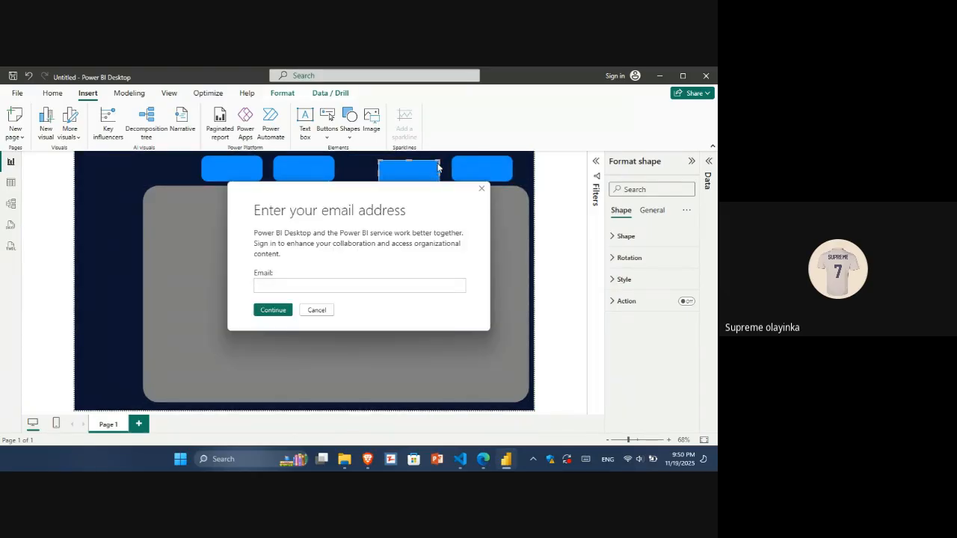
click(480, 190)
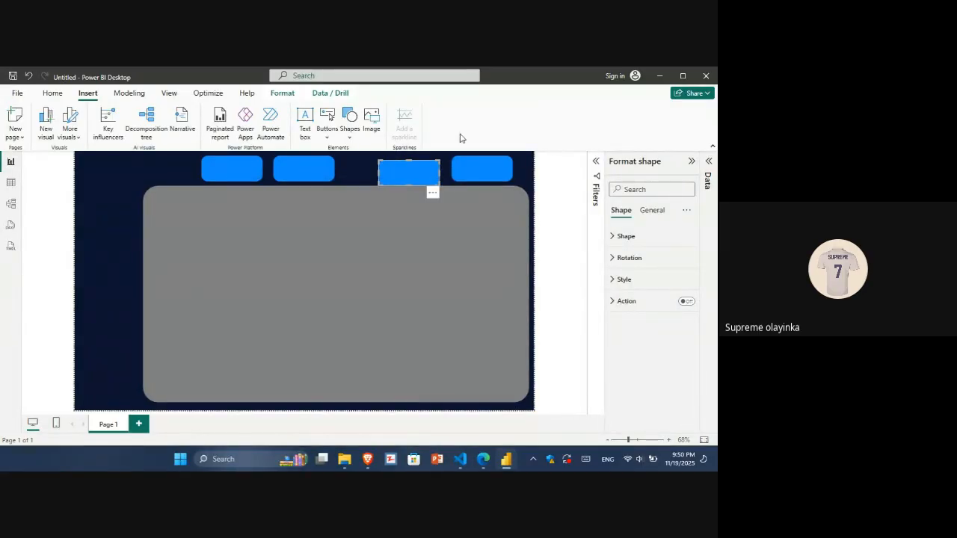
drag(427, 175, 427, 167)
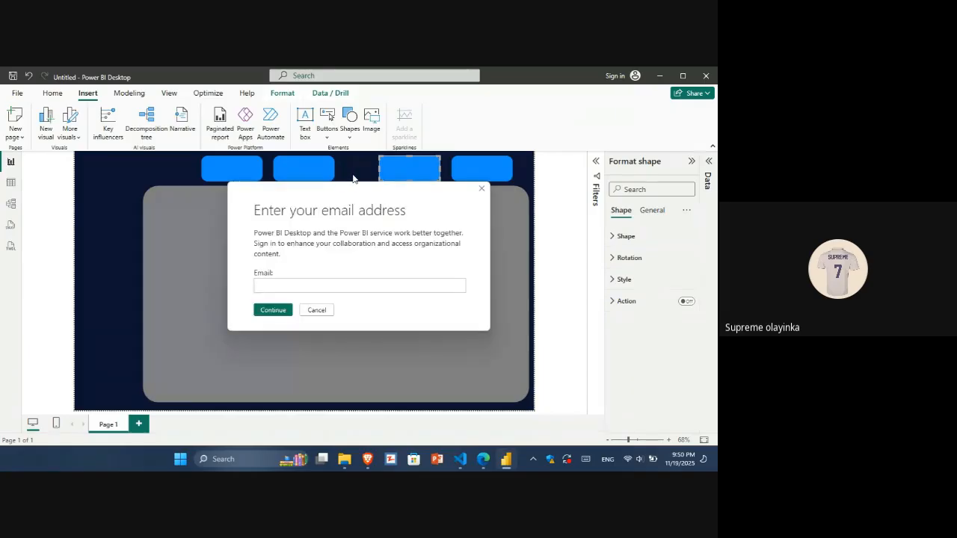
click(317, 311)
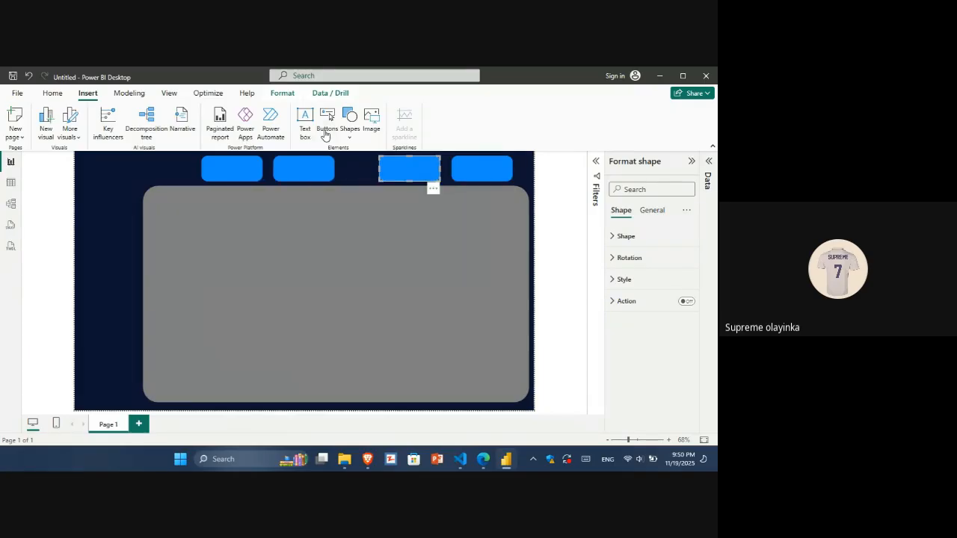
drag(325, 180, 349, 180)
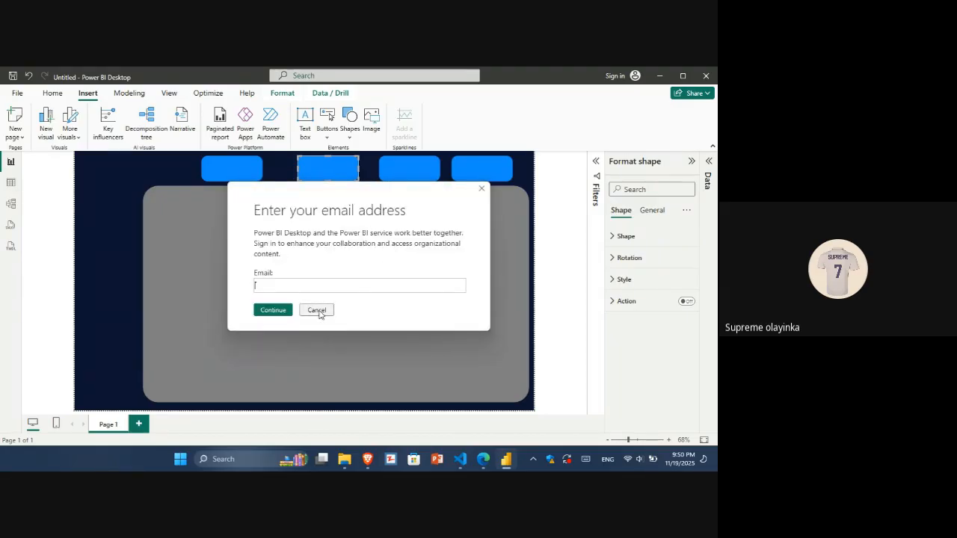
click(318, 310)
drag(229, 177, 254, 178)
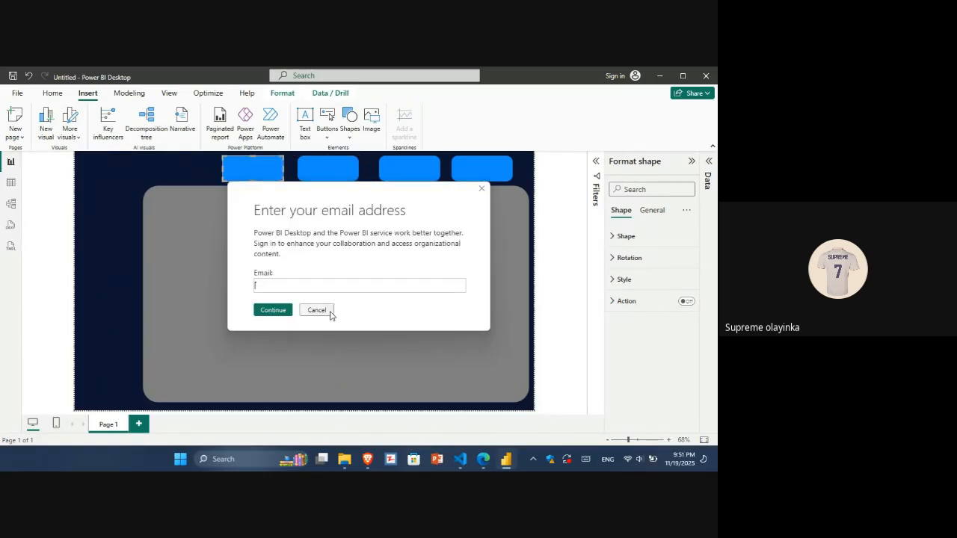
click(331, 312)
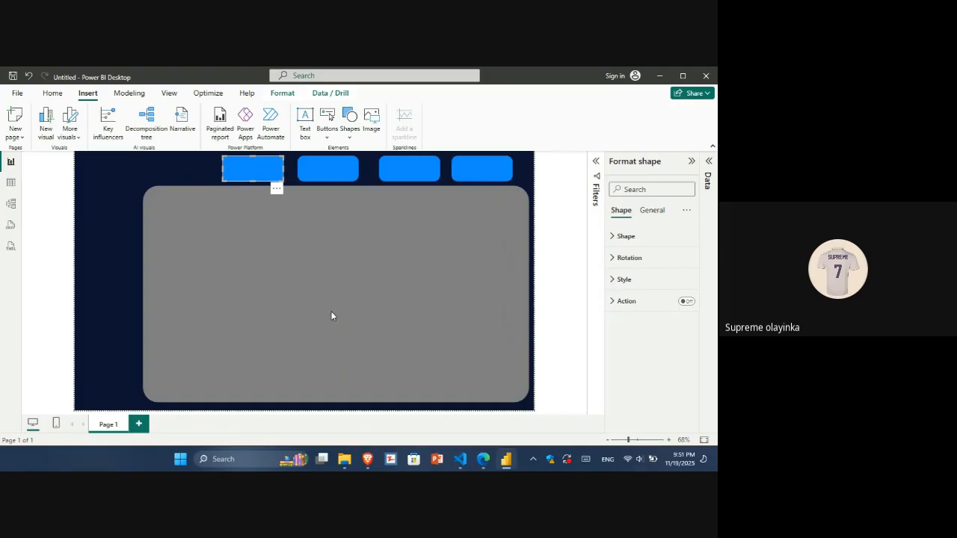
click(58, 281)
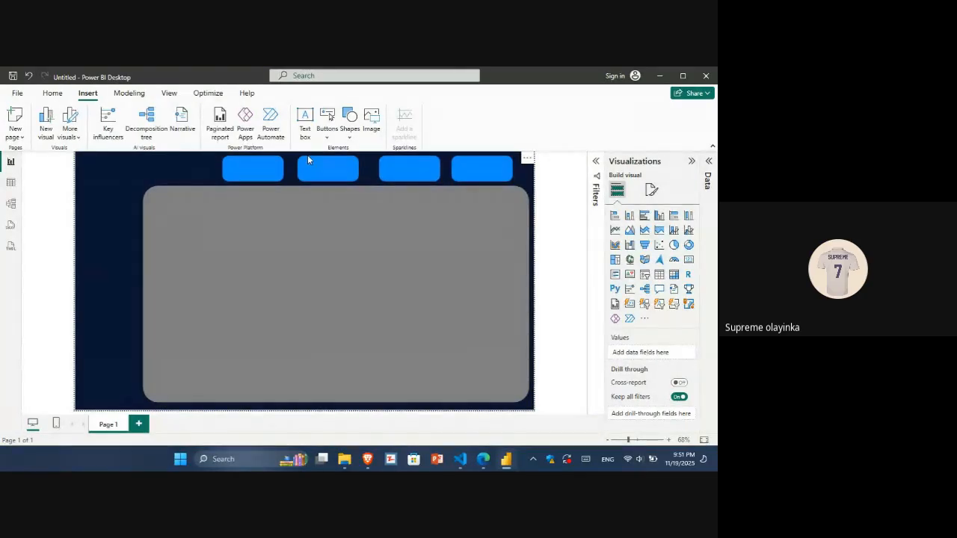
Paste a copy of the first tab, move it into the grey panel's upper-left corner and enlarge it into a card.
click(266, 179)
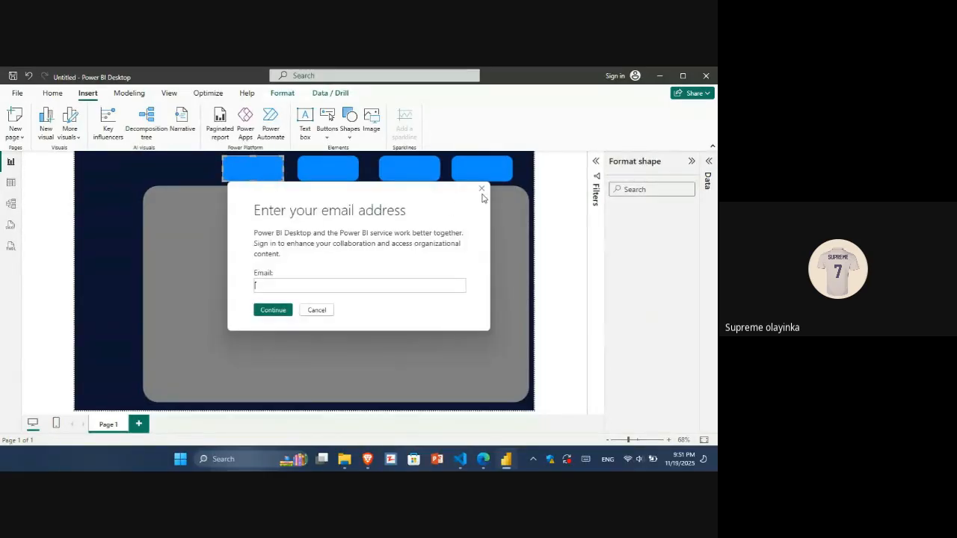
click(482, 189)
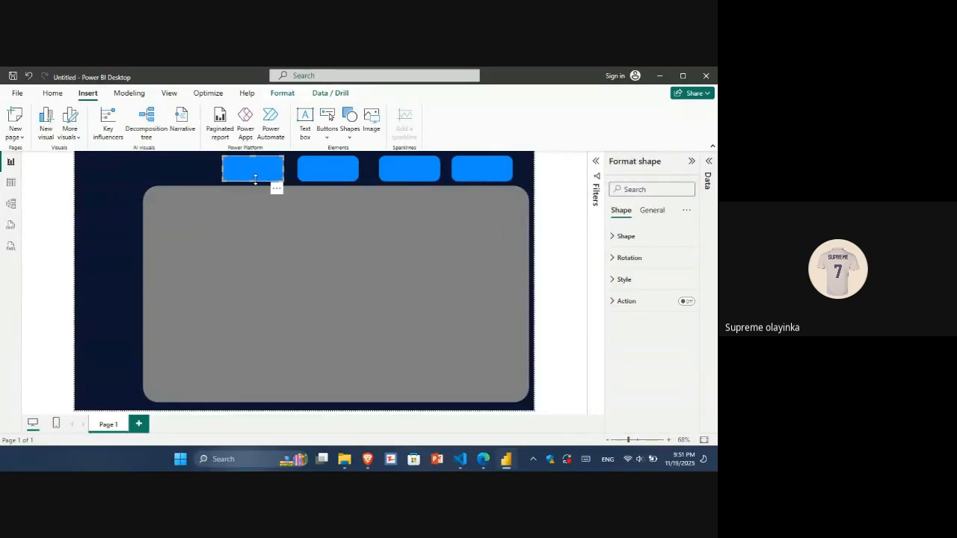
key(ctrl+v)
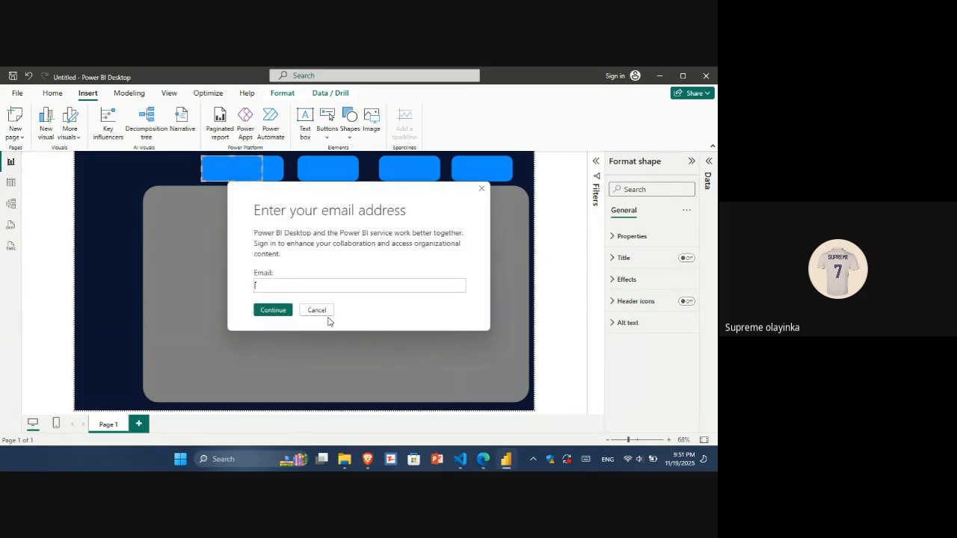
click(316, 310)
drag(234, 180, 237, 255)
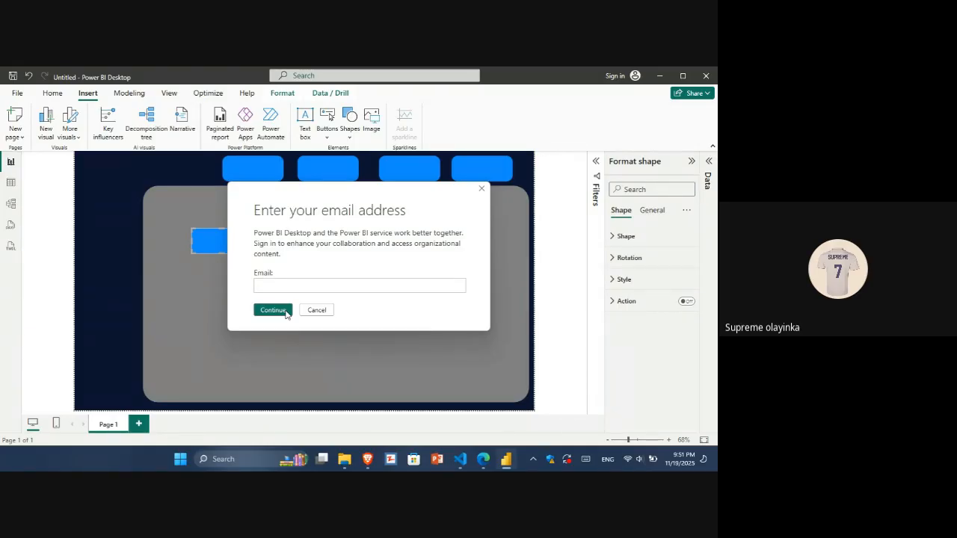
click(317, 312)
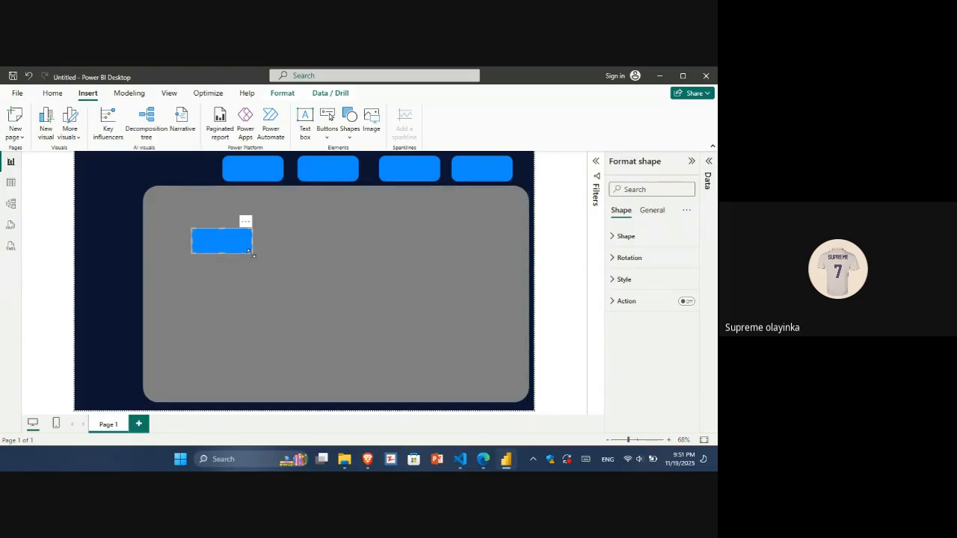
drag(253, 255, 338, 327)
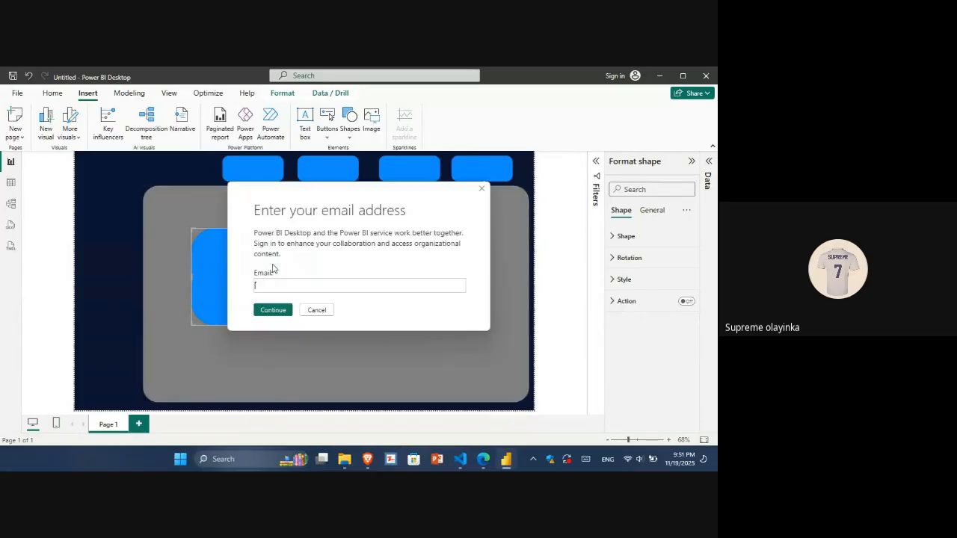
click(321, 313)
drag(292, 291, 252, 262)
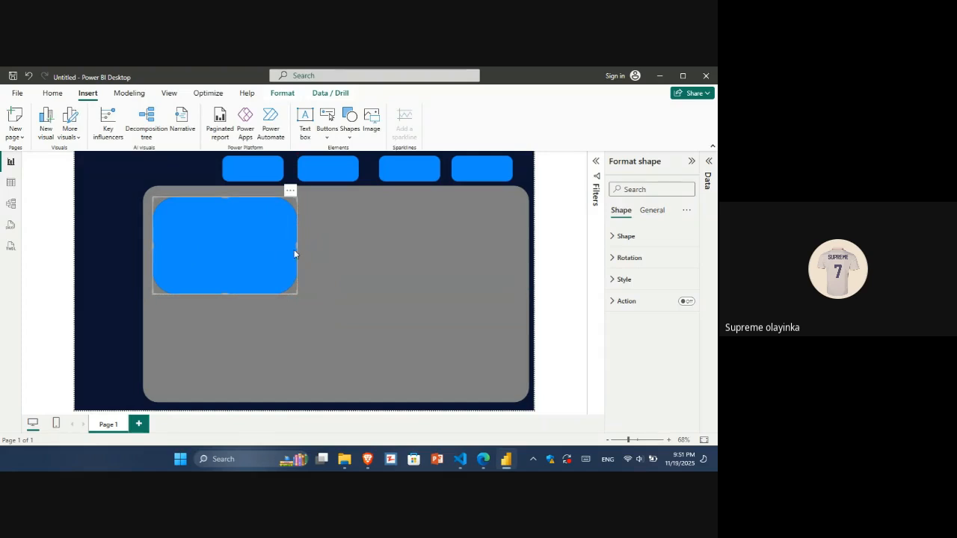
click(322, 309)
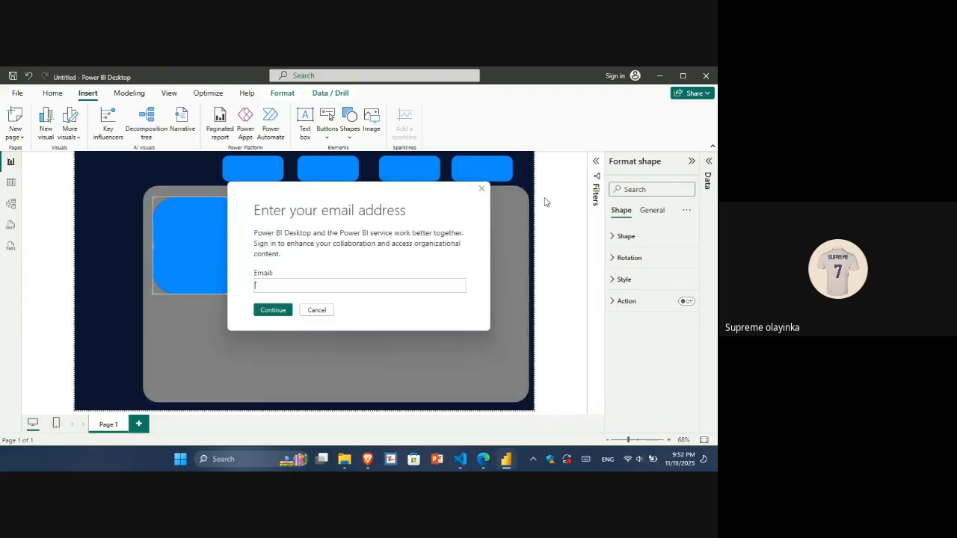
click(479, 189)
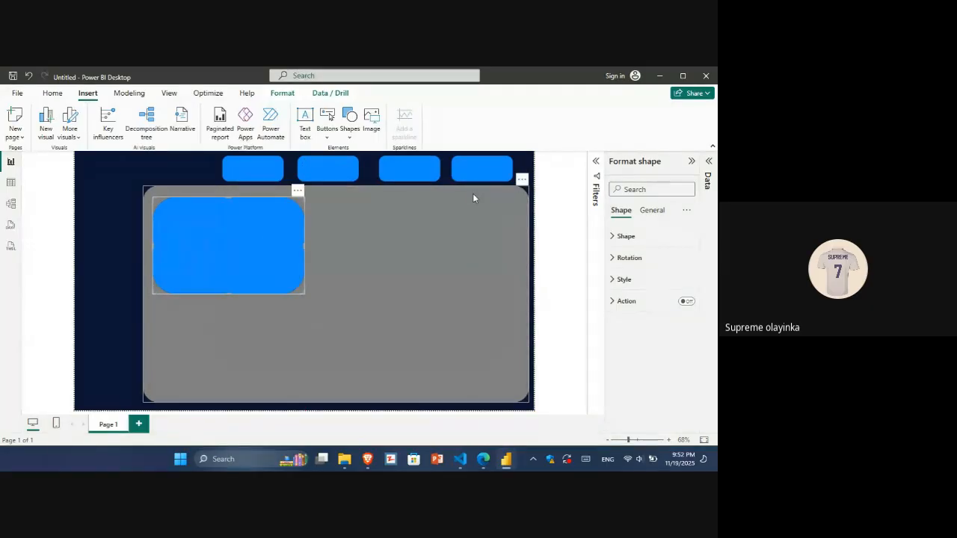
Set the blue card's rounded corners to 9%.
click(634, 241)
drag(668, 305, 656, 305)
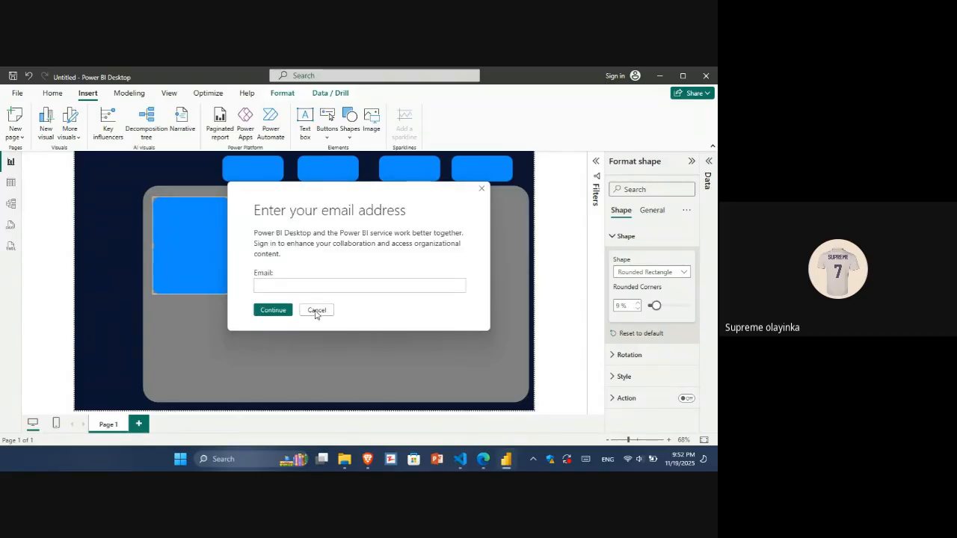
click(324, 312)
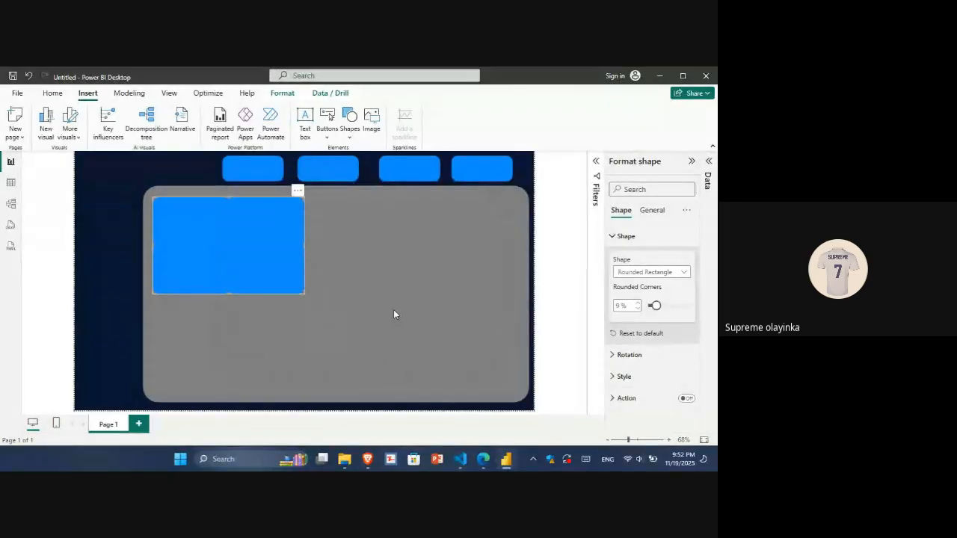
Reselect the blue card and examine its fill and border style settings.
click(554, 266)
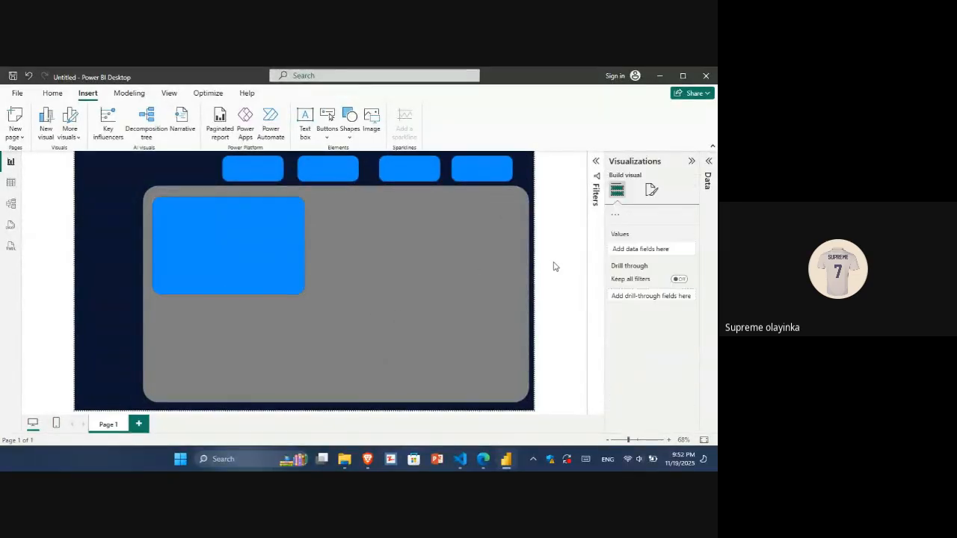
click(504, 284)
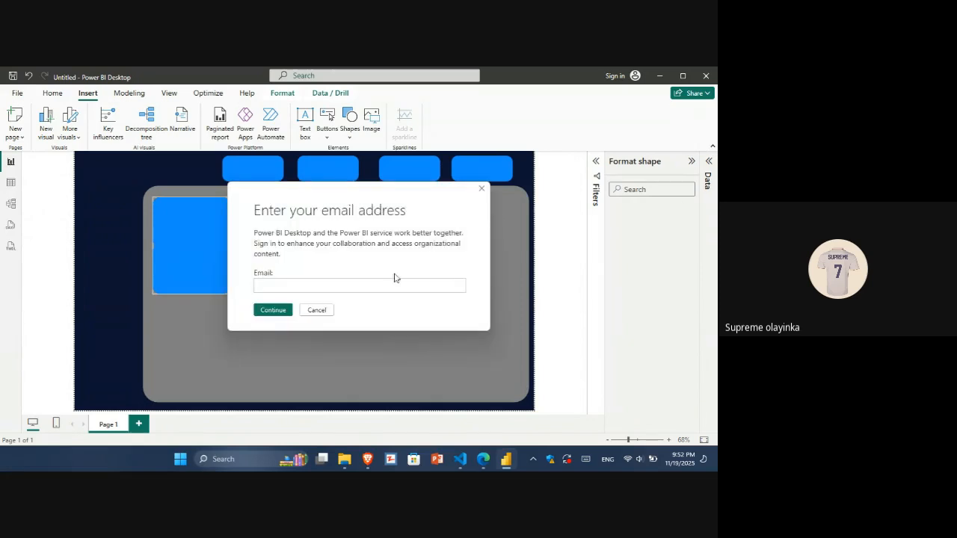
click(316, 310)
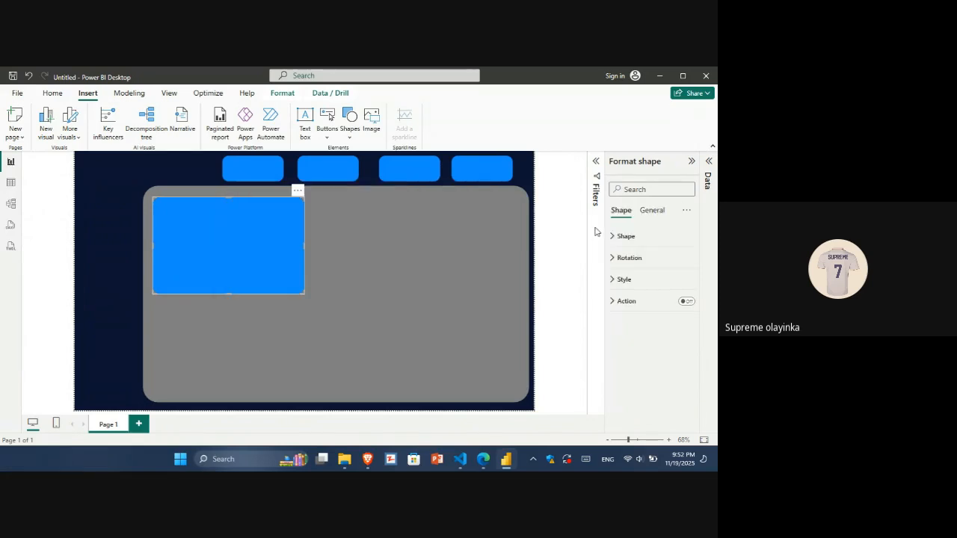
click(637, 282)
click(683, 398)
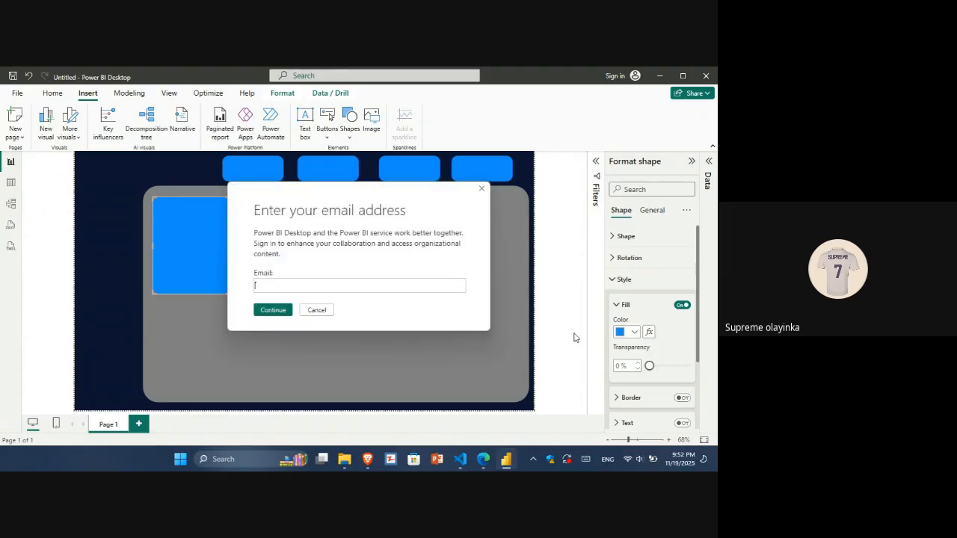
click(483, 189)
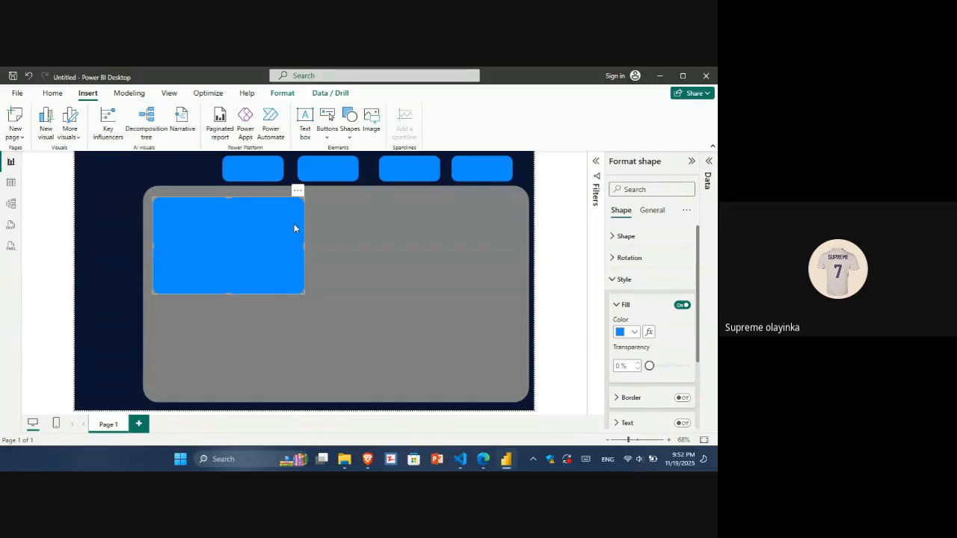
Paste a copy of the blue card and place it beside the first card in the grey panel.
key(ctrl+v)
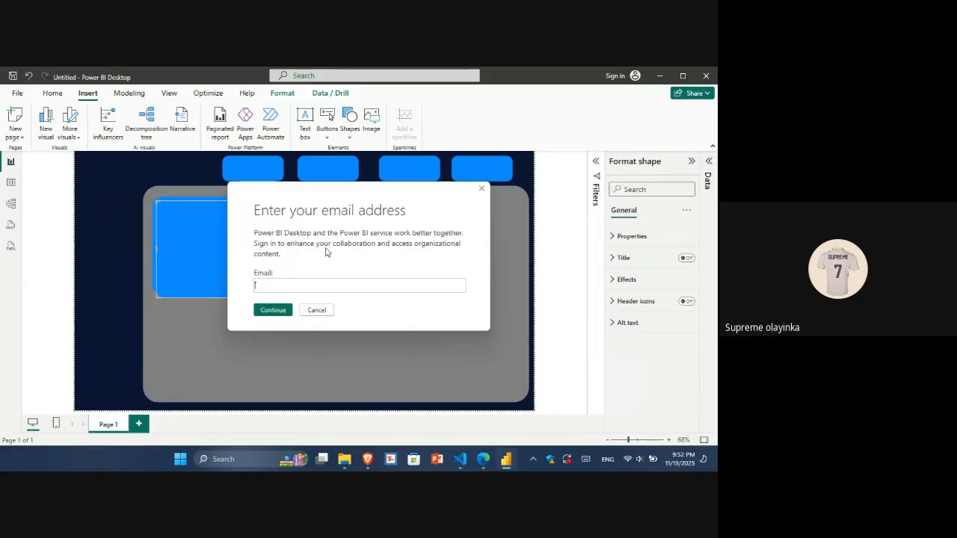
click(483, 188)
drag(243, 248, 398, 245)
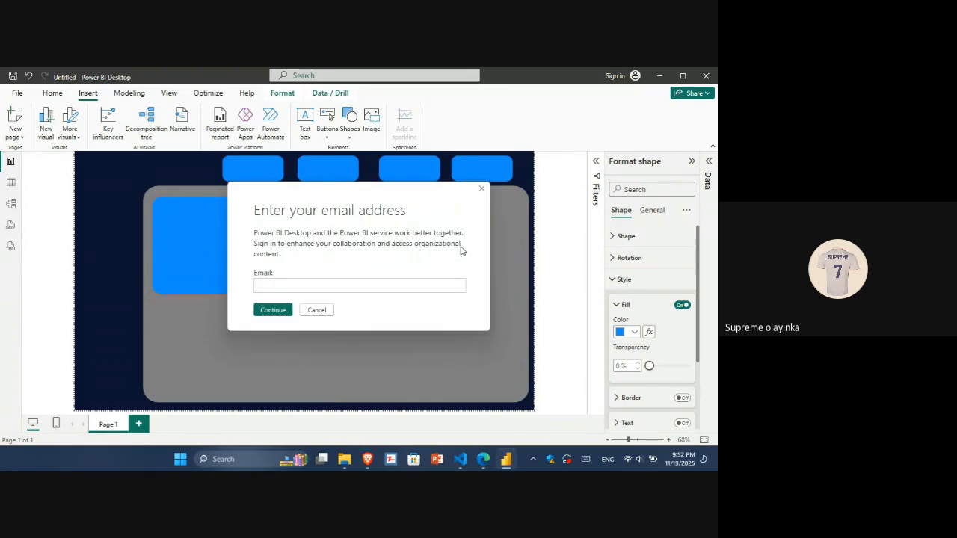
click(312, 308)
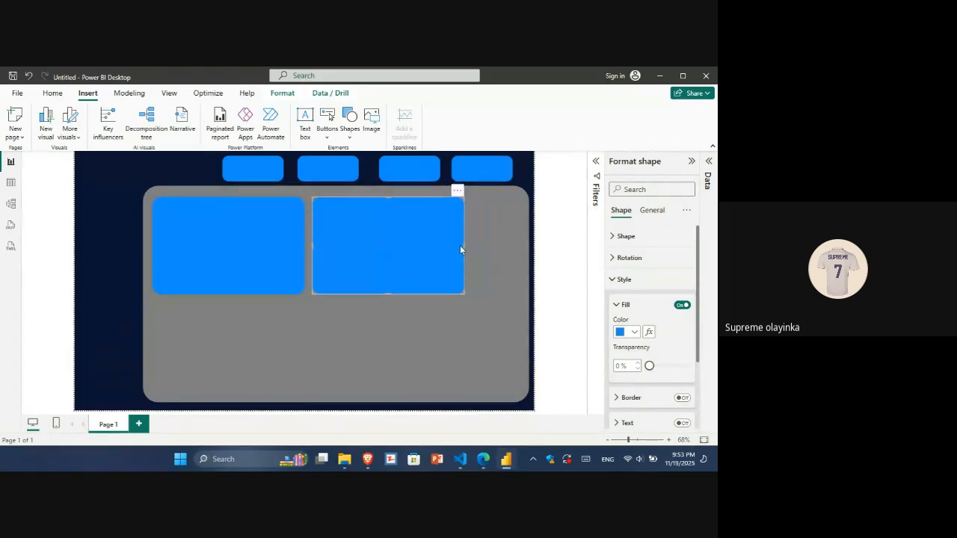
Narrow the second blue card slightly from its right edge.
drag(464, 245, 441, 243)
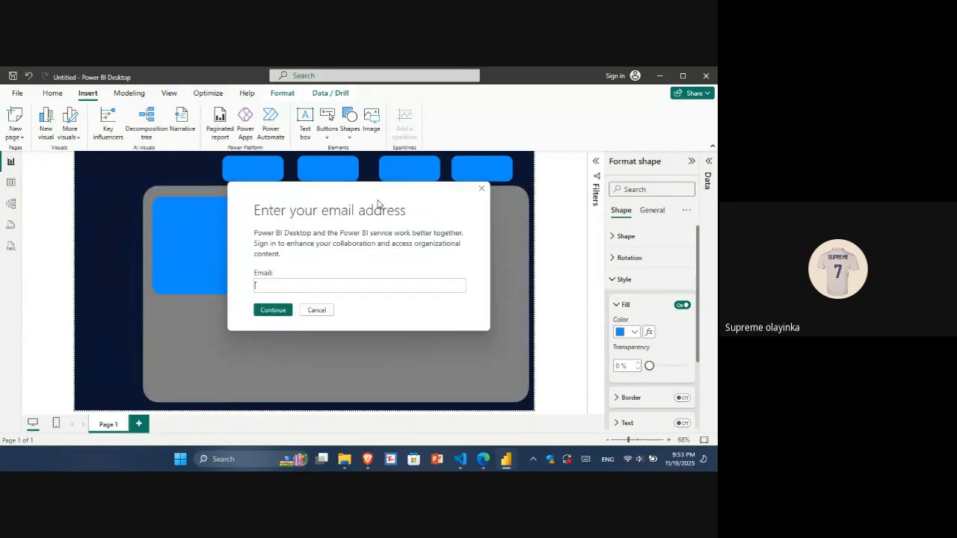
click(316, 310)
key(Escape)
click(264, 268)
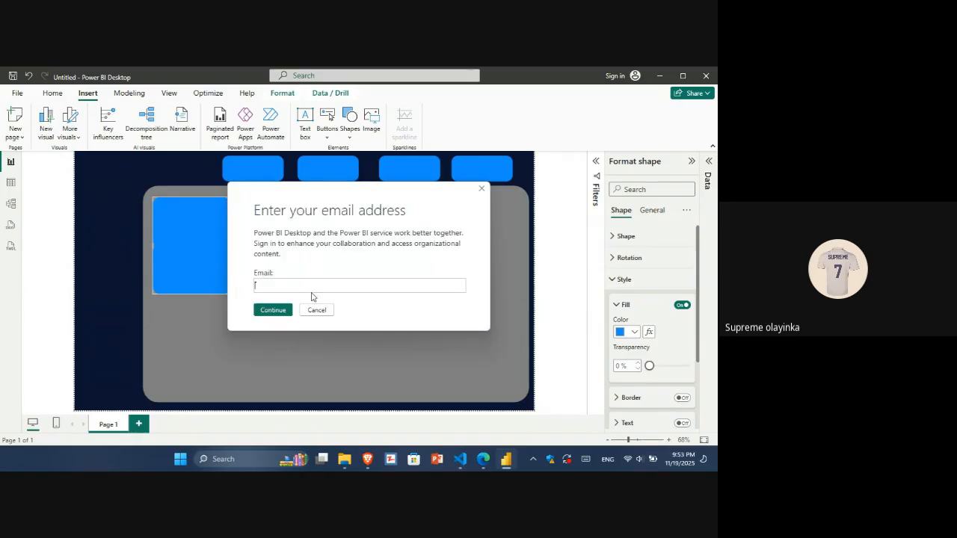
click(317, 310)
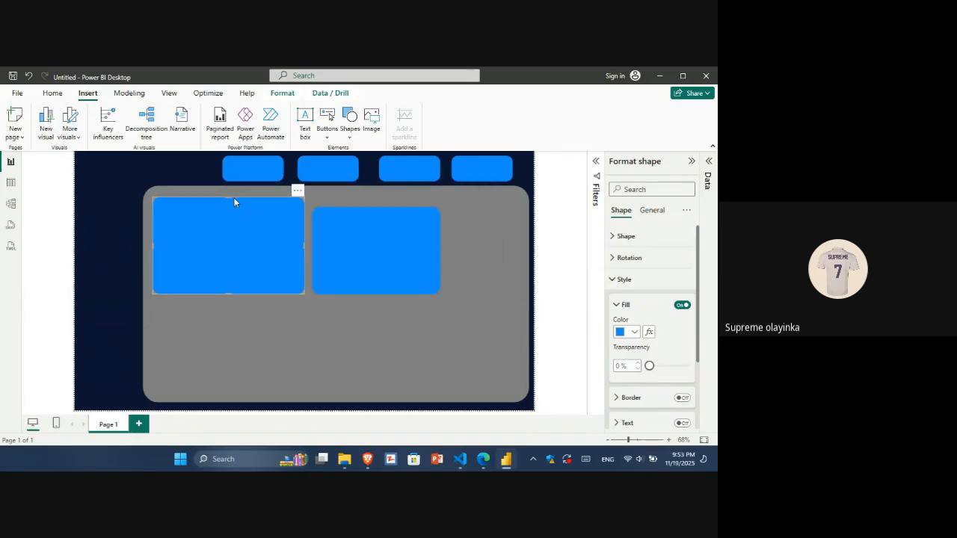
Resize the first blue card by lowering its top edge and pulling its right edge inward.
drag(230, 197, 230, 206)
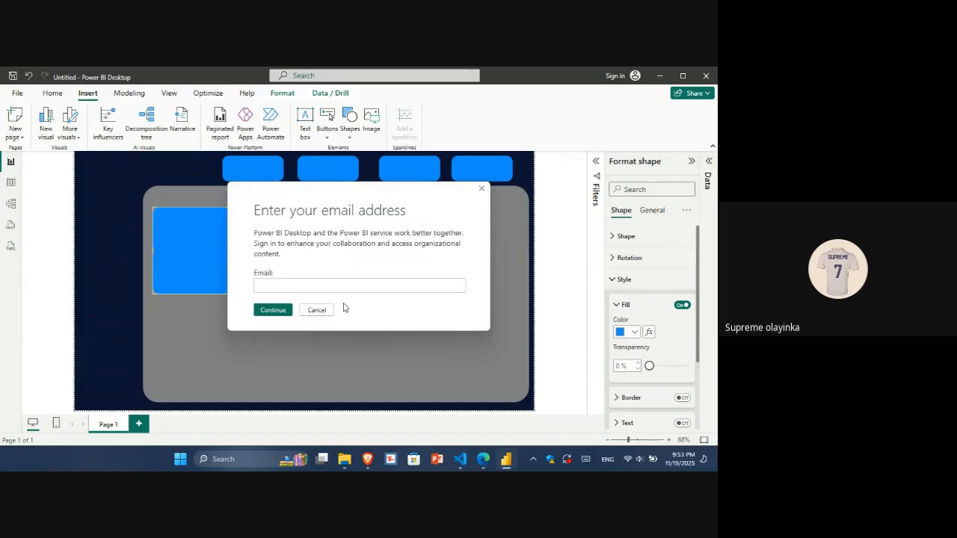
click(317, 310)
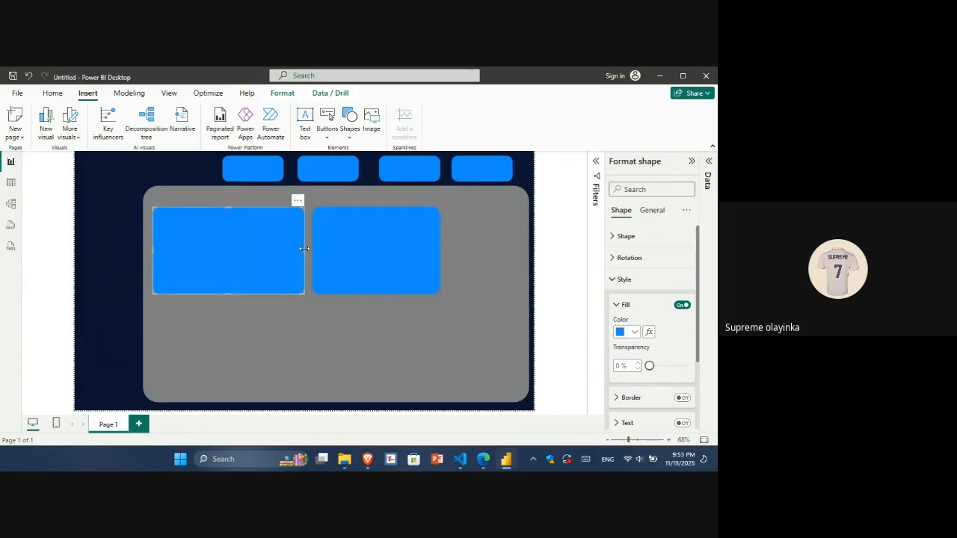
mouse_move(301, 253)
mouse_down()
mouse_move(276, 243)
mouse_move(292, 245)
mouse_up()
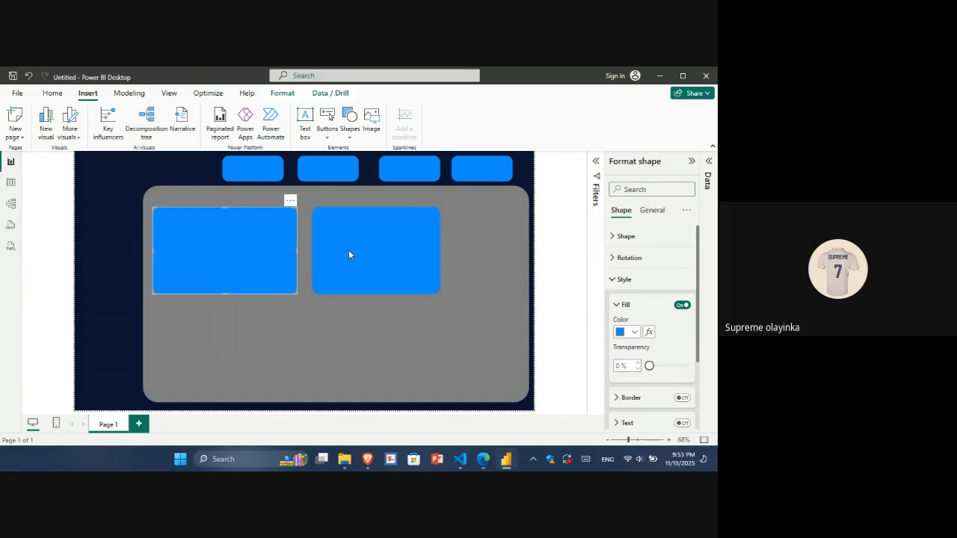
key(Escape)
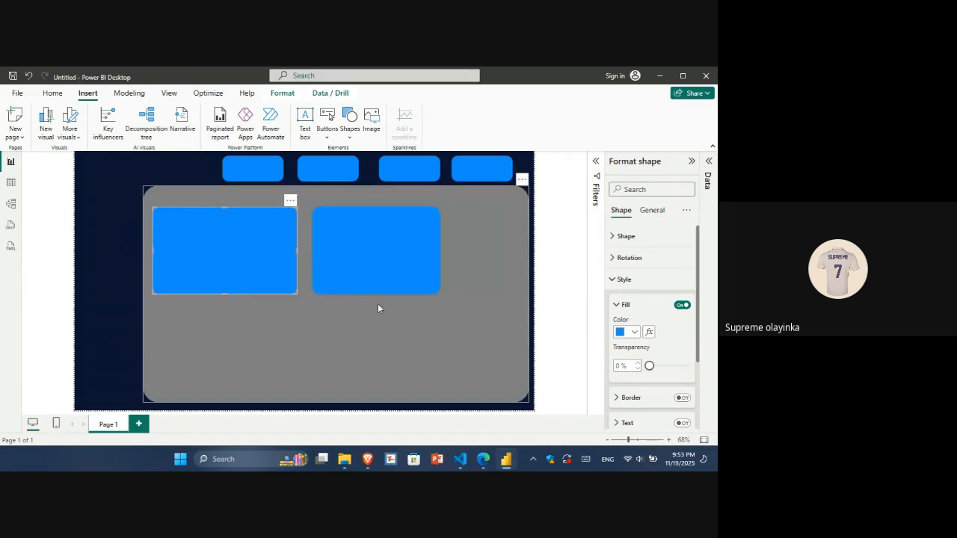
Shift the second blue card leftward so it sits close beside the first card.
drag(351, 285, 345, 282)
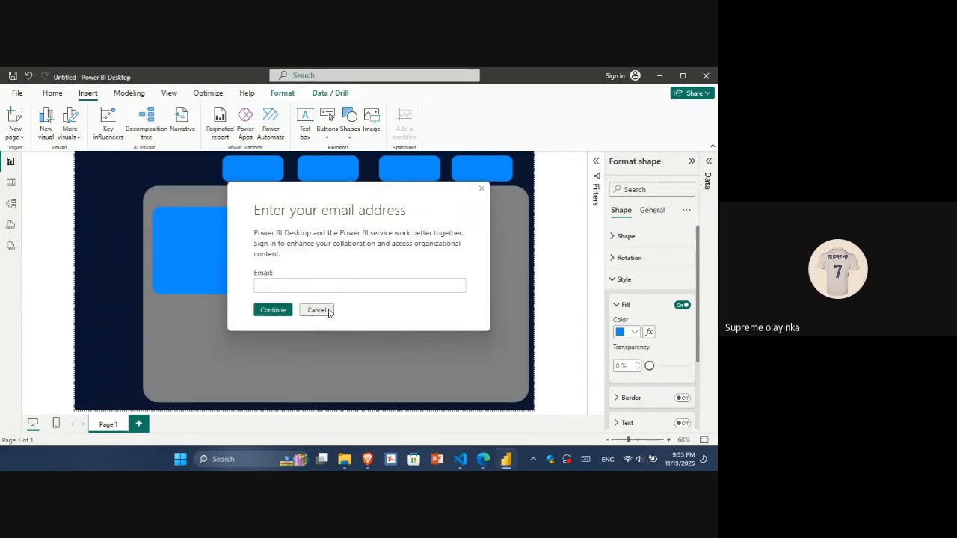
click(321, 312)
drag(340, 282, 350, 282)
click(319, 311)
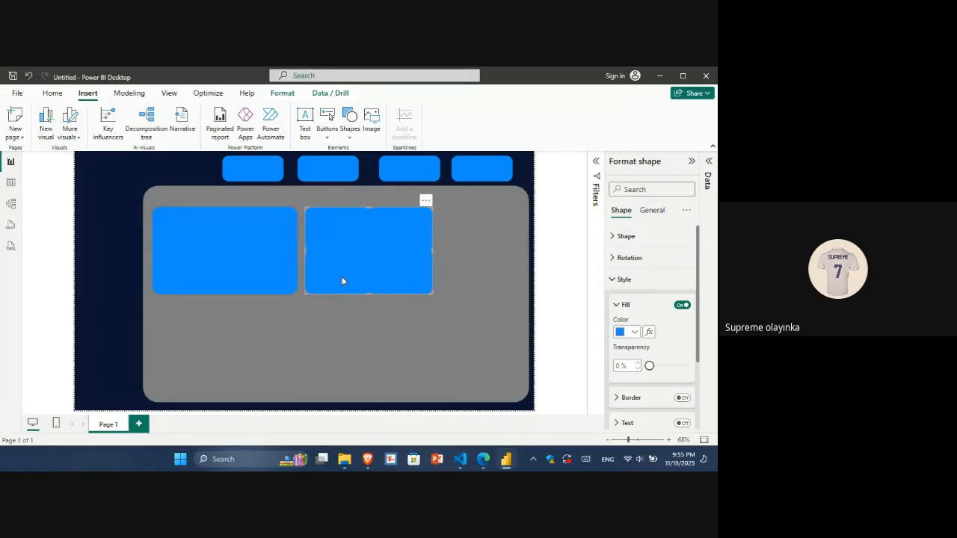
key(alt+Tab)
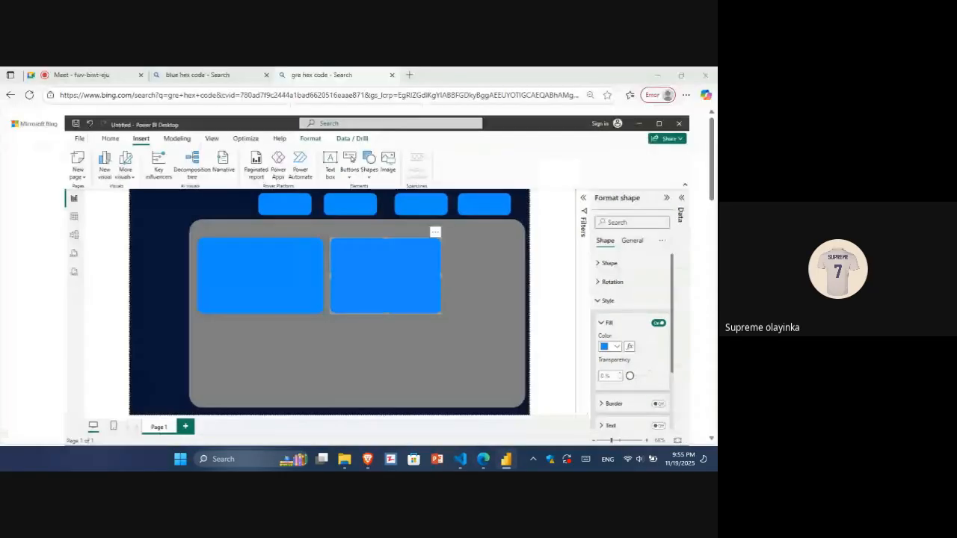
key(ctrl+Tab)
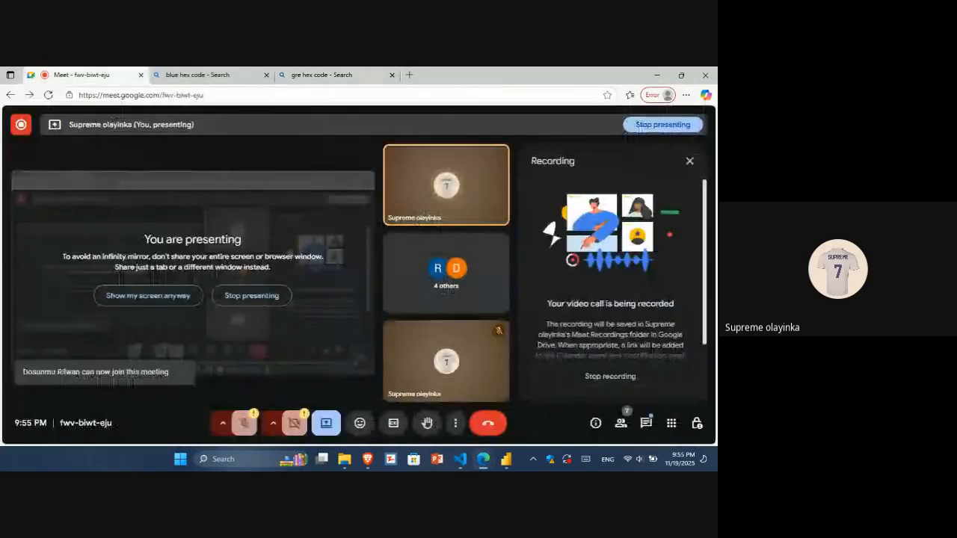
click(235, 303)
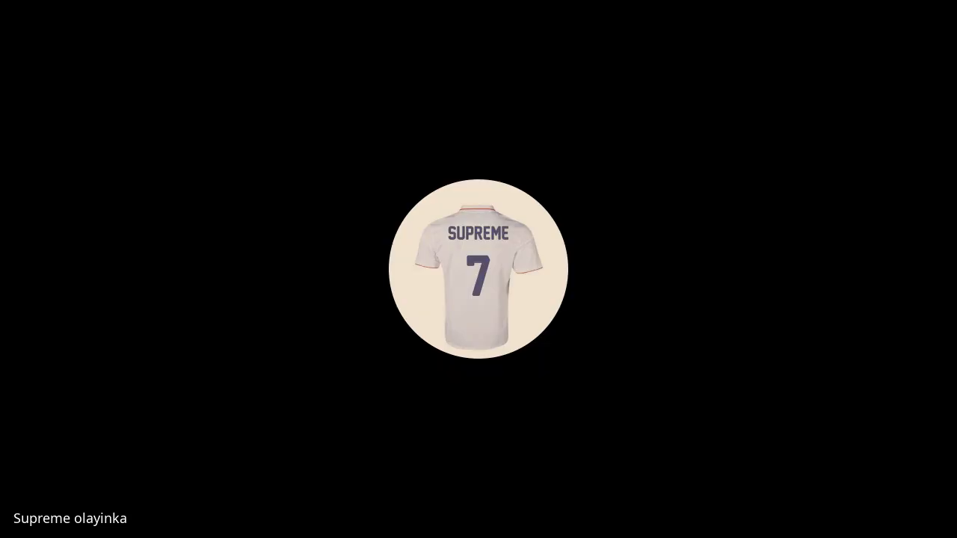